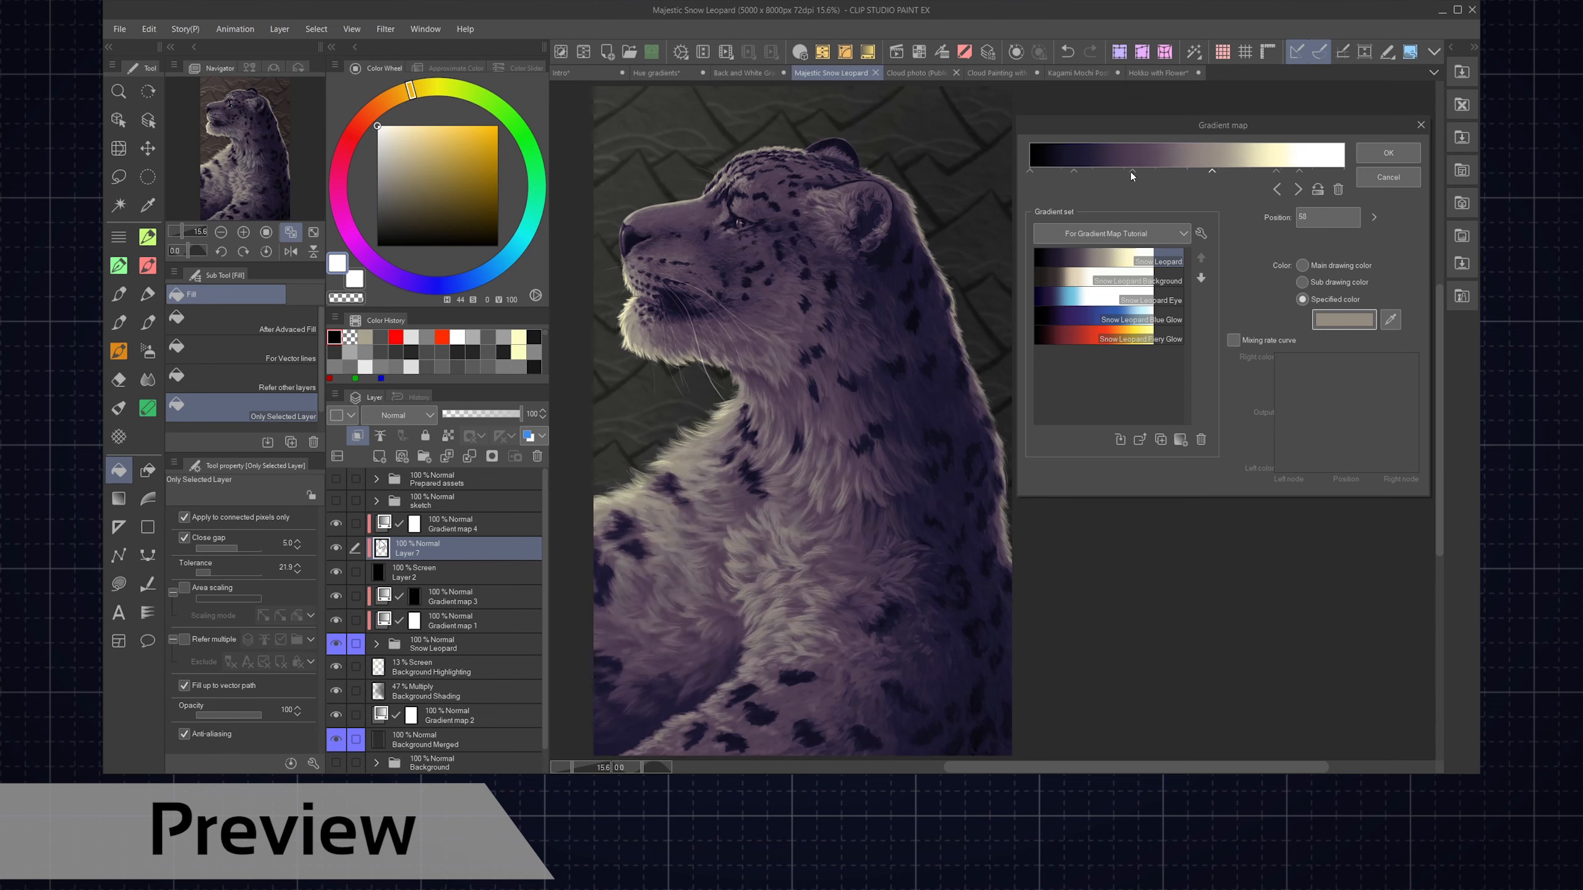
# - Examine individual colour nodes in the Majestic Snow Leopard gradient map
pyautogui.click(1132, 171)
pyautogui.click(1074, 172)
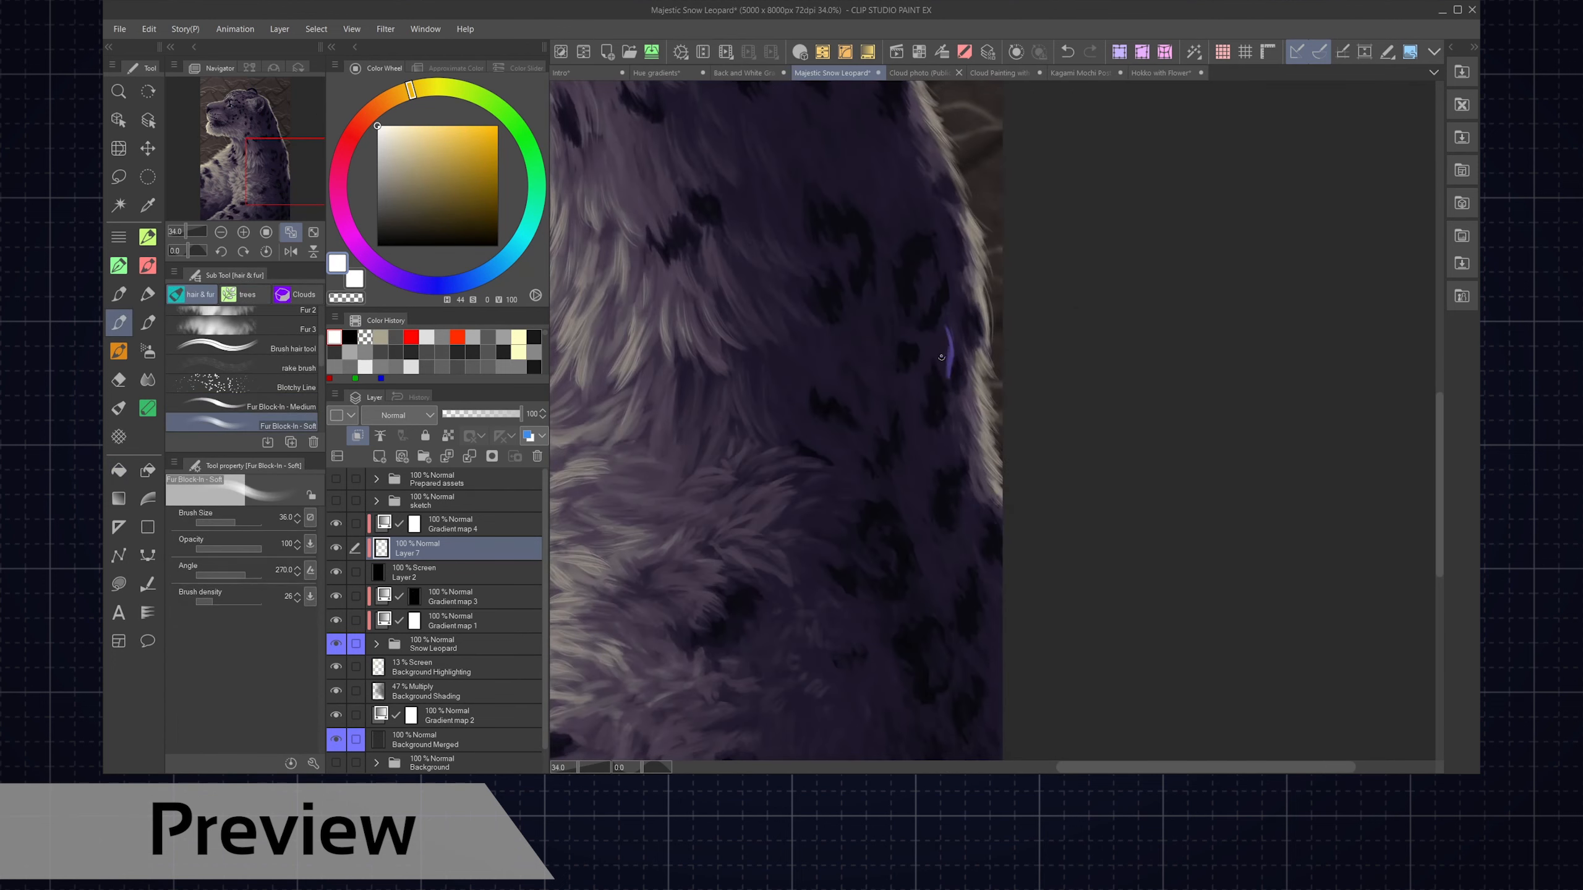
# - Paint glowing blue and violet fur strokes on Layer 7 across the leopard's back with the Fur Block-In - Soft brush
pyautogui.moveTo(948, 301); pyautogui.dragTo(950, 377)
pyautogui.moveTo(933, 262)
pyautogui.mouseDown()
pyautogui.moveTo(923, 314)
pyautogui.moveTo(963, 337)
pyautogui.mouseUp()
pyautogui.moveTo(890, 244)
pyautogui.mouseDown()
pyautogui.moveTo(895, 333)
pyautogui.moveTo(951, 381)
pyautogui.mouseUp()
pyautogui.moveTo(908, 356)
pyautogui.mouseDown()
pyautogui.moveTo(917, 397)
pyautogui.moveTo(928, 299)
pyautogui.moveTo(894, 370)
pyautogui.mouseUp()
pyautogui.press('c')
pyautogui.press('c')
pyautogui.press('b')
pyautogui.press('b')
pyautogui.moveTo(897, 212)
pyautogui.mouseDown()
pyautogui.moveTo(897, 399)
pyautogui.moveTo(969, 417)
pyautogui.mouseUp()
pyautogui.moveTo(813, 435); pyautogui.dragTo(839, 465)
pyautogui.moveTo(870, 368); pyautogui.dragTo(888, 395)
pyautogui.moveTo(864, 414)
pyautogui.mouseDown()
pyautogui.moveTo(876, 460)
pyautogui.moveTo(888, 431)
pyautogui.mouseUp()
pyautogui.moveTo(879, 400); pyautogui.dragTo(890, 439)
pyautogui.moveTo(921, 330); pyautogui.dragTo(933, 374)
pyautogui.moveTo(943, 334)
pyautogui.mouseDown()
pyautogui.moveTo(952, 377)
pyautogui.moveTo(915, 403)
pyautogui.mouseUp()
pyautogui.moveTo(882, 319); pyautogui.dragTo(892, 369)
pyautogui.moveTo(916, 431); pyautogui.dragTo(926, 463)
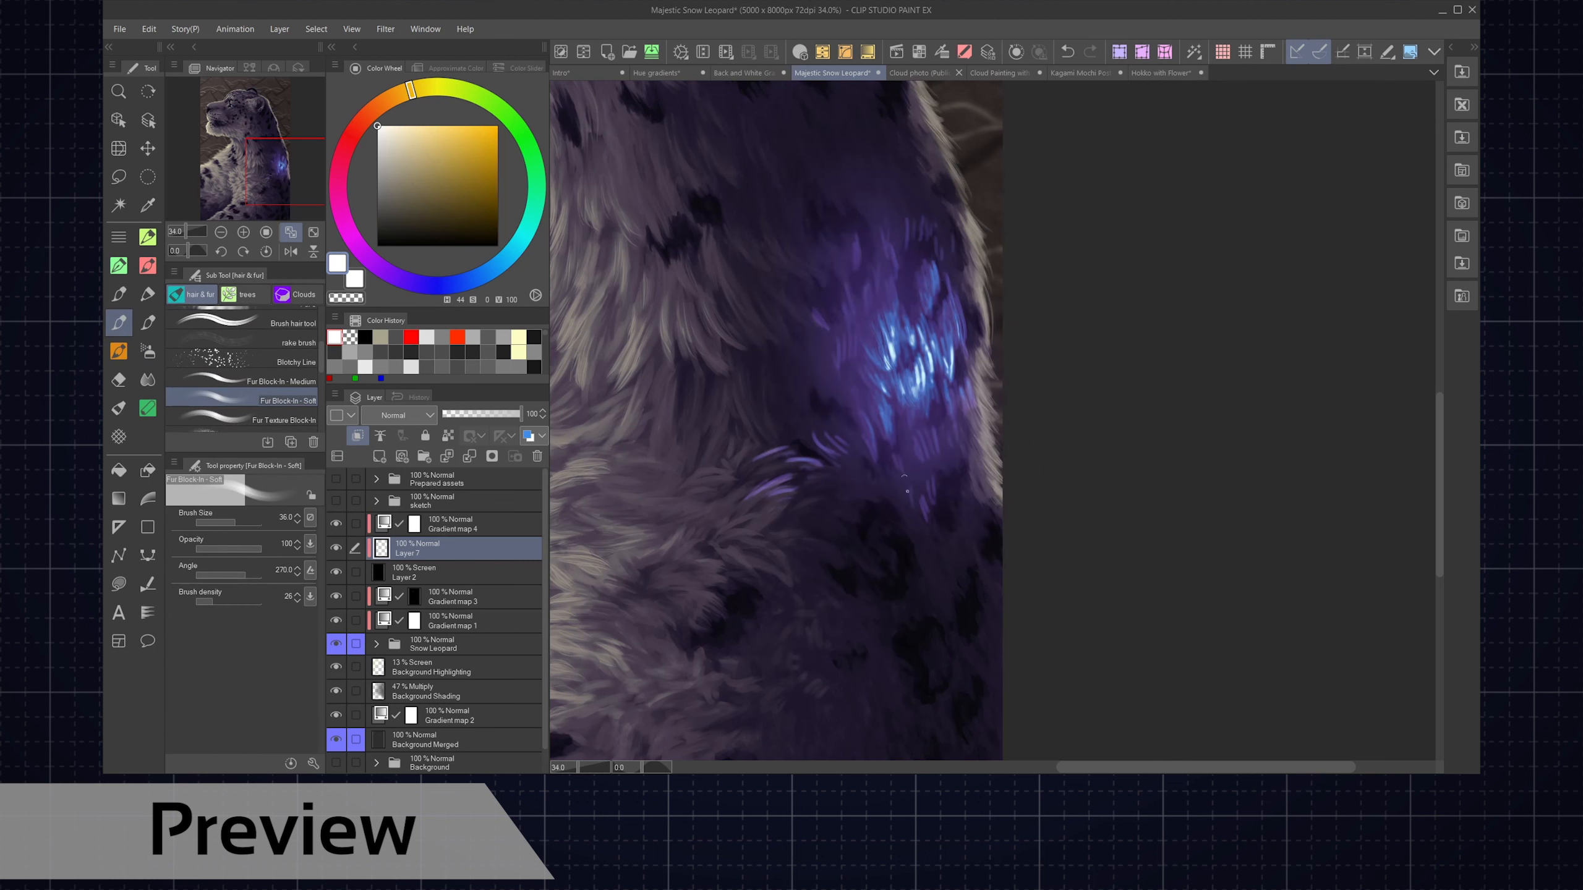
pyautogui.moveTo(803, 254); pyautogui.dragTo(813, 285)
pyautogui.moveTo(972, 429); pyautogui.dragTo(982, 480)
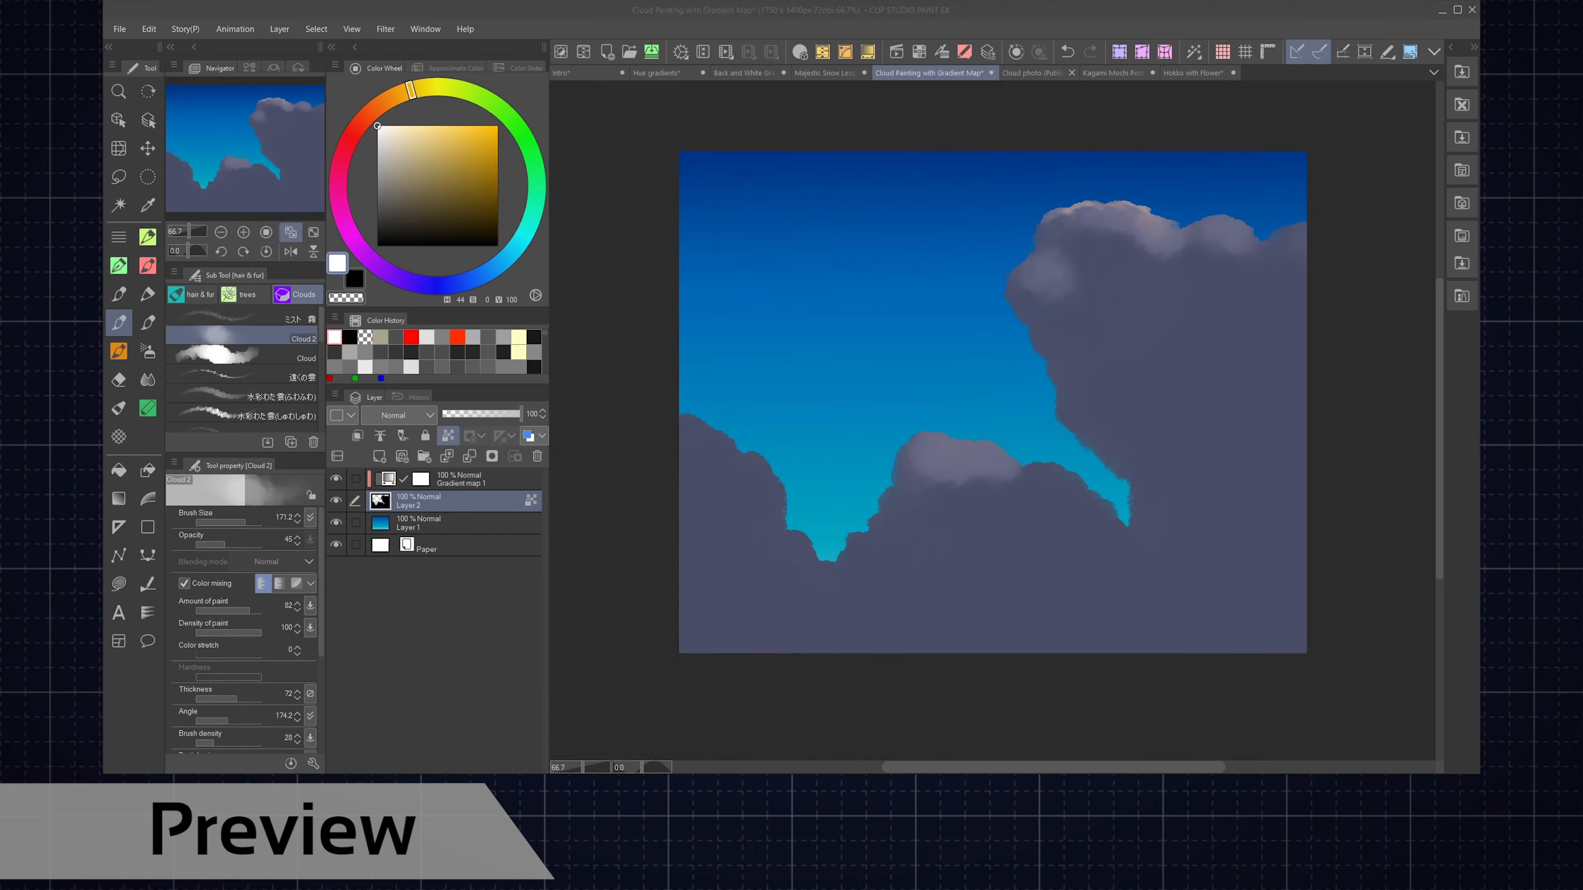
# - In Cloud Painting with Gradient Map, paint billowing highlights over the dark clouds on Layer 2 with the Cloud 2 brush
pyautogui.moveTo(1059, 249); pyautogui.dragTo(1091, 436)
pyautogui.moveTo(904, 449); pyautogui.dragTo(1029, 487)
pyautogui.moveTo(810, 549); pyautogui.dragTo(804, 589)
pyautogui.moveTo(1122, 586); pyautogui.dragTo(1278, 505)
pyautogui.moveTo(1171, 294); pyautogui.dragTo(1121, 431)
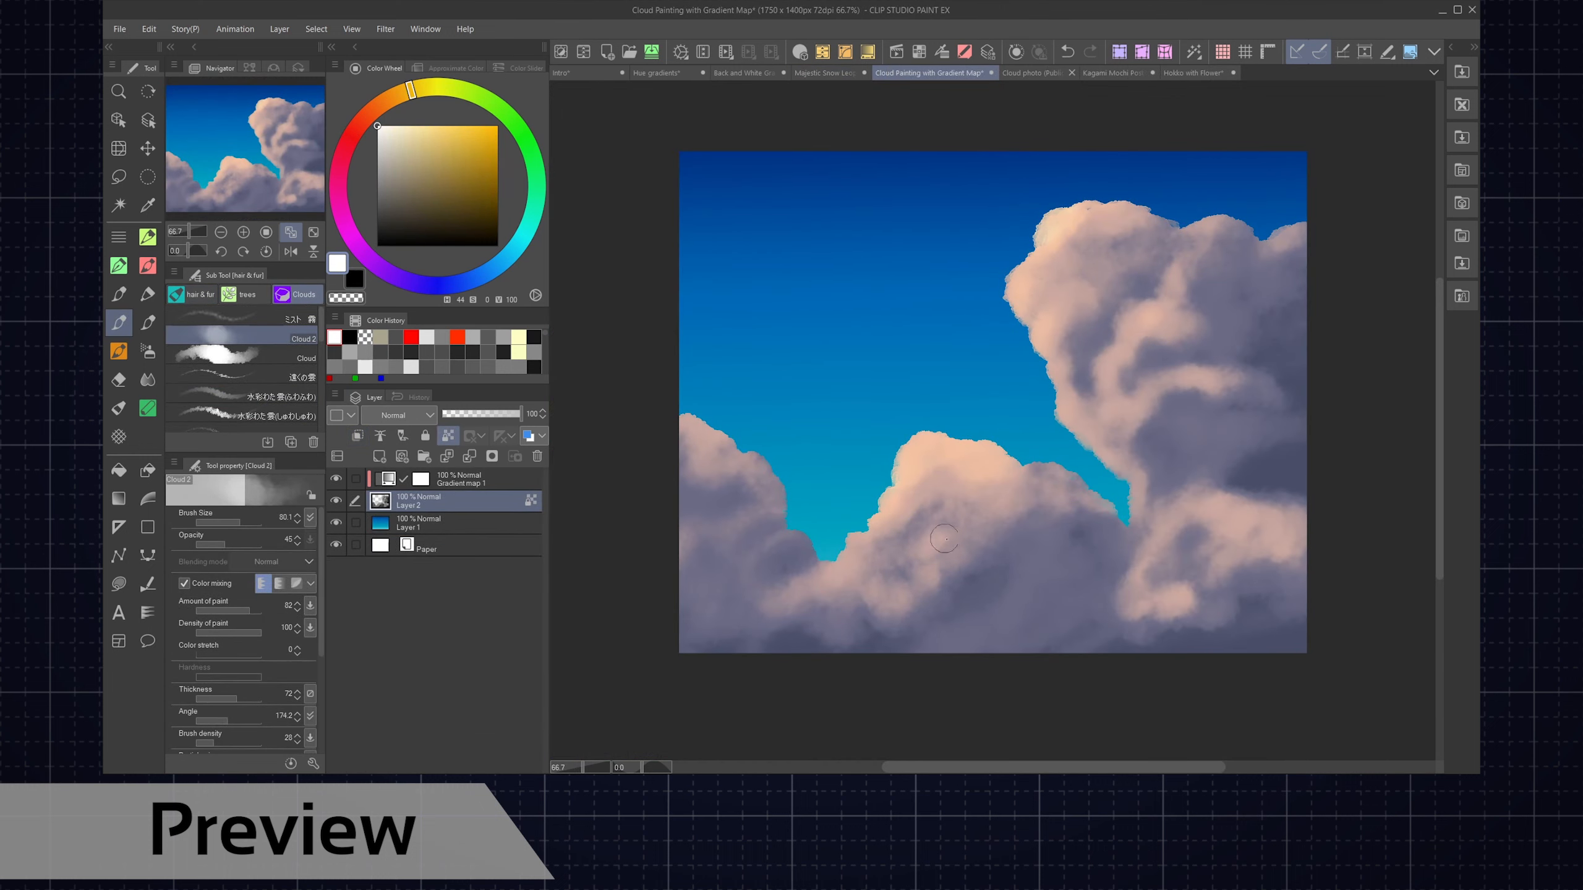
pyautogui.moveTo(972, 587); pyautogui.dragTo(1184, 598)
pyautogui.moveTo(1184, 386); pyautogui.dragTo(1290, 350)
pyautogui.moveTo(860, 623); pyautogui.dragTo(965, 630)
pyautogui.moveTo(917, 529); pyautogui.dragTo(972, 598)
pyautogui.moveTo(1122, 300)
pyautogui.mouseDown()
pyautogui.moveTo(1088, 243)
pyautogui.moveTo(1047, 262)
pyautogui.mouseUp()
pyautogui.moveTo(1247, 412); pyautogui.dragTo(1153, 493)
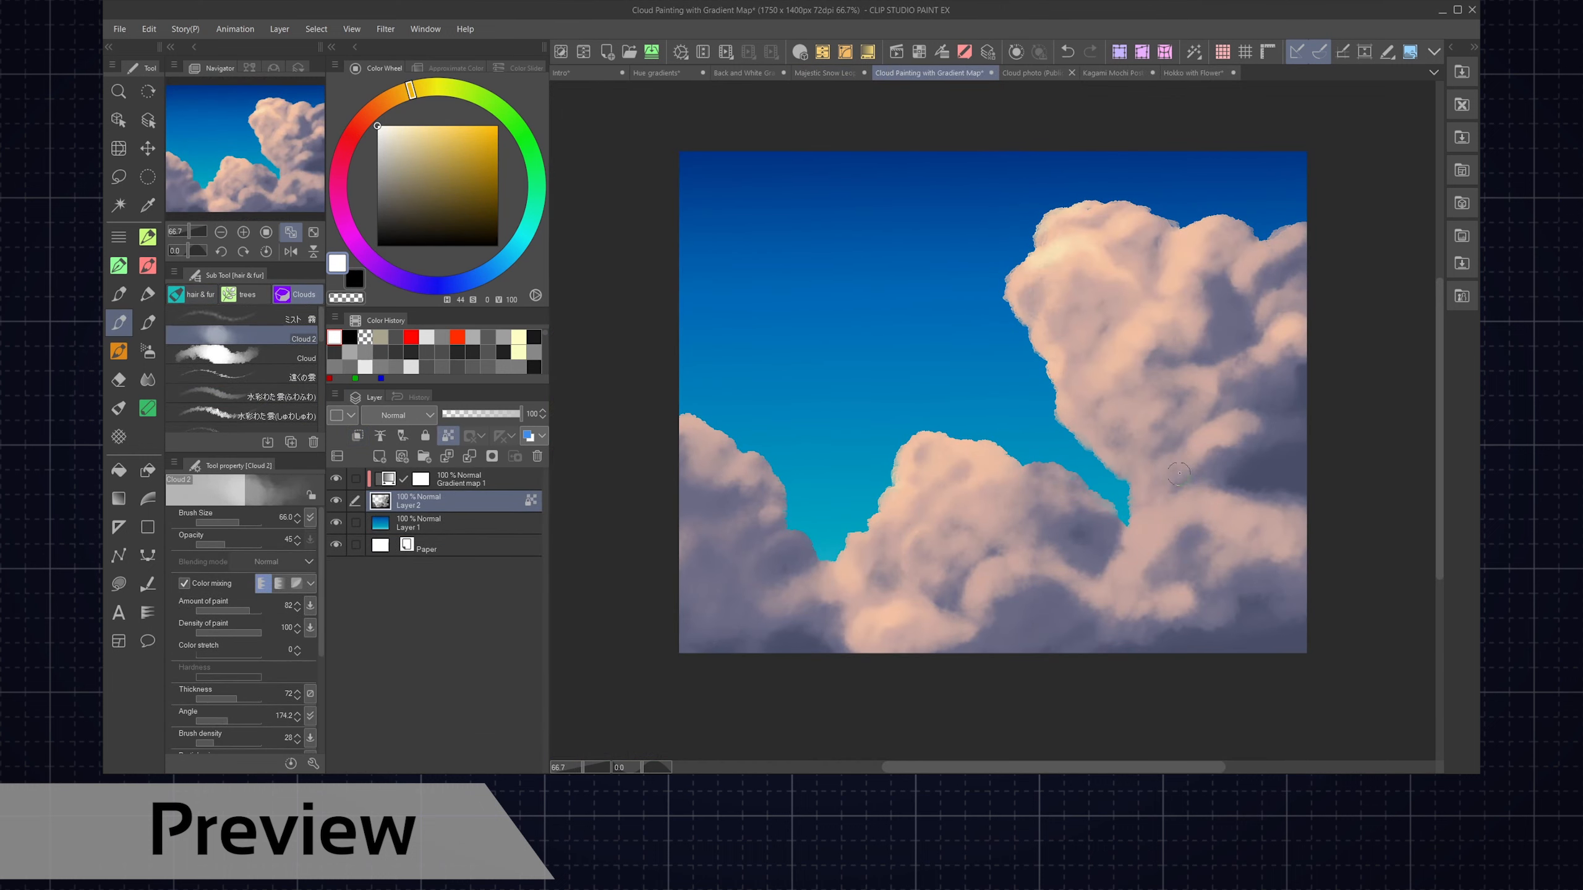
# - Paint a foreground cloud bank along the lower-right part of the sky with the Cloud brush
pyautogui.click(243, 356)
pyautogui.moveTo(1284, 562); pyautogui.dragTo(1122, 637)
pyautogui.moveTo(1072, 593); pyautogui.dragTo(978, 642)
# - Soften the cloud shadows and edges on Layer 2 with the Clouds Blending tool
pyautogui.click(147, 379)
pyautogui.moveTo(1290, 412); pyautogui.dragTo(1209, 461)
pyautogui.moveTo(1253, 262); pyautogui.dragTo(1202, 318)
pyautogui.moveTo(1059, 486); pyautogui.dragTo(972, 549)
pyautogui.moveTo(1265, 443); pyautogui.dragTo(1172, 542)
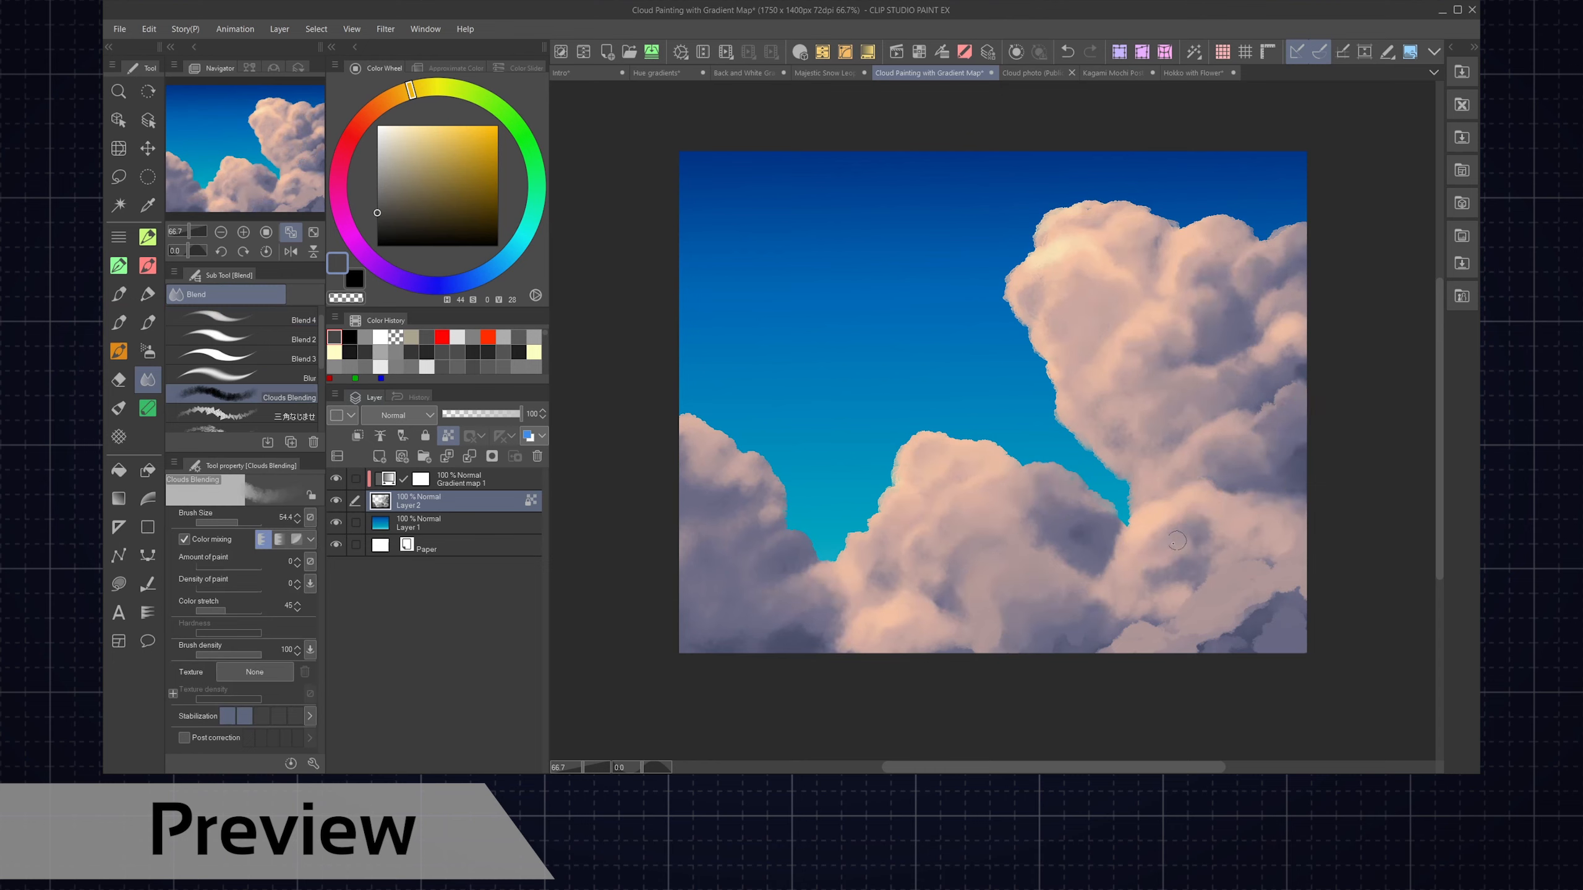
pyautogui.moveTo(1289, 589); pyautogui.dragTo(1203, 642)
pyautogui.moveTo(828, 577); pyautogui.dragTo(763, 624)
# - Refine the cloud forms on Layer 2 with more brush strokes in the central and upper-right clouds
pyautogui.click(118, 322)
pyautogui.moveTo(1122, 530); pyautogui.dragTo(1097, 586)
pyautogui.moveTo(960, 586)
pyautogui.mouseDown()
pyautogui.moveTo(1013, 548)
pyautogui.moveTo(1053, 551)
pyautogui.mouseUp()
pyautogui.moveTo(1172, 383); pyautogui.dragTo(1150, 308)
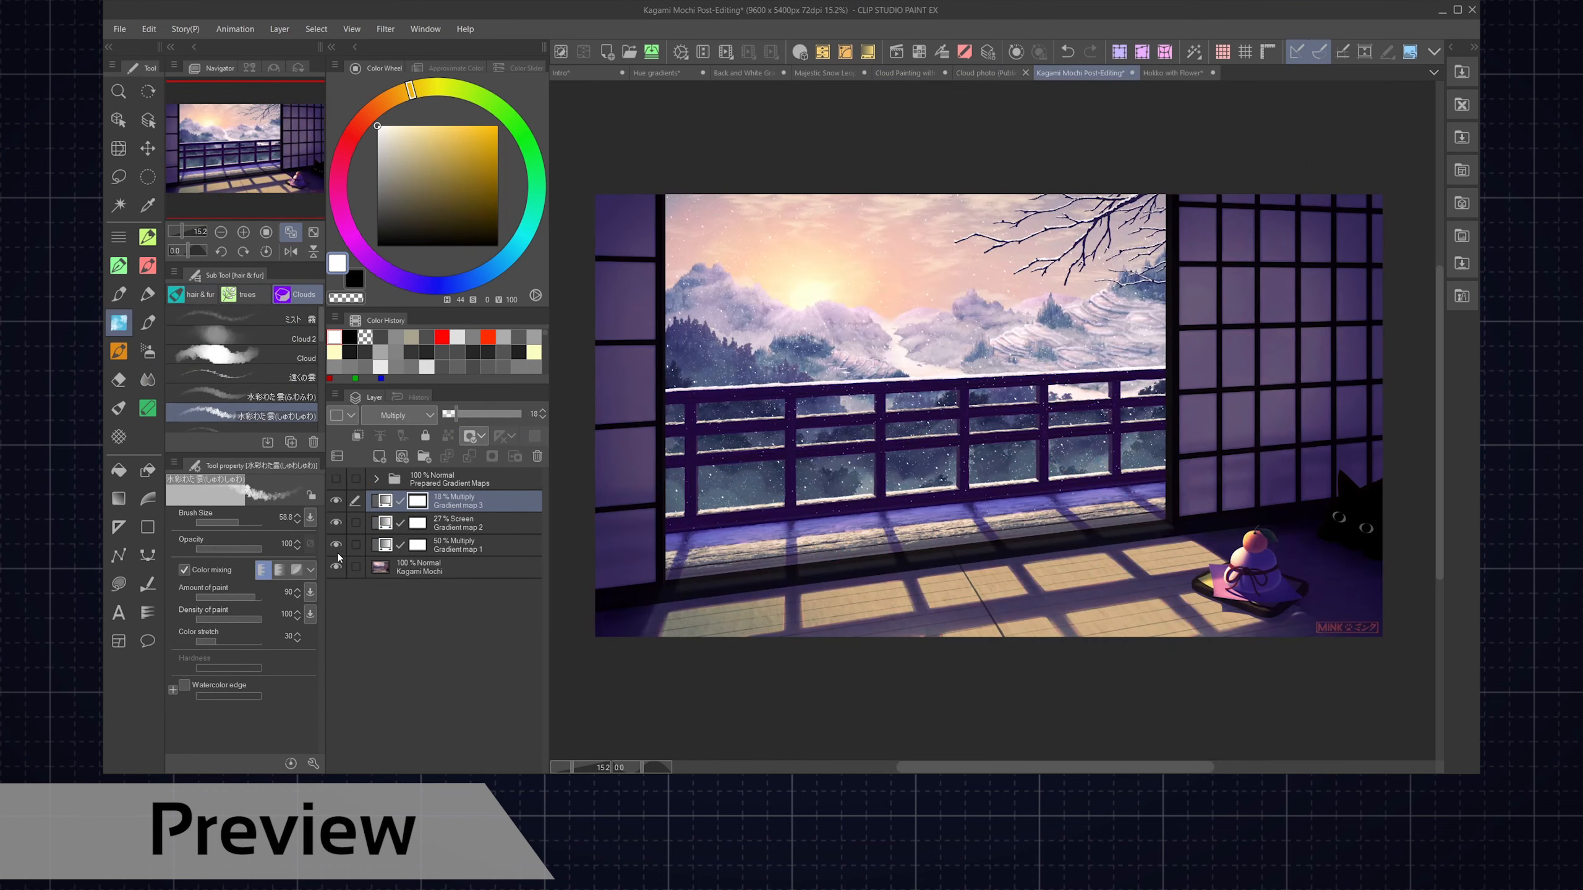
# - Compare the Kagami Mochi Post-Editing and Hokko with Flower images with and without one of their Multiply gradient map layers
pyautogui.moveTo(336, 546)
pyautogui.mouseDown()
pyautogui.moveTo(336, 503)
pyautogui.moveTo(337, 547)
pyautogui.mouseUp()
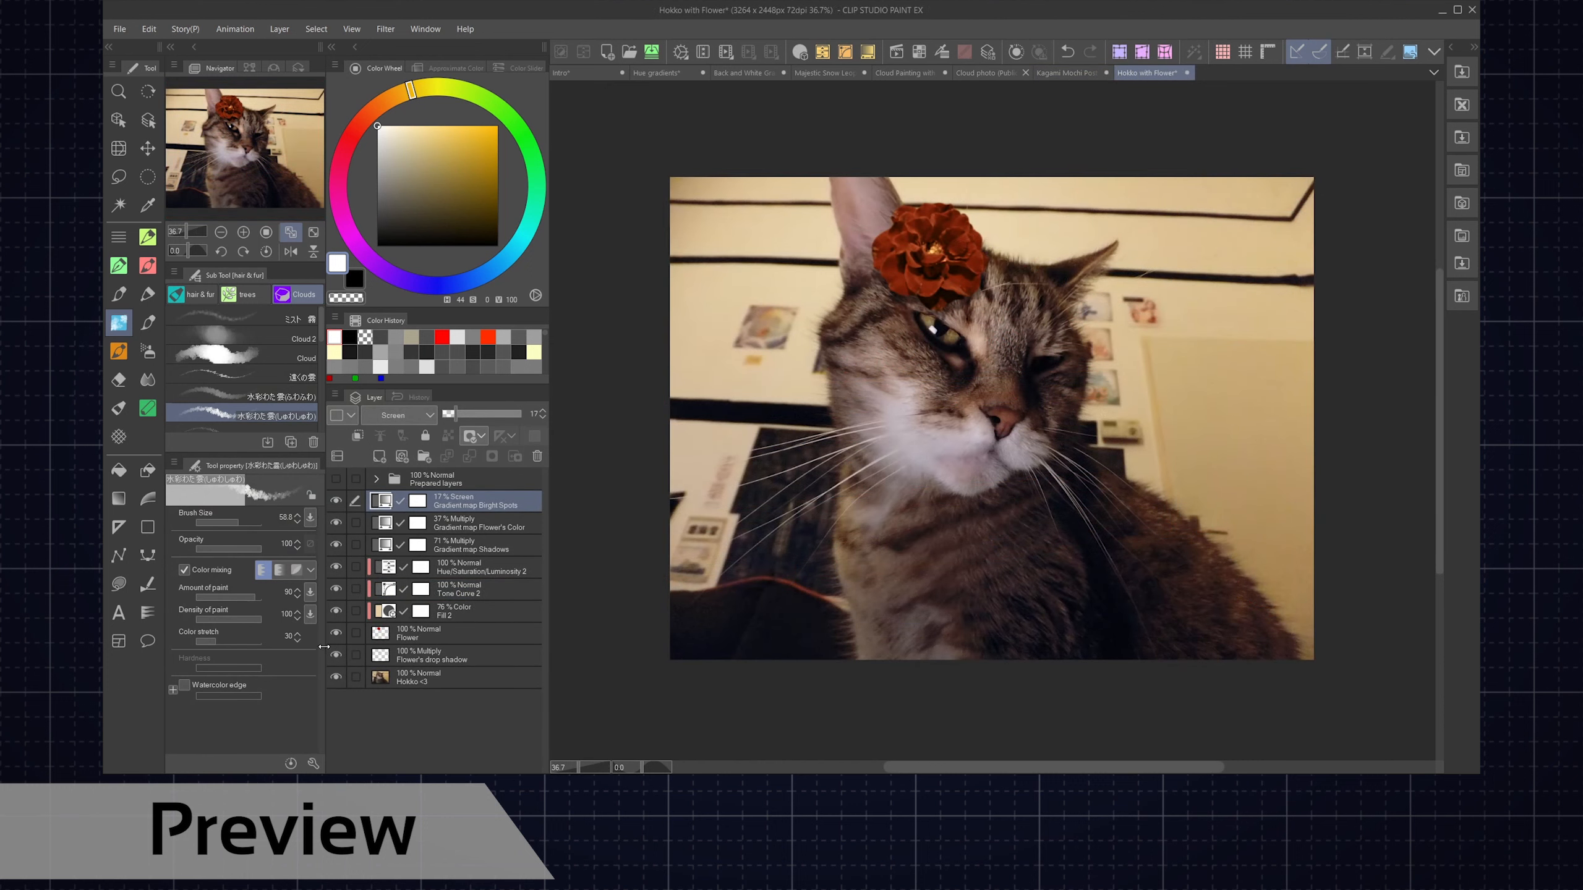
pyautogui.moveTo(336, 544)
pyautogui.mouseDown()
pyautogui.moveTo(331, 504)
pyautogui.moveTo(335, 546)
pyautogui.mouseUp()
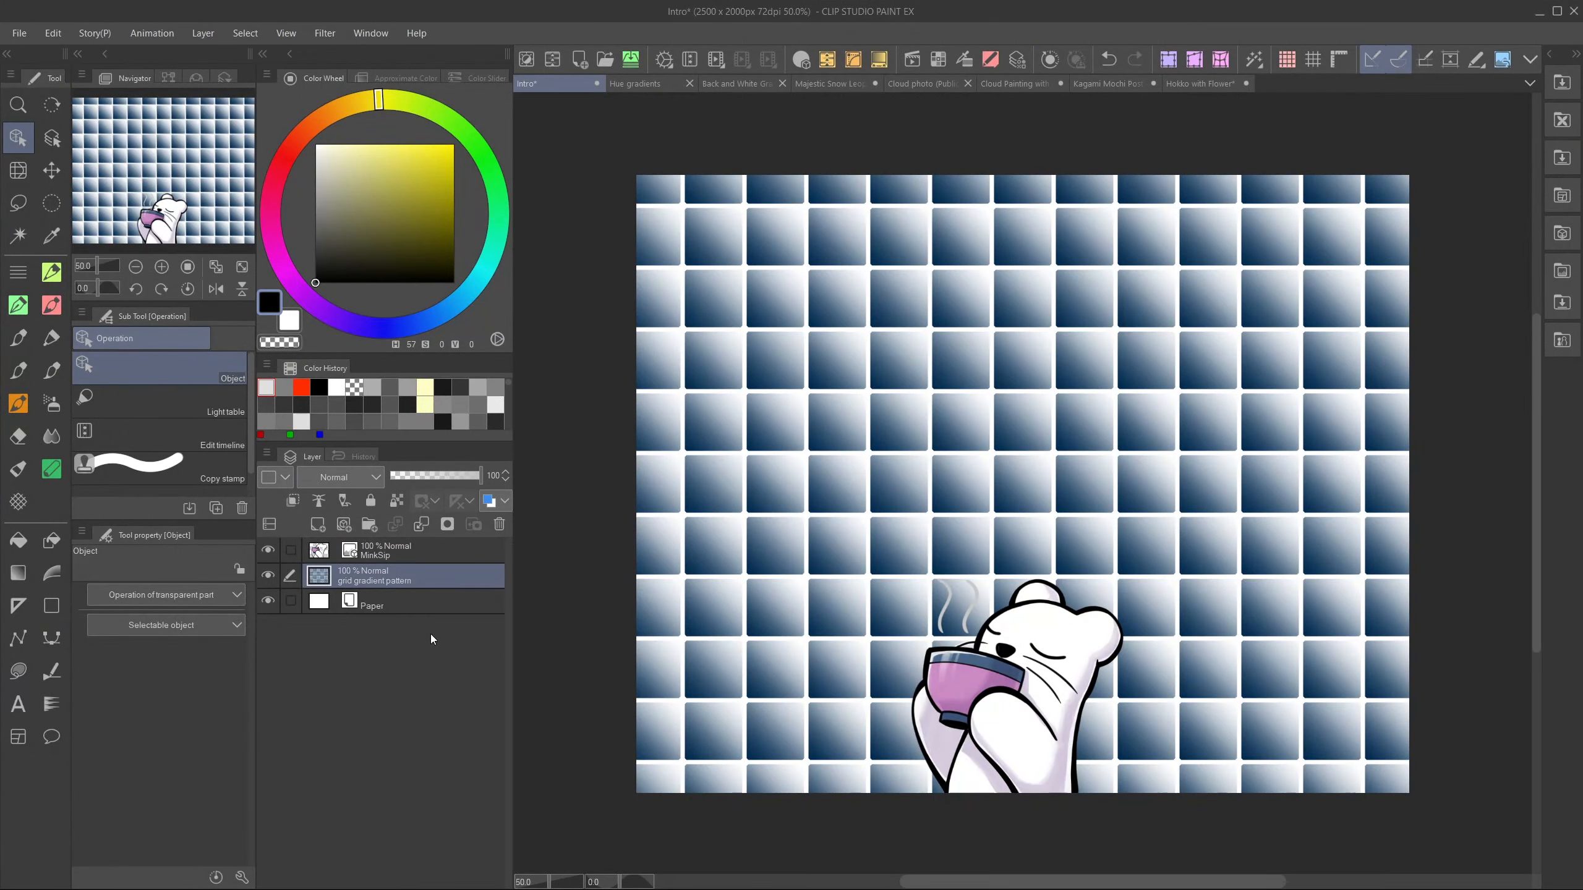
pyautogui.click(53, 34)
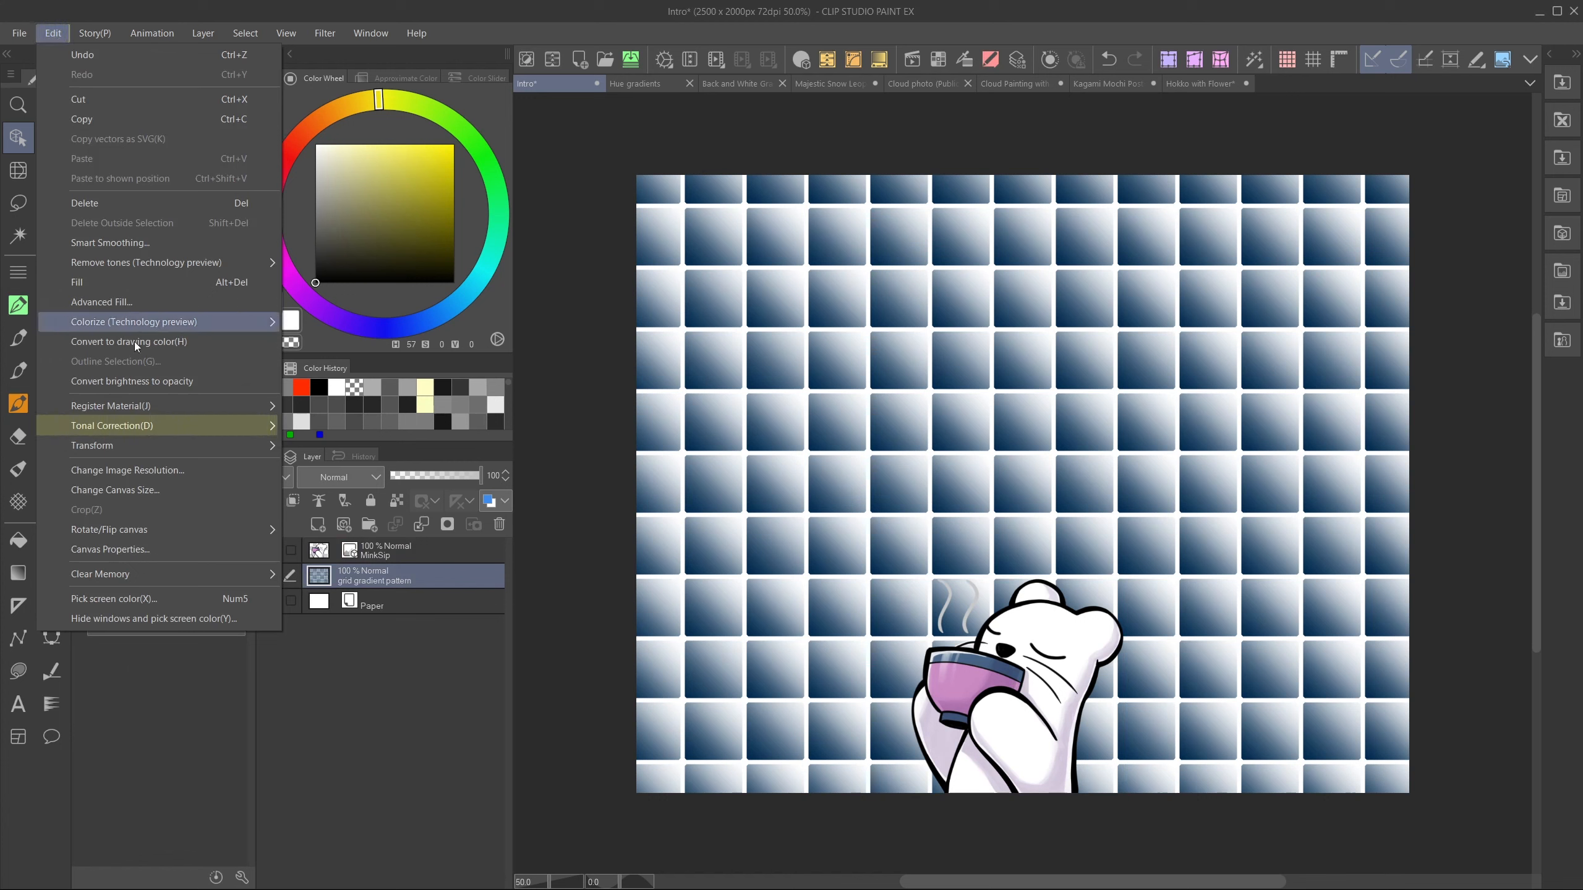
pyautogui.moveTo(164, 426)
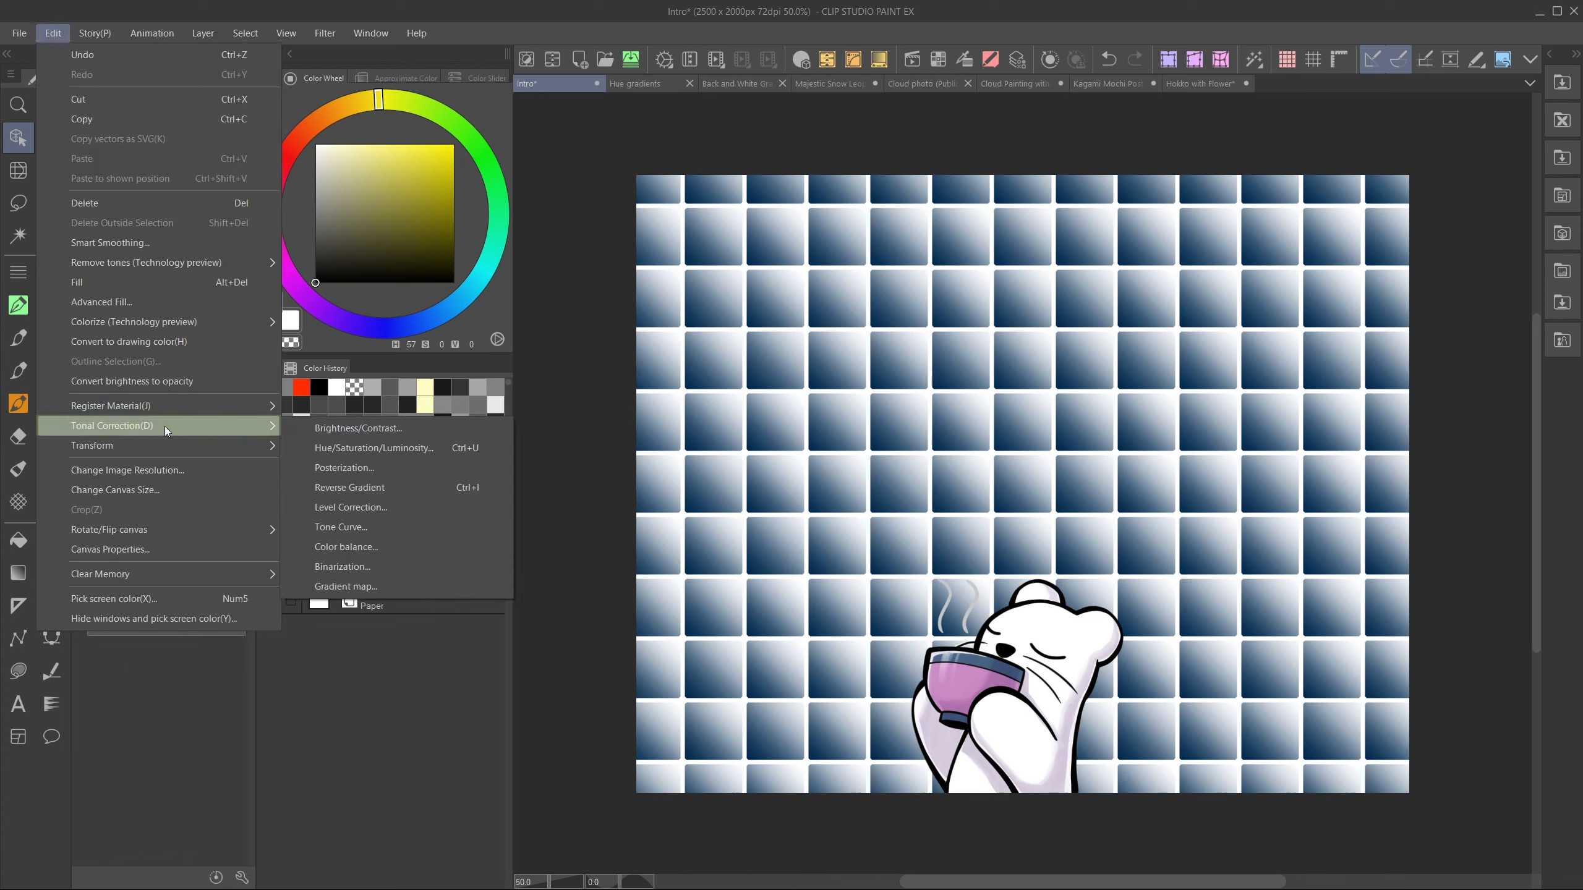
pyautogui.click(424, 588)
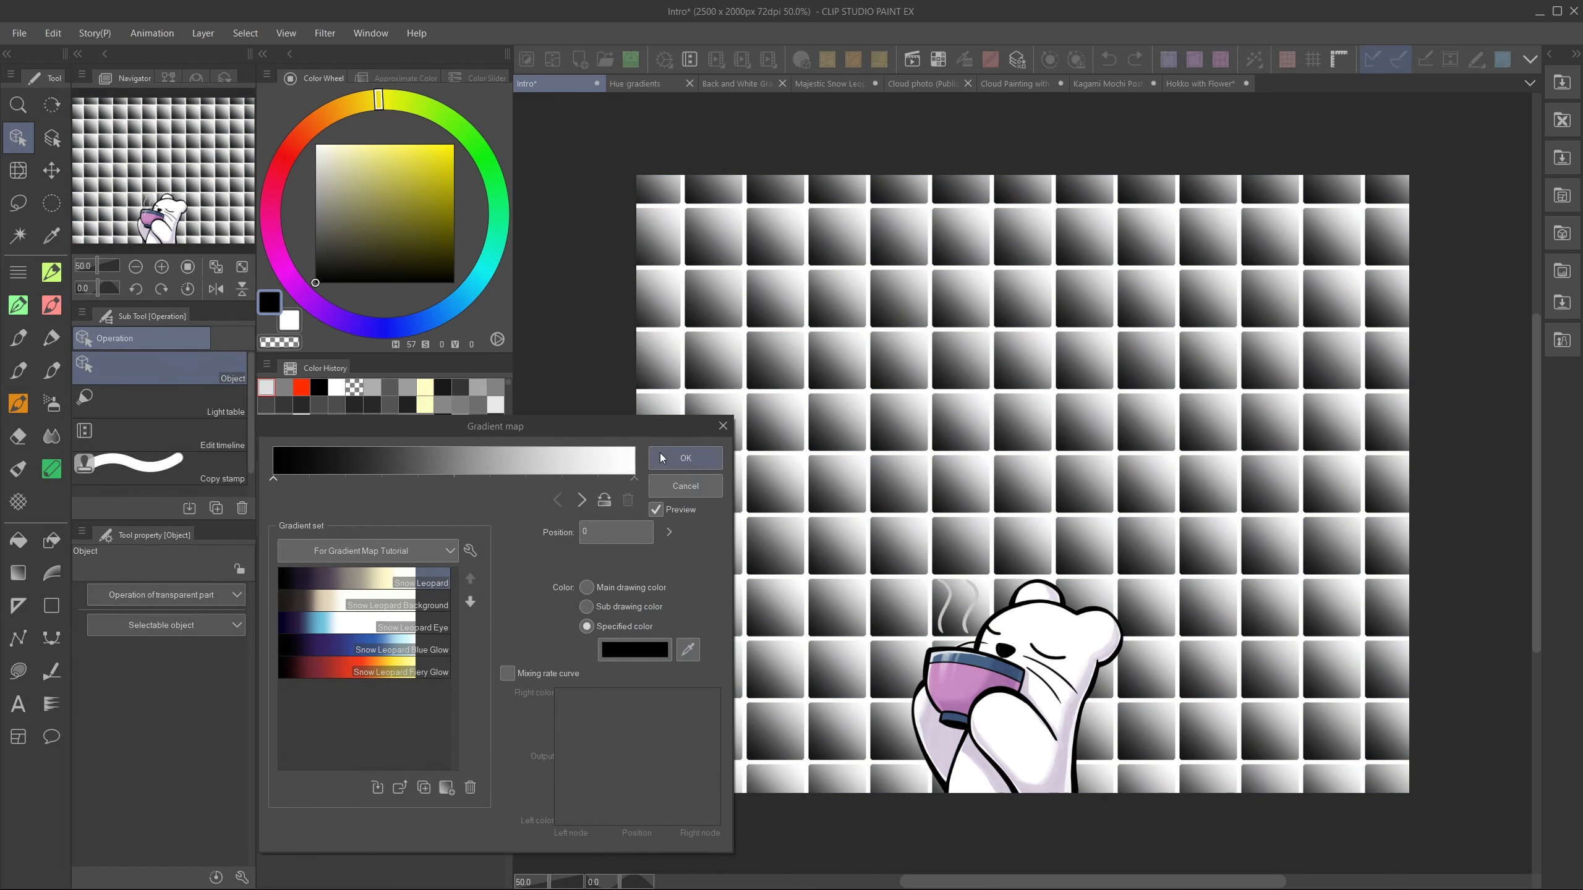
pyautogui.click(690, 493)
# - Add a gradient map correction layer above the MinkSip layer, keeping the default black-to-white gradient
pyautogui.rightClick(432, 549)
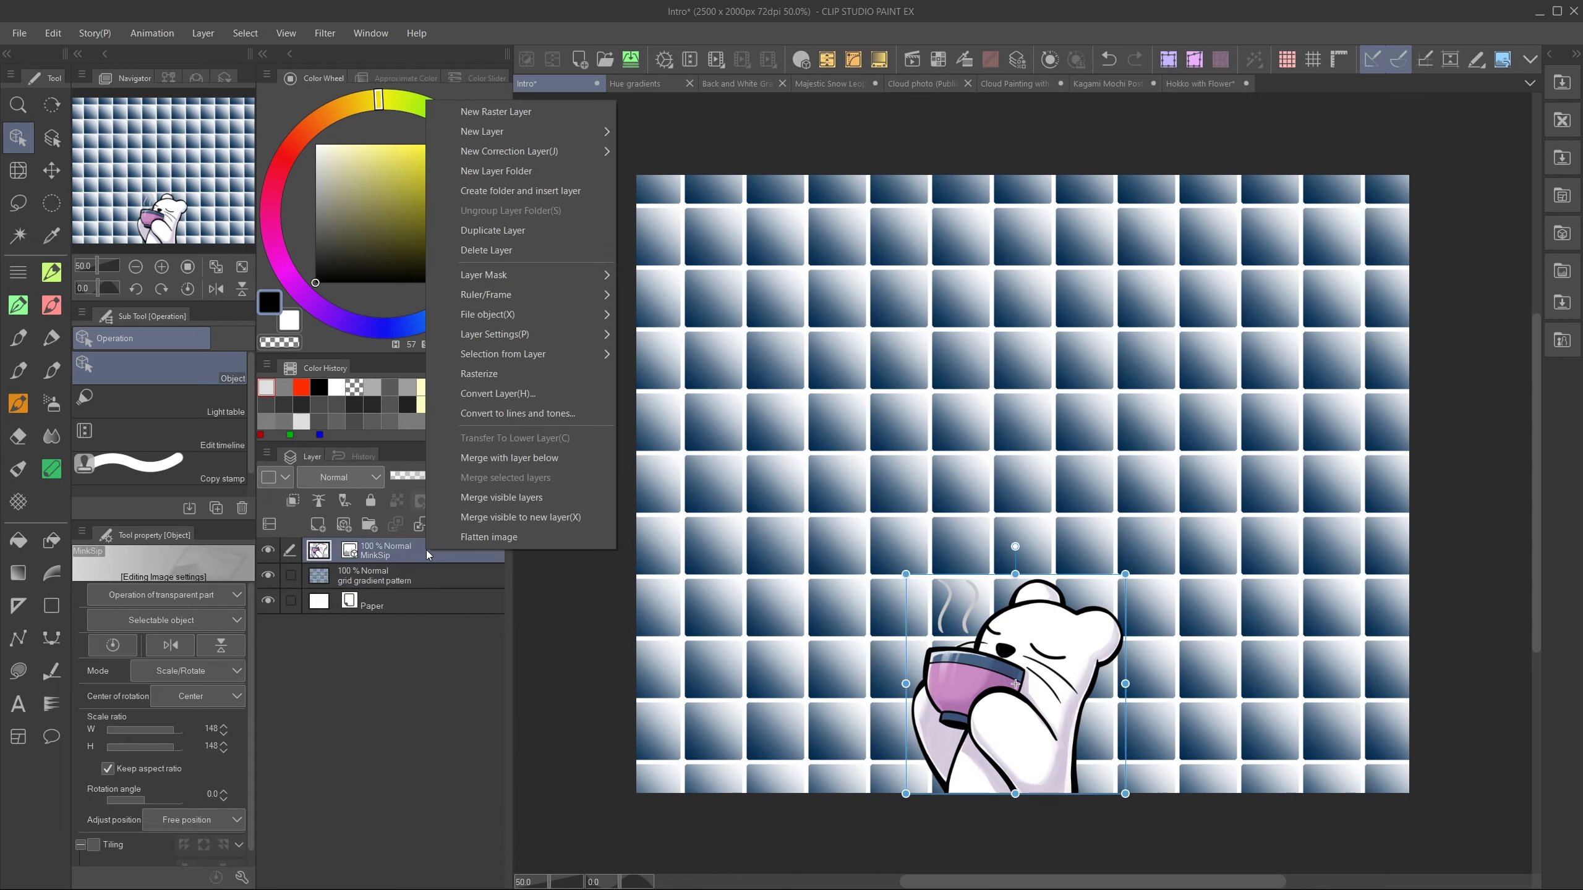
pyautogui.moveTo(554, 153)
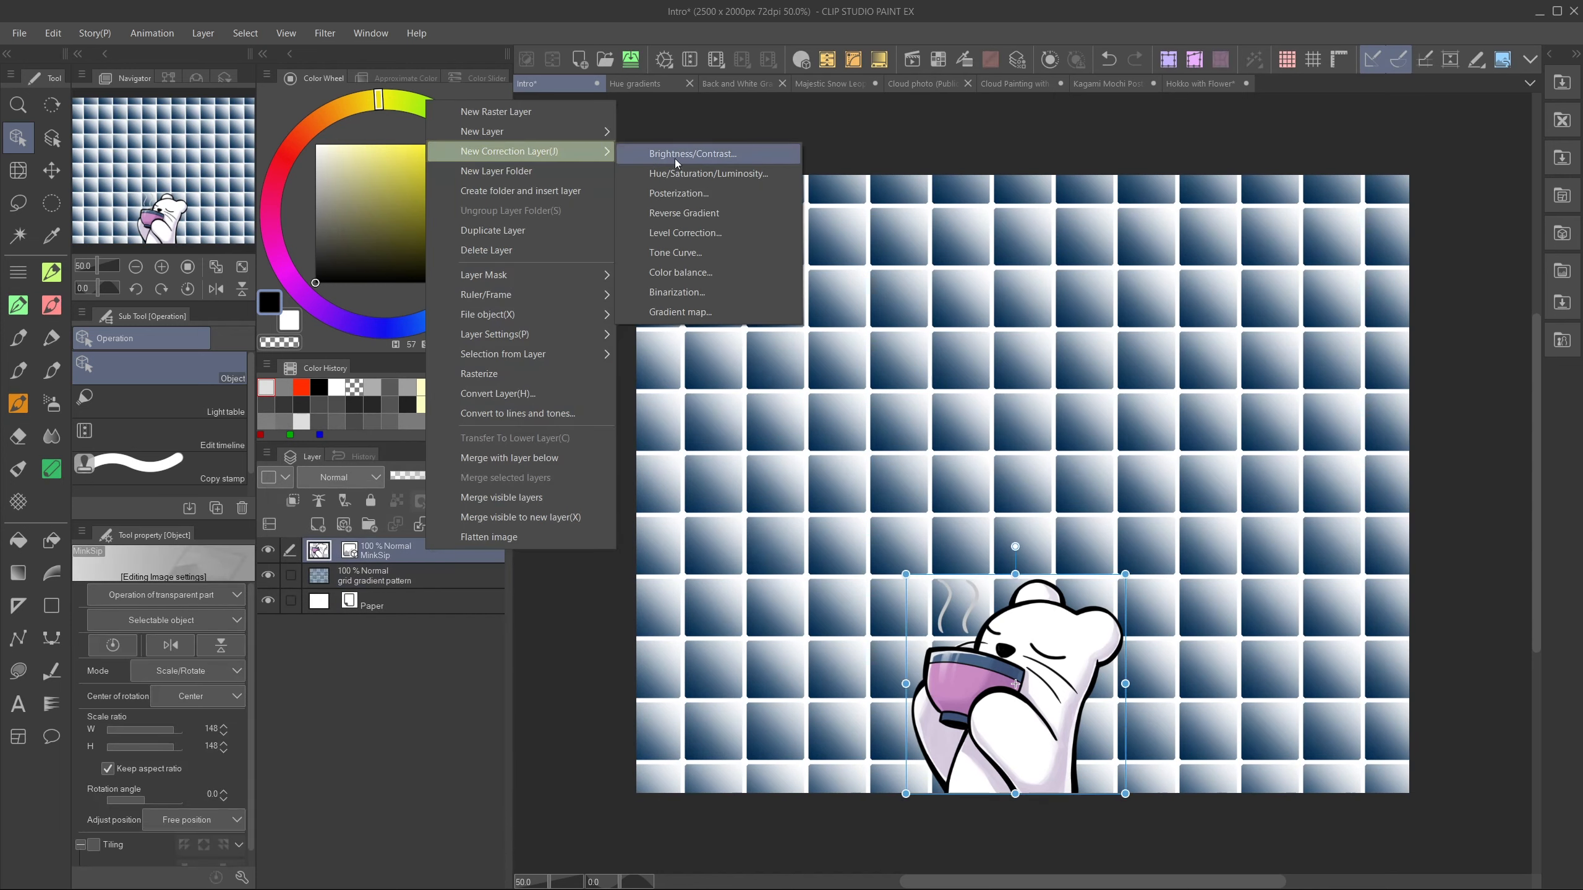
pyautogui.click(681, 313)
pyautogui.click(690, 469)
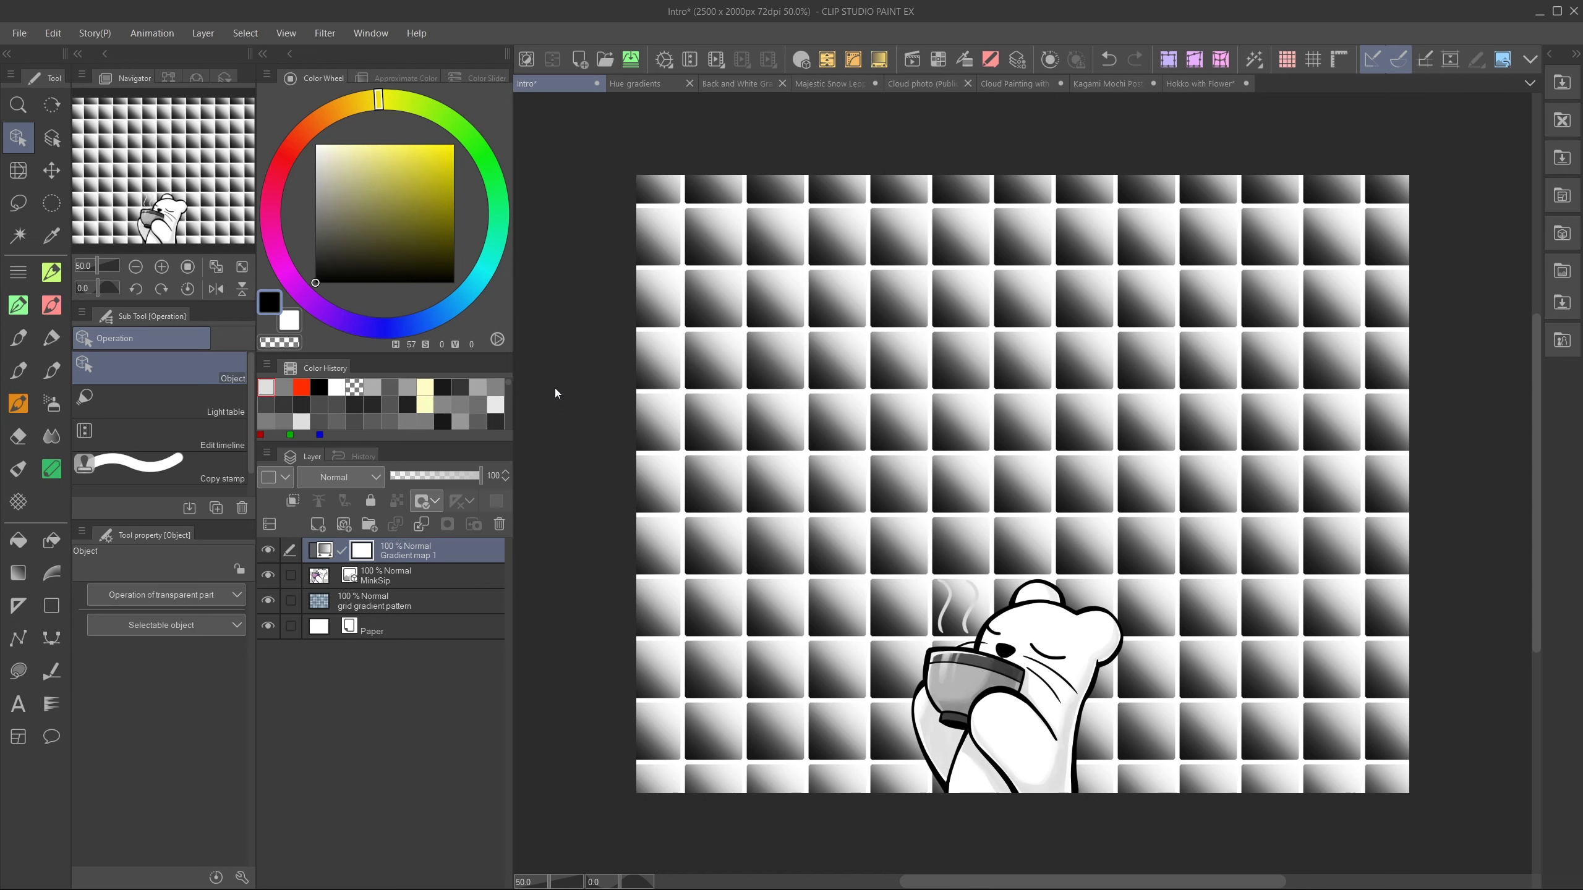
# - Compare the image with and without the gradient map layer and review the layer's gradient settings
pyautogui.click(271, 549)
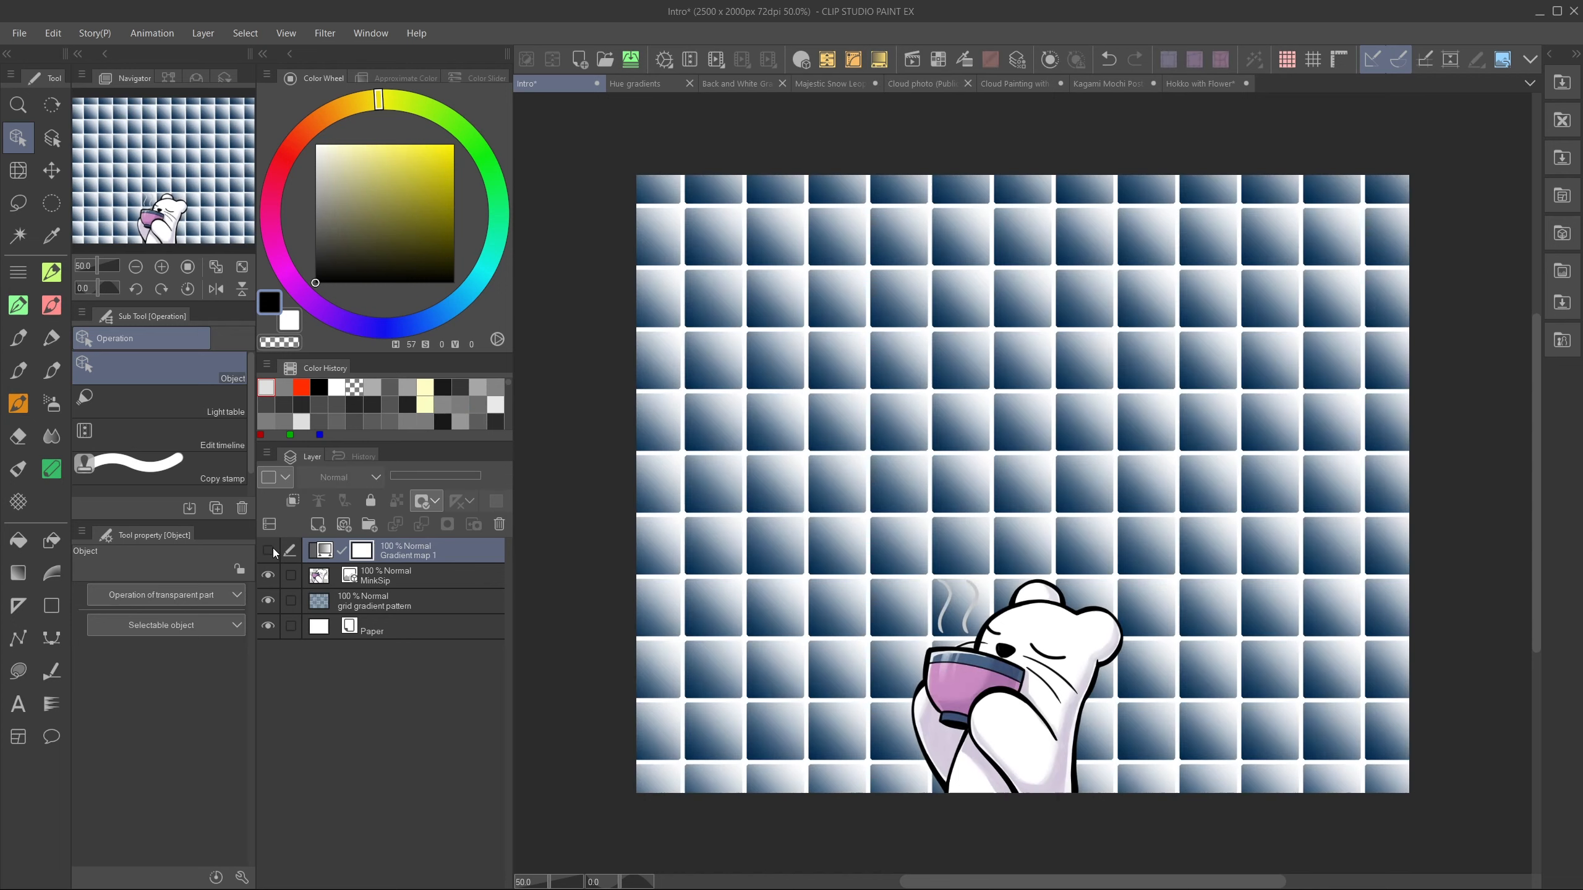
pyautogui.click(269, 549)
pyautogui.click(271, 549)
pyautogui.click(270, 550)
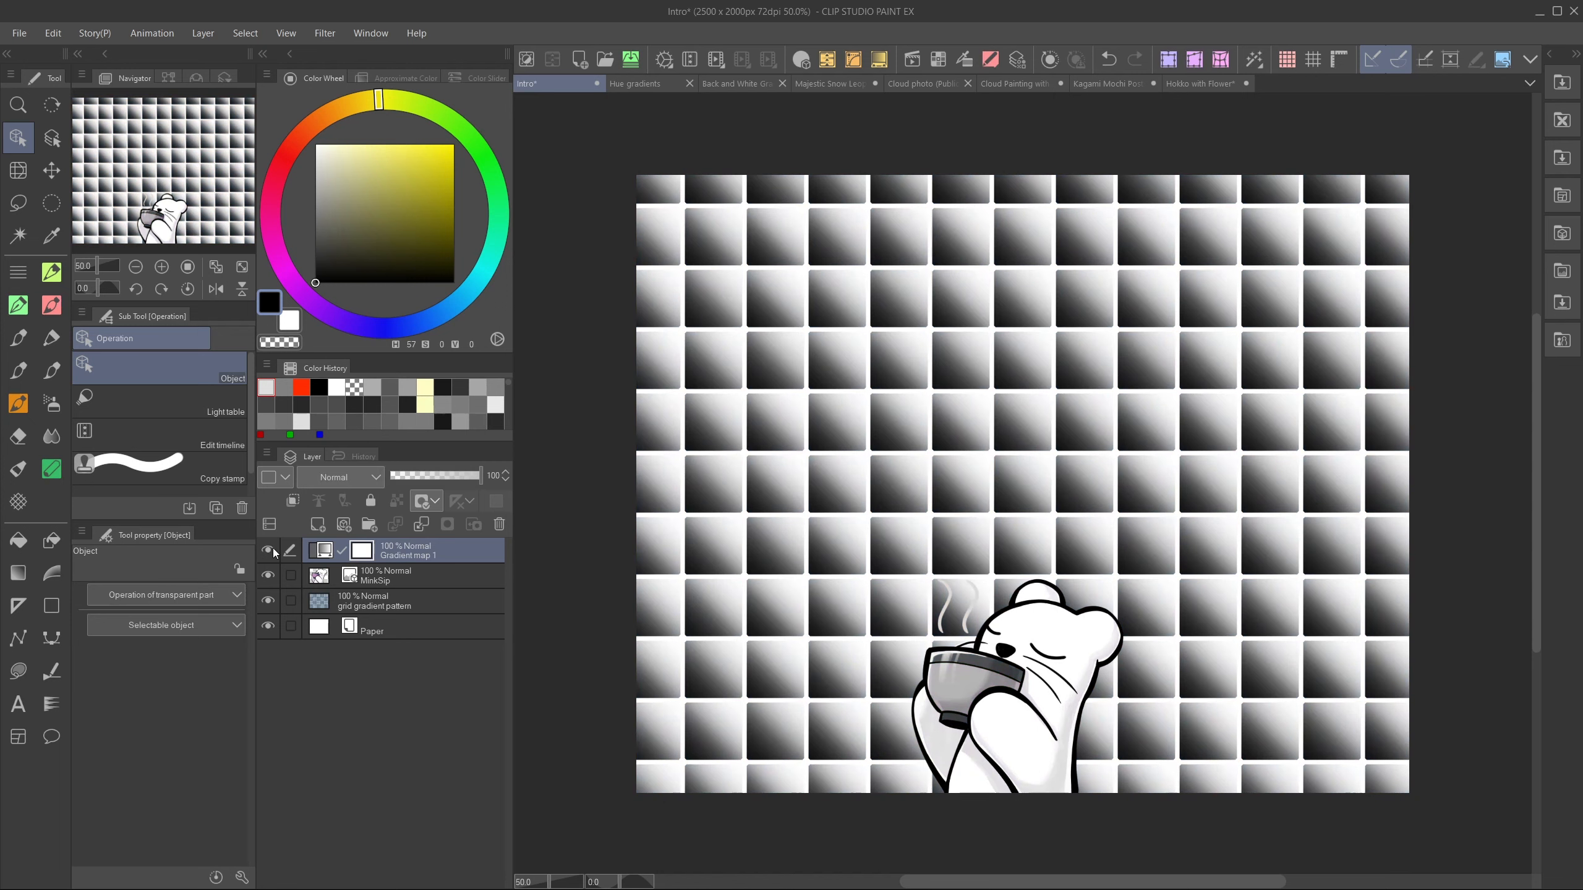
pyautogui.doubleClick(324, 555)
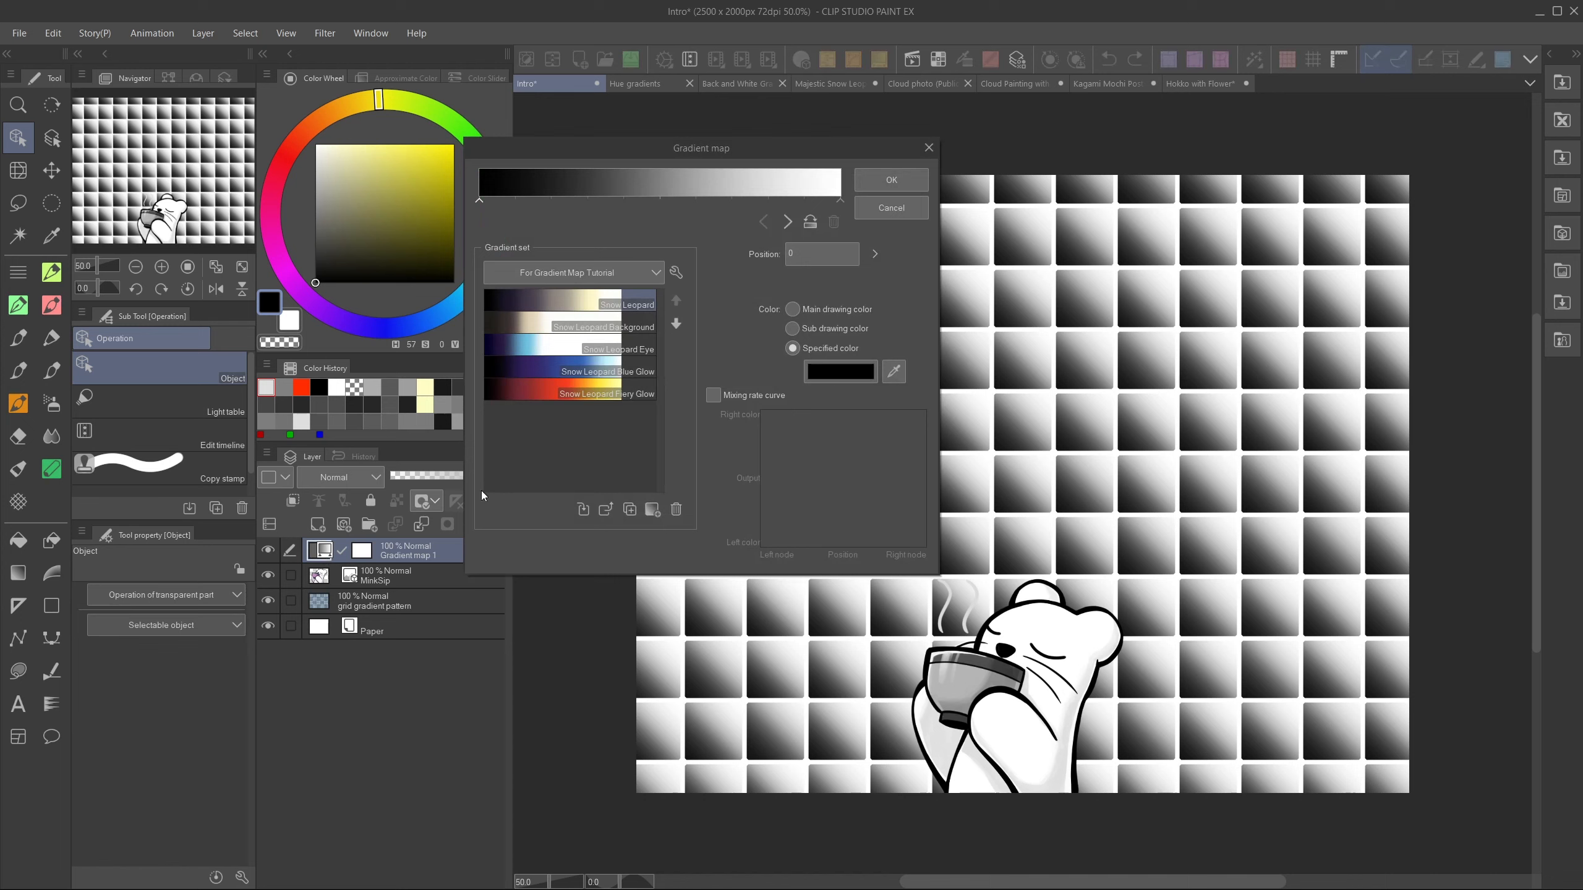
pyautogui.click(915, 182)
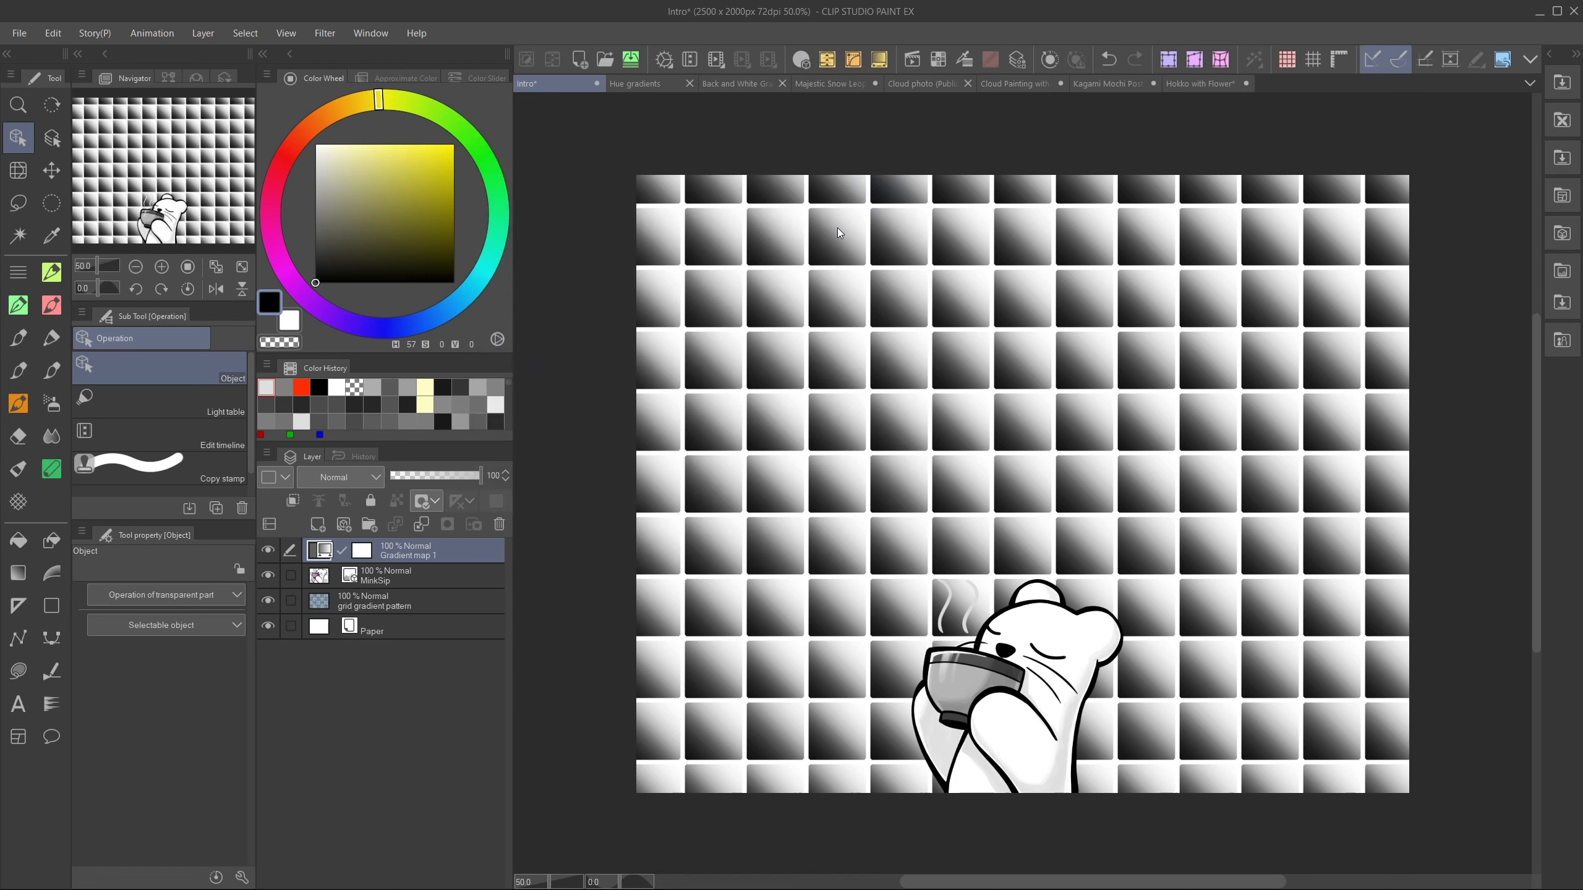
# - Try clipping the gradient map to the MinkSip layer and compare the character with and without it
pyautogui.click(293, 501)
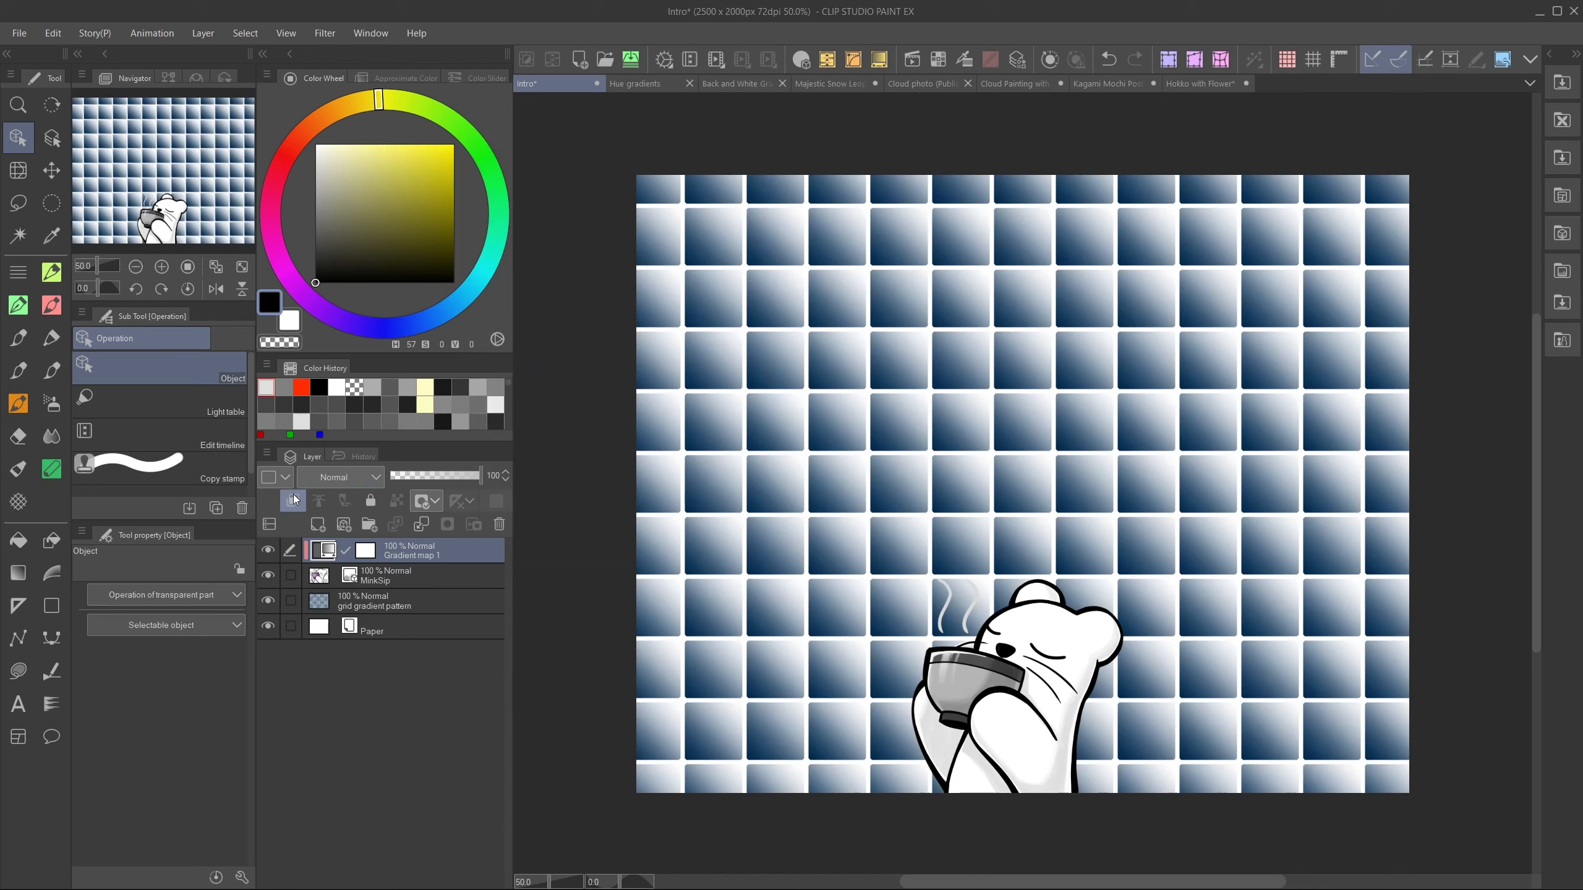
pyautogui.click(294, 500)
pyautogui.click(293, 500)
pyautogui.click(268, 549)
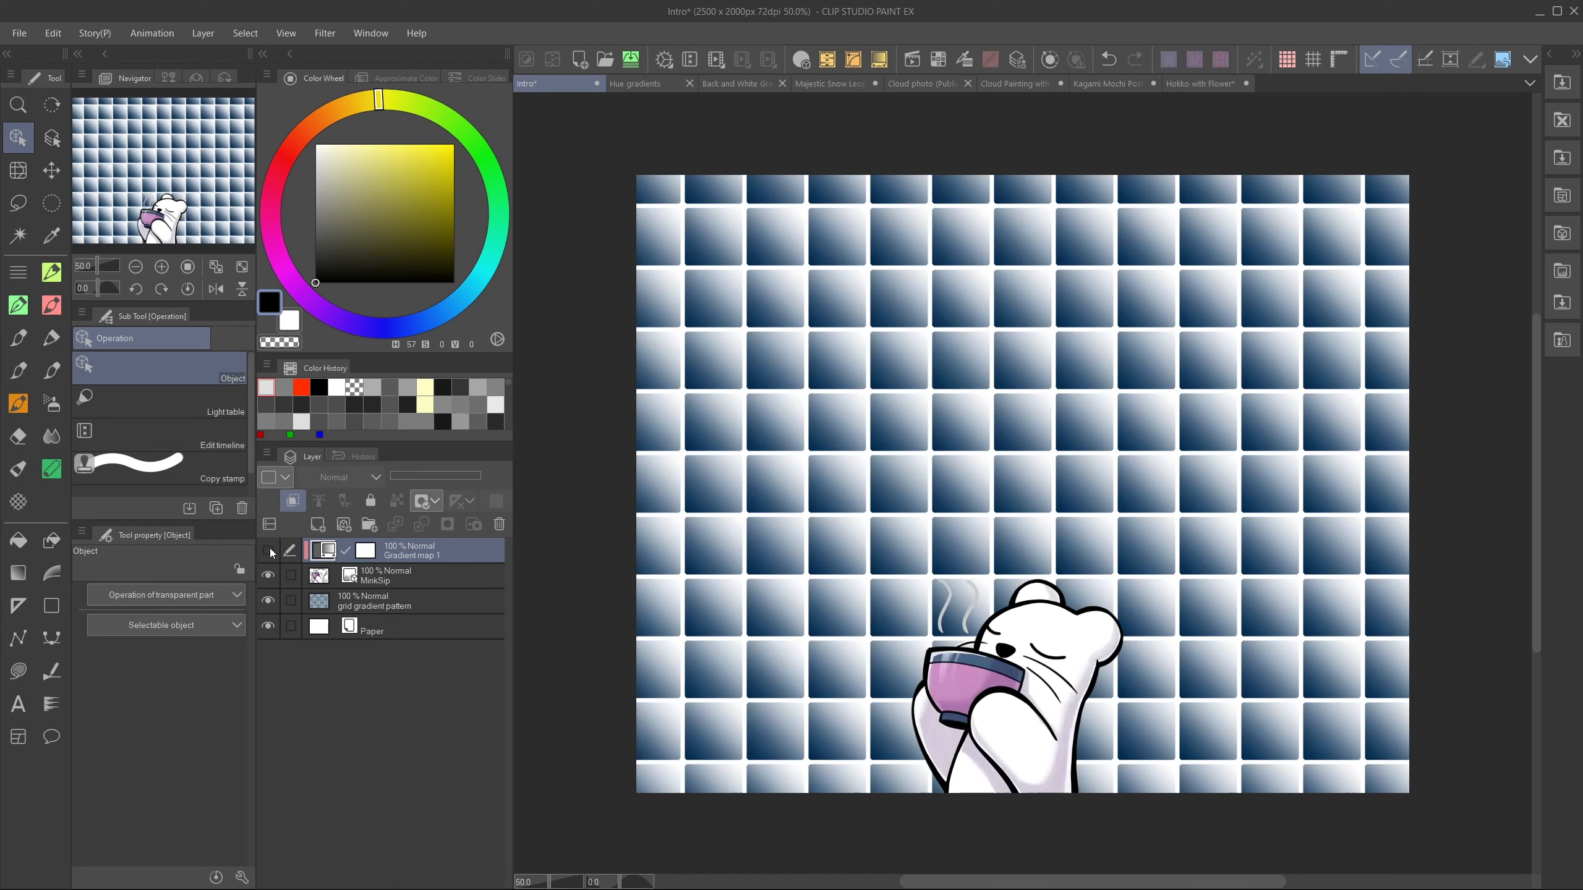
pyautogui.click(268, 550)
pyautogui.click(268, 549)
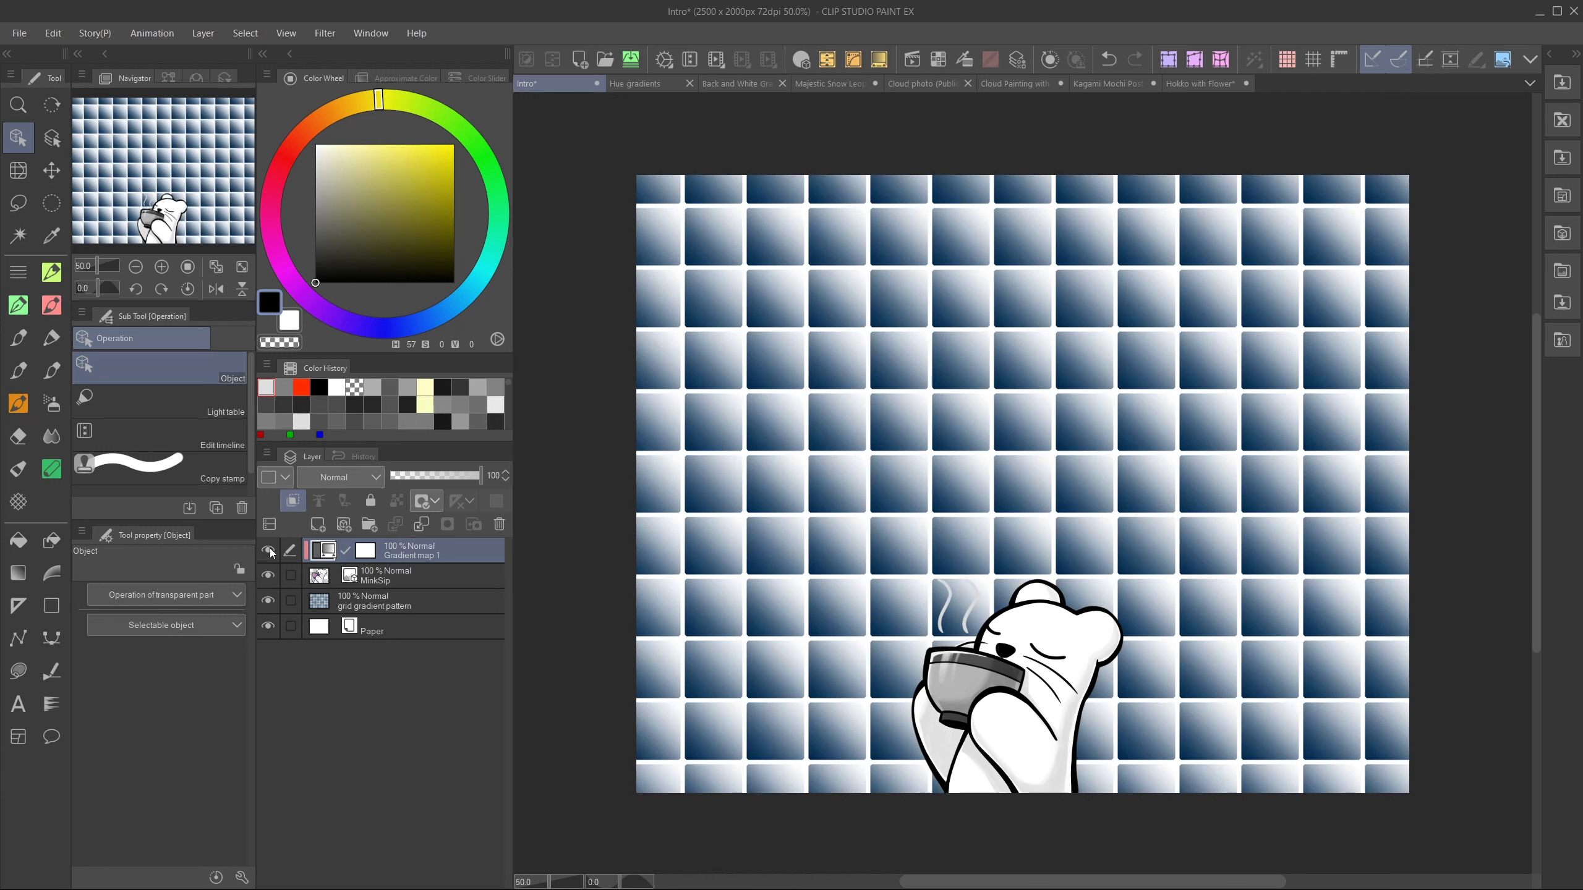
pyautogui.click(293, 502)
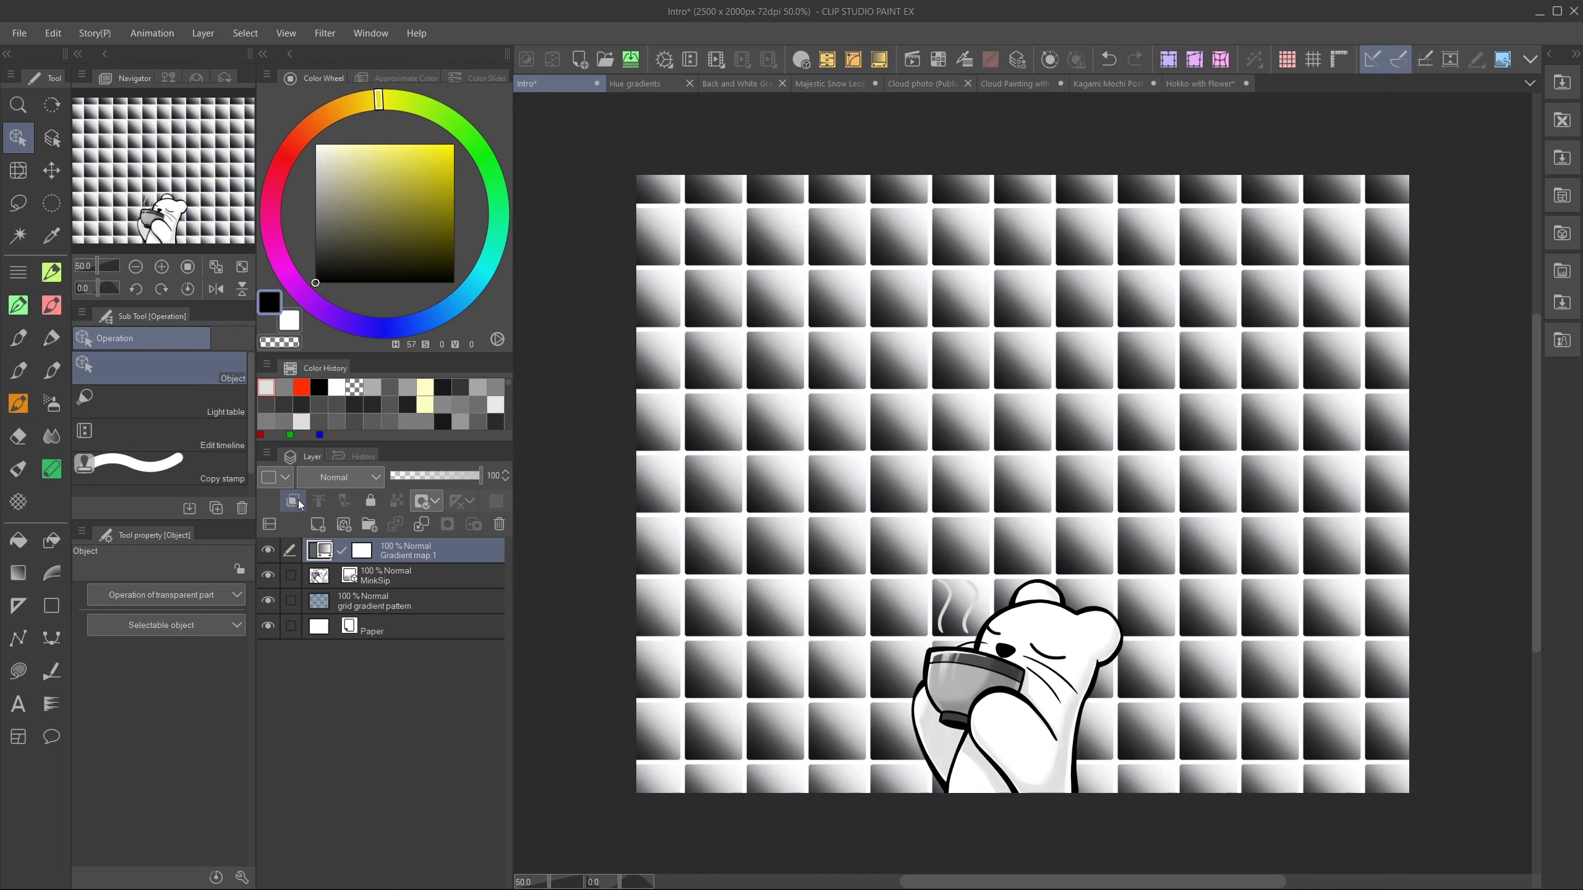
pyautogui.rightClick(427, 552)
pyautogui.moveTo(567, 156)
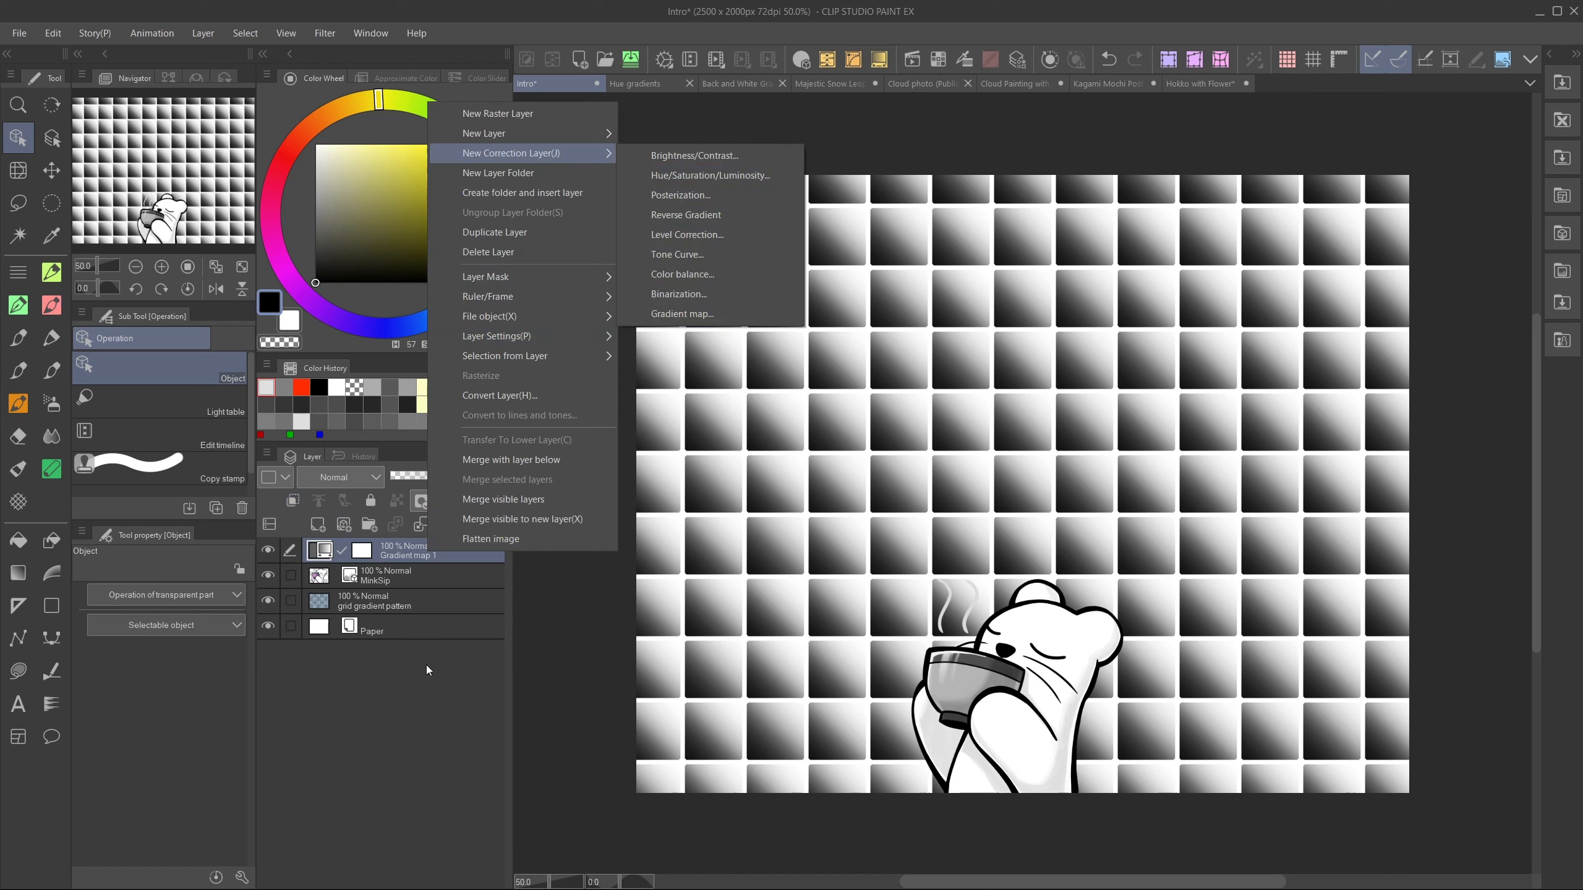
pyautogui.click(392, 725)
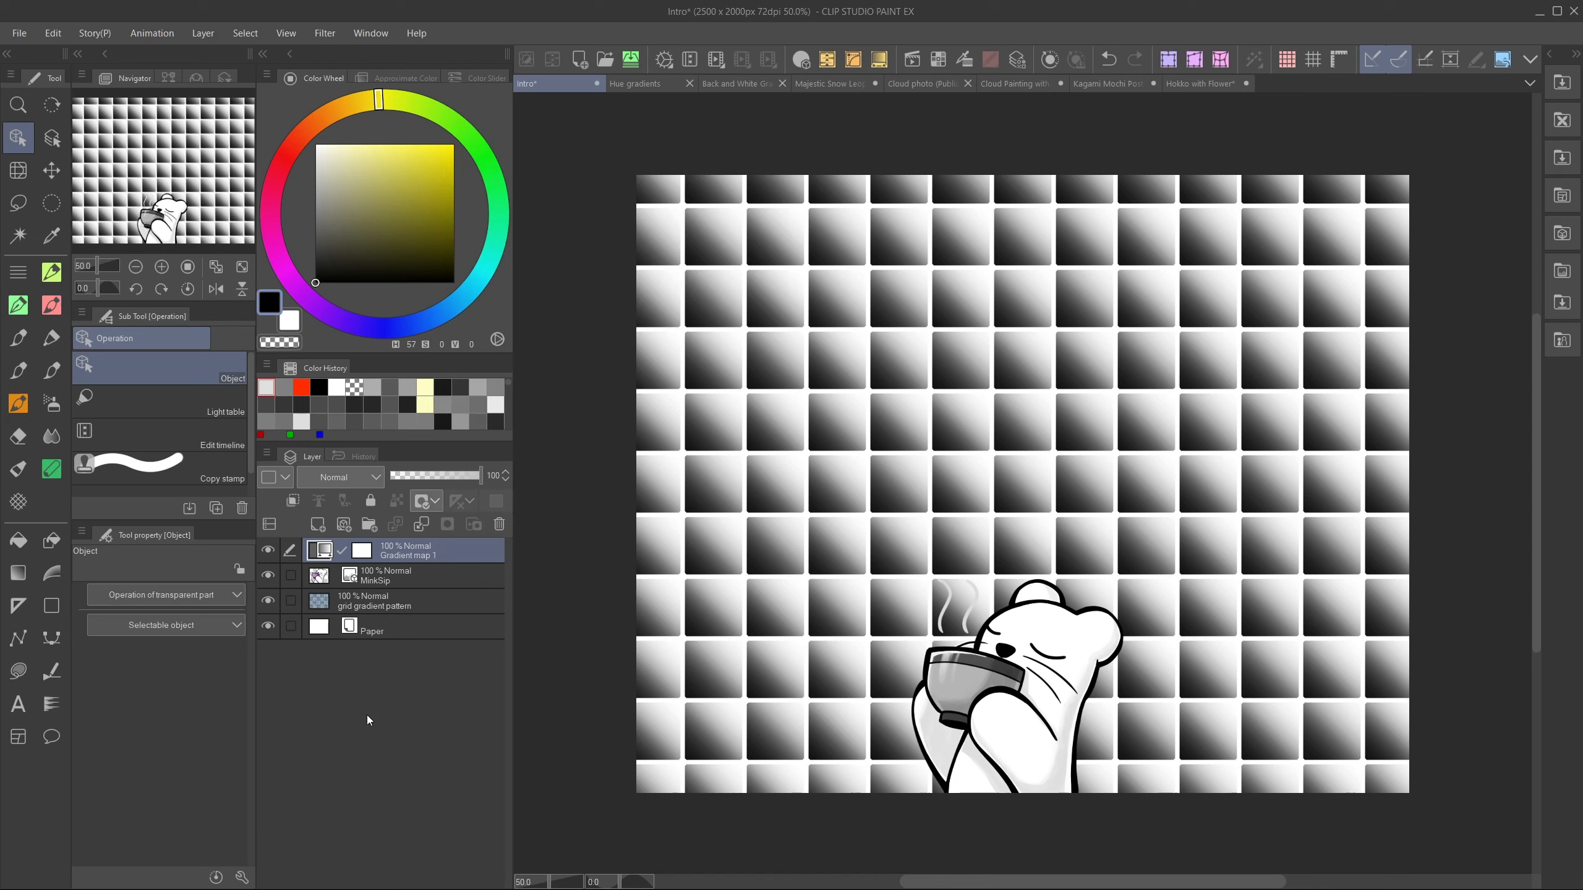
# - Edit the gradient map layer and set the node at position 0 to dark blue, hex 182472
pyautogui.doubleClick(315, 554)
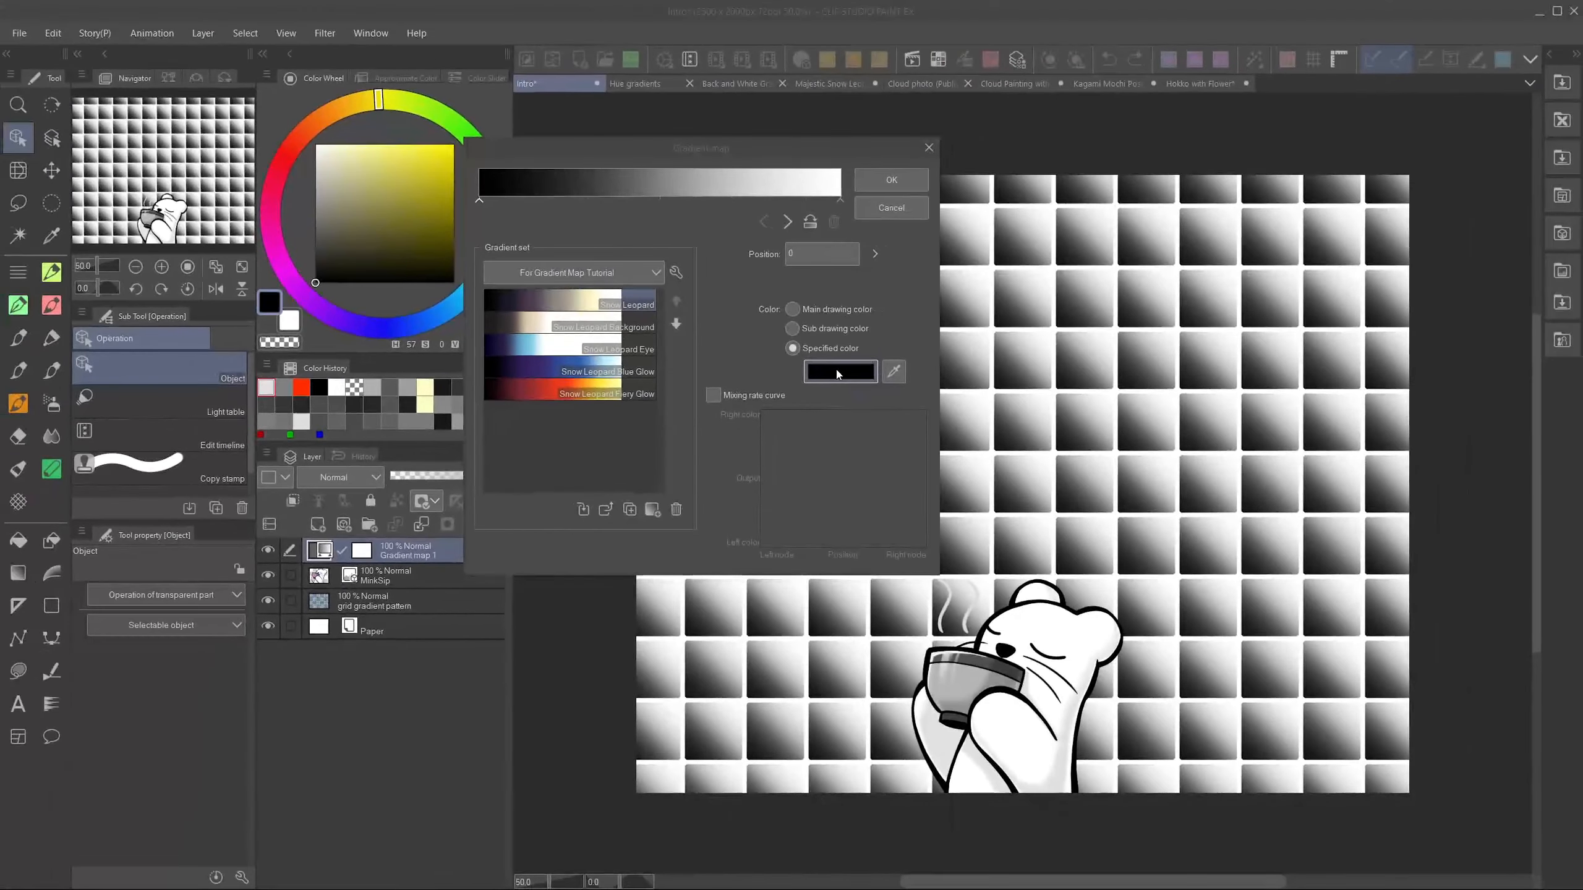
pyautogui.click(907, 397)
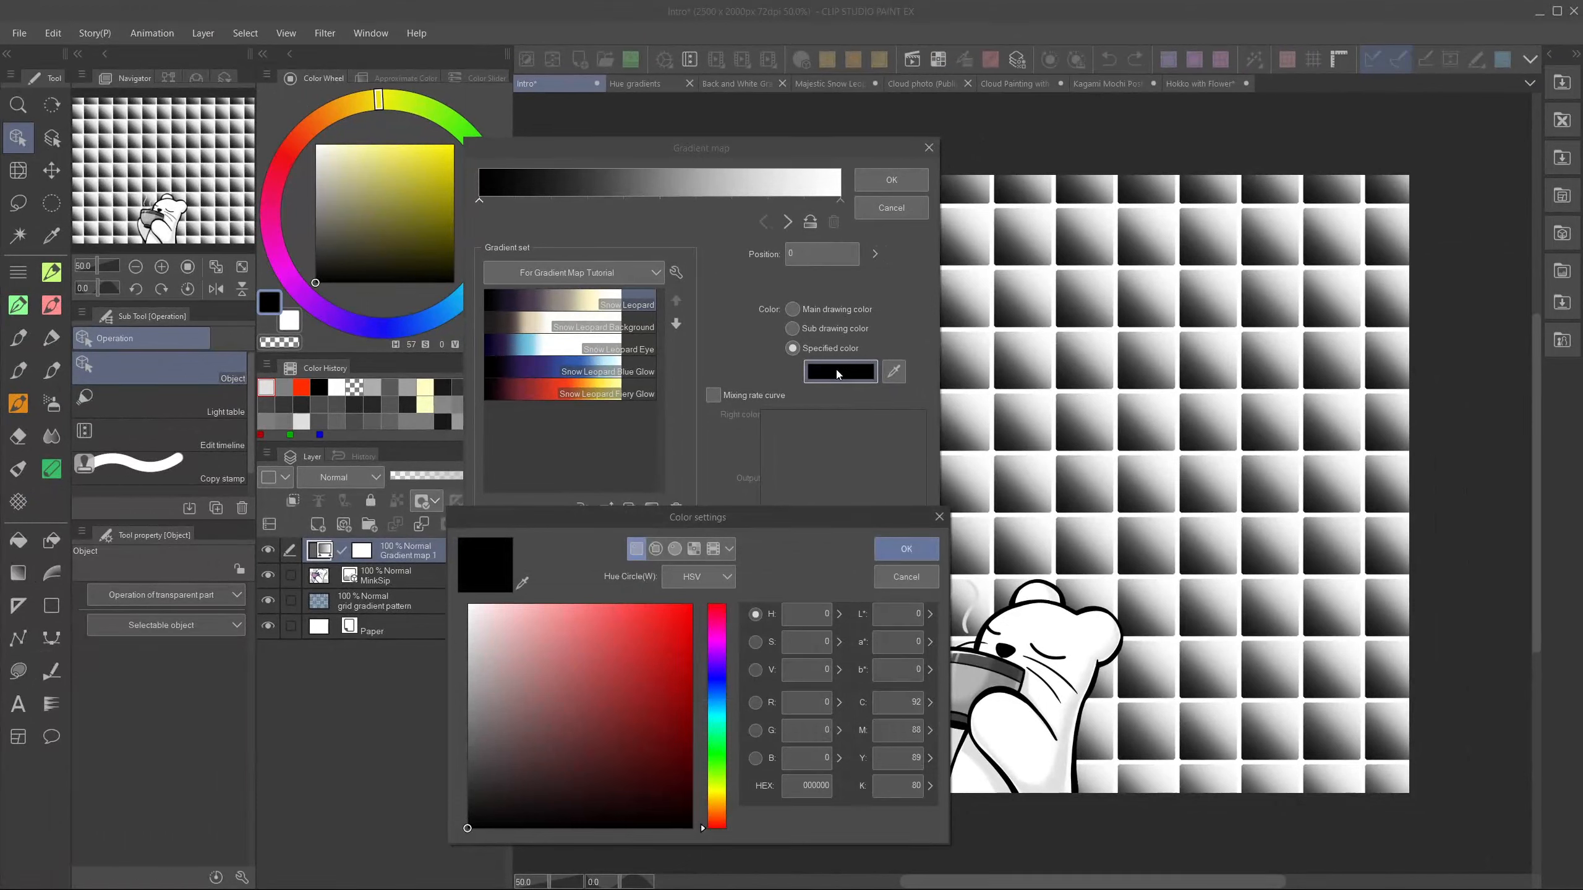
pyautogui.click(719, 683)
pyautogui.click(643, 742)
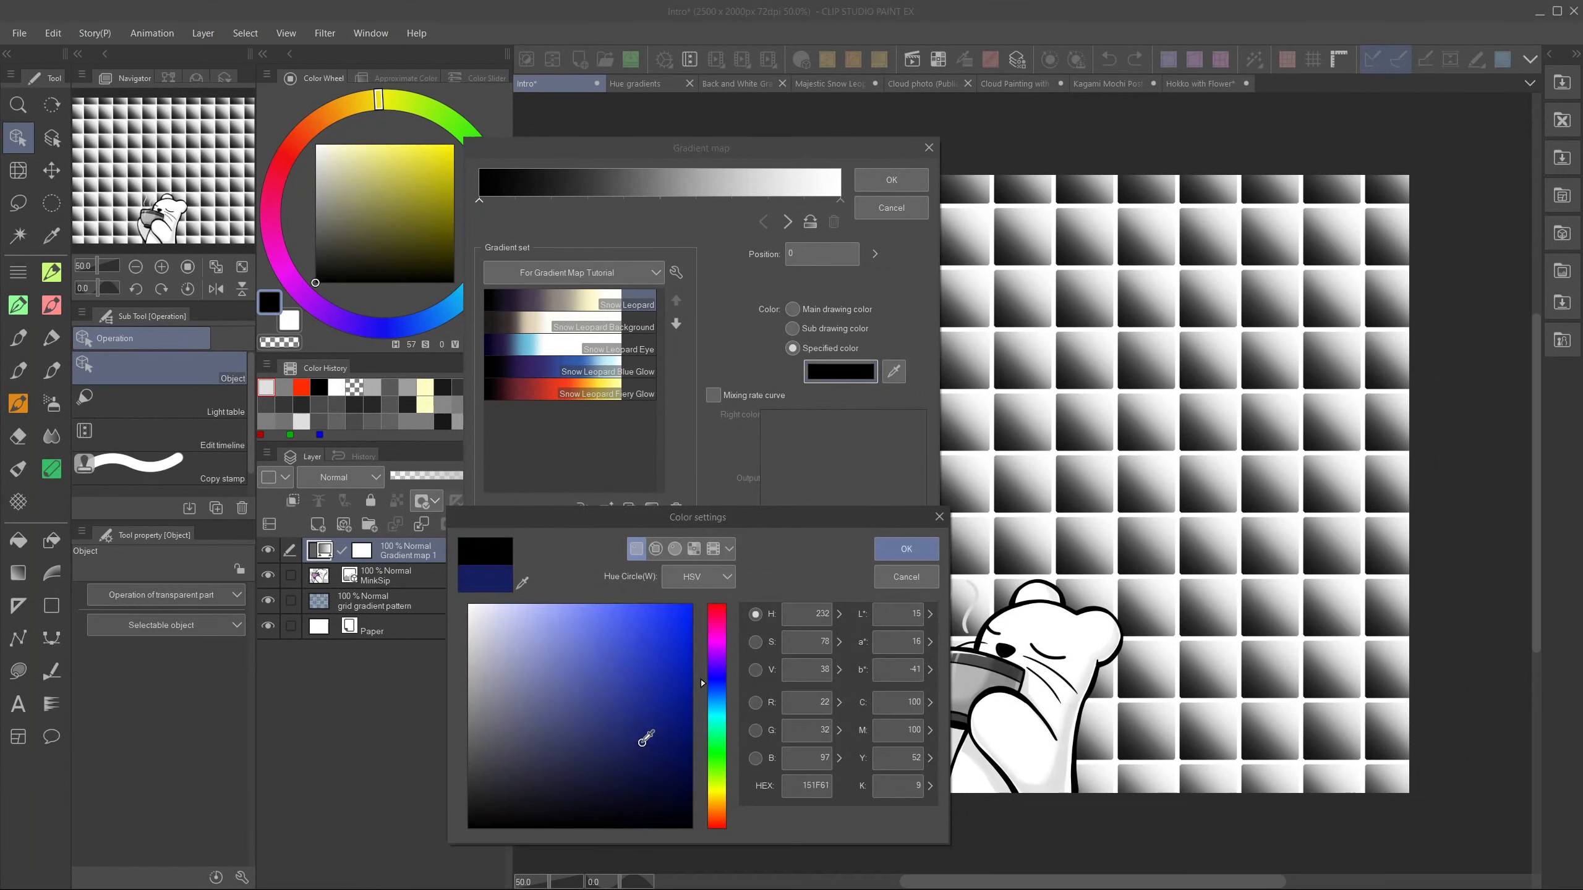
pyautogui.click(644, 728)
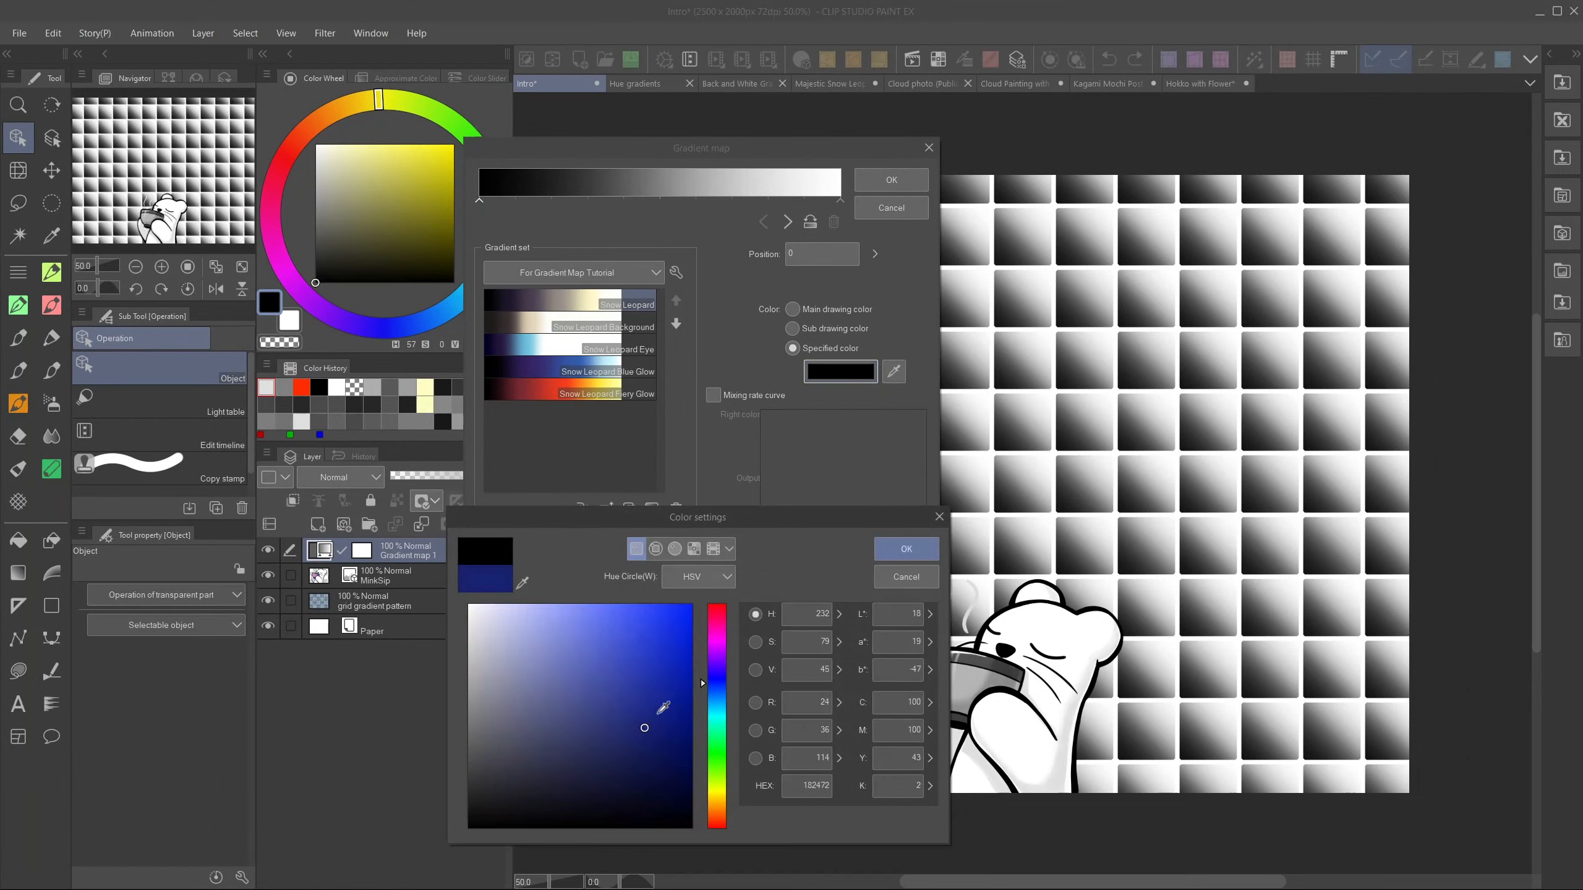
pyautogui.click(904, 548)
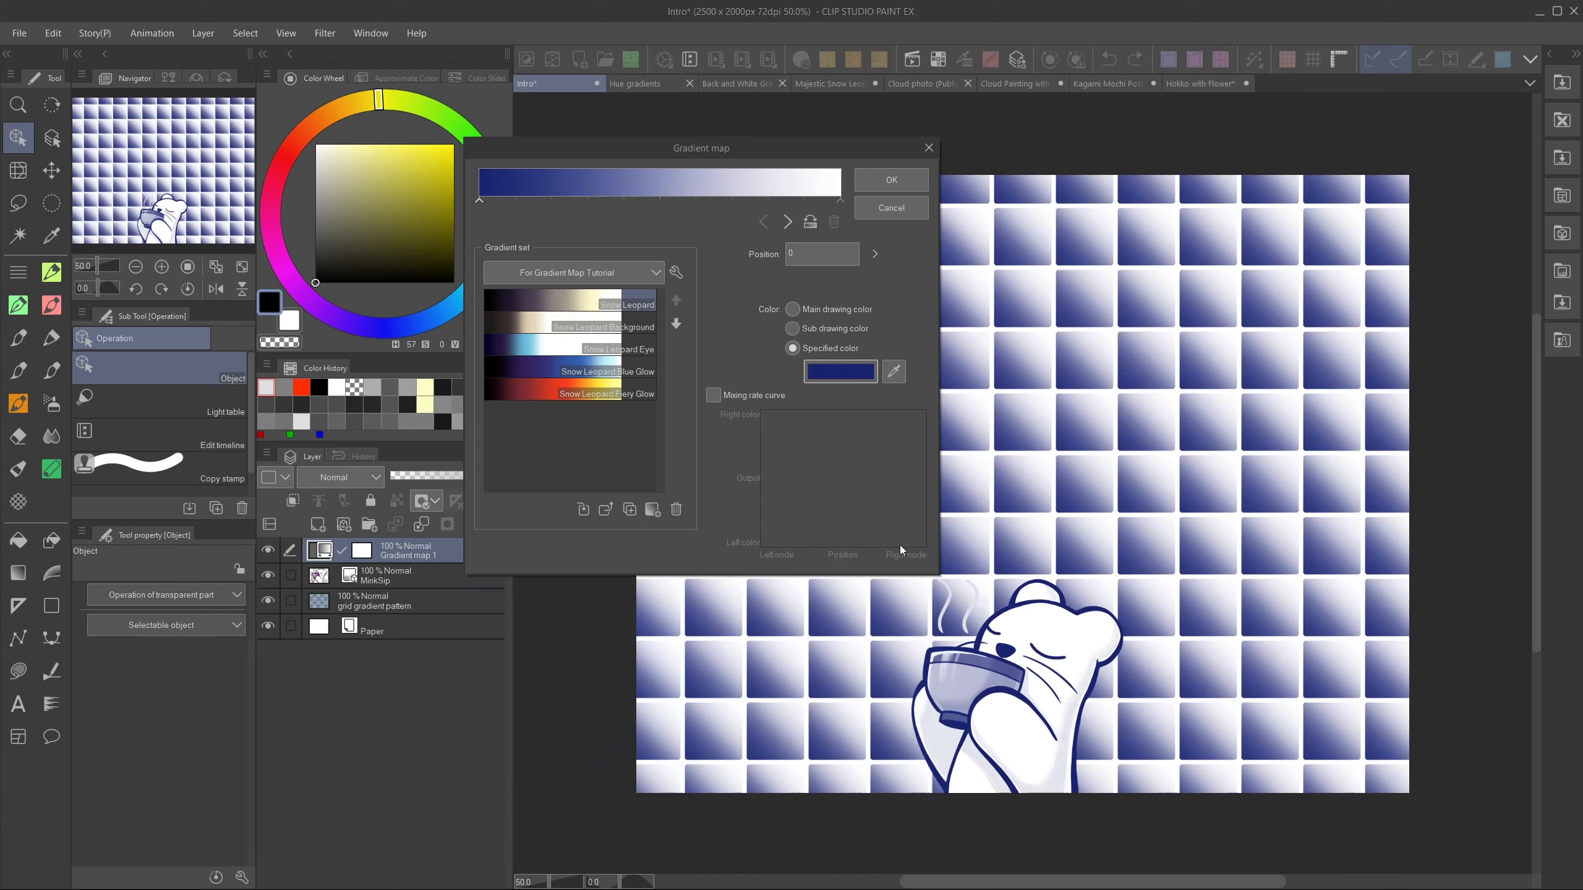
# - Set the gradient's end node at position 100 to a light pink with hue 299
pyautogui.click(839, 201)
pyautogui.click(848, 376)
pyautogui.click(716, 641)
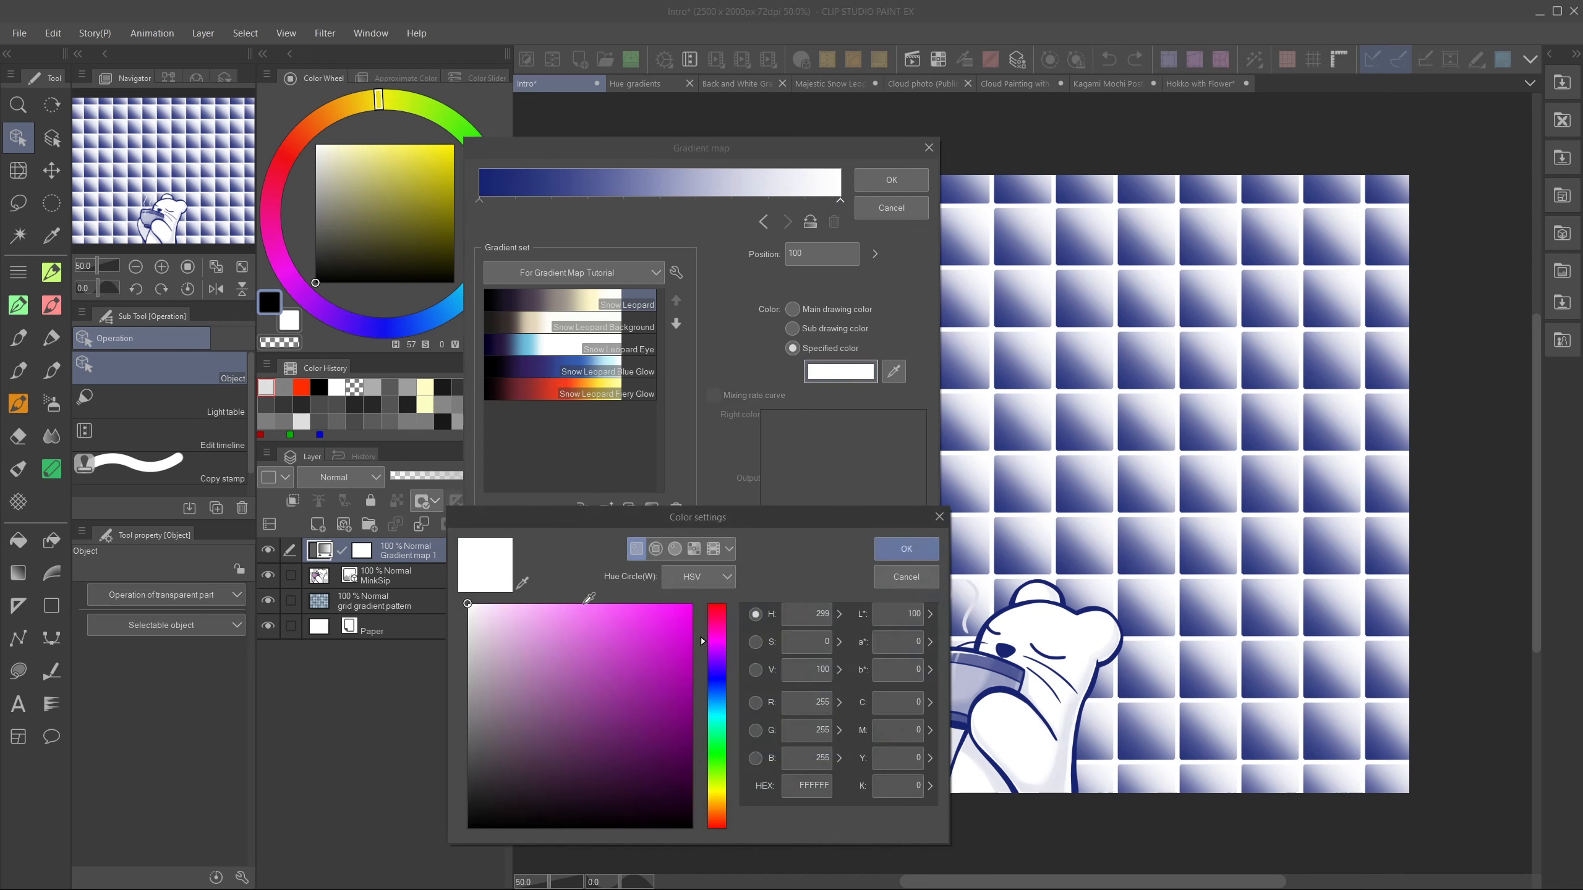
pyautogui.click(549, 603)
pyautogui.click(905, 548)
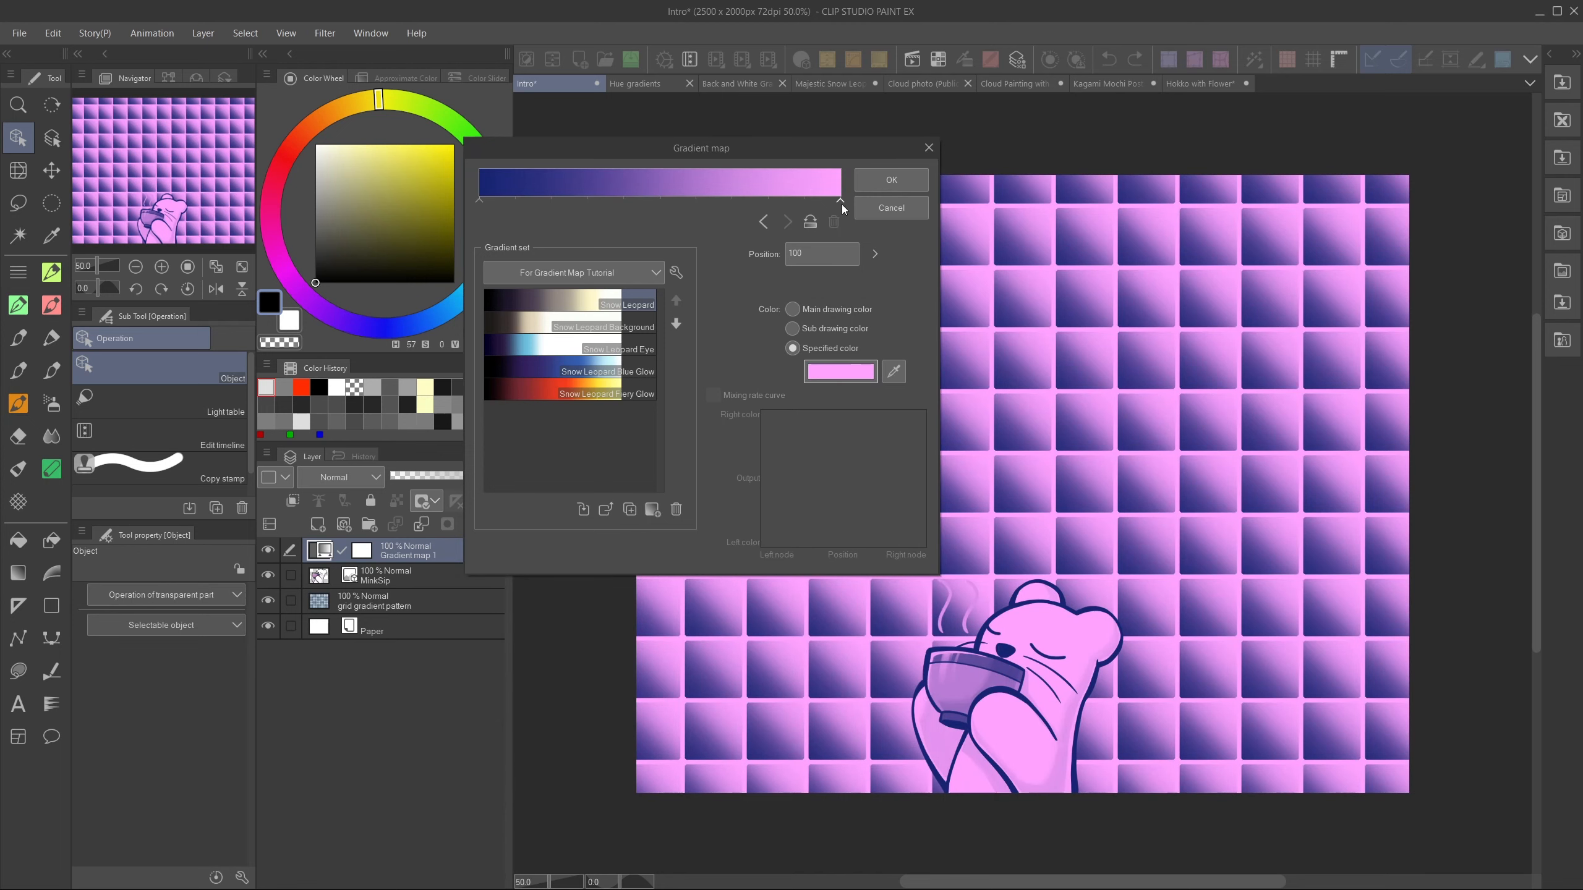
# - Reverse the gradient by swapping the positions of its pink and dark blue nodes
pyautogui.moveTo(841, 204); pyautogui.dragTo(592, 201)
pyautogui.moveTo(479, 201); pyautogui.dragTo(840, 202)
pyautogui.moveTo(592, 201); pyautogui.dragTo(479, 203)
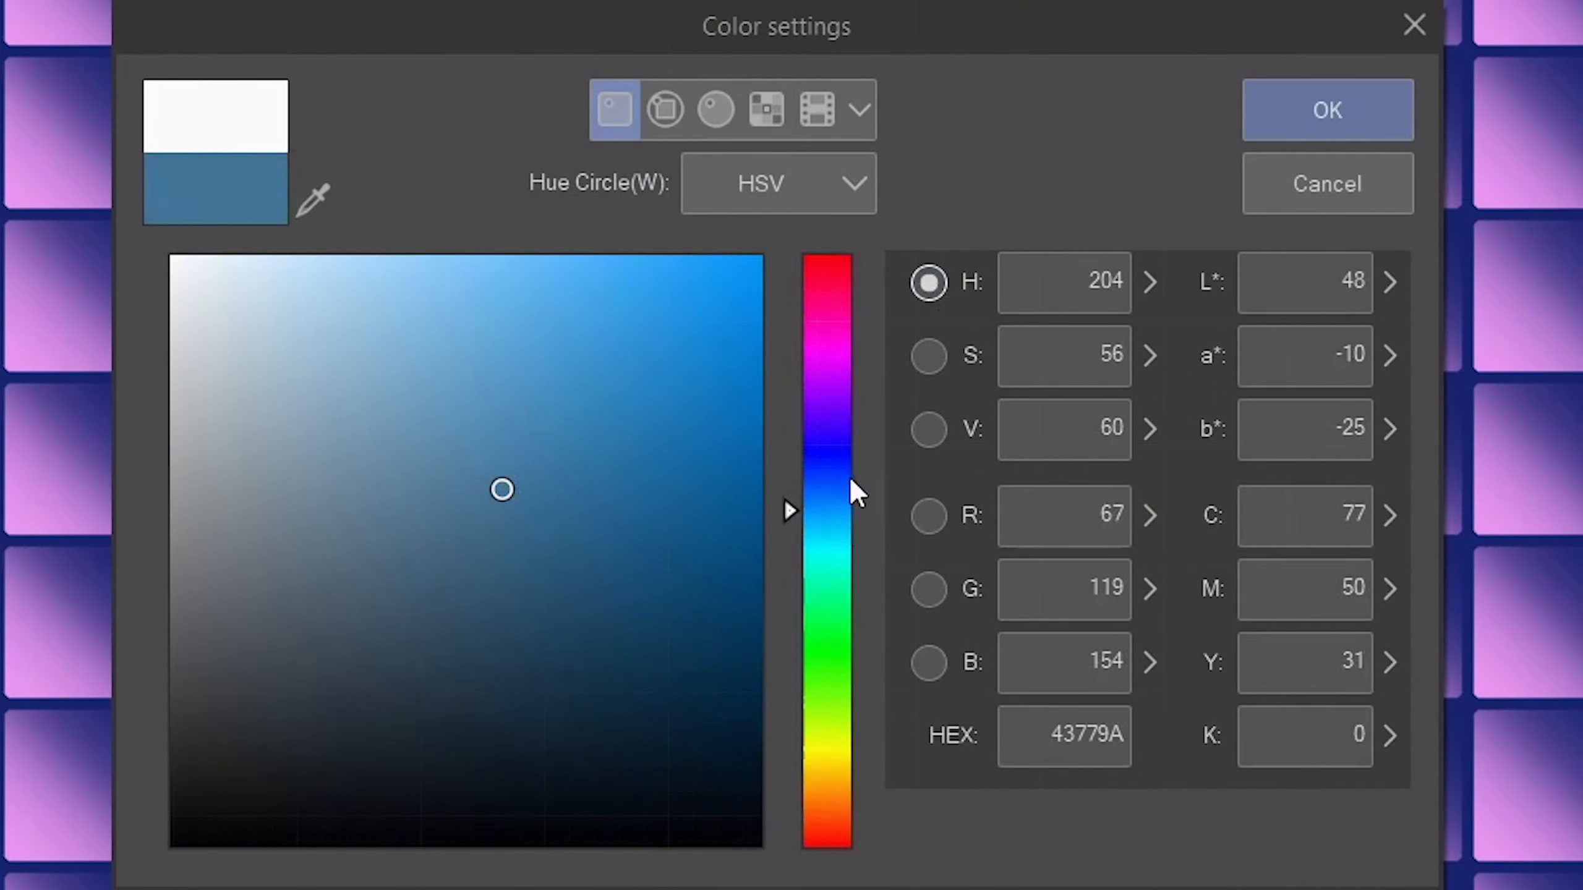
# - Shift the colour's hue to 281 and adjust its saturation, with the colour slider set to control value
pyautogui.moveTo(835, 499); pyautogui.dragTo(839, 387)
pyautogui.click(928, 355)
pyautogui.click(836, 604)
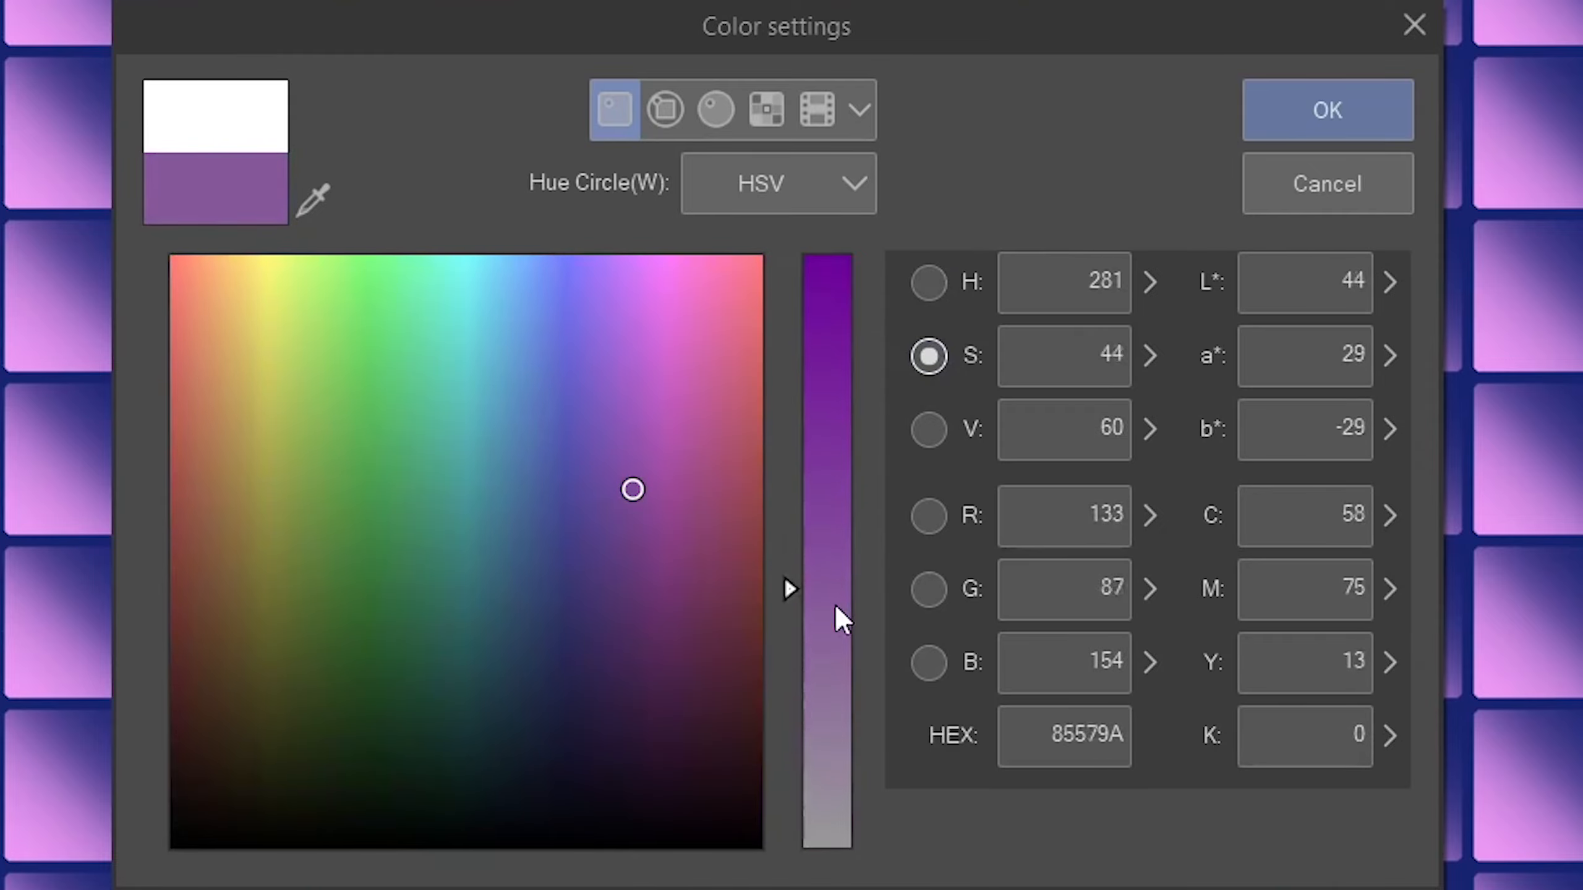
pyautogui.moveTo(836, 606)
pyautogui.mouseDown()
pyautogui.moveTo(823, 841)
pyautogui.moveTo(776, 399)
pyautogui.moveTo(798, 190)
pyautogui.moveTo(821, 826)
pyautogui.moveTo(787, 493)
pyautogui.moveTo(809, 657)
pyautogui.moveTo(803, 793)
pyautogui.moveTo(794, 720)
pyautogui.moveTo(780, 251)
pyautogui.moveTo(747, 447)
pyautogui.mouseUp()
pyautogui.click(928, 429)
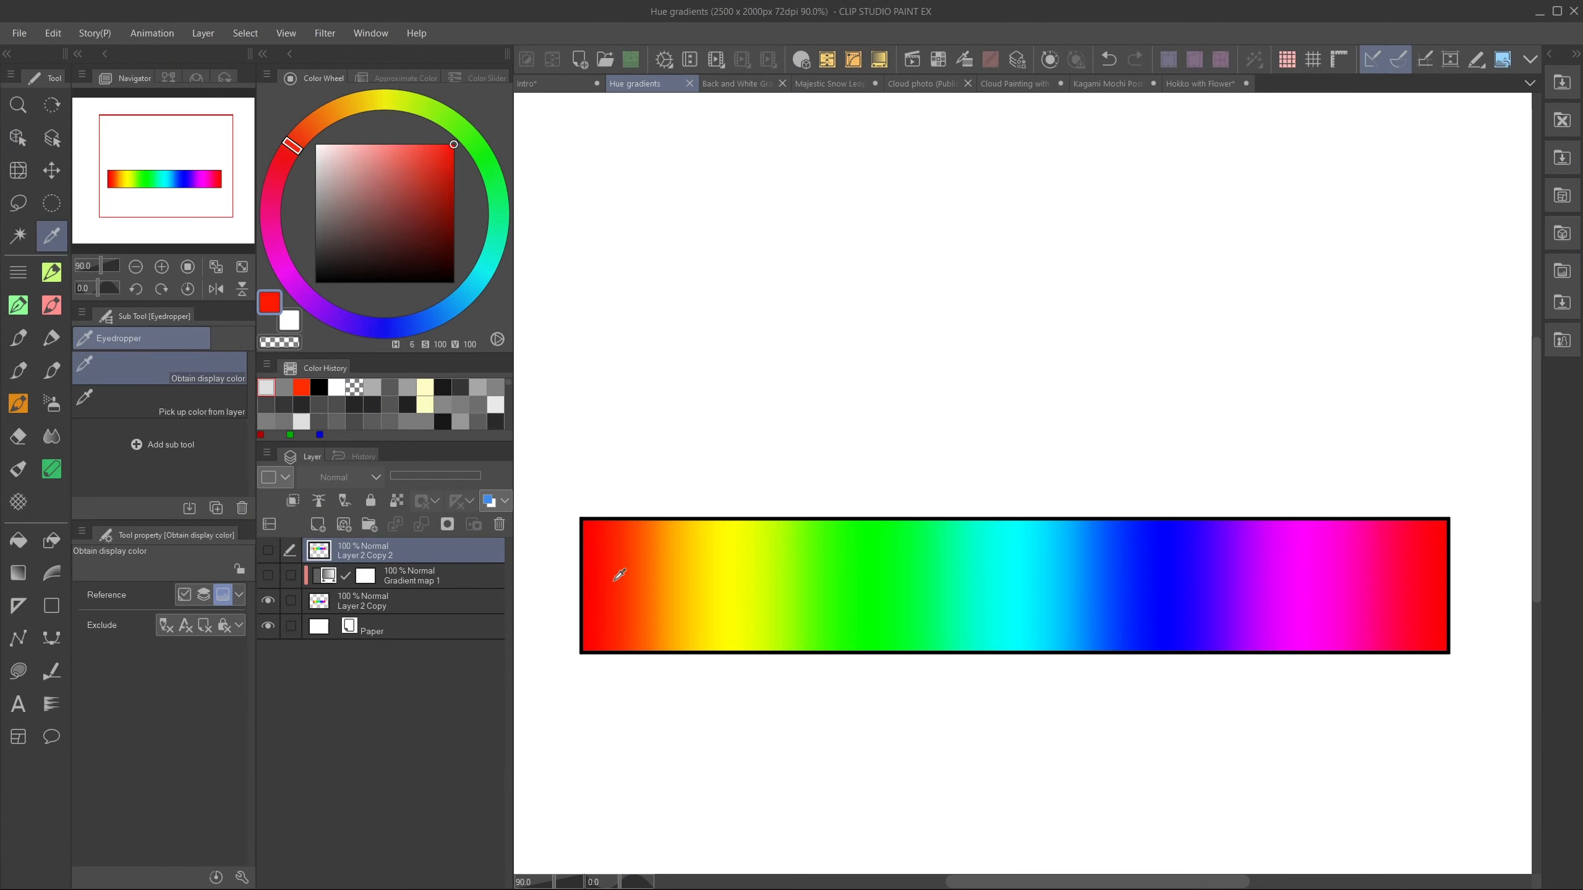
# - Sample the hues along the rainbow bar from end to end and back with the Eyedropper
pyautogui.moveTo(619, 574); pyautogui.dragTo(1442, 580)
pyautogui.moveTo(1377, 581); pyautogui.dragTo(596, 577)
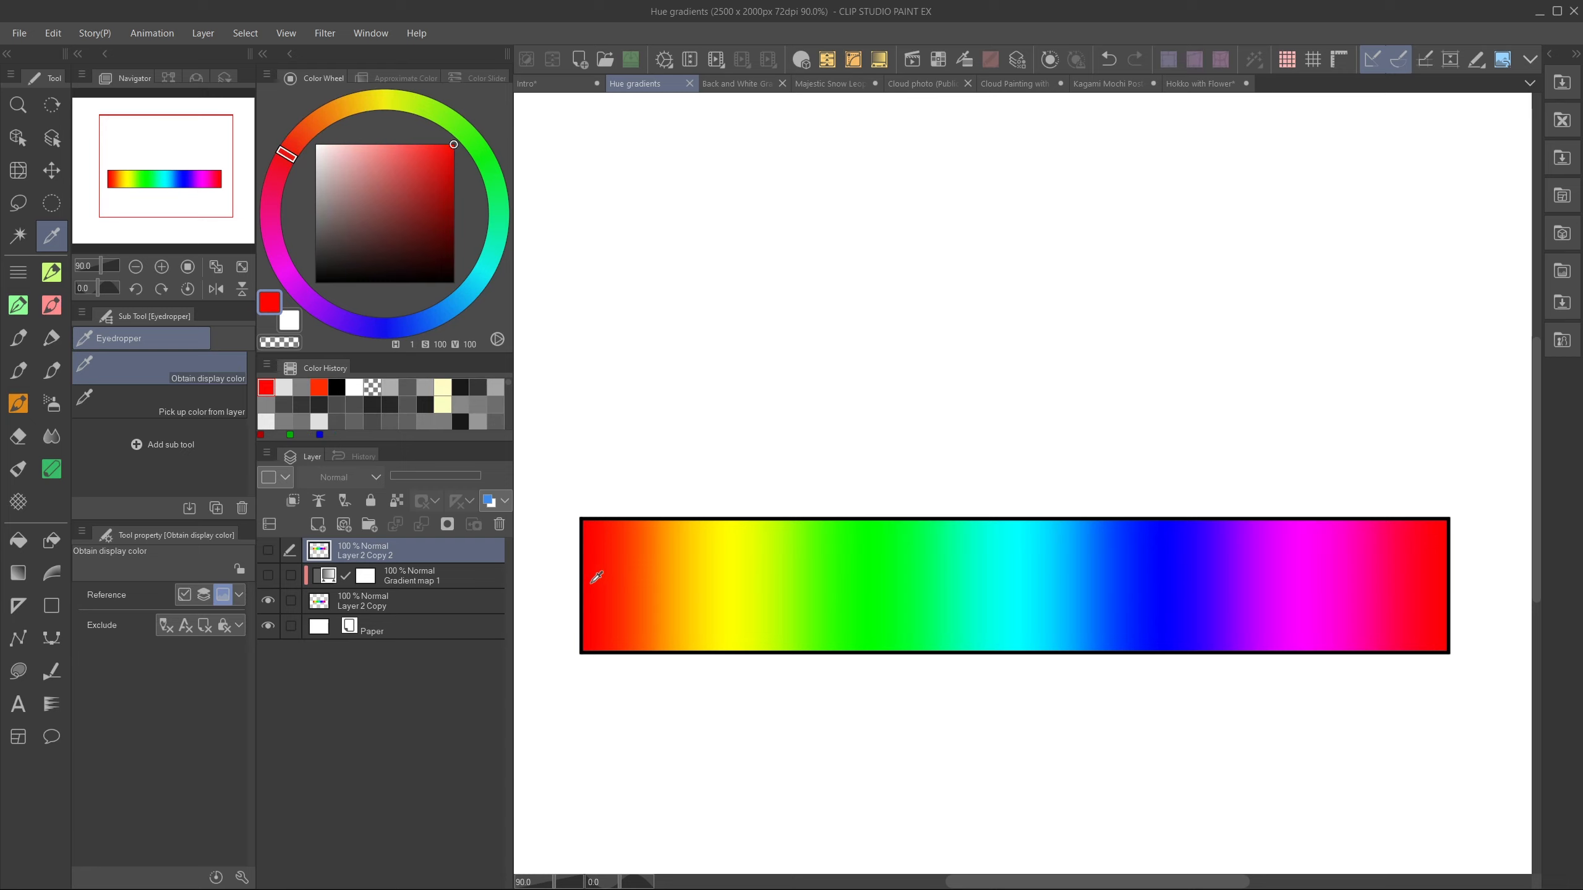
# - Show the gradient map layer over the rainbow bar and inspect its black-to-white gradient settings without changing them
pyautogui.click(268, 576)
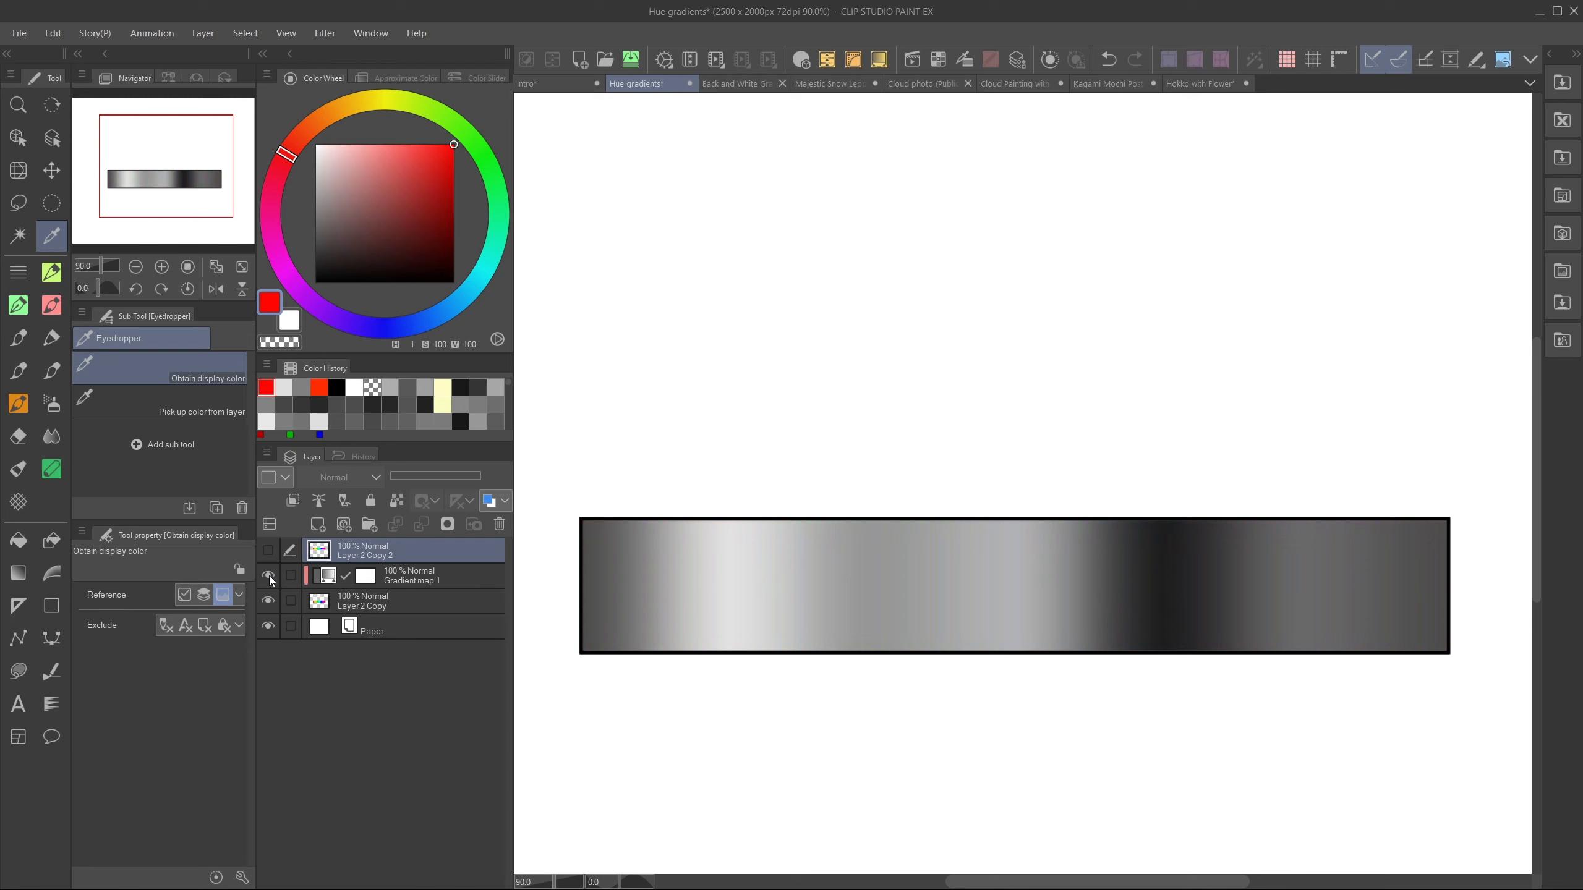
pyautogui.doubleClick(325, 575)
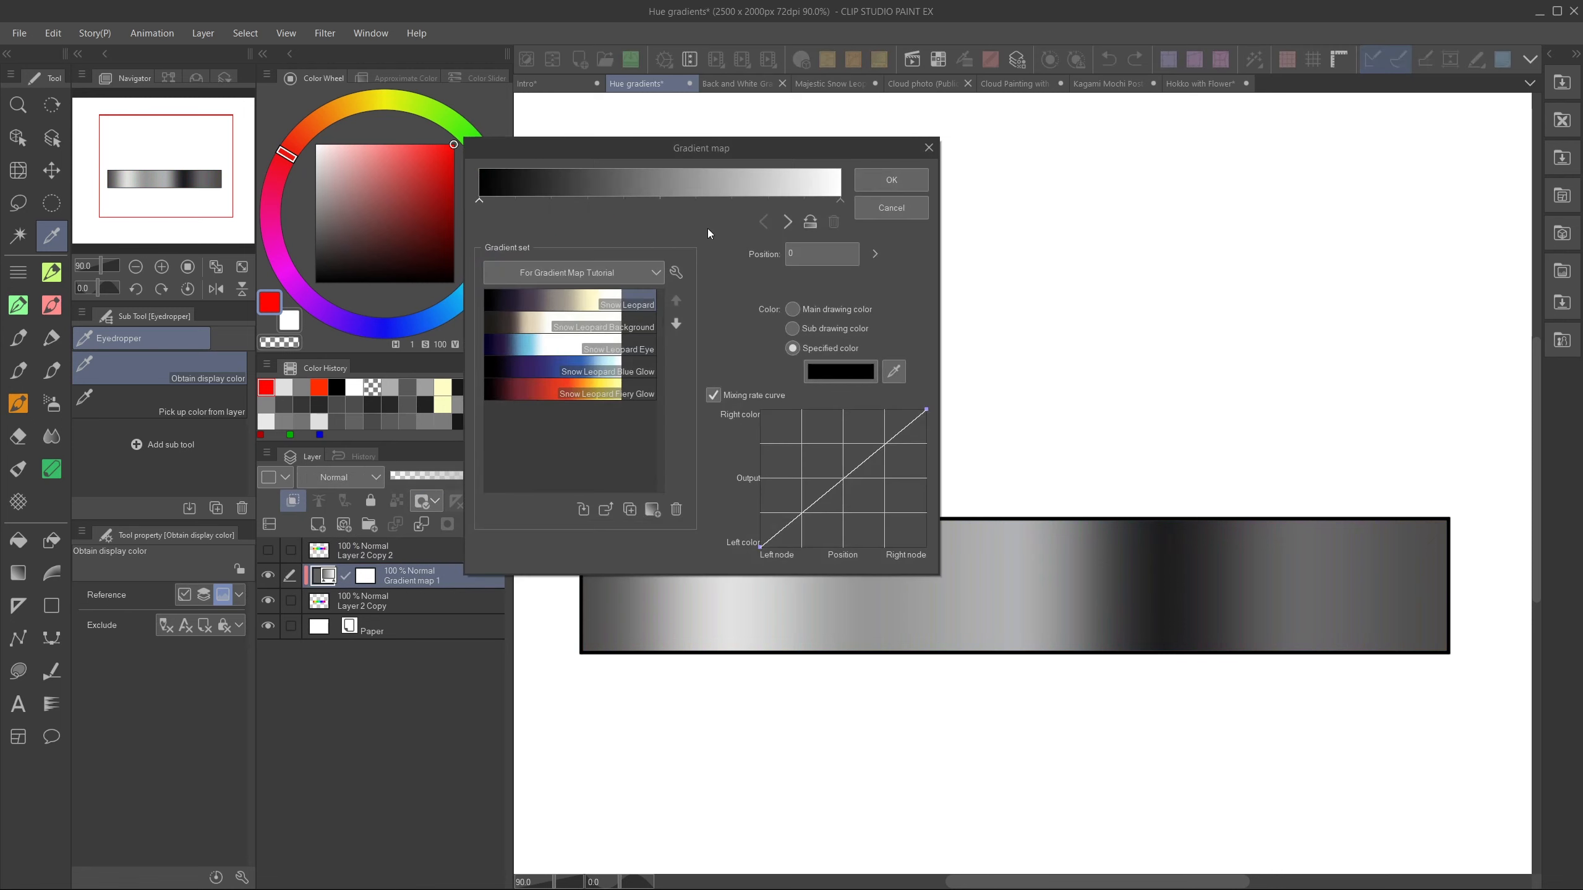
pyautogui.click(888, 209)
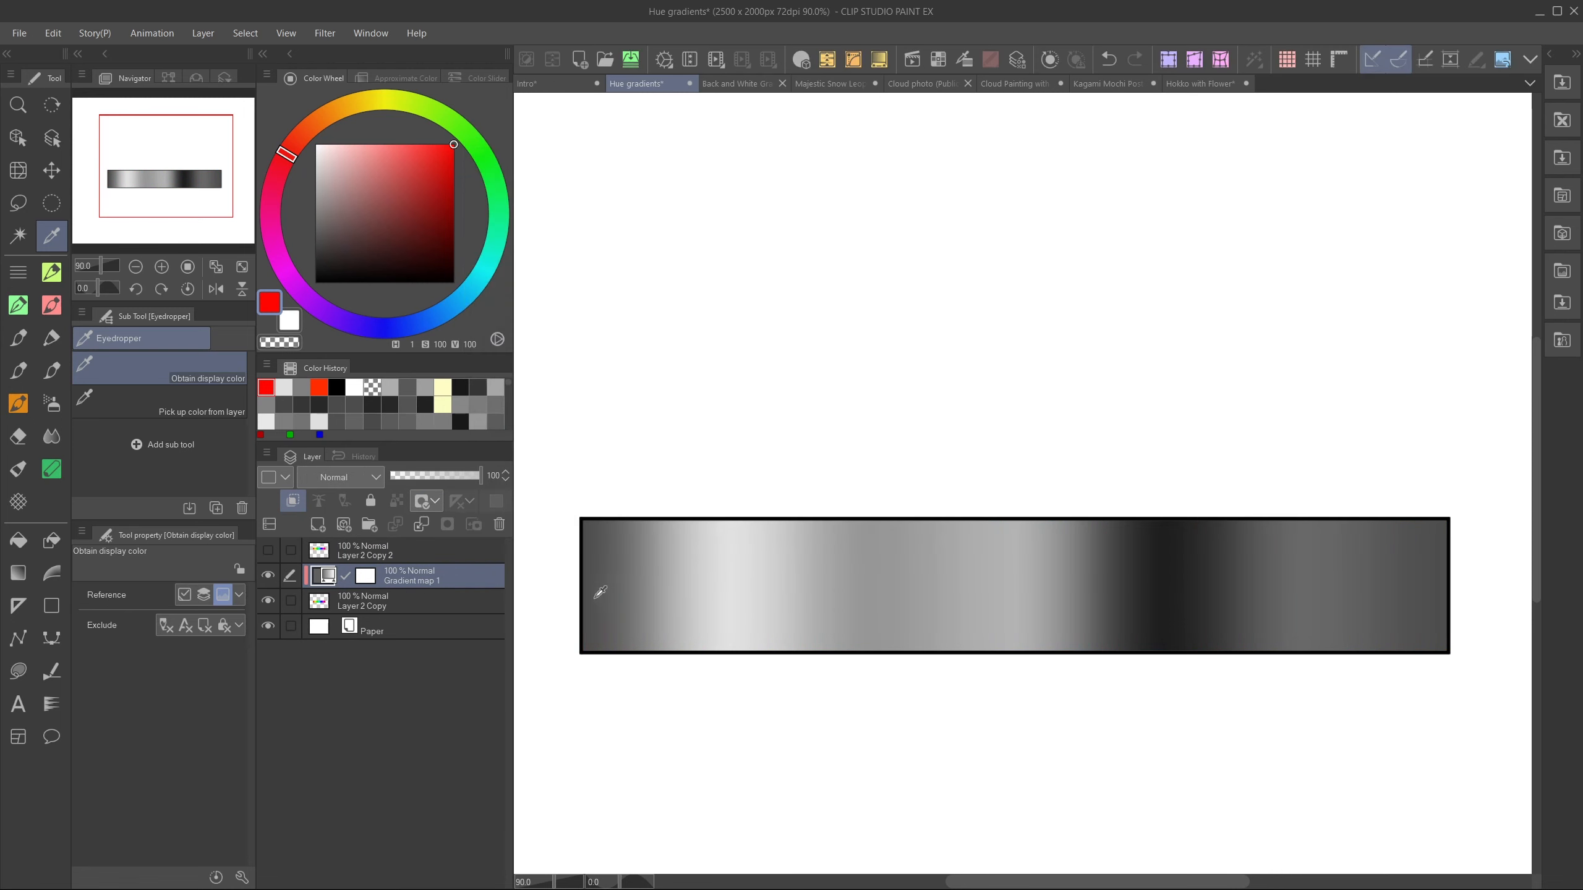
# - Sample the grey tones along the converted bar with the Eyedropper and toggle the visibility of Layer 2 Copy 2
pyautogui.click(758, 584)
pyautogui.moveTo(759, 584)
pyautogui.mouseDown()
pyautogui.moveTo(1441, 587)
pyautogui.moveTo(596, 585)
pyautogui.moveTo(1439, 577)
pyautogui.mouseUp()
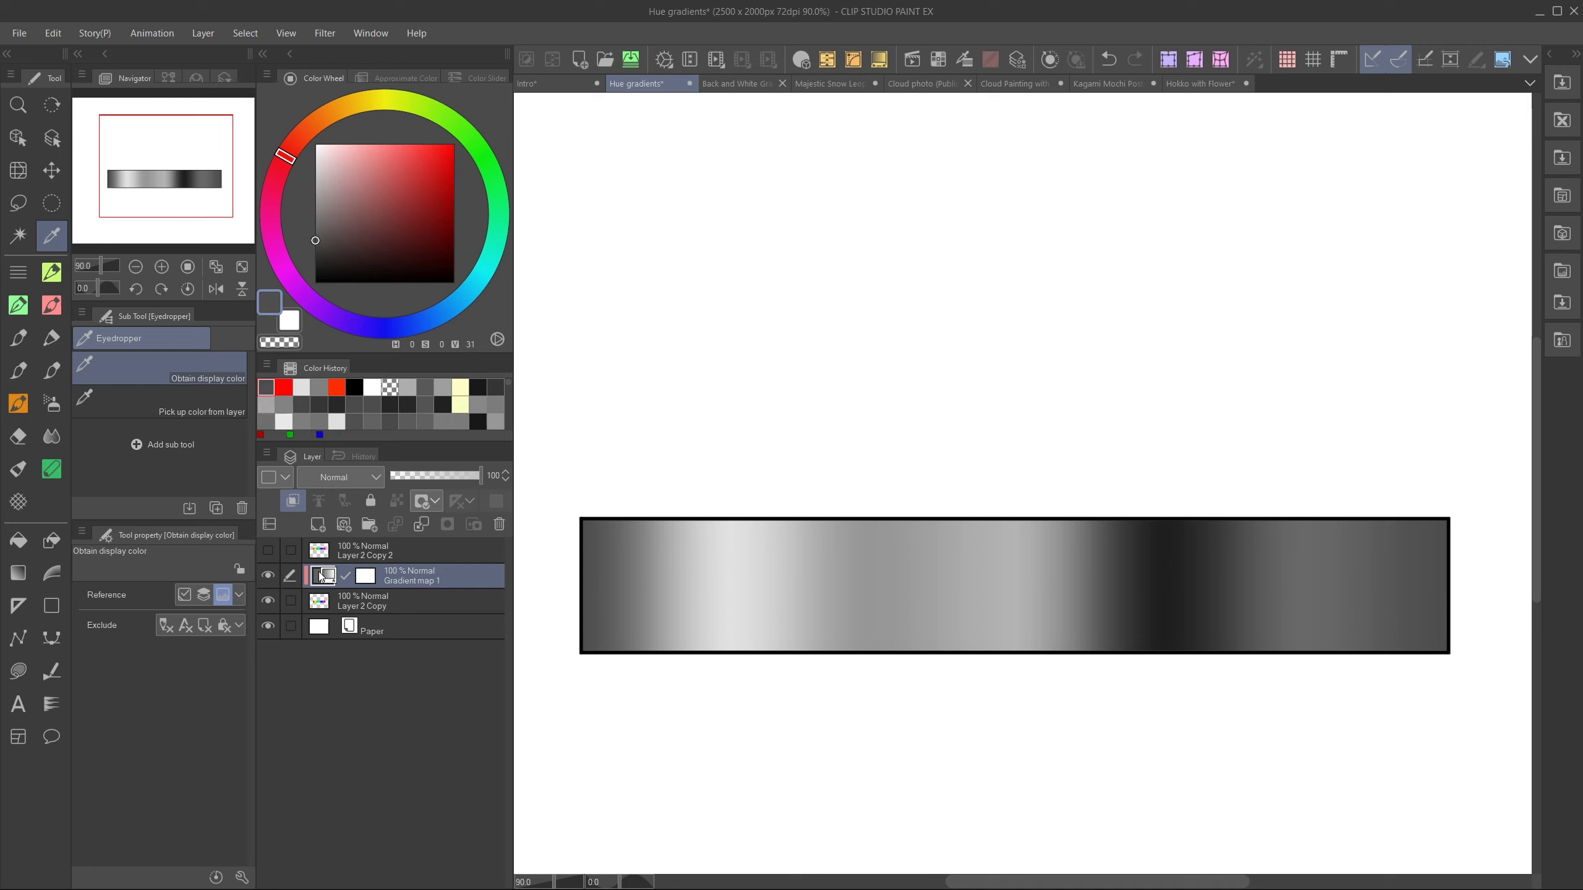
pyautogui.click(267, 551)
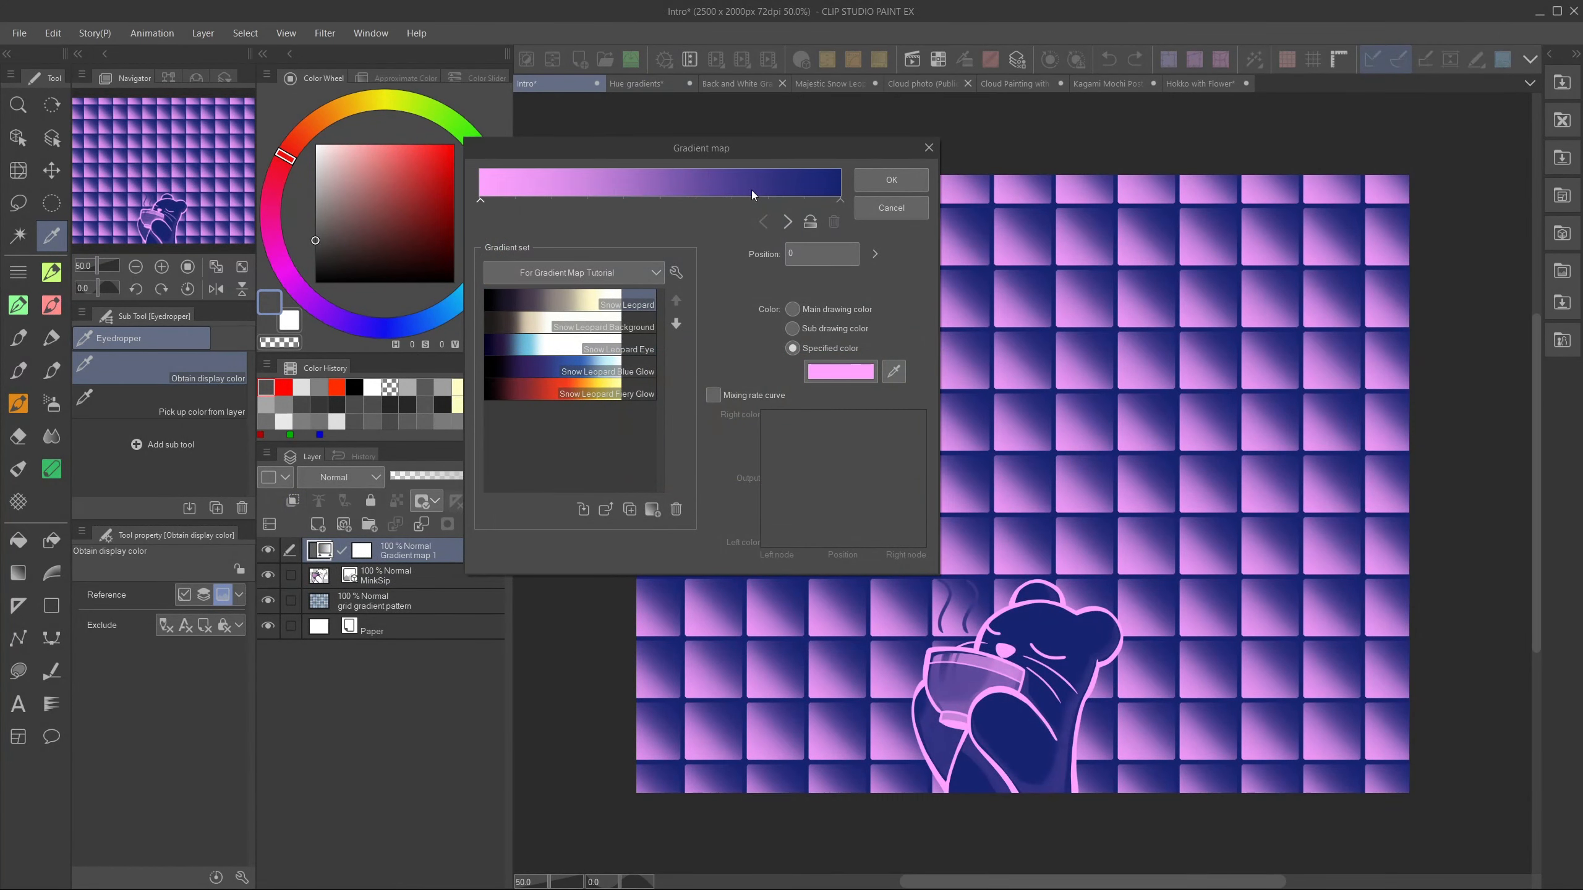
# - In the Intro document's gradient map, swap the end nodes so the gradient runs from dark blue to pink
pyautogui.moveTo(480, 200); pyautogui.dragTo(530, 199)
pyautogui.moveTo(840, 201)
pyautogui.mouseDown()
pyautogui.moveTo(479, 200)
pyautogui.moveTo(838, 201)
pyautogui.mouseUp()
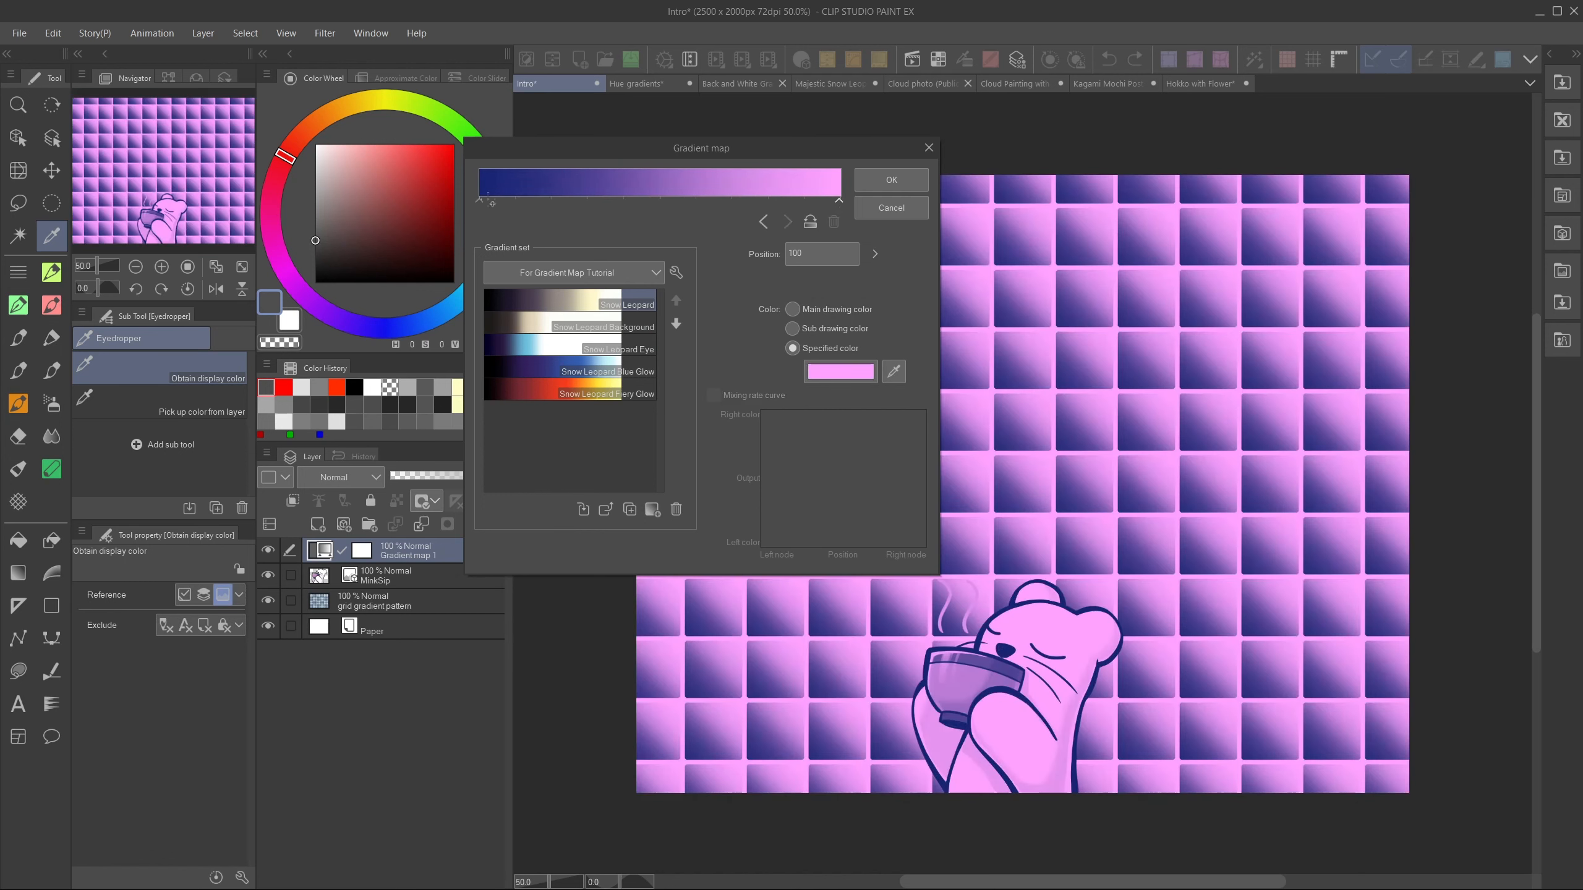
# - Add a node at position 51 in the middle of the gradient and colour it pale yellow
pyautogui.doubleClick(663, 200)
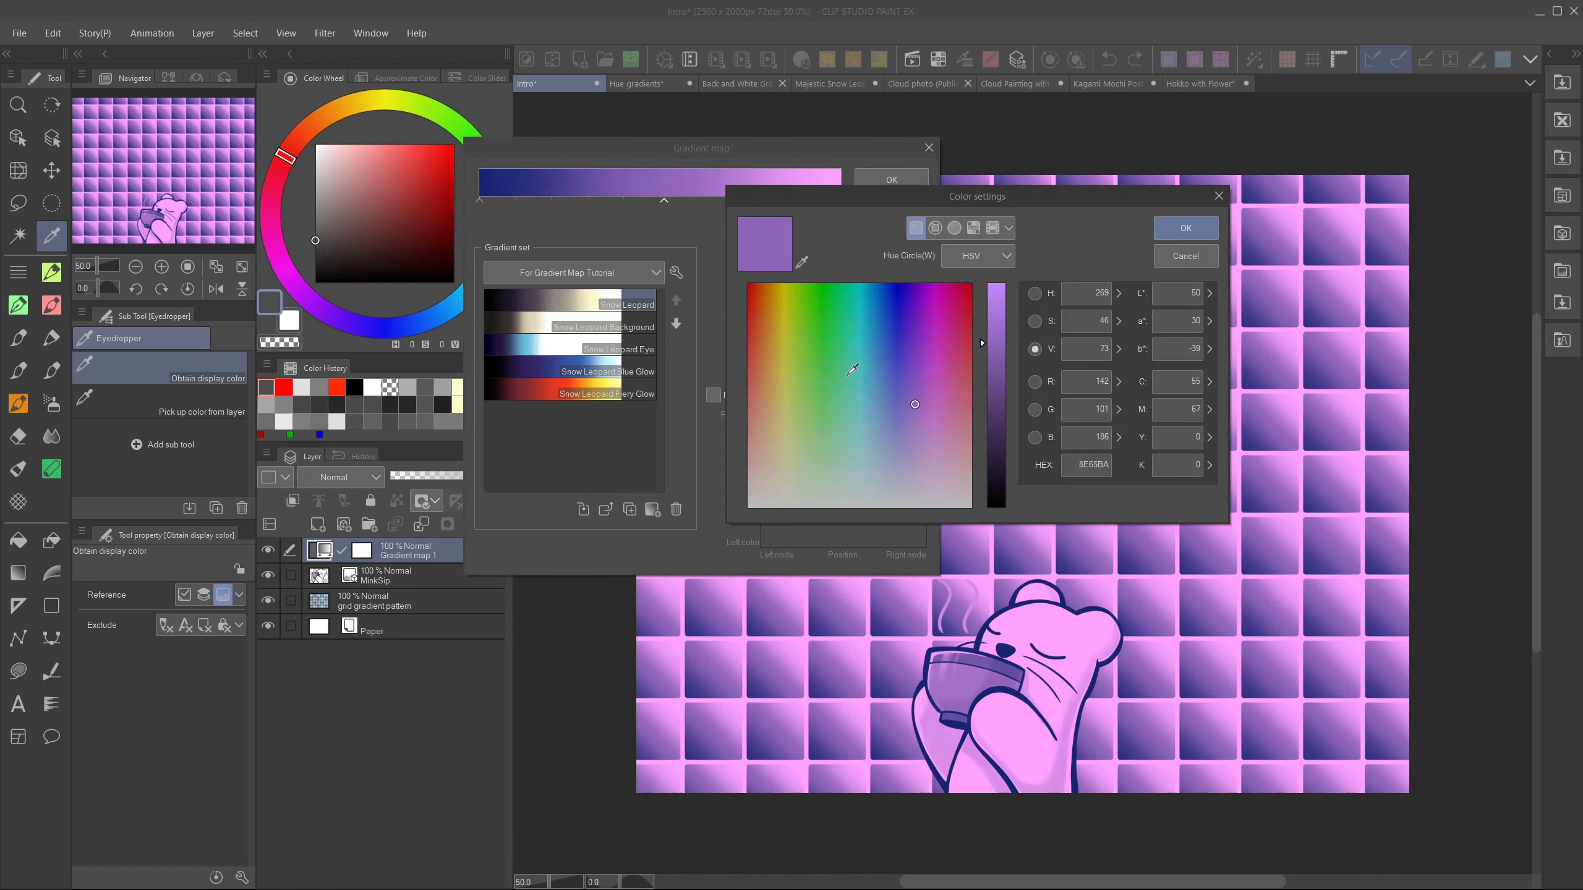
pyautogui.click(1035, 293)
pyautogui.click(996, 475)
pyautogui.moveTo(838, 318); pyautogui.dragTo(810, 272)
pyautogui.click(1175, 223)
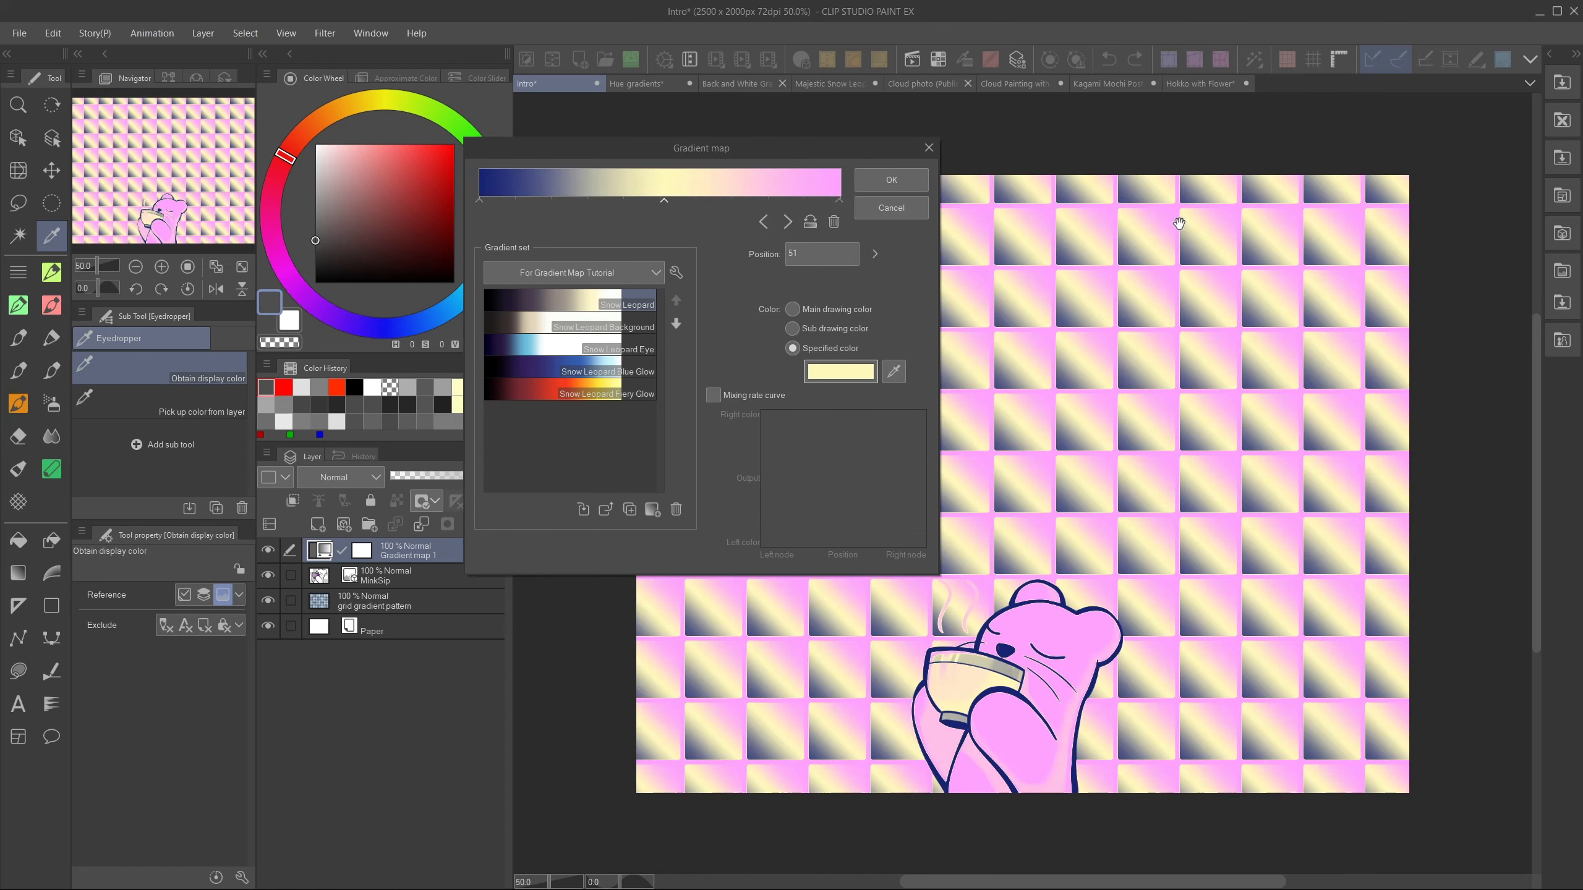
# - Try a different colour on the middle node, and remove that node from the gradient
pyautogui.click(832, 380)
pyautogui.click(996, 287)
pyautogui.moveTo(956, 330); pyautogui.dragTo(995, 338)
pyautogui.click(1182, 227)
pyautogui.moveTo(664, 200); pyautogui.dragTo(705, 233)
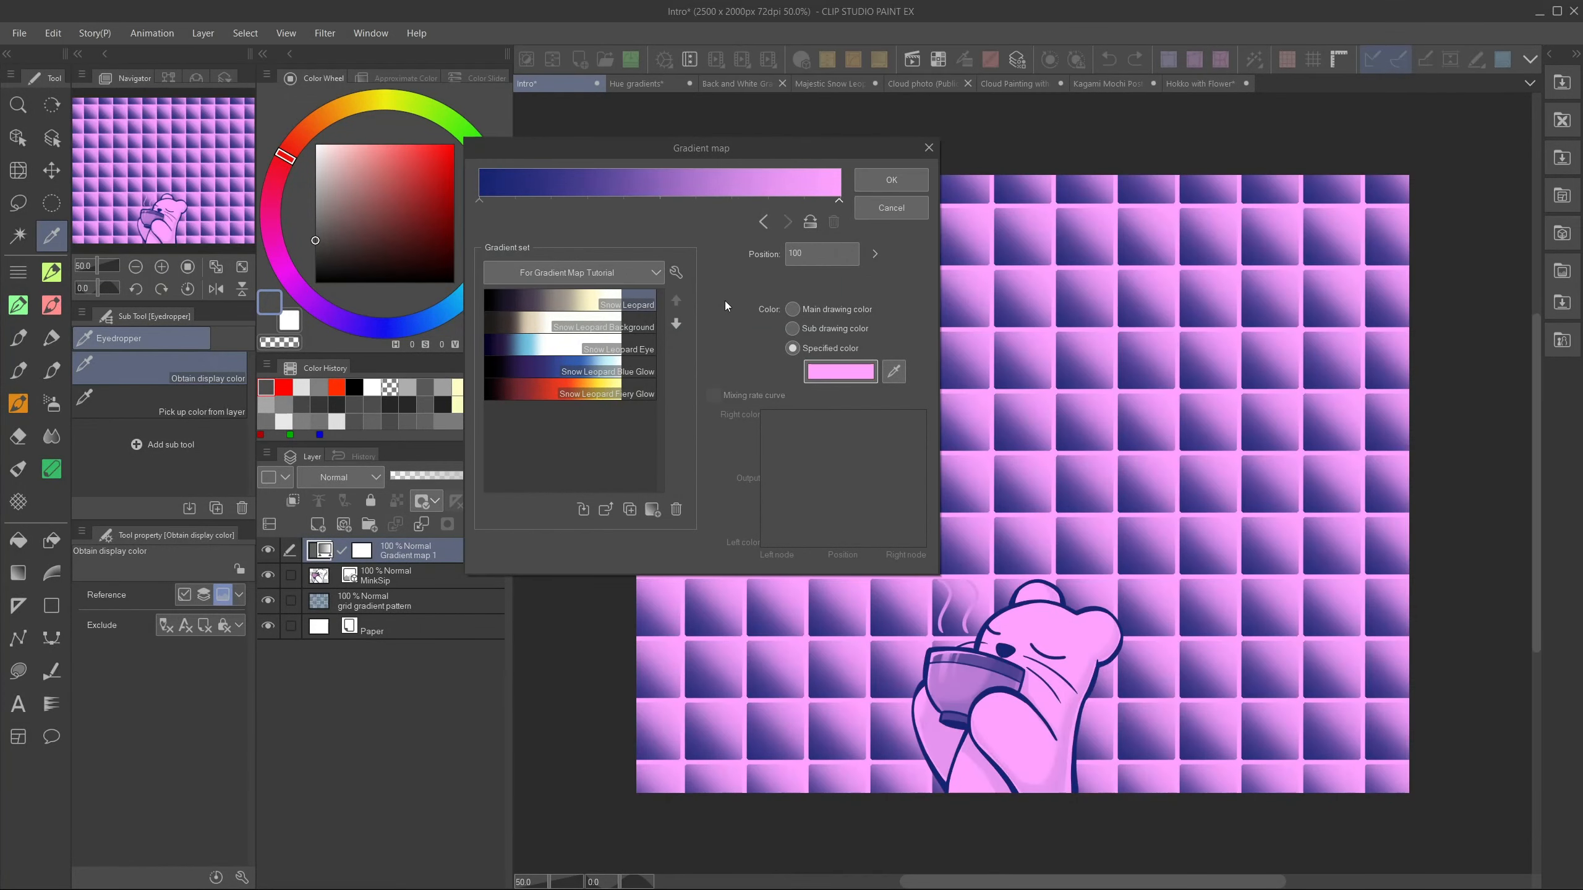
# - Add two nodes between the dark blue and pink ends and set the darker one to crimson, hue 347, saturation 77, value 77
pyautogui.click(723, 200)
pyautogui.click(574, 200)
pyautogui.click(855, 376)
pyautogui.click(996, 291)
pyautogui.click(921, 335)
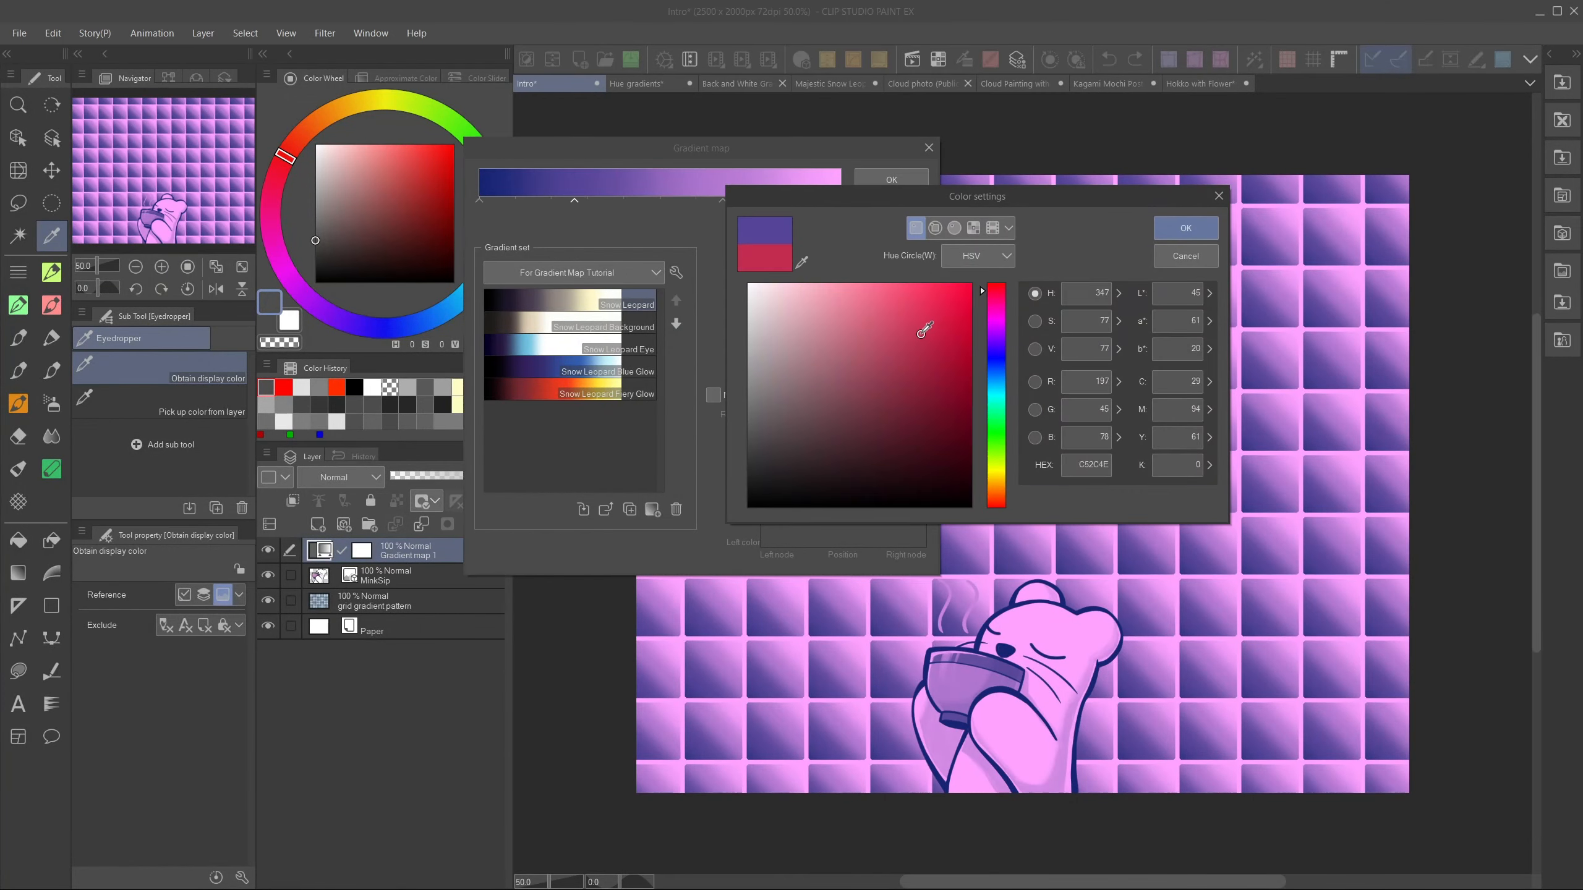
pyautogui.click(1178, 226)
# - Set the other new node, nearer the pink end, to a pale peach
pyautogui.click(725, 200)
pyautogui.click(848, 374)
pyautogui.click(996, 491)
pyautogui.click(809, 295)
pyautogui.click(1187, 227)
# - Rearrange the gradient nodes to place crimson at position 42, pink at 78 and pale peach at 100
pyautogui.moveTo(723, 200); pyautogui.dragTo(733, 200)
pyautogui.moveTo(574, 200); pyautogui.dragTo(632, 201)
pyautogui.moveTo(733, 201)
pyautogui.mouseDown()
pyautogui.moveTo(841, 201)
pyautogui.moveTo(762, 201)
pyautogui.mouseUp()
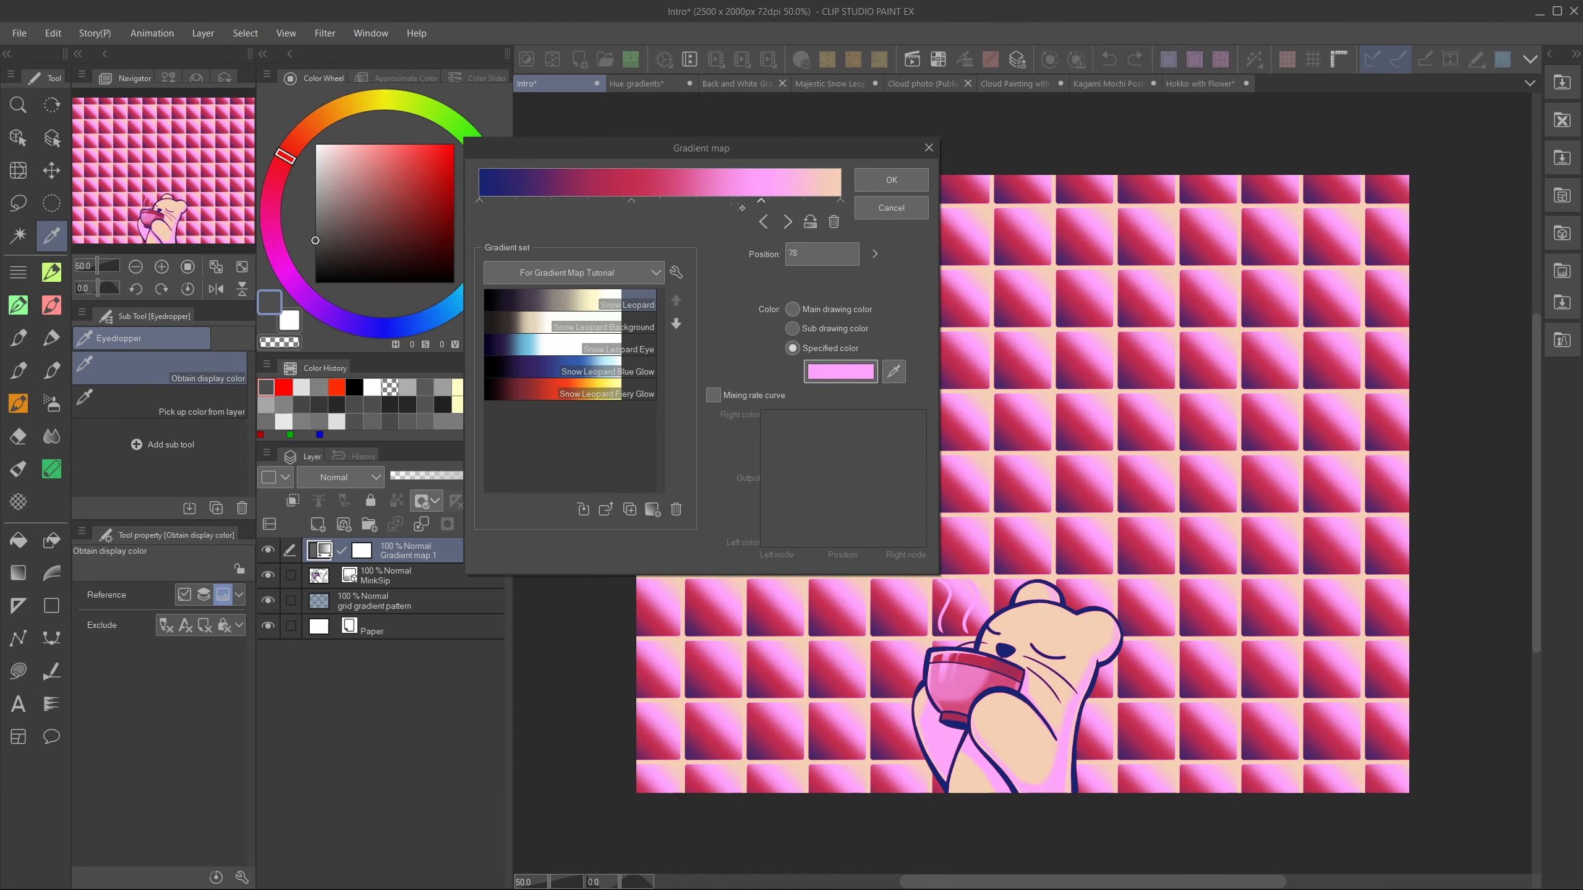
# - Turn on the mixing rate curve for the crimson node at position 42
pyautogui.click(631, 201)
pyautogui.click(713, 396)
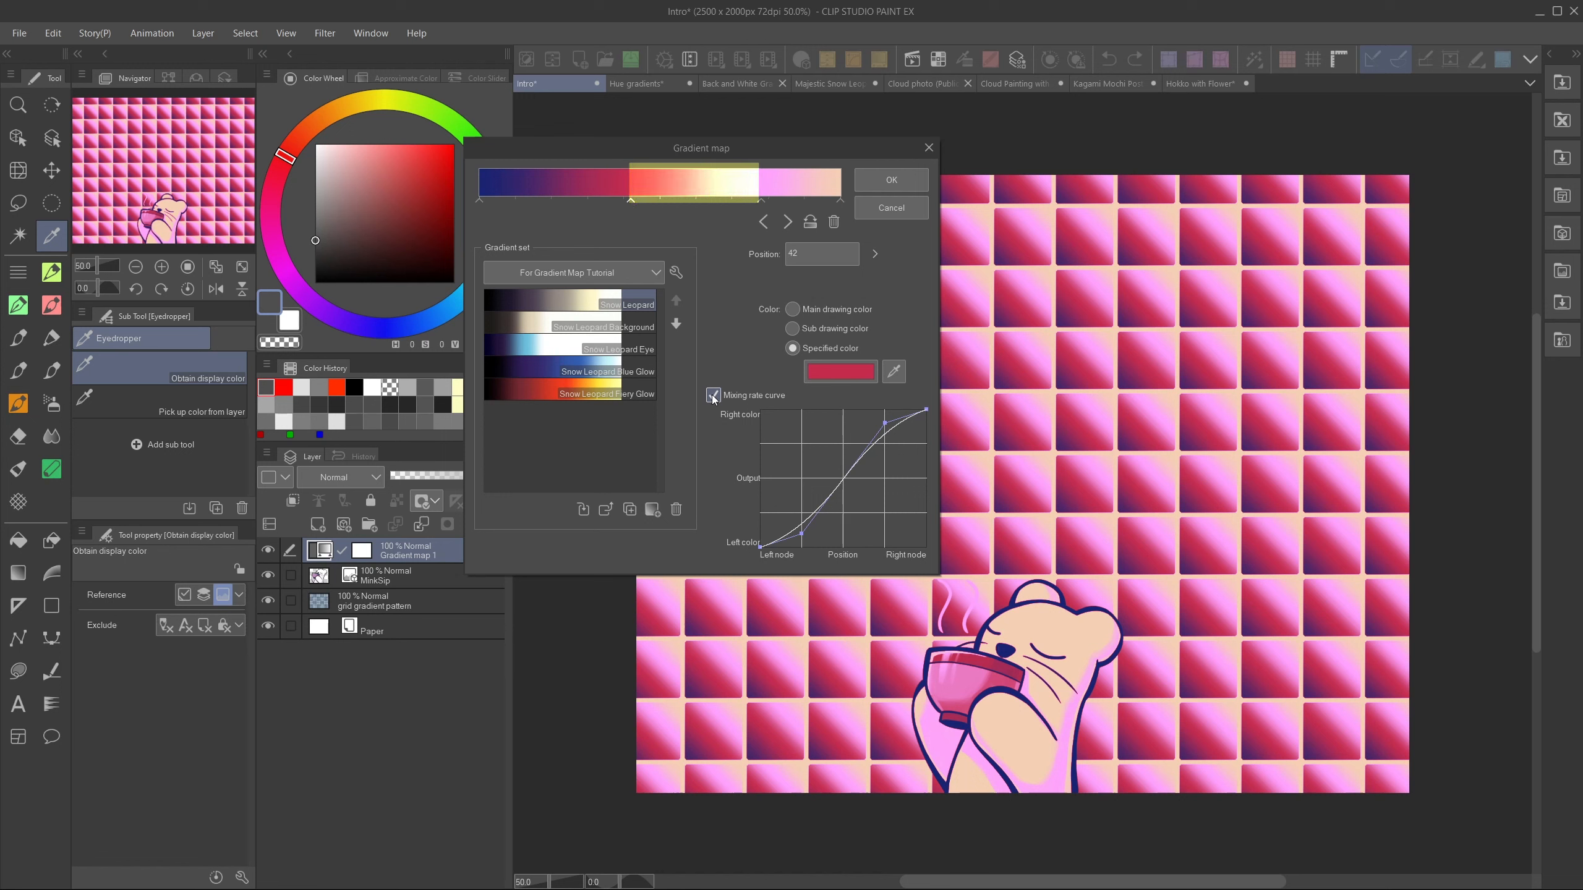
# - Select each gradient node in turn to compare its colour, position and mixing rate curve availability
pyautogui.click(478, 201)
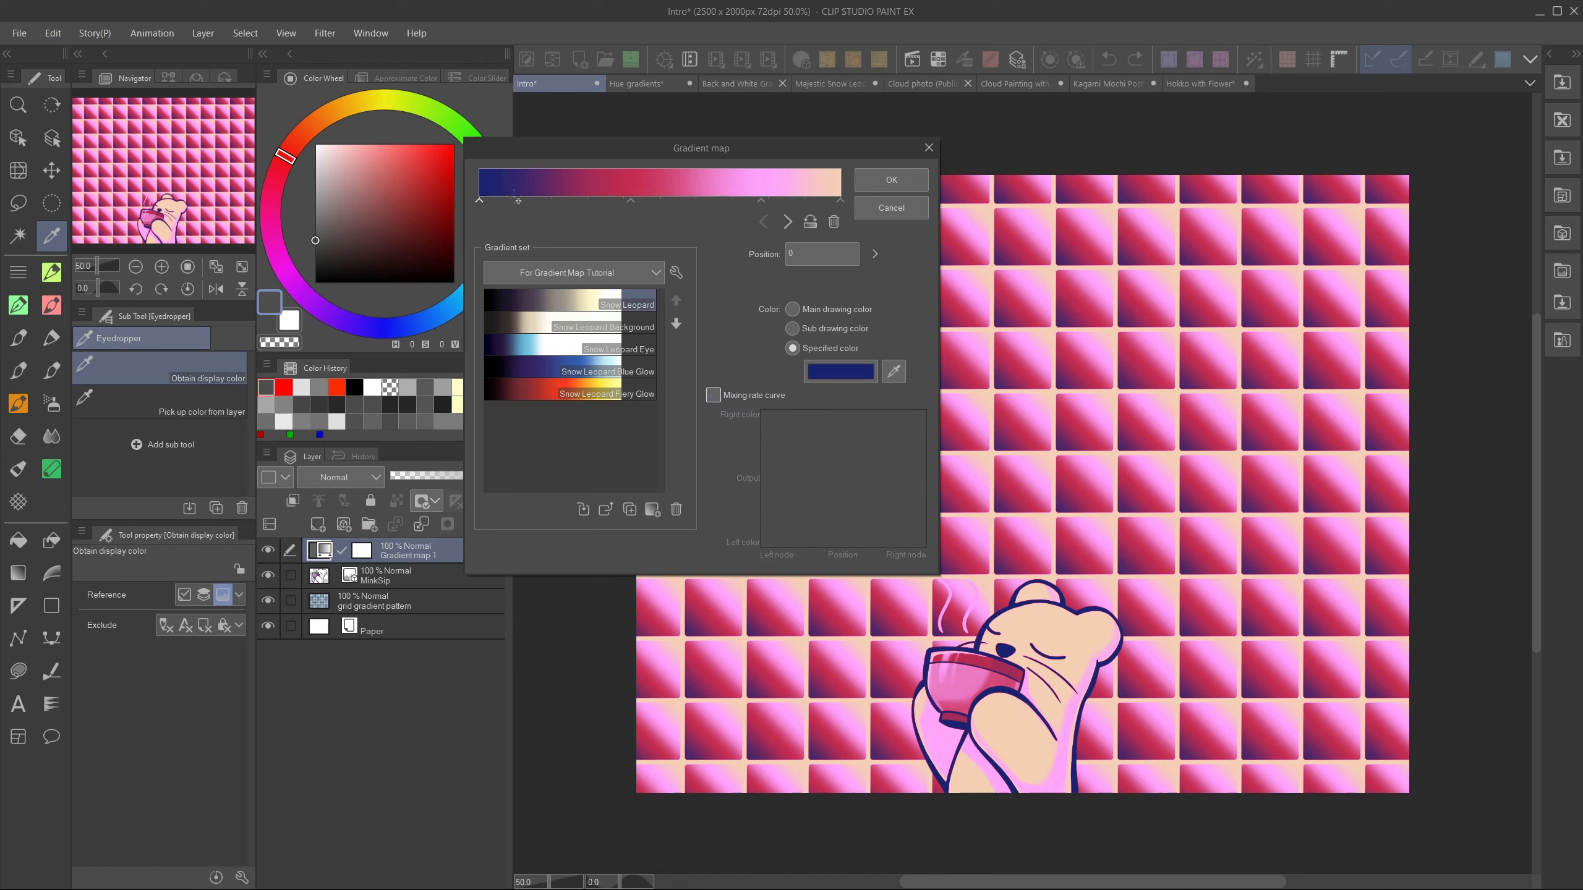
pyautogui.click(630, 200)
pyautogui.click(761, 201)
pyautogui.click(839, 201)
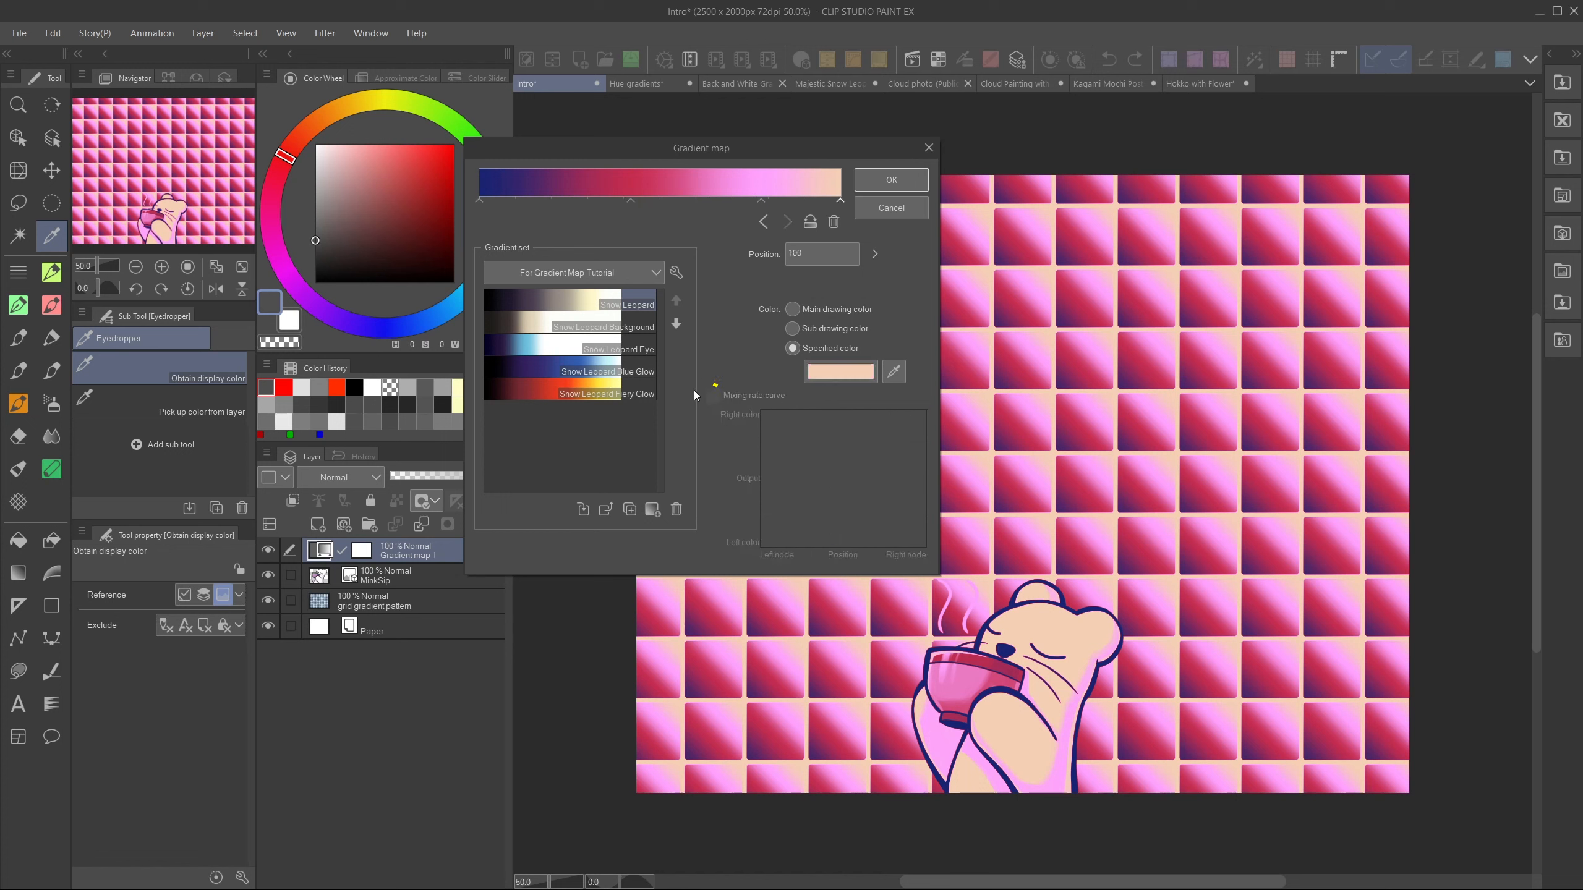
# - Remove the control points from the crimson node's mixing rate curve, and bend it towards the lower-right and then the upper-left corner of the graph
pyautogui.click(630, 201)
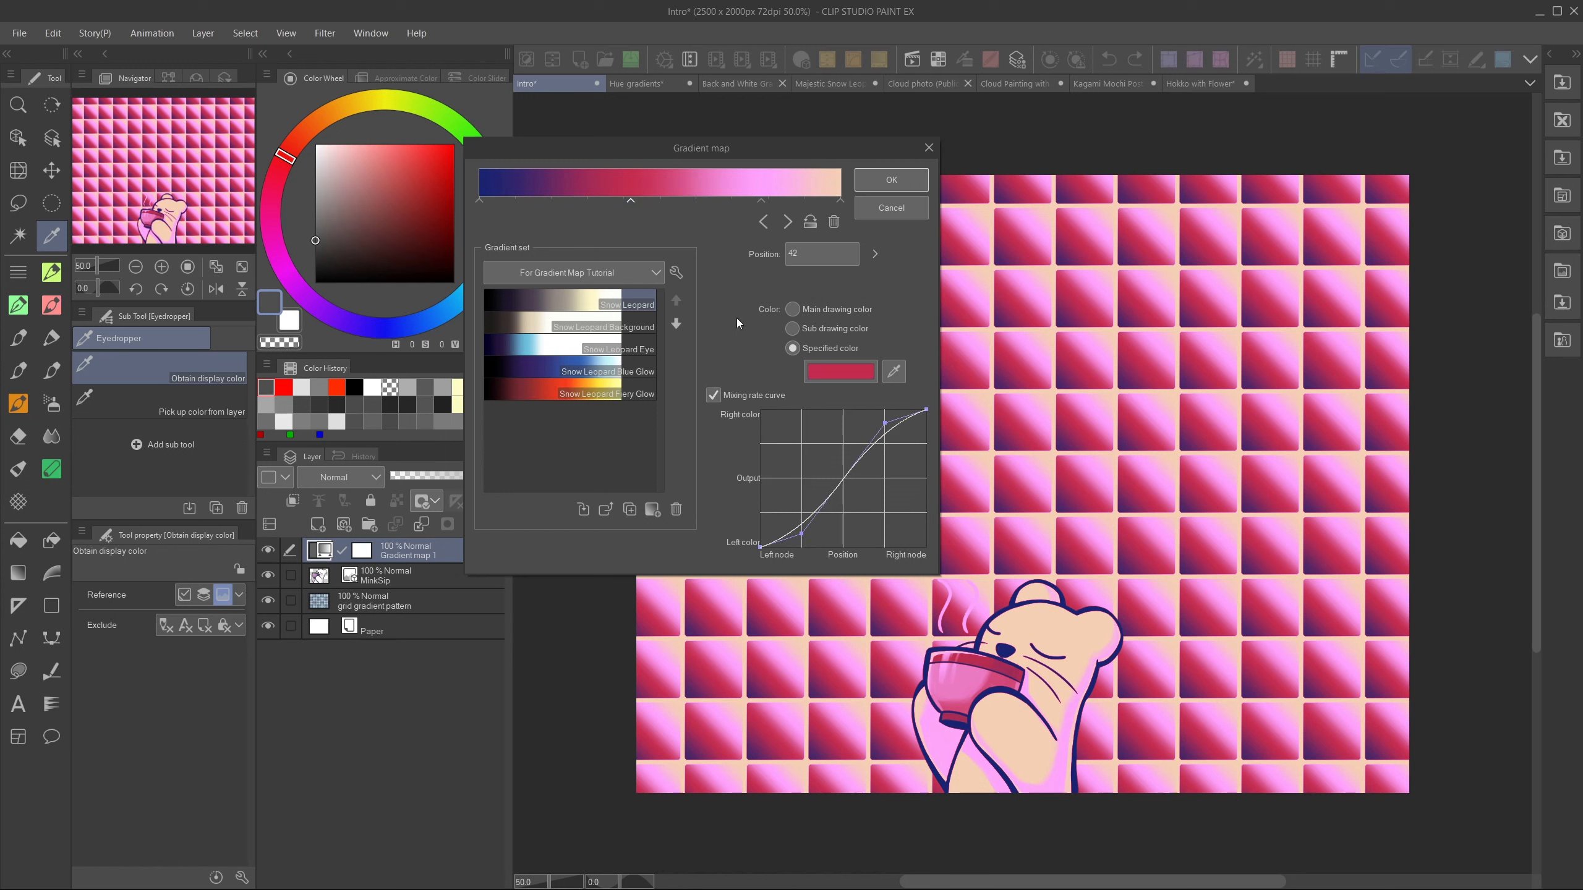
pyautogui.moveTo(840, 473); pyautogui.dragTo(937, 604)
pyautogui.moveTo(885, 423); pyautogui.dragTo(939, 473)
pyautogui.moveTo(802, 533); pyautogui.dragTo(886, 599)
pyautogui.moveTo(852, 471); pyautogui.dragTo(923, 551)
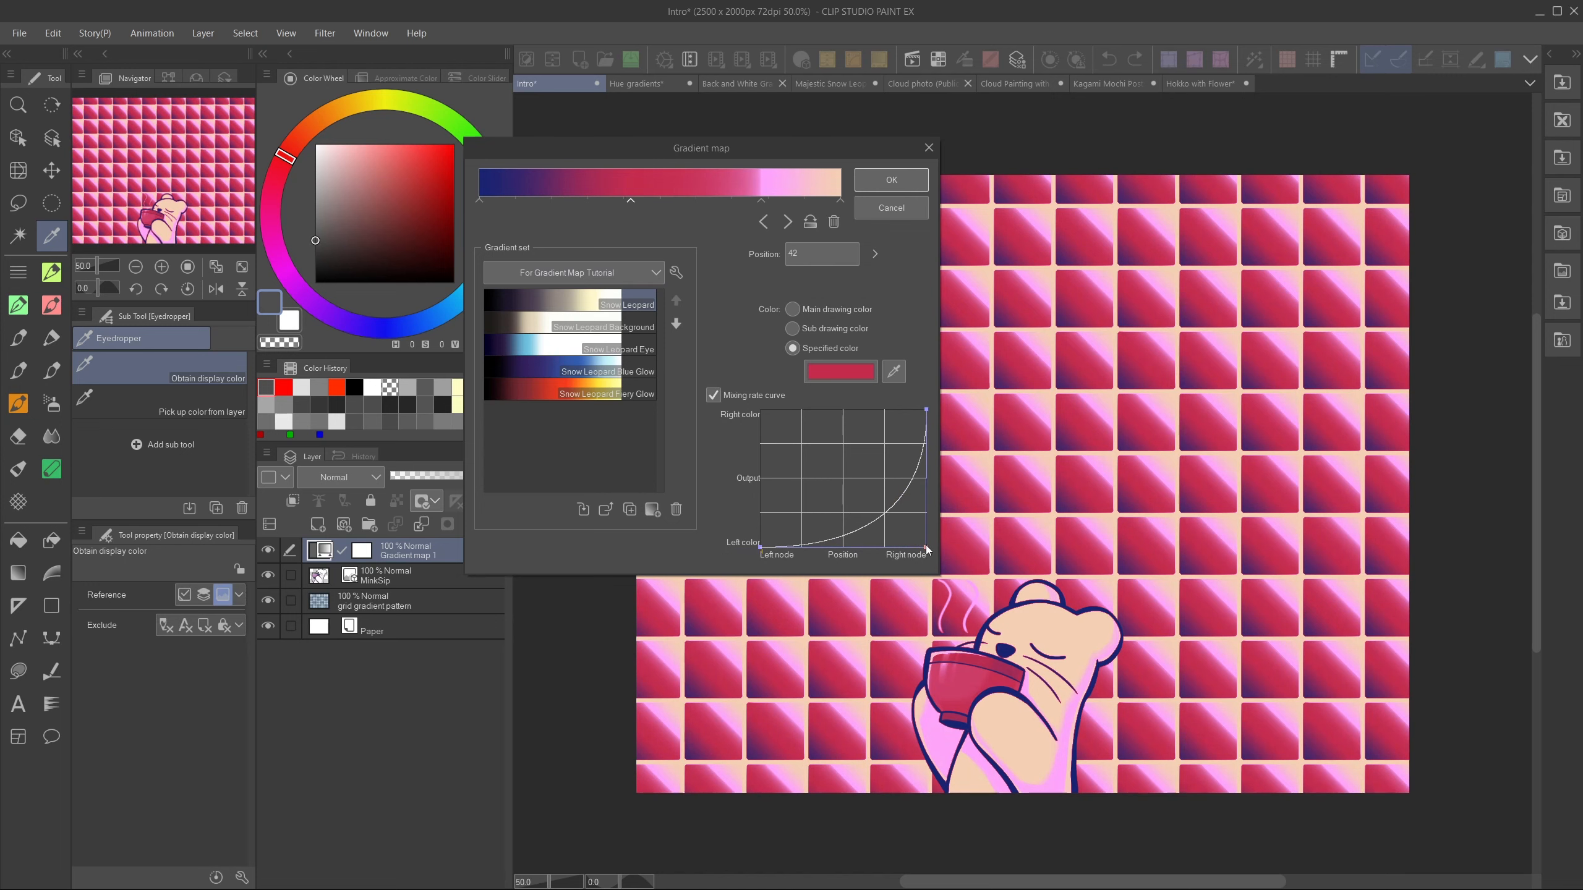
pyautogui.moveTo(925, 544); pyautogui.dragTo(765, 410)
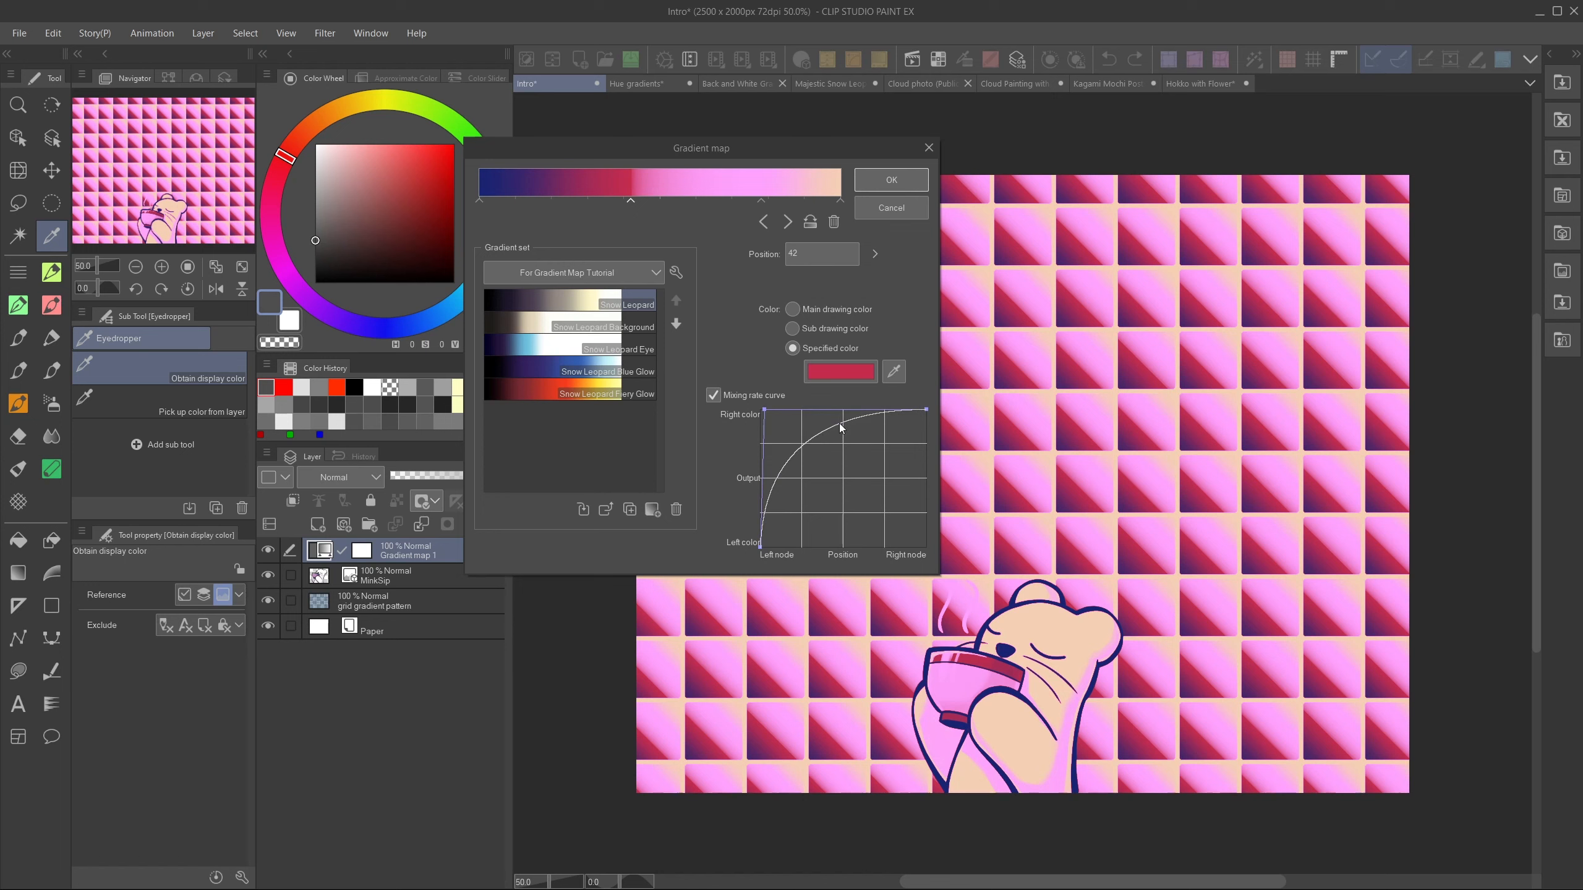
# - Shape the crimson node's mixing rate curve into a wave with alternating high and low control points
pyautogui.moveTo(925, 411); pyautogui.dragTo(890, 538)
pyautogui.moveTo(825, 472); pyautogui.dragTo(773, 437)
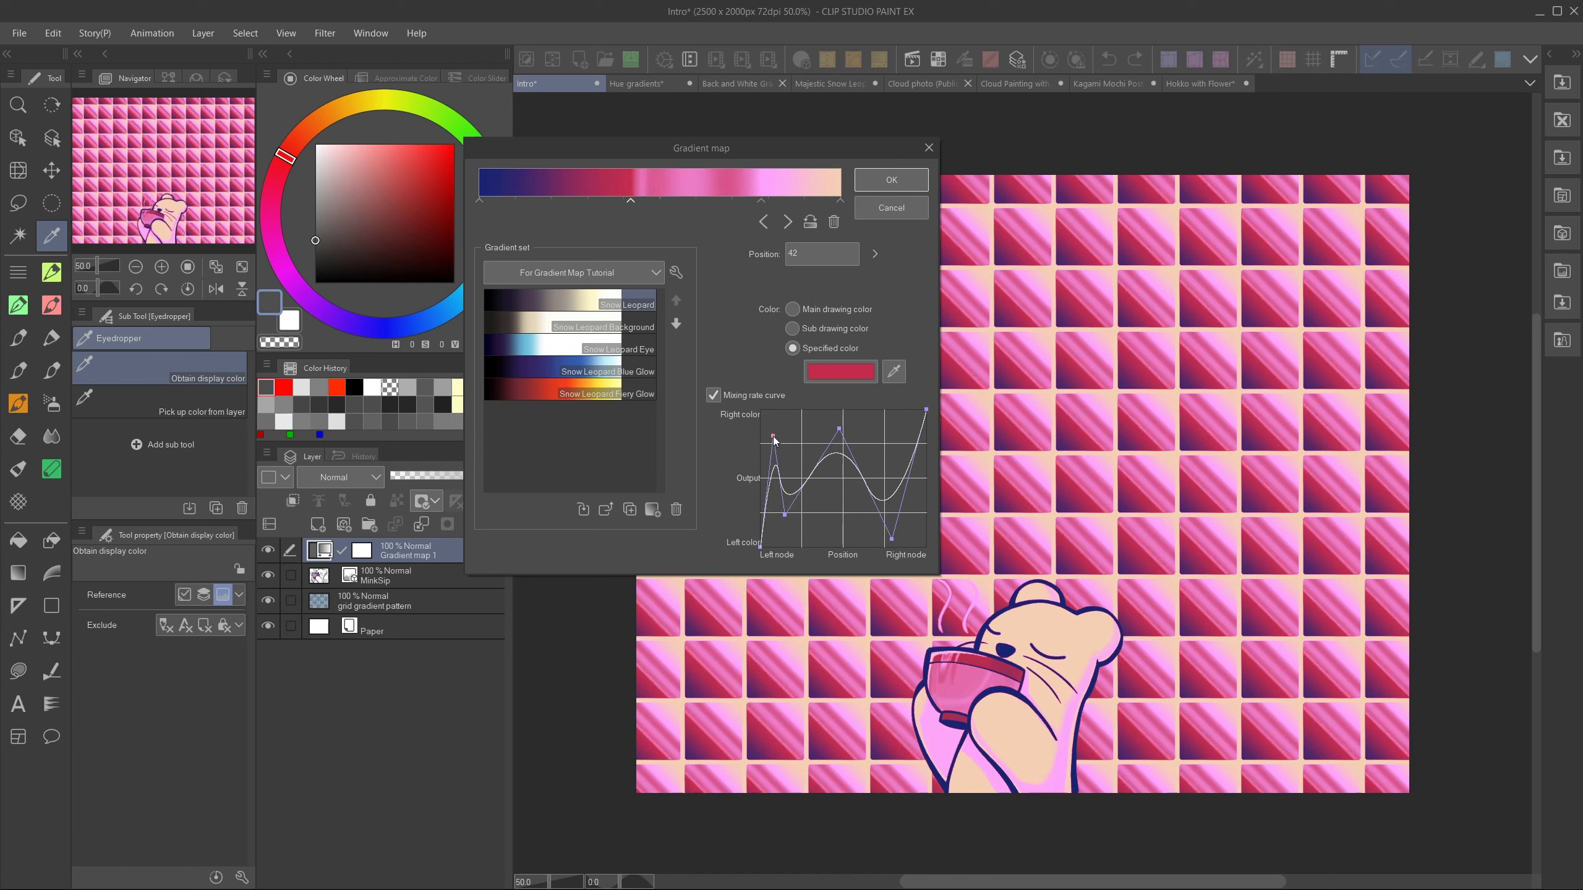
pyautogui.moveTo(784, 515); pyautogui.dragTo(811, 540)
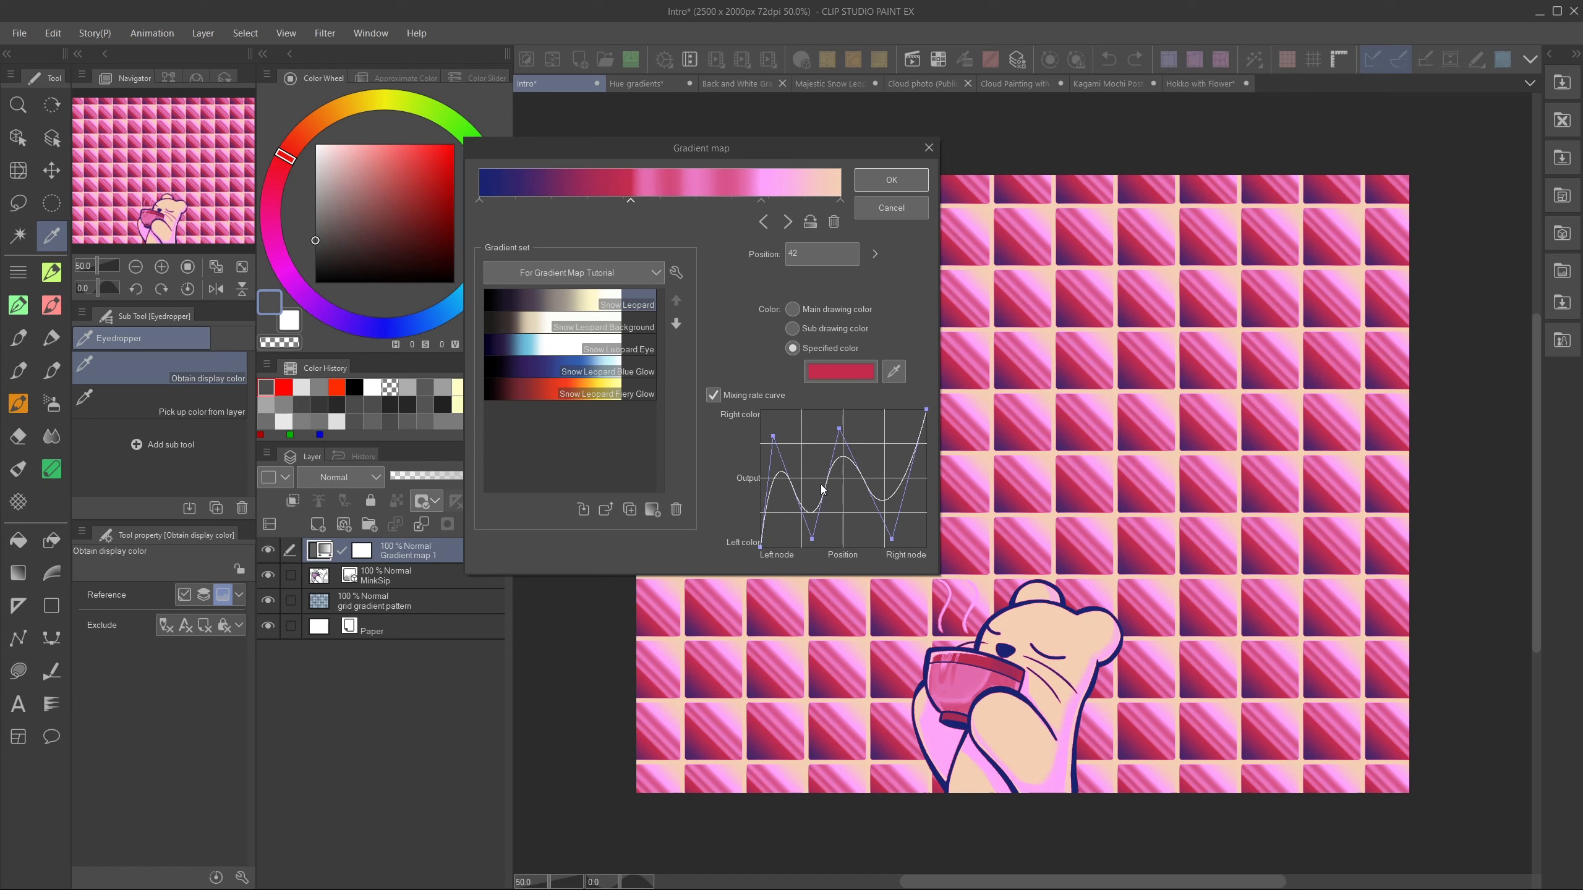
# - Toggle the mixing rate curve of the dark blue node at position 0 on and off to compare the blend
pyautogui.click(479, 201)
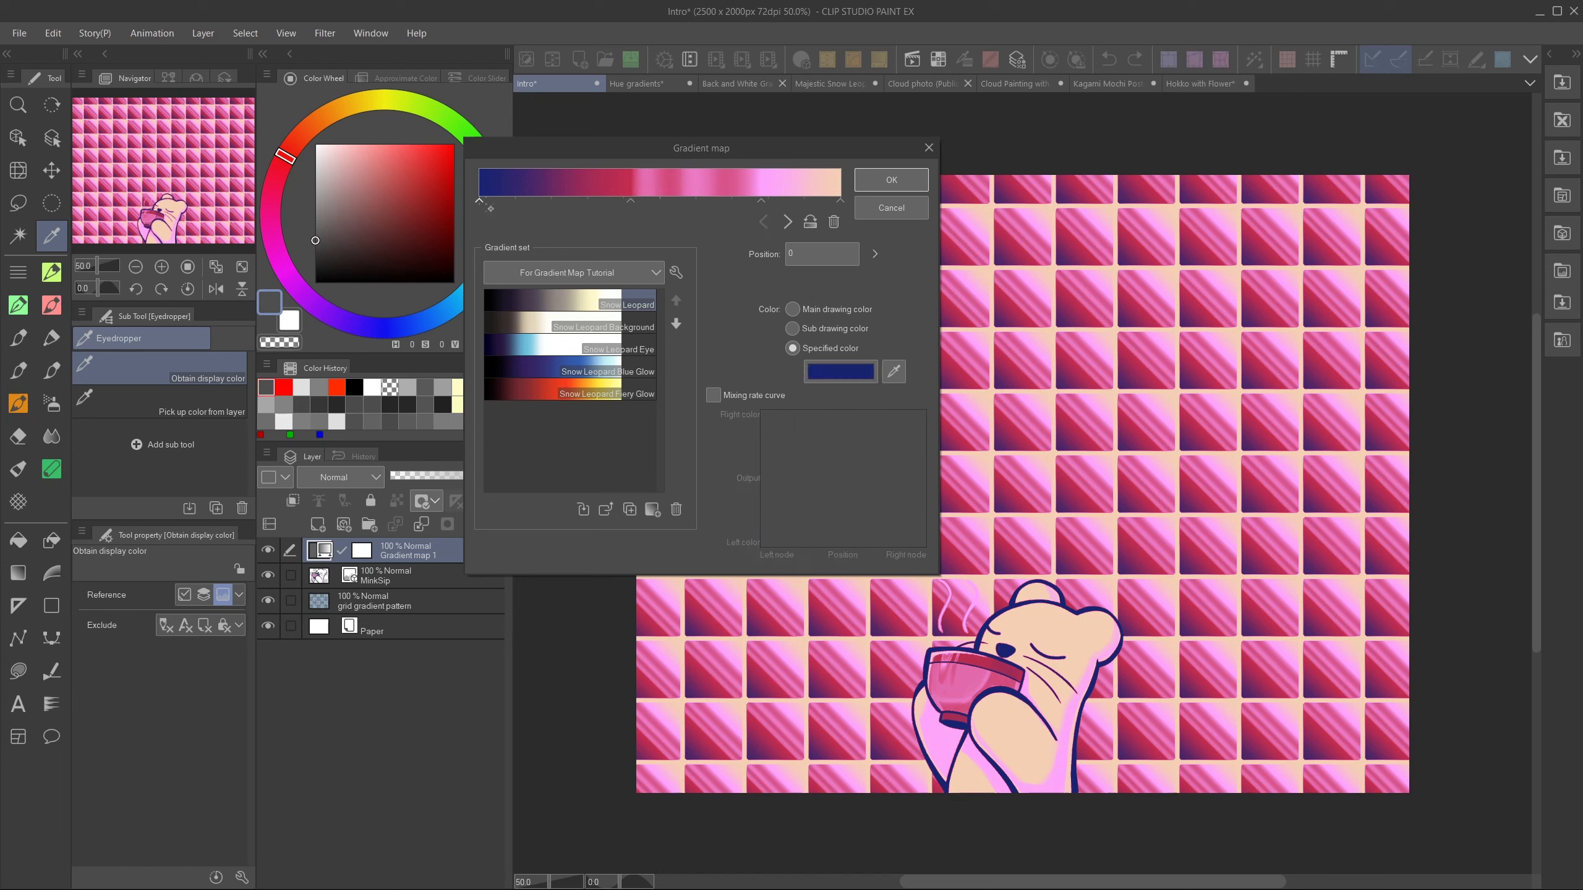
pyautogui.click(712, 396)
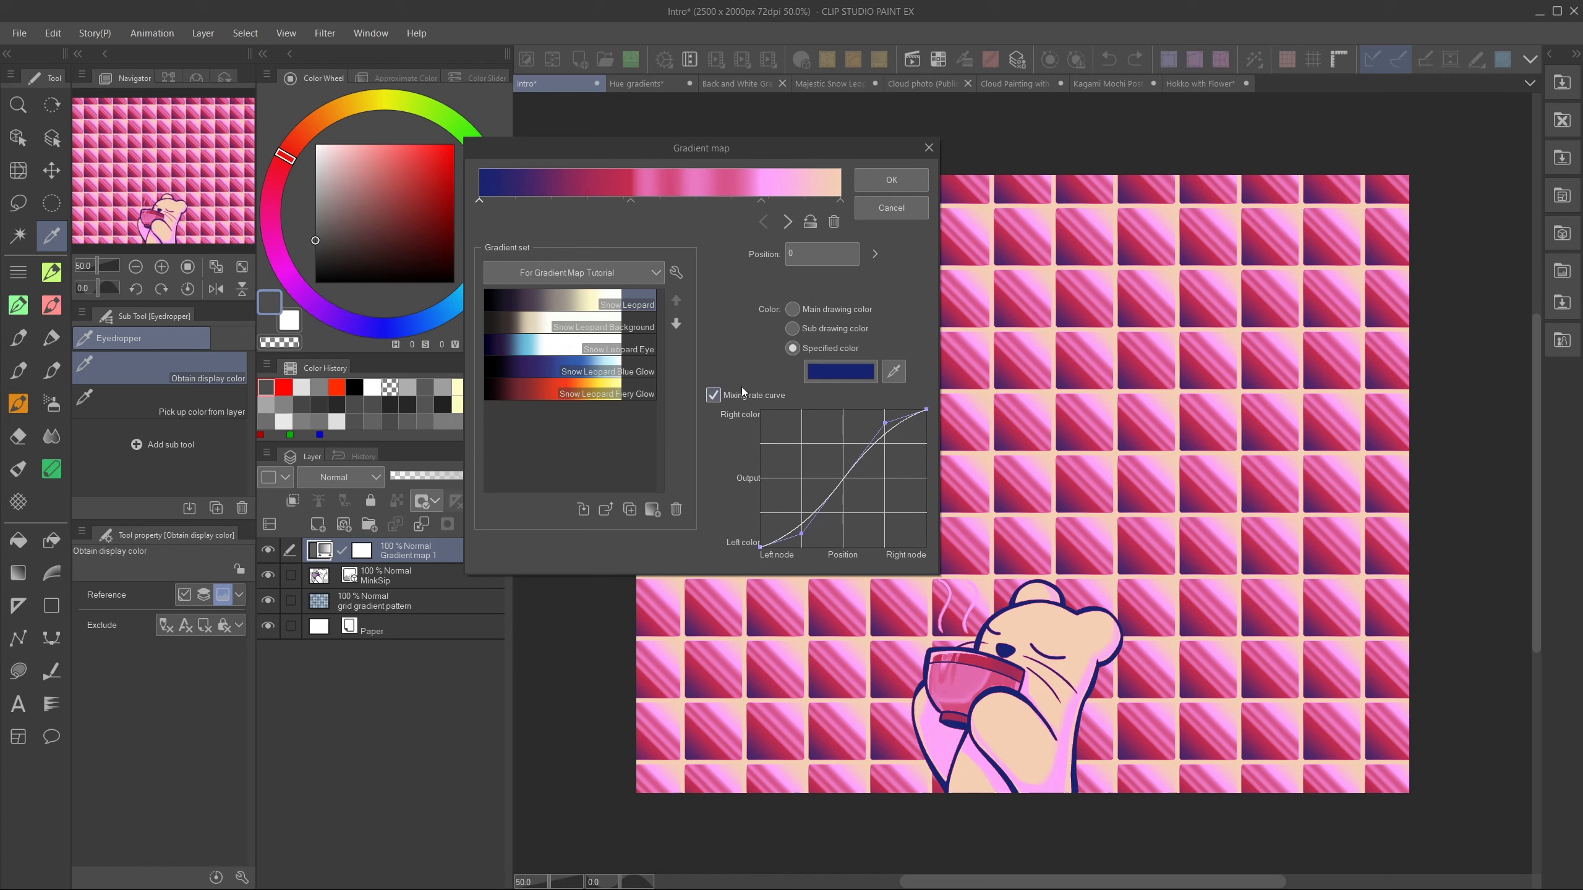
pyautogui.click(711, 395)
pyautogui.click(711, 395)
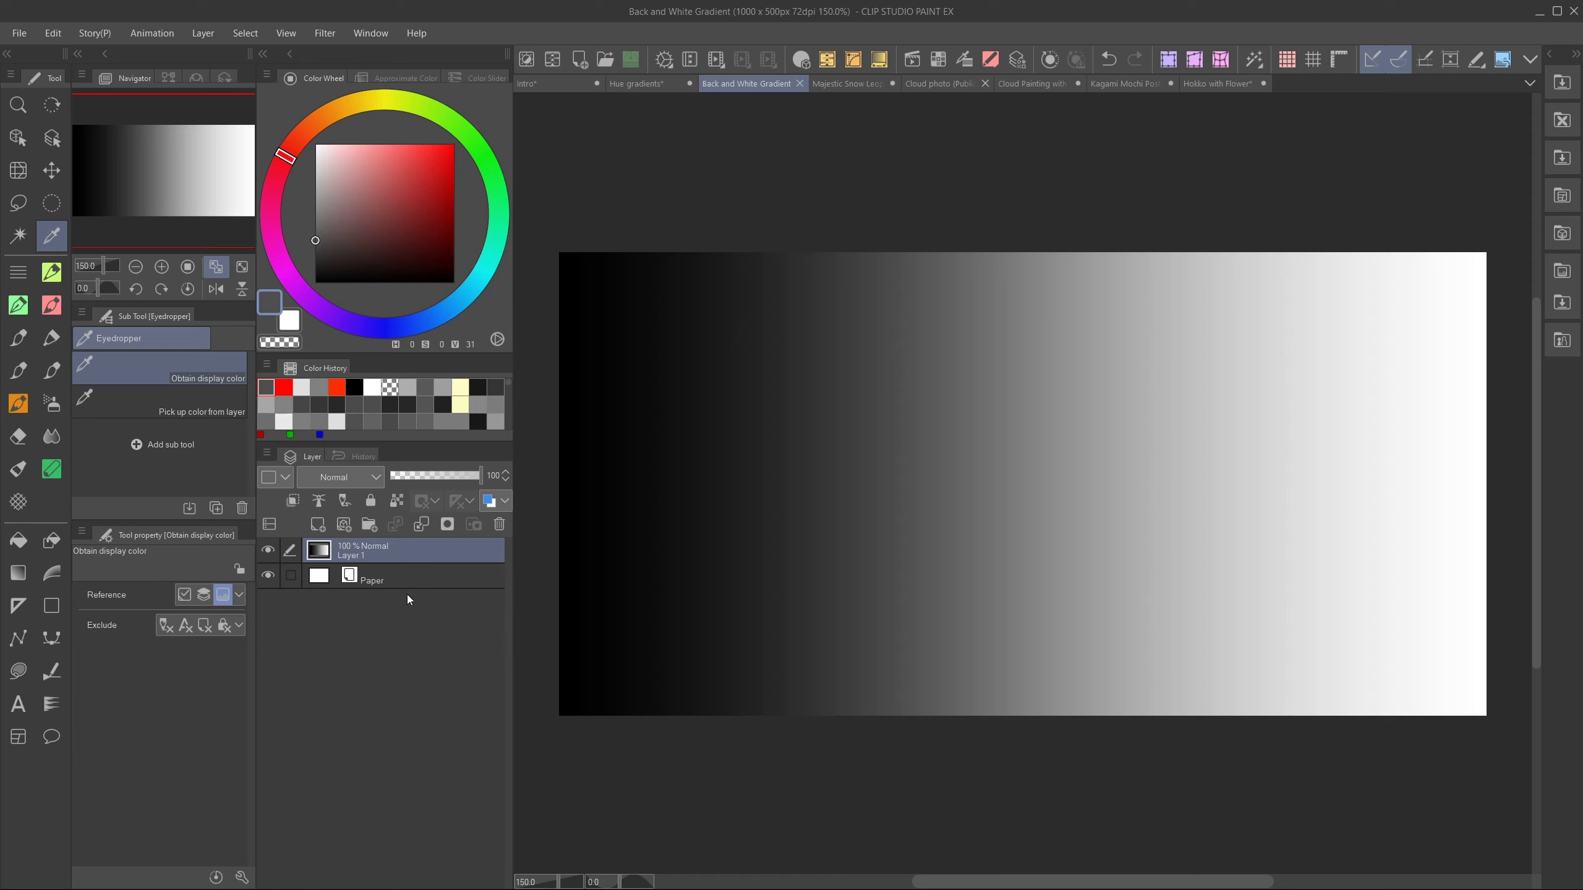
# - In the Back and White Gradient document, add a Gradient Map correction layer above Layer 1
pyautogui.rightClick(411, 550)
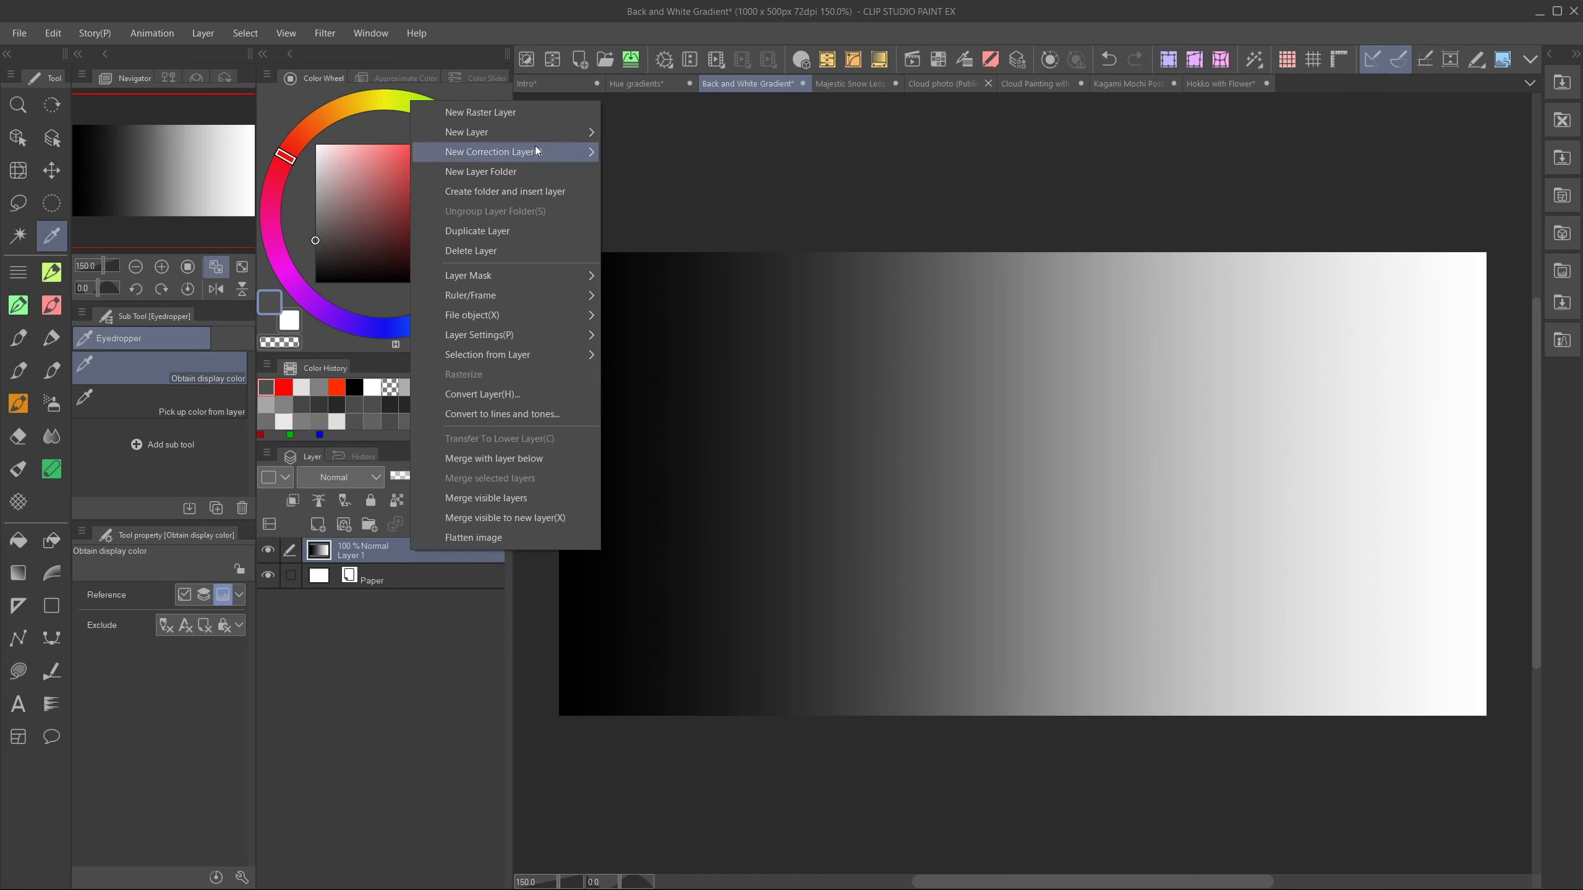
pyautogui.moveTo(535, 147)
pyautogui.click(678, 308)
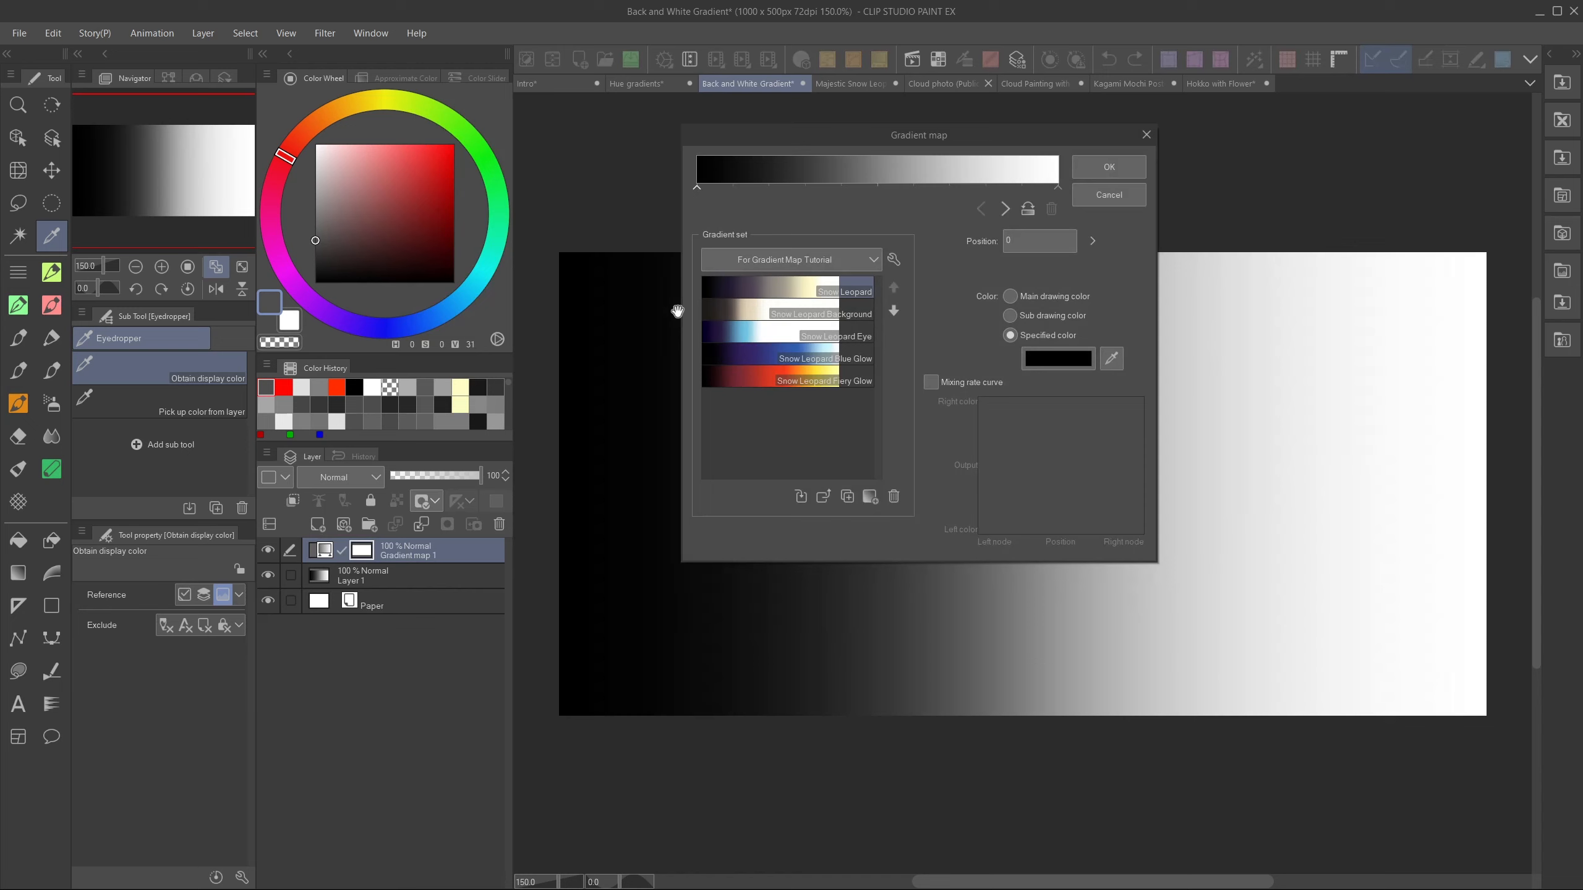
# - Turn on the mixing rate curve, remove its control points to make it a straight line, and apply the gradient map
pyautogui.click(931, 381)
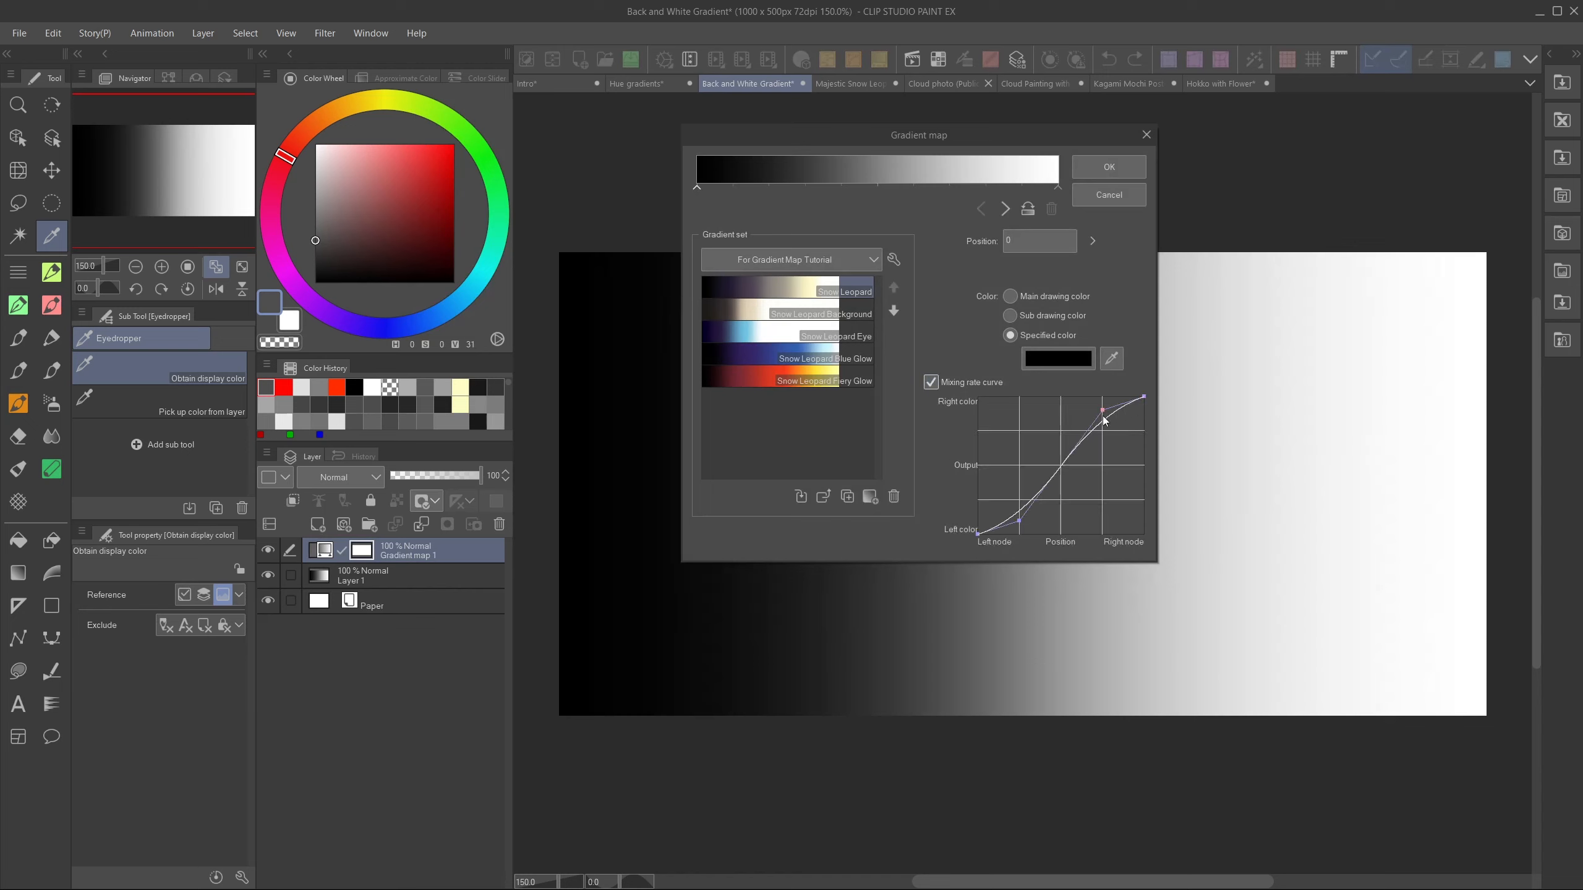
pyautogui.moveTo(1103, 411); pyautogui.dragTo(1115, 608)
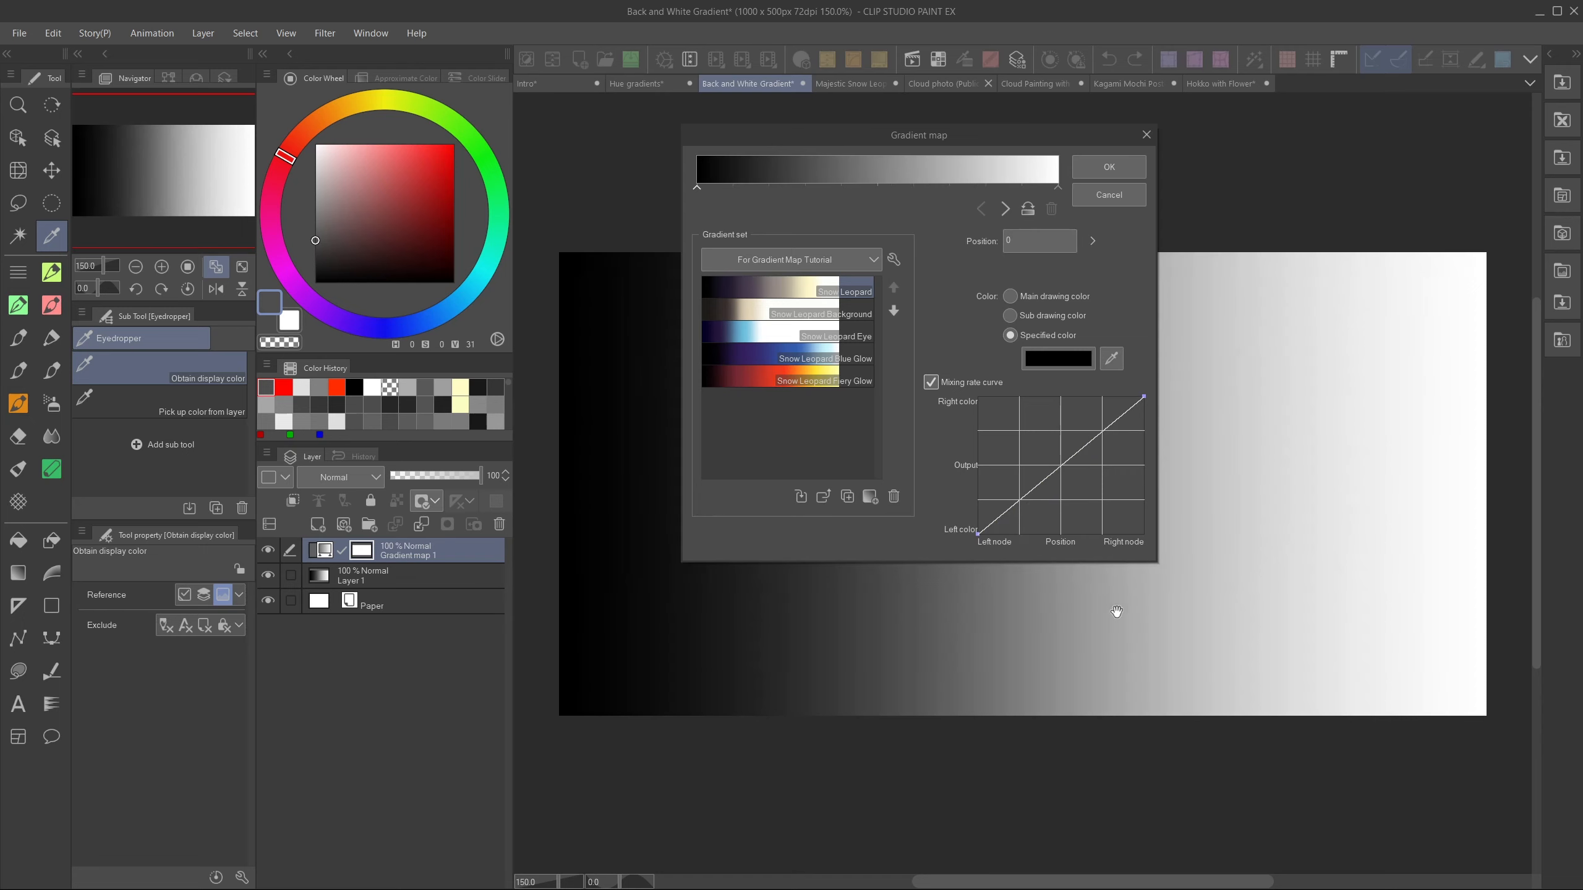
pyautogui.click(1094, 170)
# - Toggle the gradient map layer's visibility to compare the gradient with and without it
pyautogui.click(272, 558)
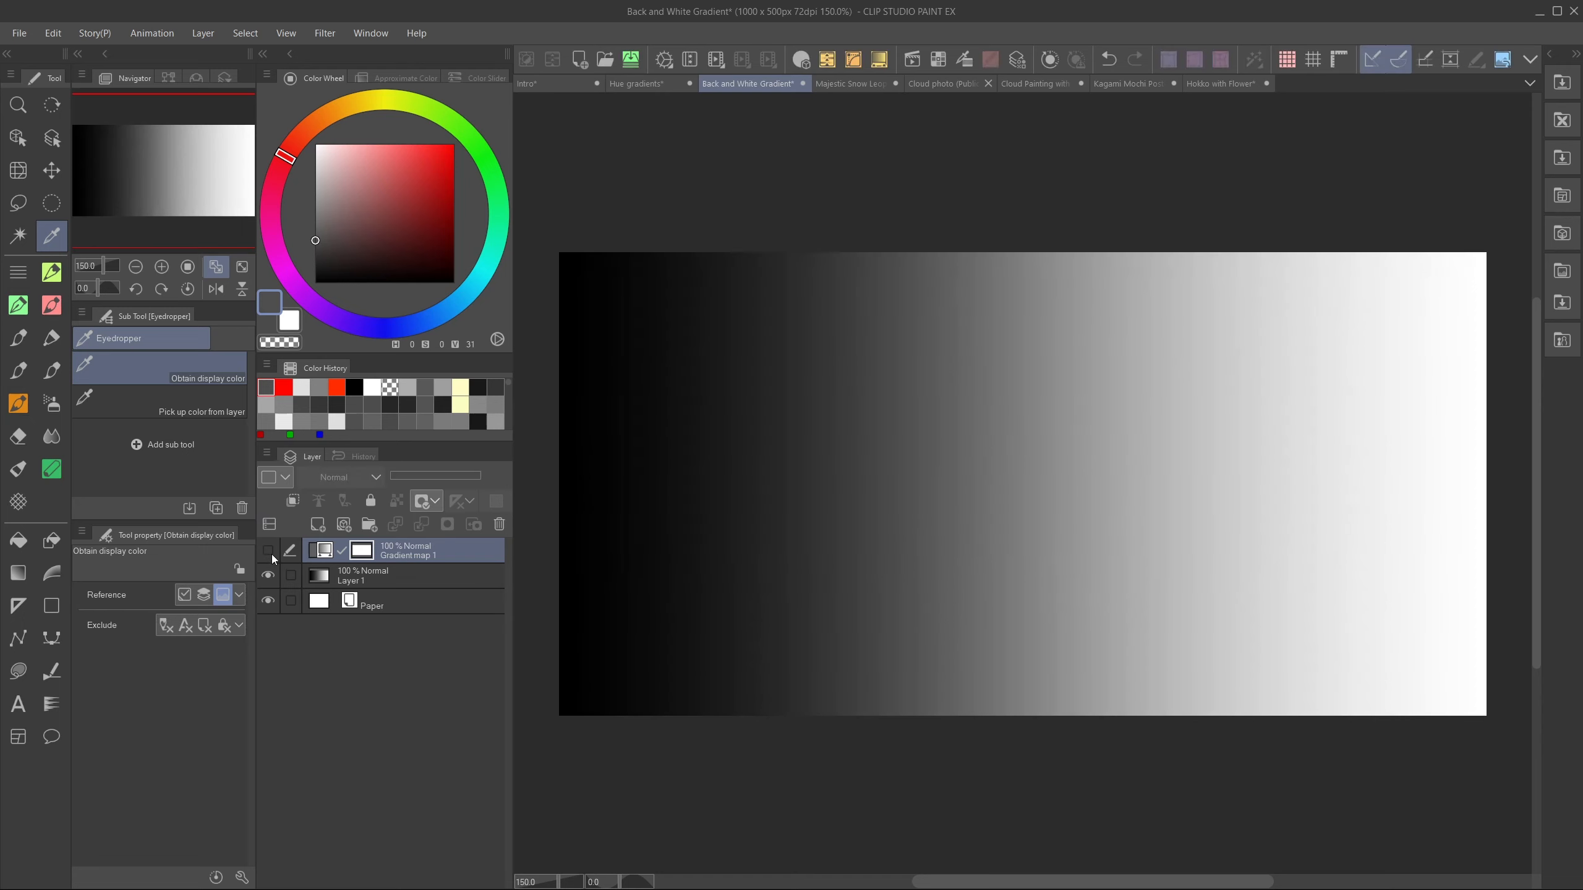
pyautogui.click(270, 551)
pyautogui.click(270, 551)
pyautogui.click(270, 551)
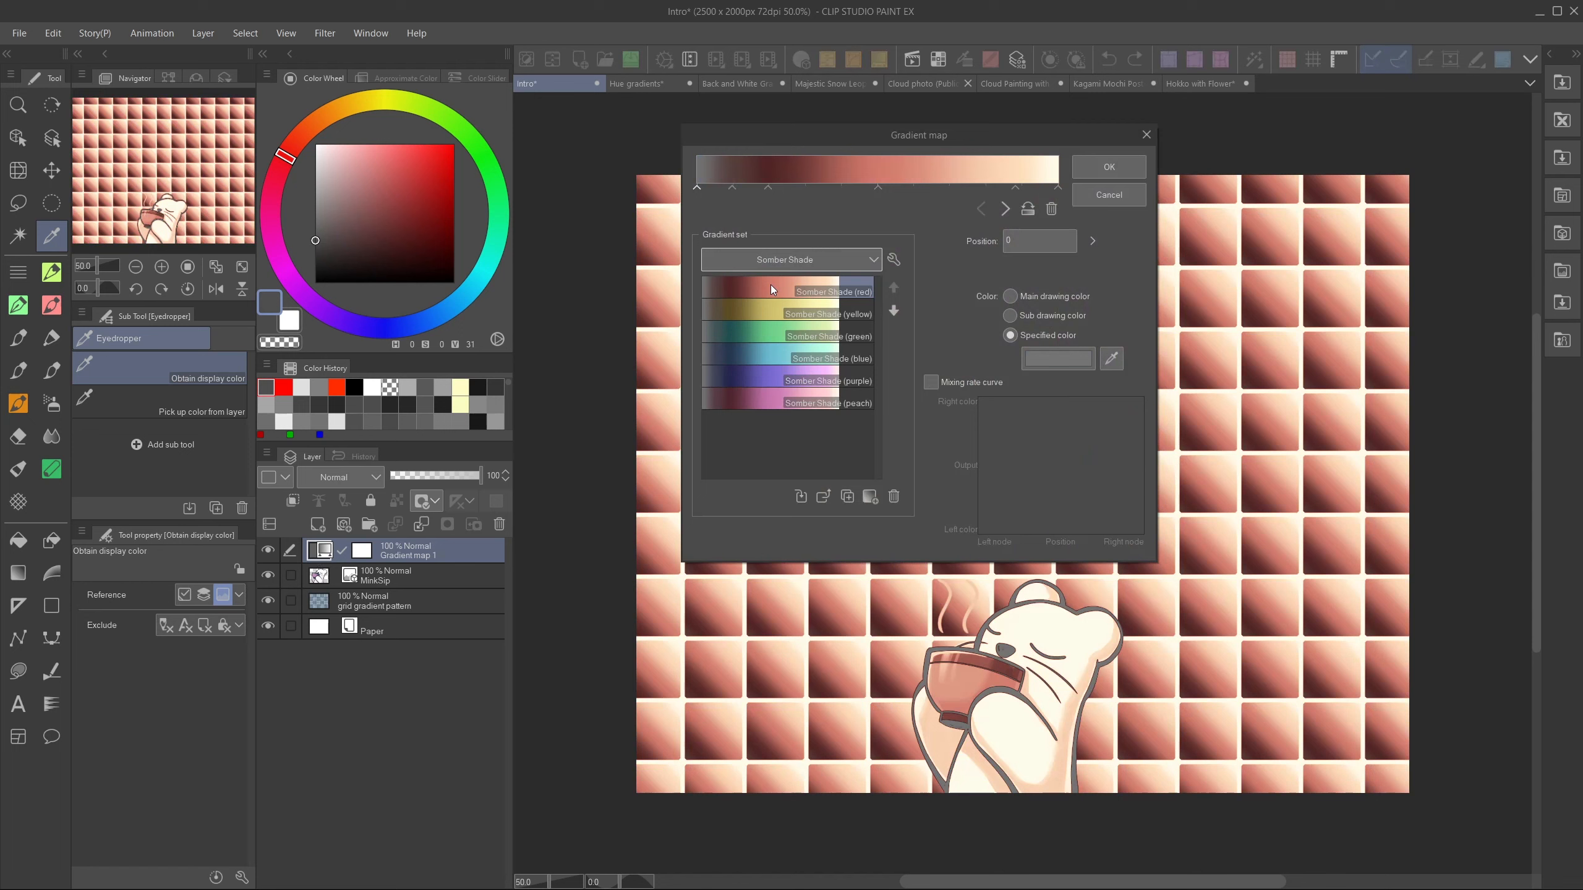
# - Switch the Intro gradient map to the Sky gradient set and apply Sunset, followed by Sunset (purple)
pyautogui.click(839, 257)
pyautogui.click(836, 275)
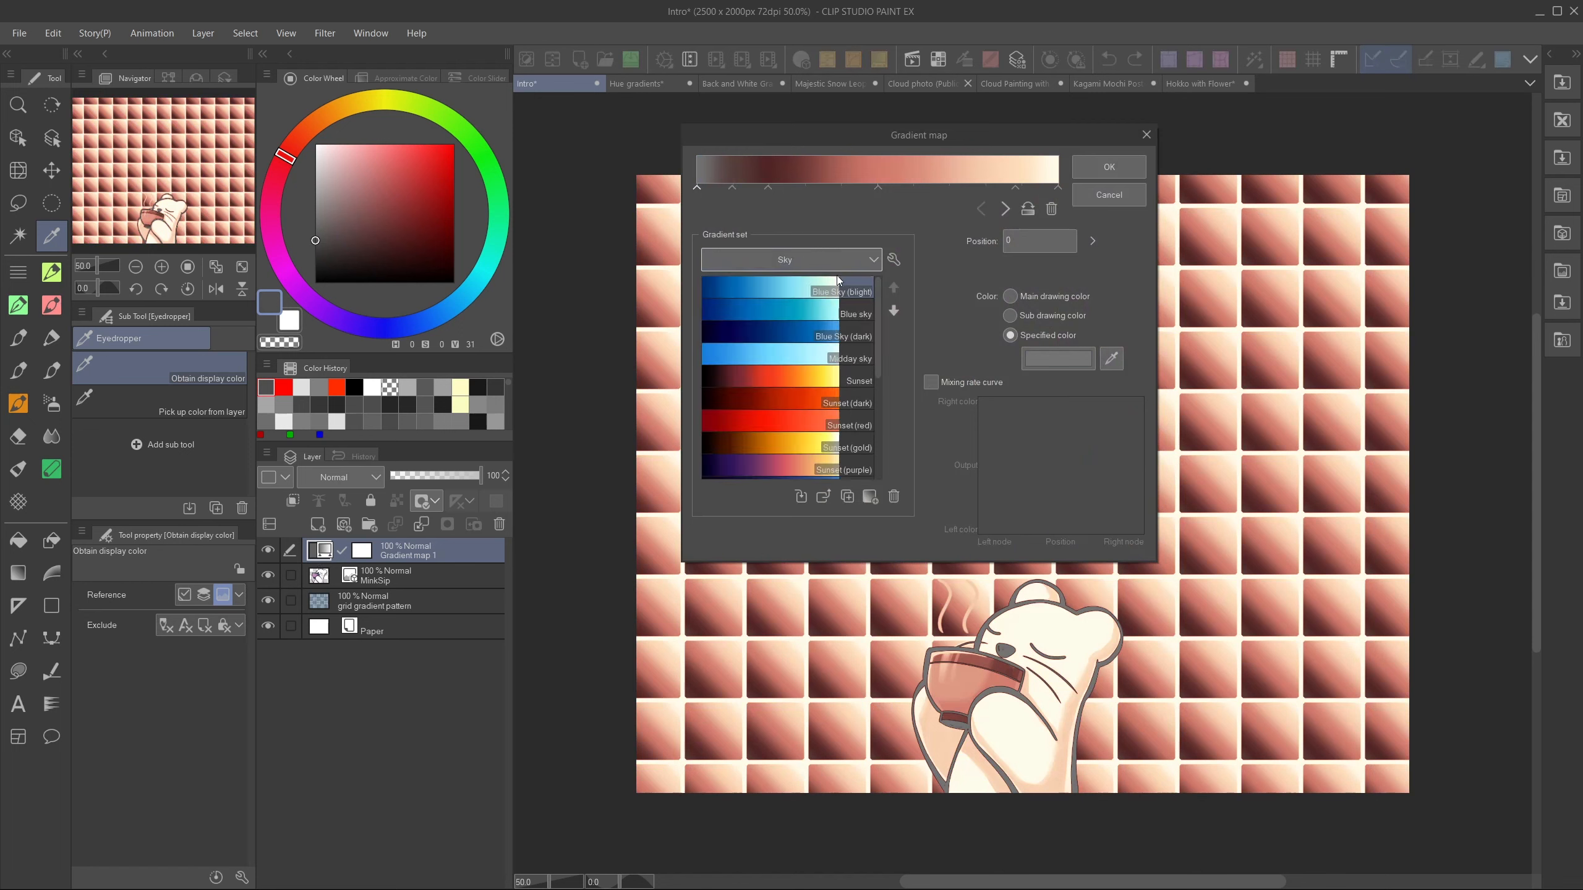
pyautogui.click(790, 283)
pyautogui.click(805, 381)
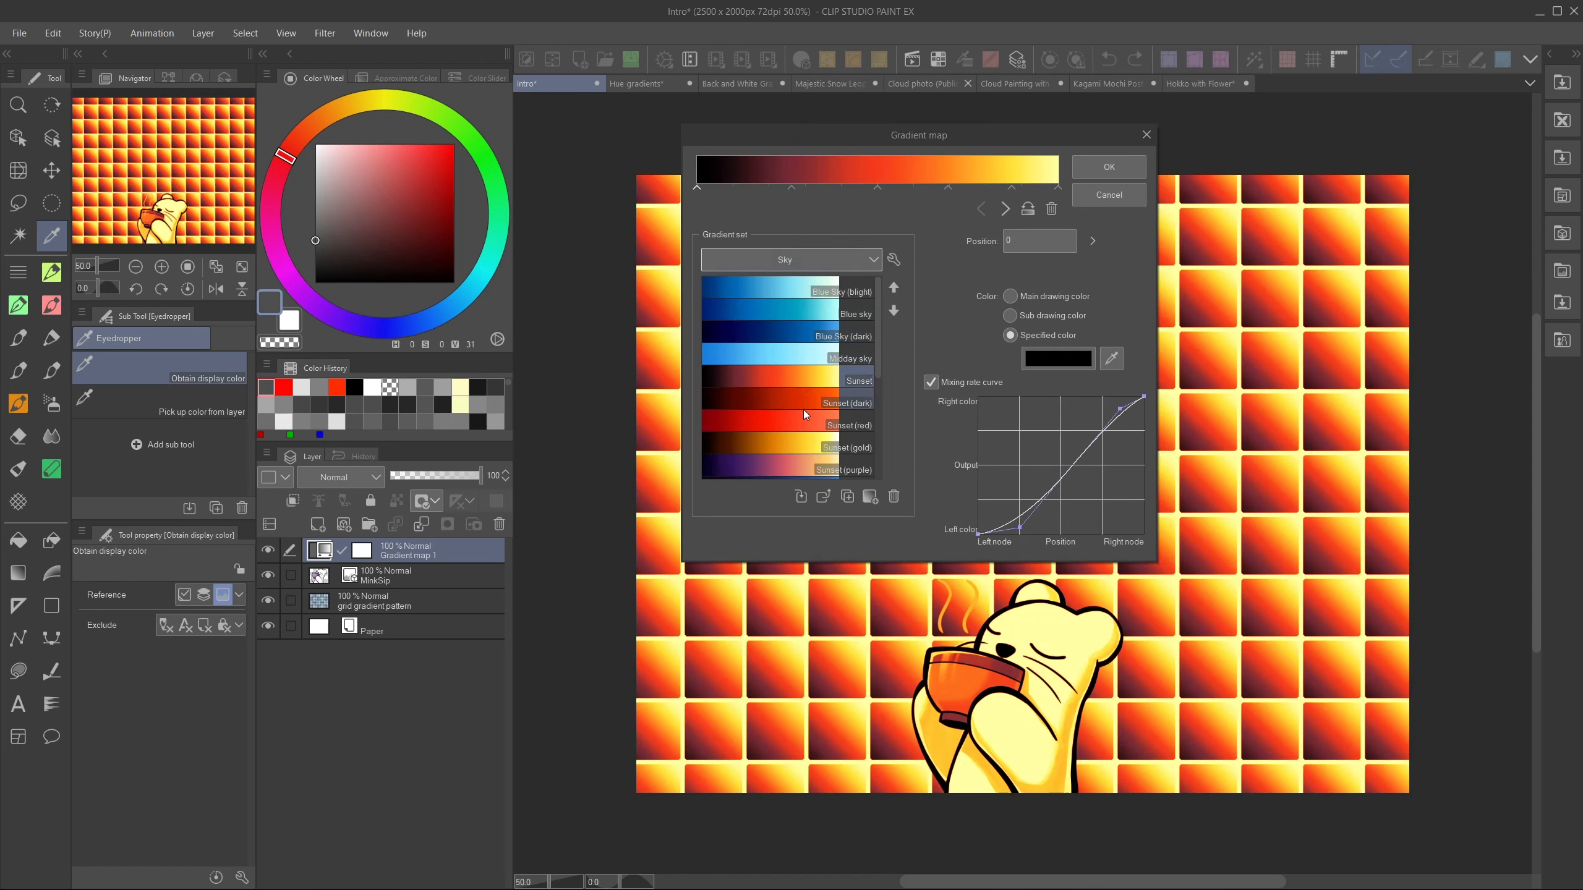
pyautogui.click(809, 470)
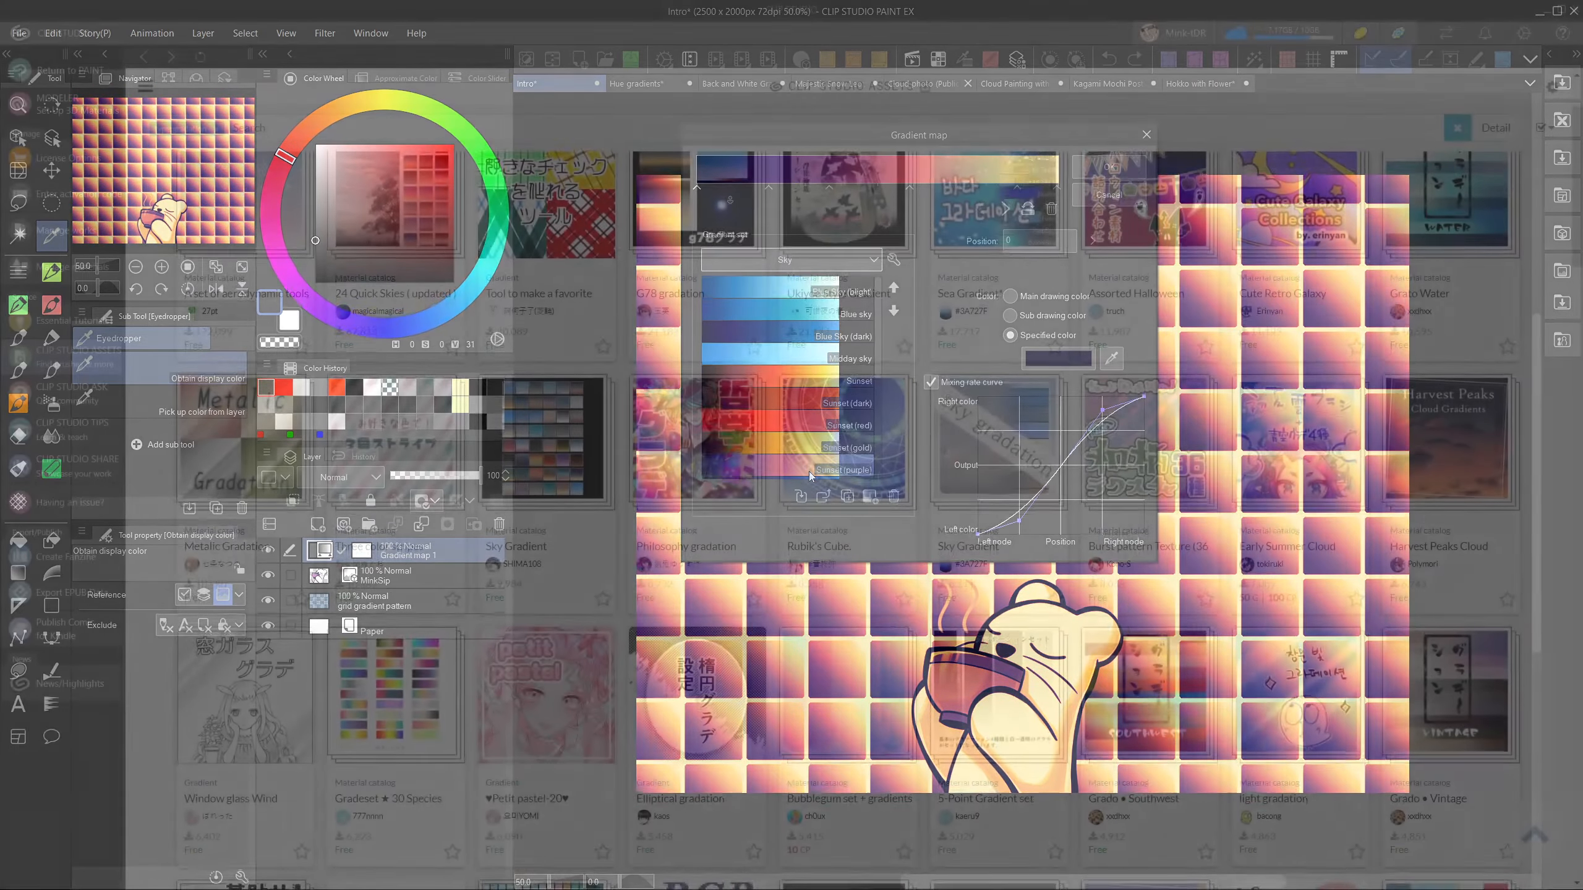
pyautogui.scroll(-1, 730, 199)
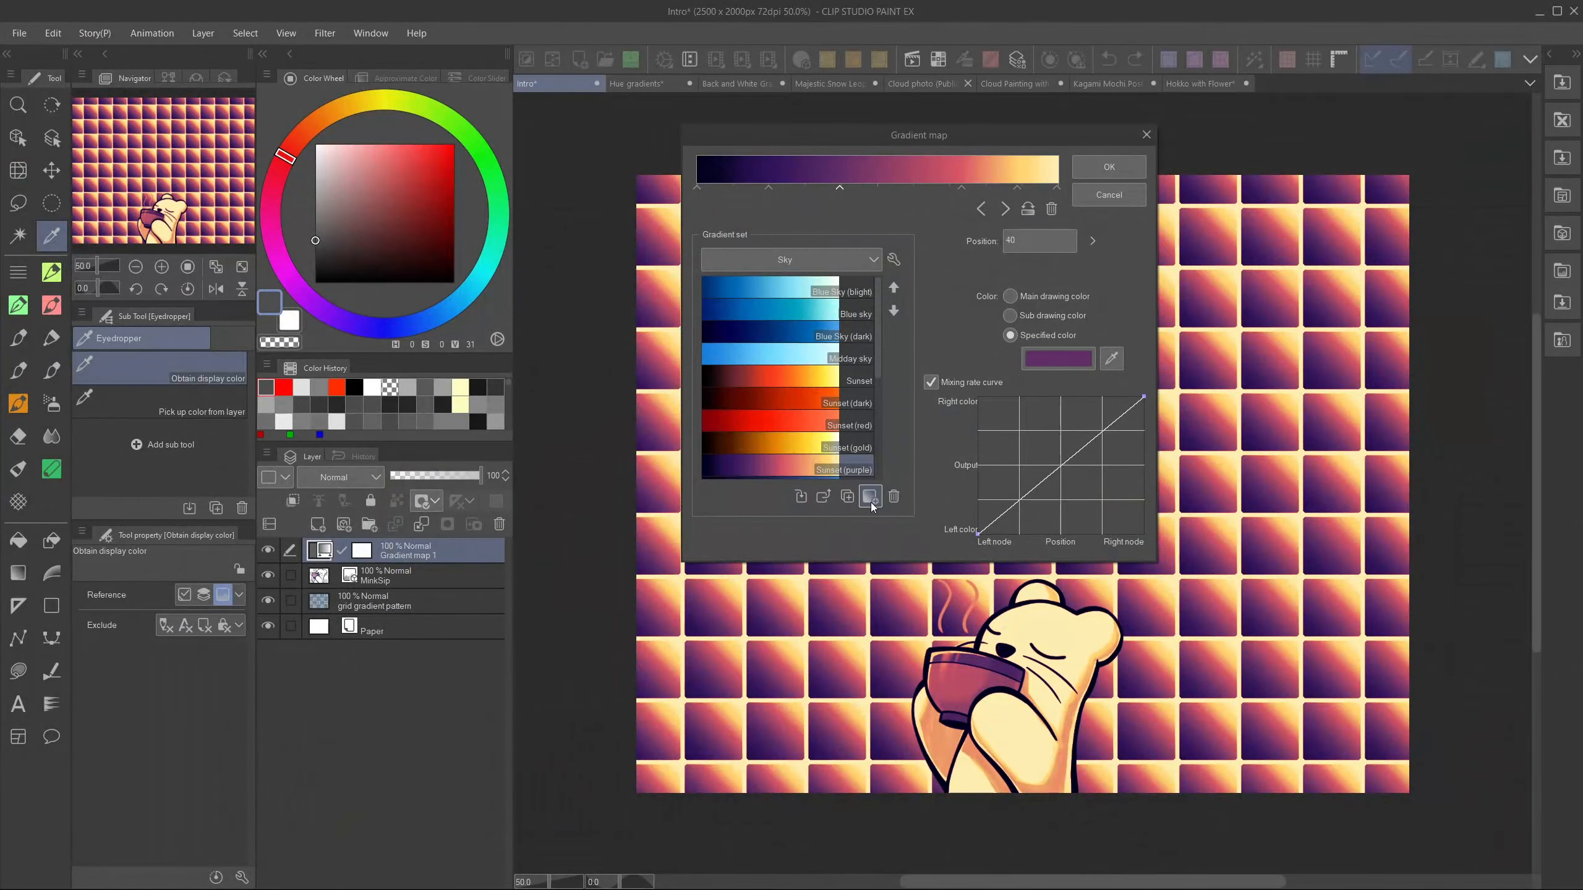
# - Save the current dark purple to yellow gradient as a new gradient in the Sky set
pyautogui.click(871, 497)
pyautogui.click(941, 441)
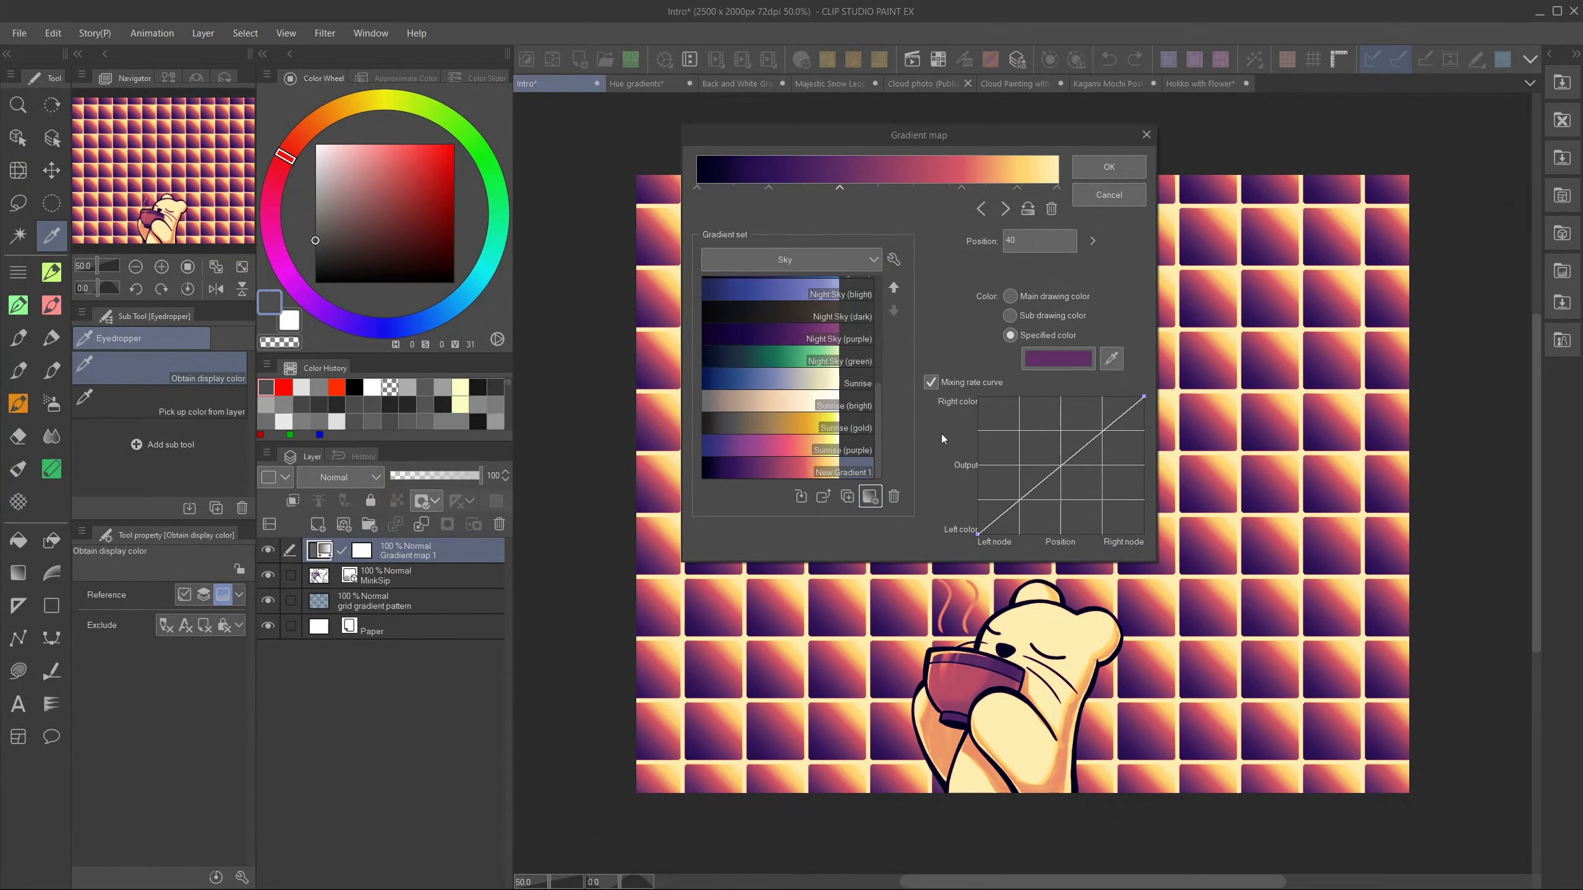
# - Delete the newly saved gradient from the Sky set and apply Foreground to transparent from the Tool (read only) set
pyautogui.click(893, 497)
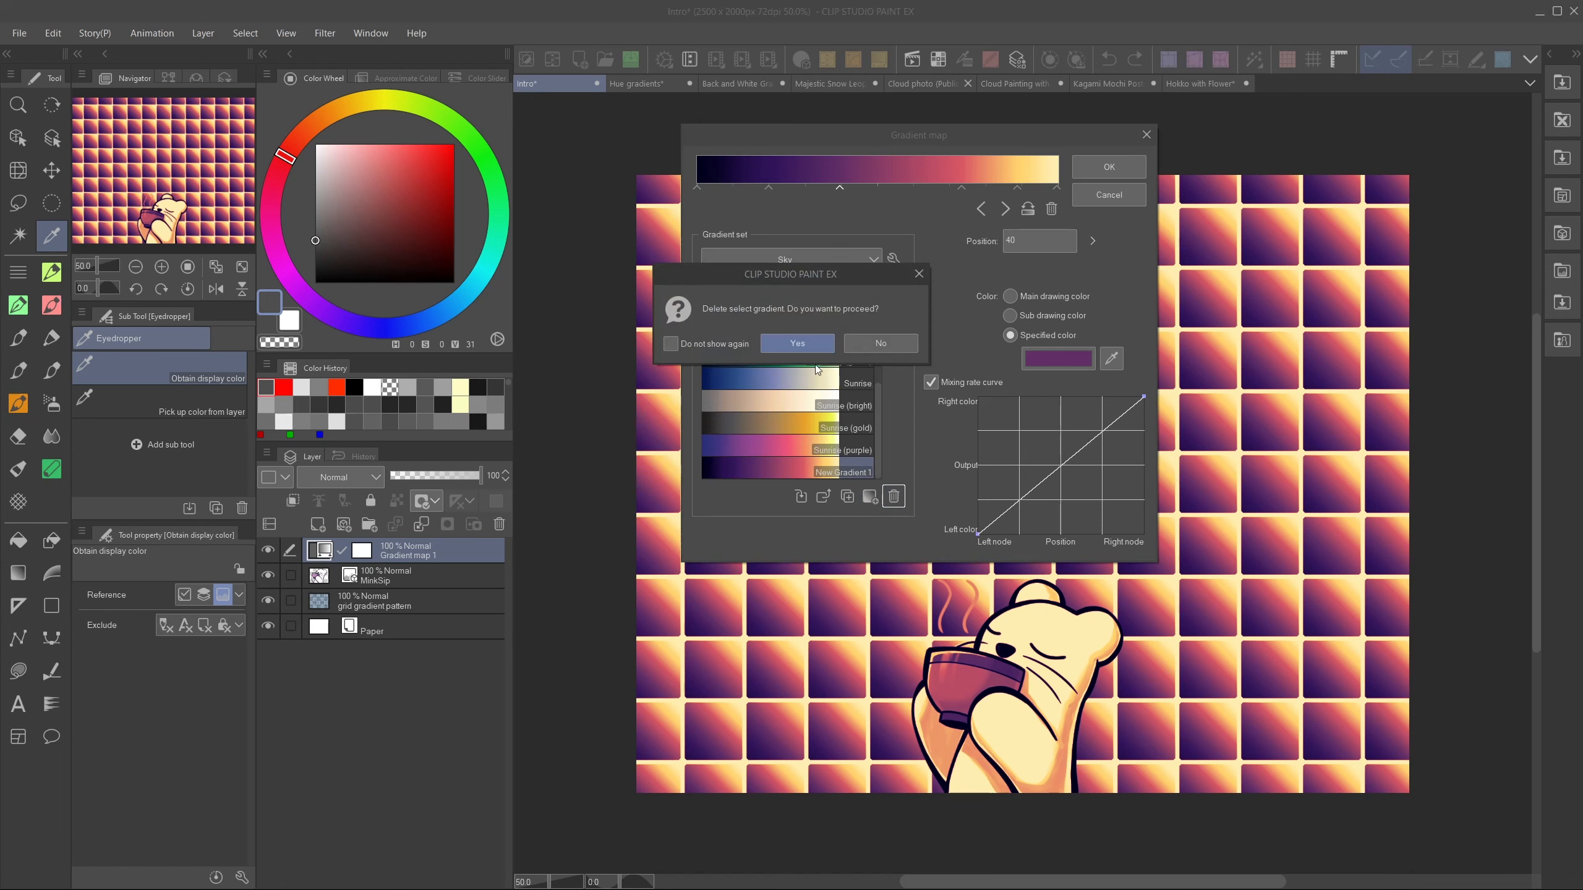
pyautogui.click(786, 348)
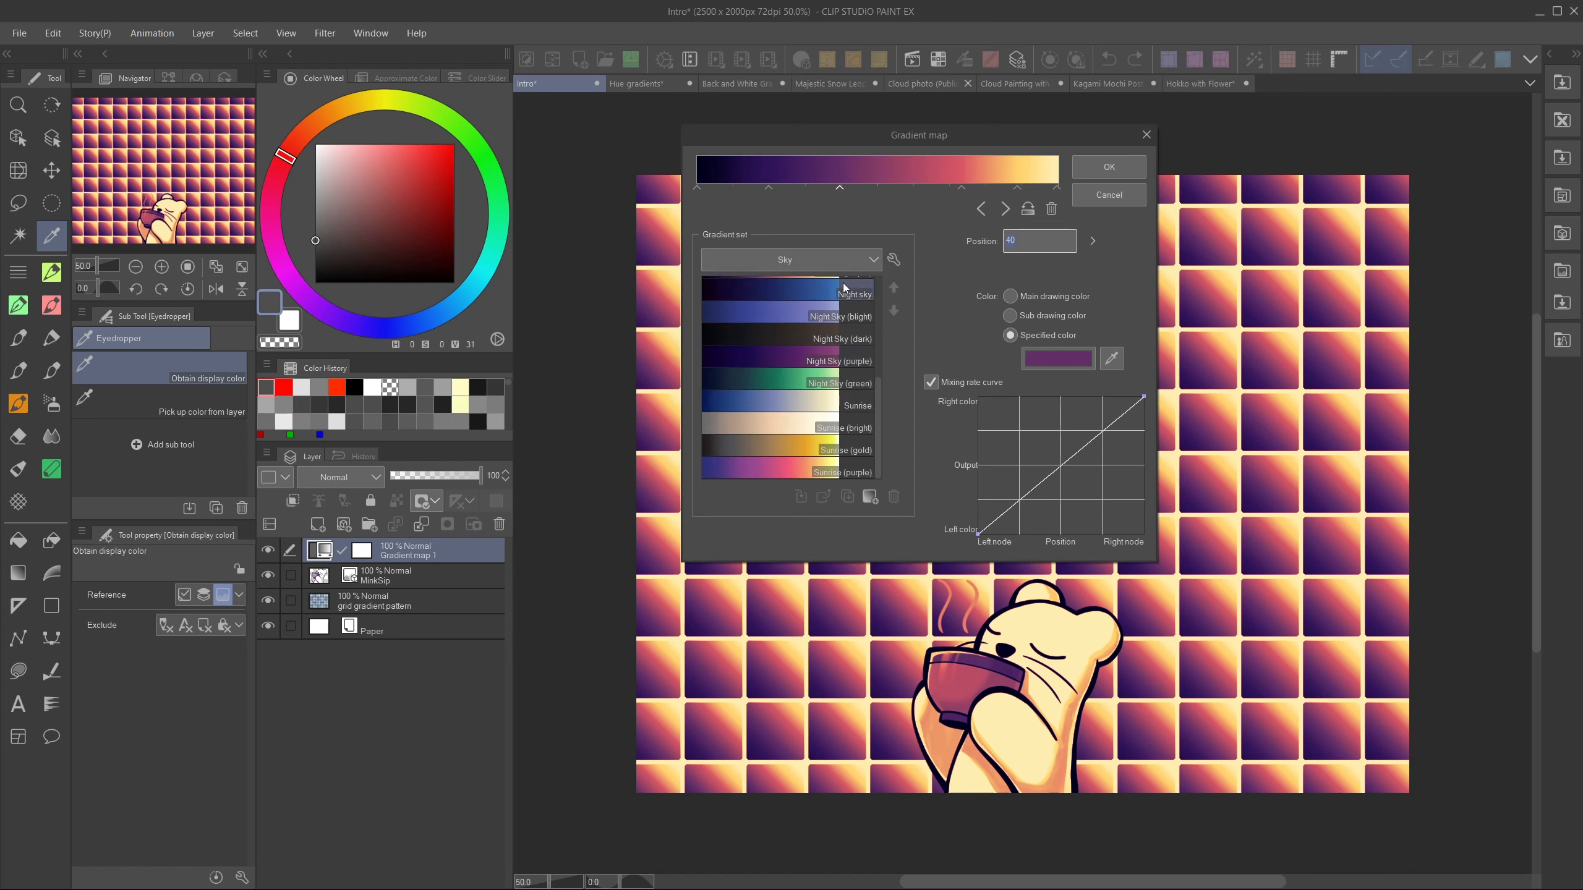
pyautogui.click(828, 264)
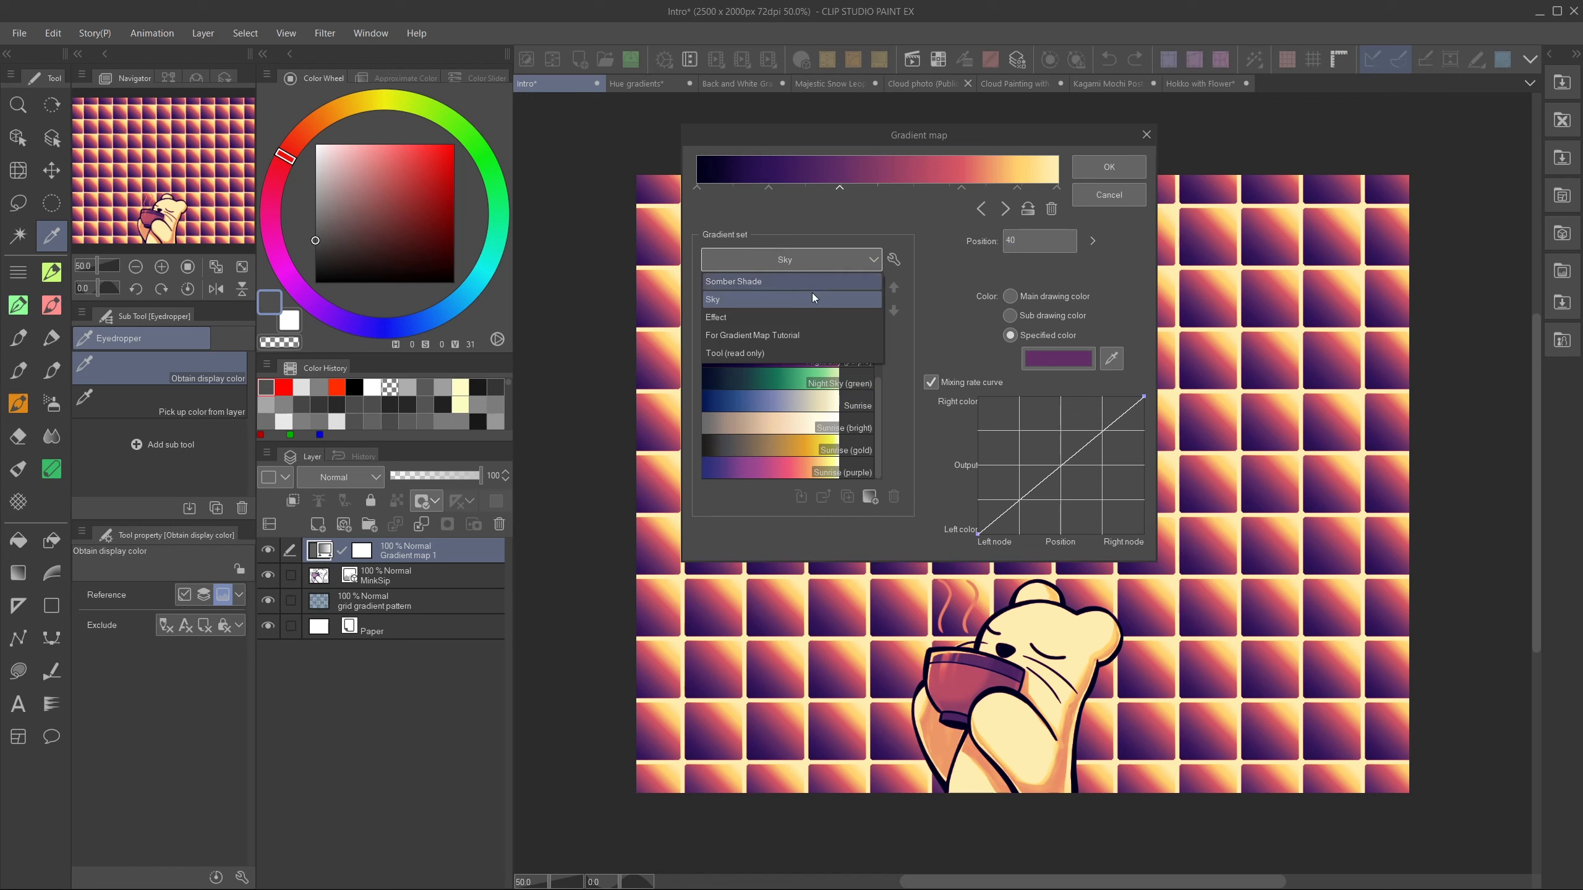
pyautogui.click(786, 352)
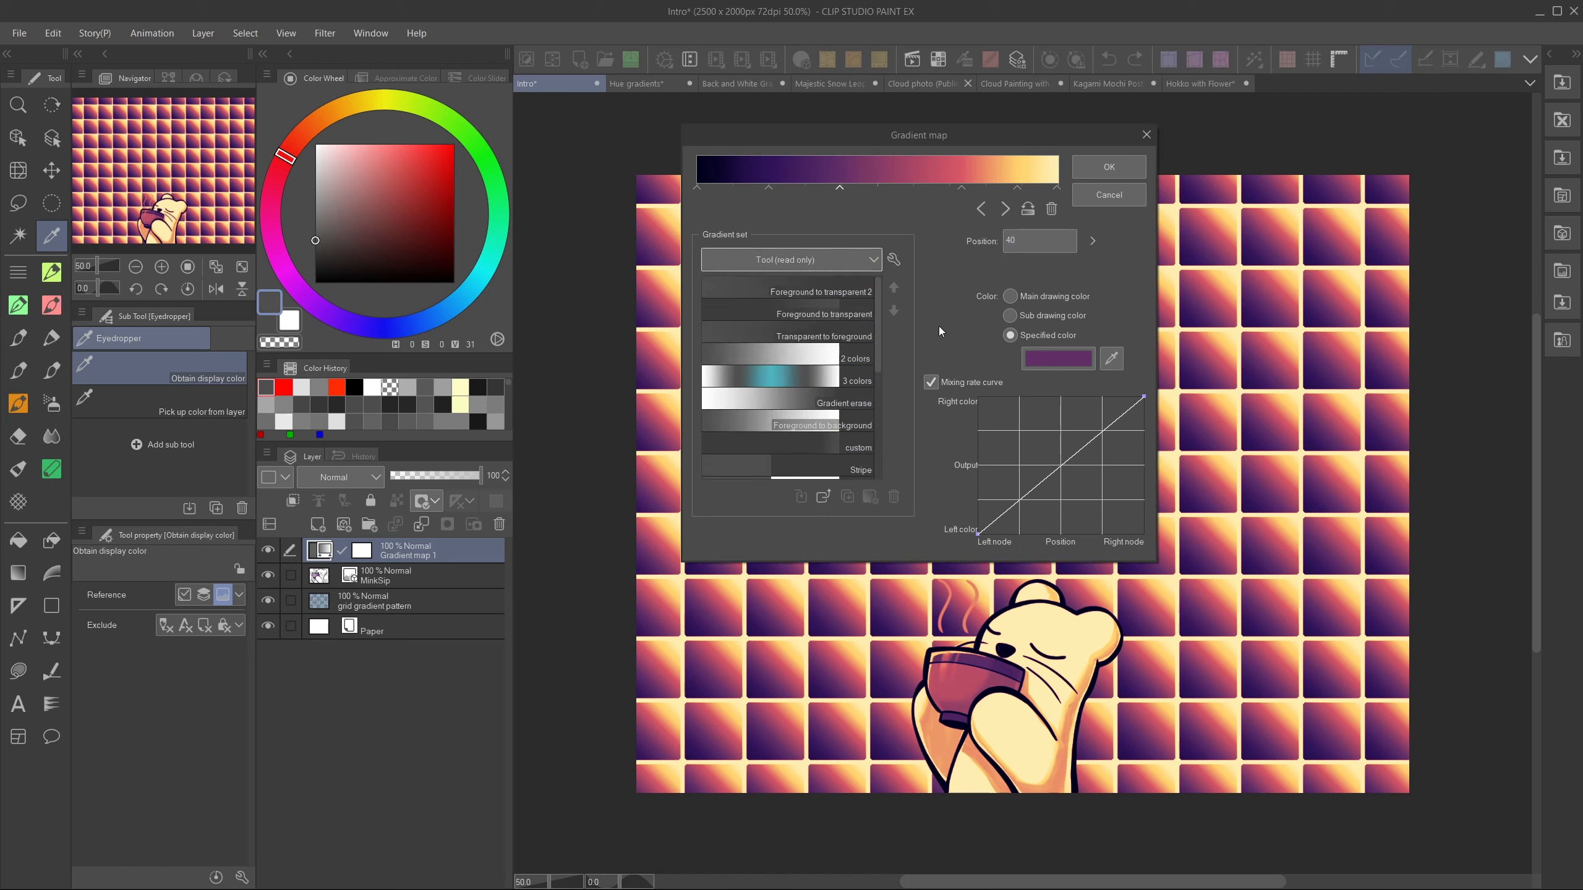
pyautogui.click(820, 318)
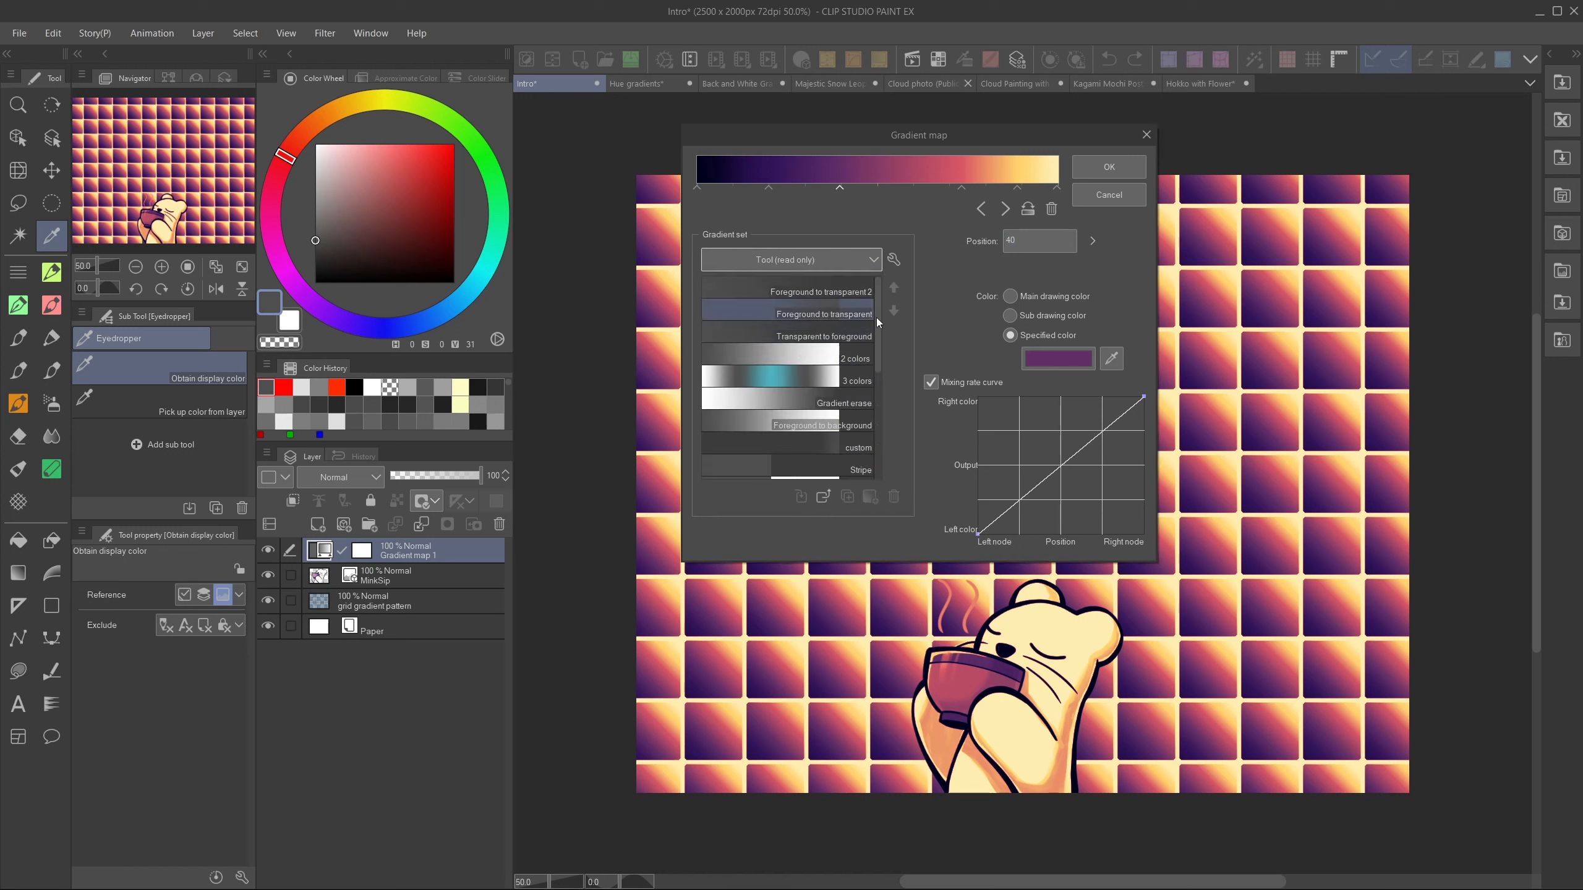
pyautogui.click(798, 308)
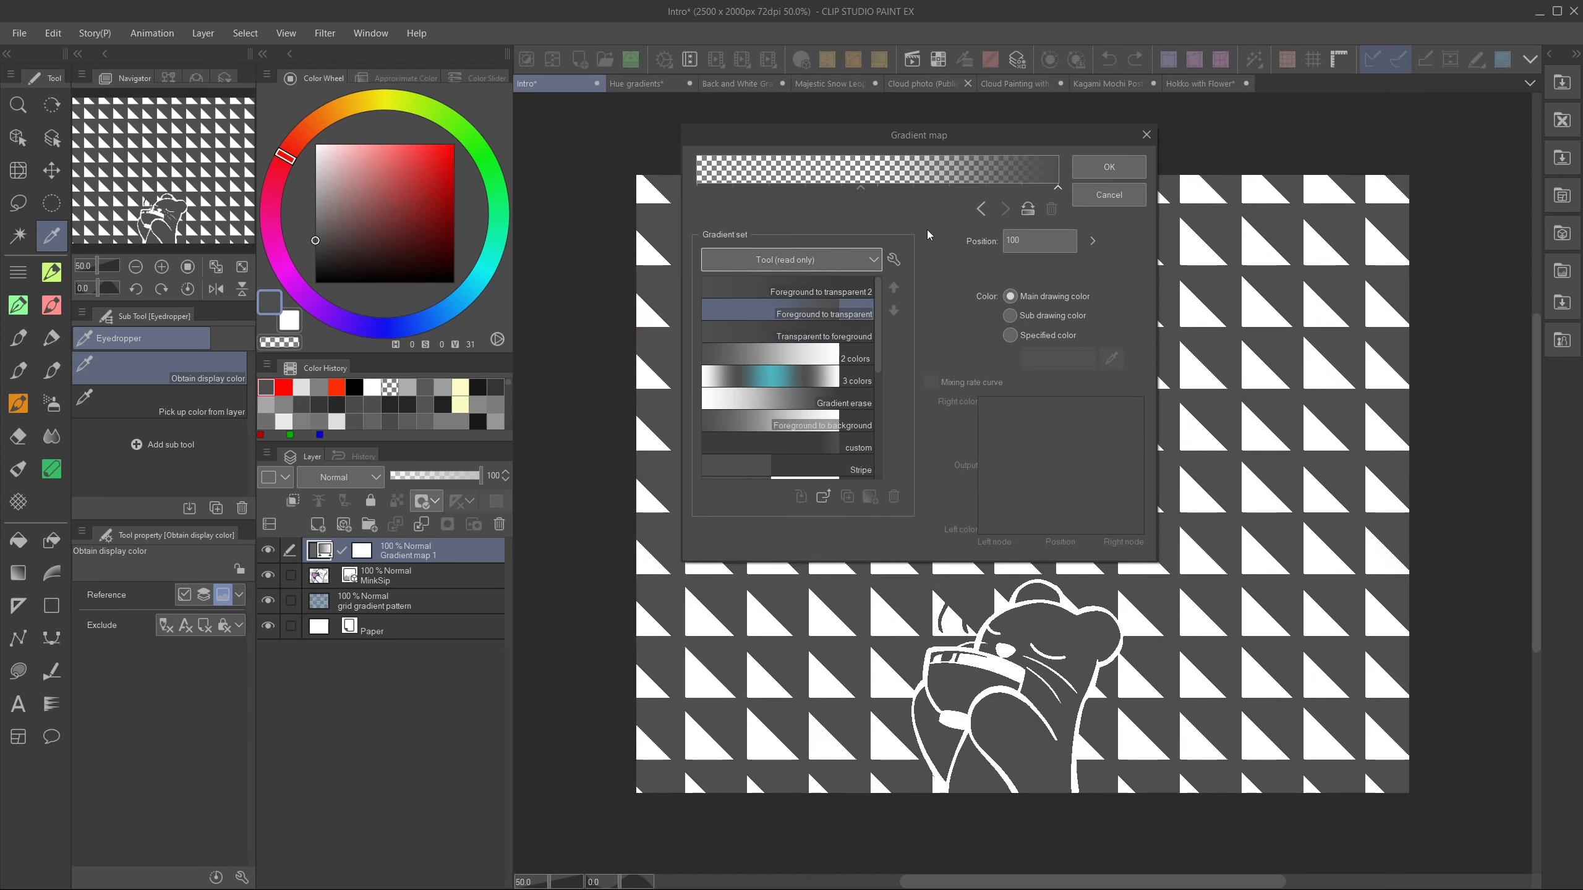
# - Give the gradient's end node a medium dark blue specified color and move the middle node slightly toward the blue end
pyautogui.click(1027, 337)
pyautogui.click(1058, 358)
pyautogui.click(986, 381)
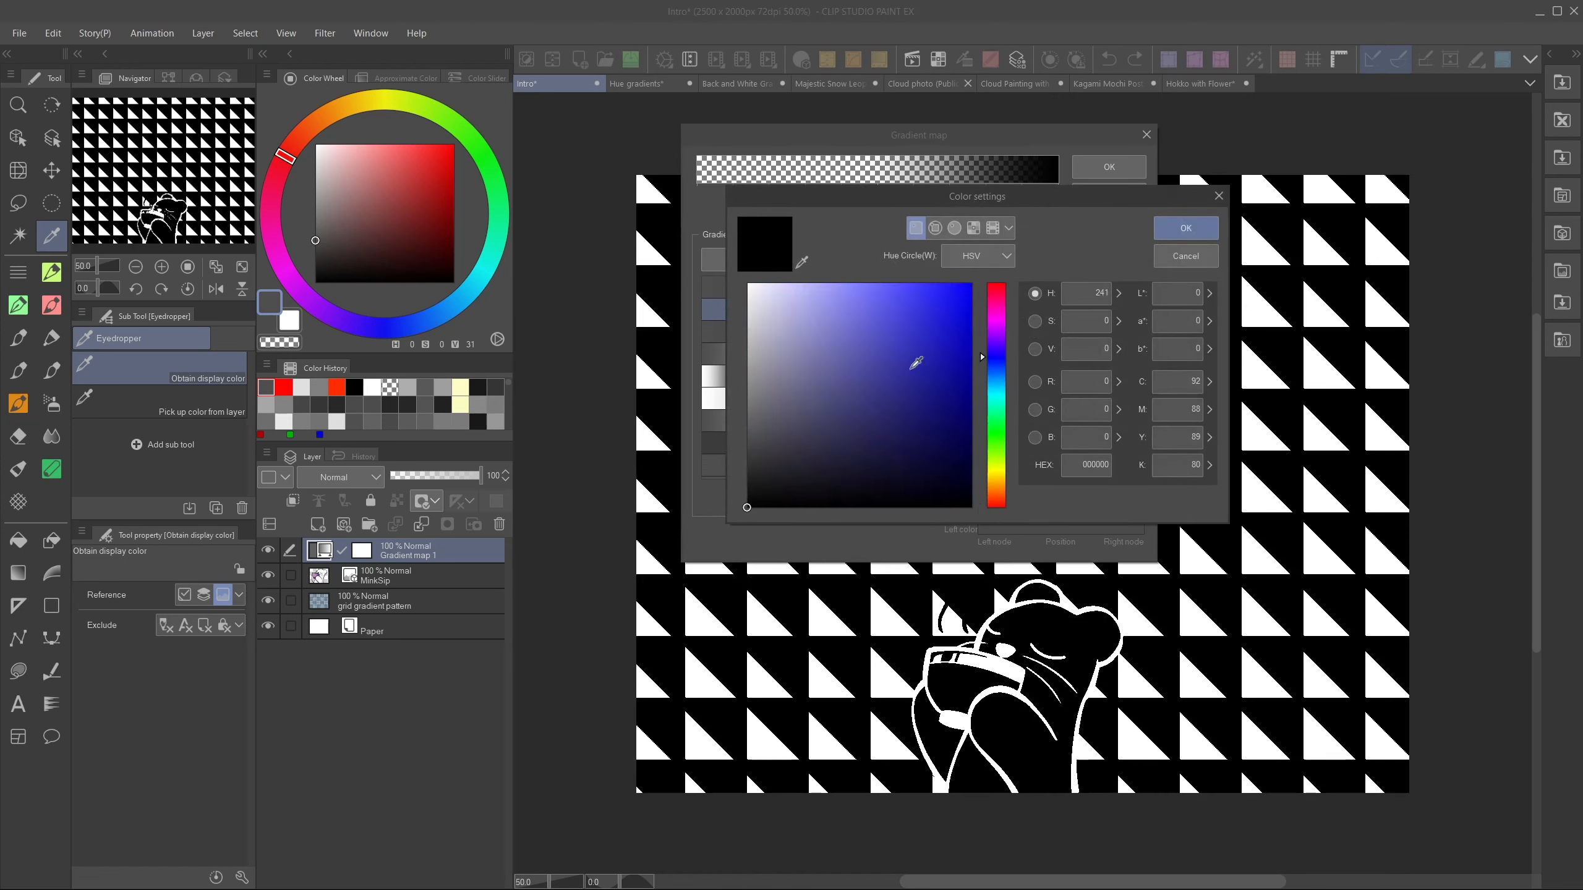
pyautogui.click(910, 356)
pyautogui.click(1186, 228)
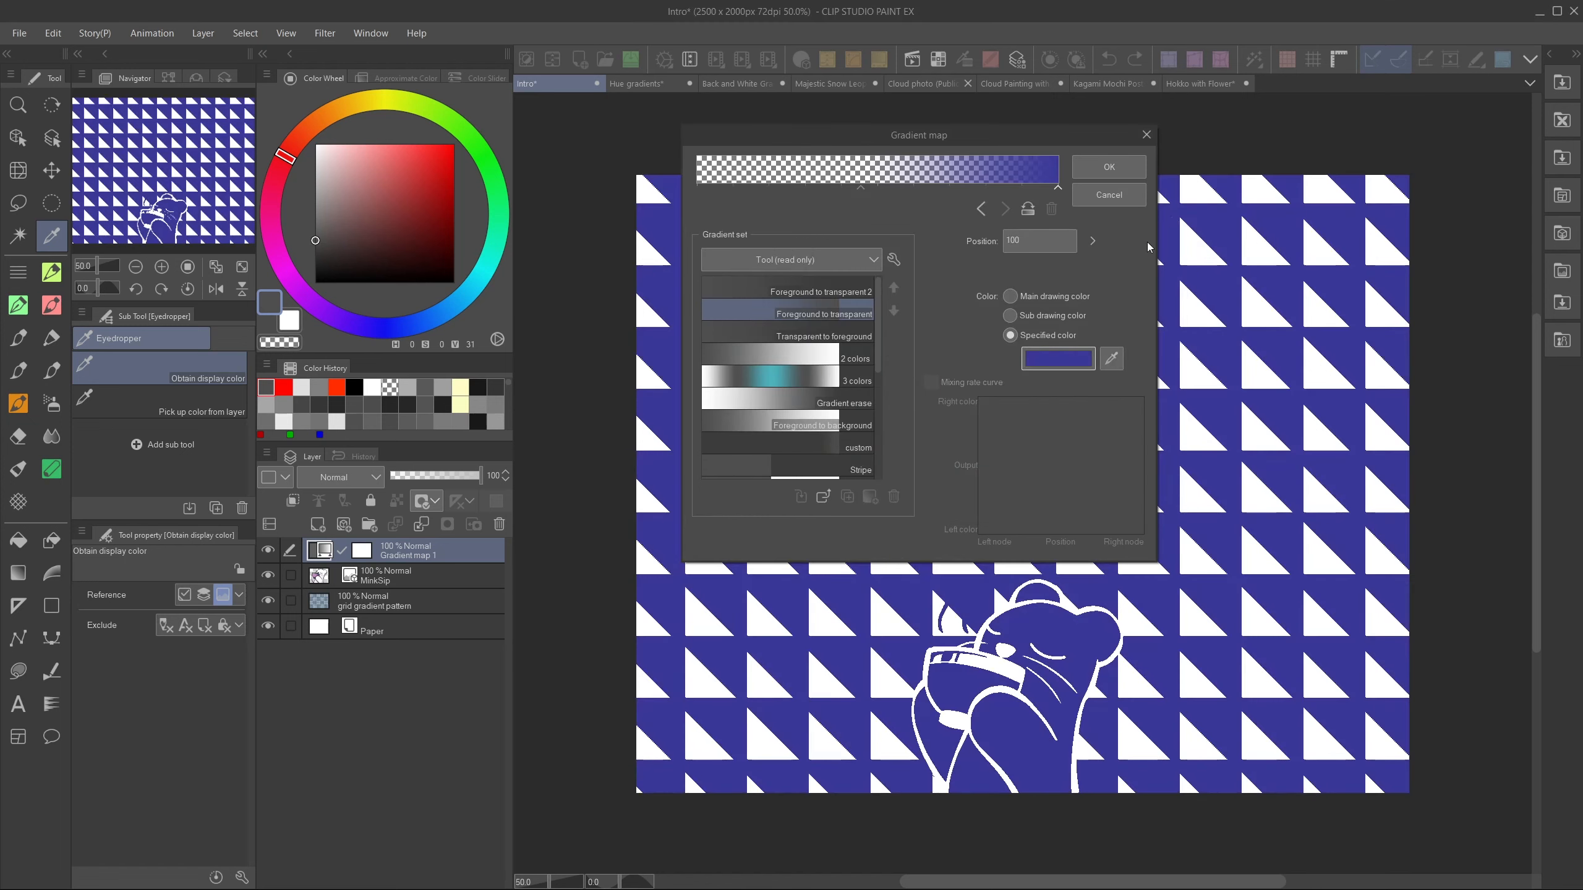
pyautogui.moveTo(1055, 194); pyautogui.dragTo(1101, 193)
pyautogui.moveTo(860, 188); pyautogui.dragTo(900, 190)
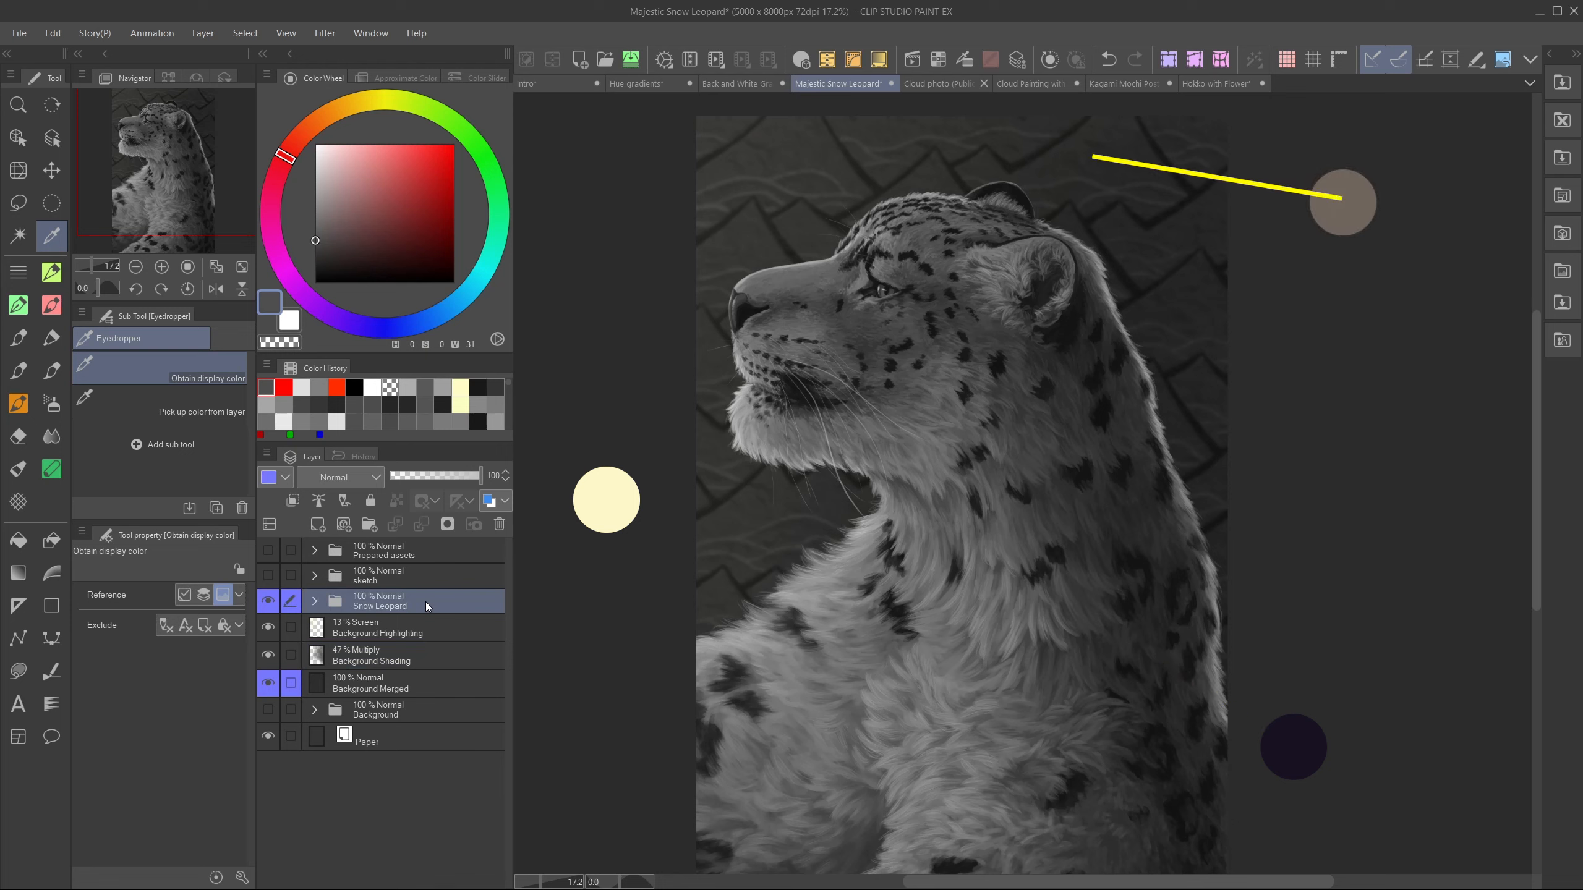
# - In the Majestic Snow Leopard file, add a gradient map correction layer above the Snow Leopard folder and clip it to the folder
pyautogui.rightClick(425, 601)
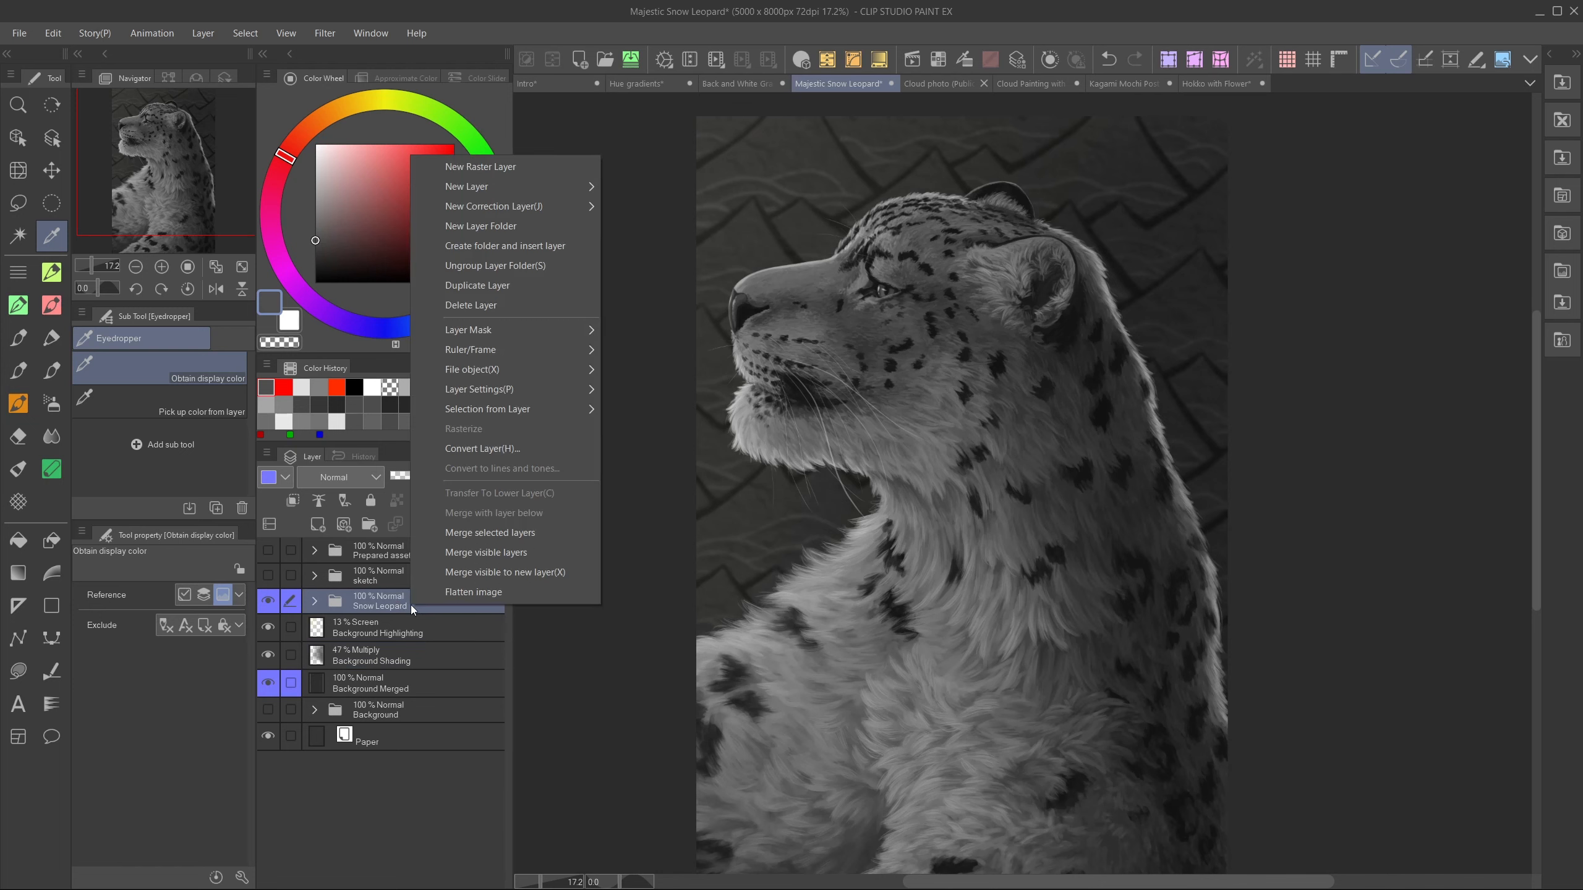
pyautogui.moveTo(498, 206)
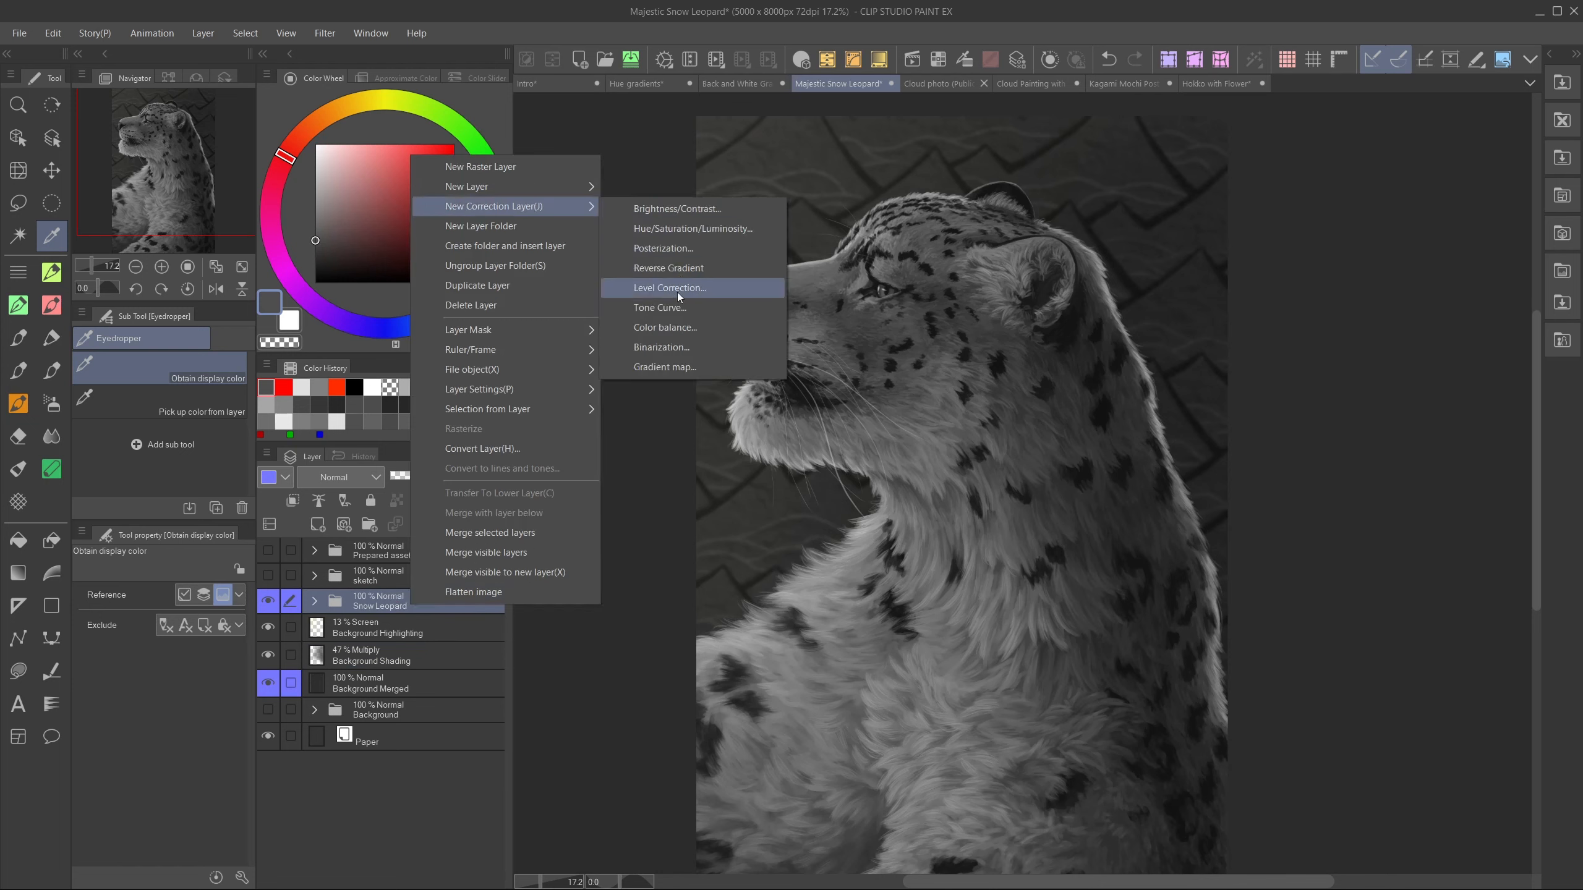
pyautogui.click(677, 371)
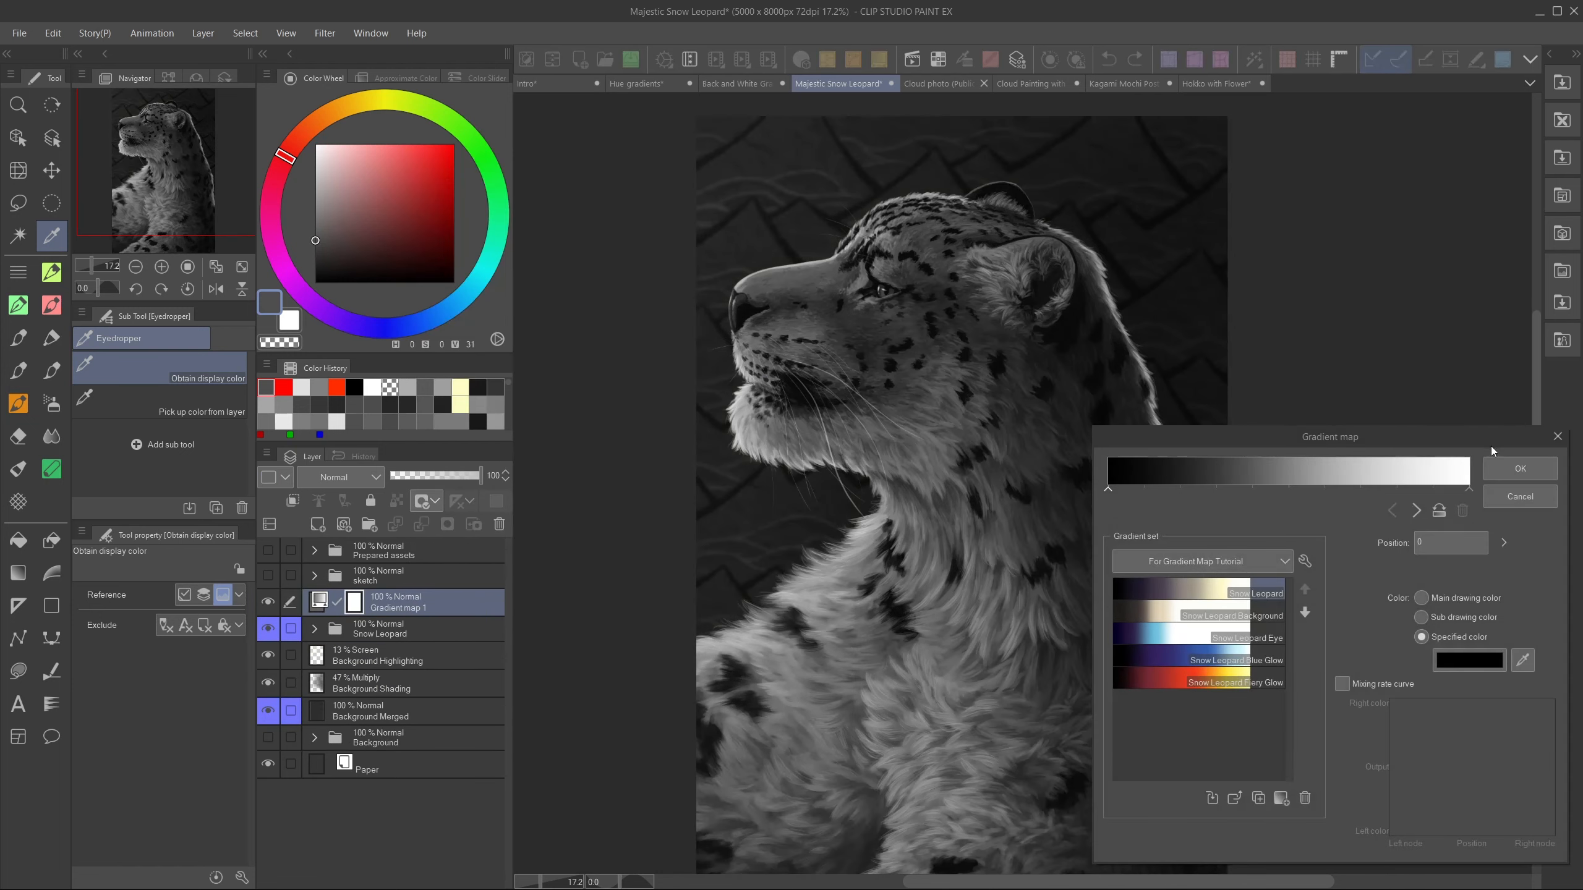
pyautogui.click(1528, 471)
pyautogui.click(293, 502)
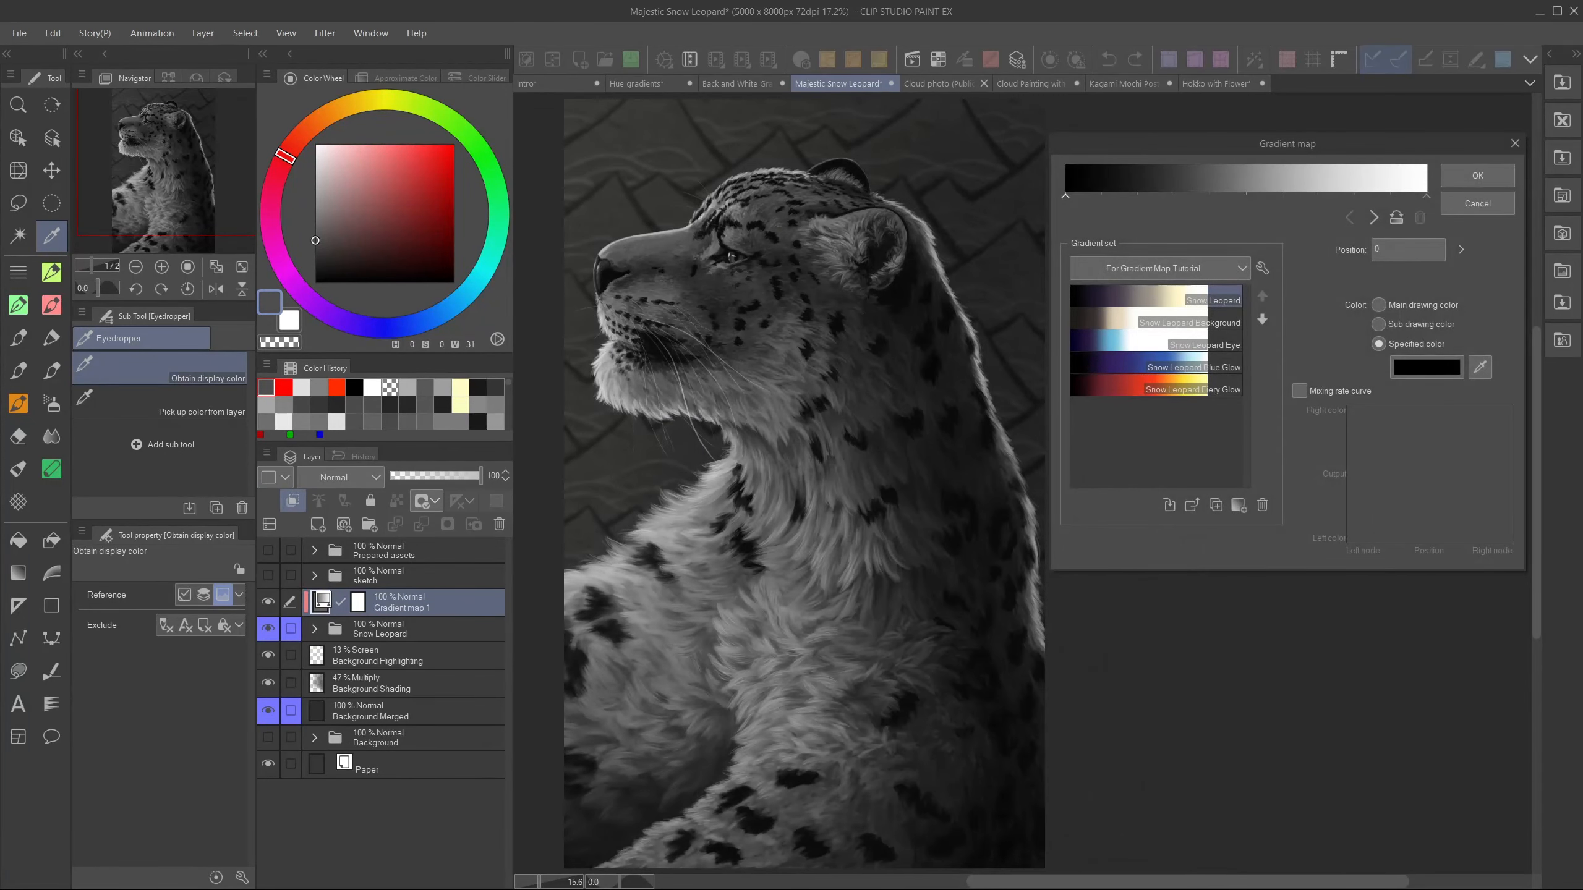
# - Add four nodes to the leopard's black-to-white gradient map at positions 14, 33, 64 and 84
pyautogui.click(1426, 197)
pyautogui.click(1115, 198)
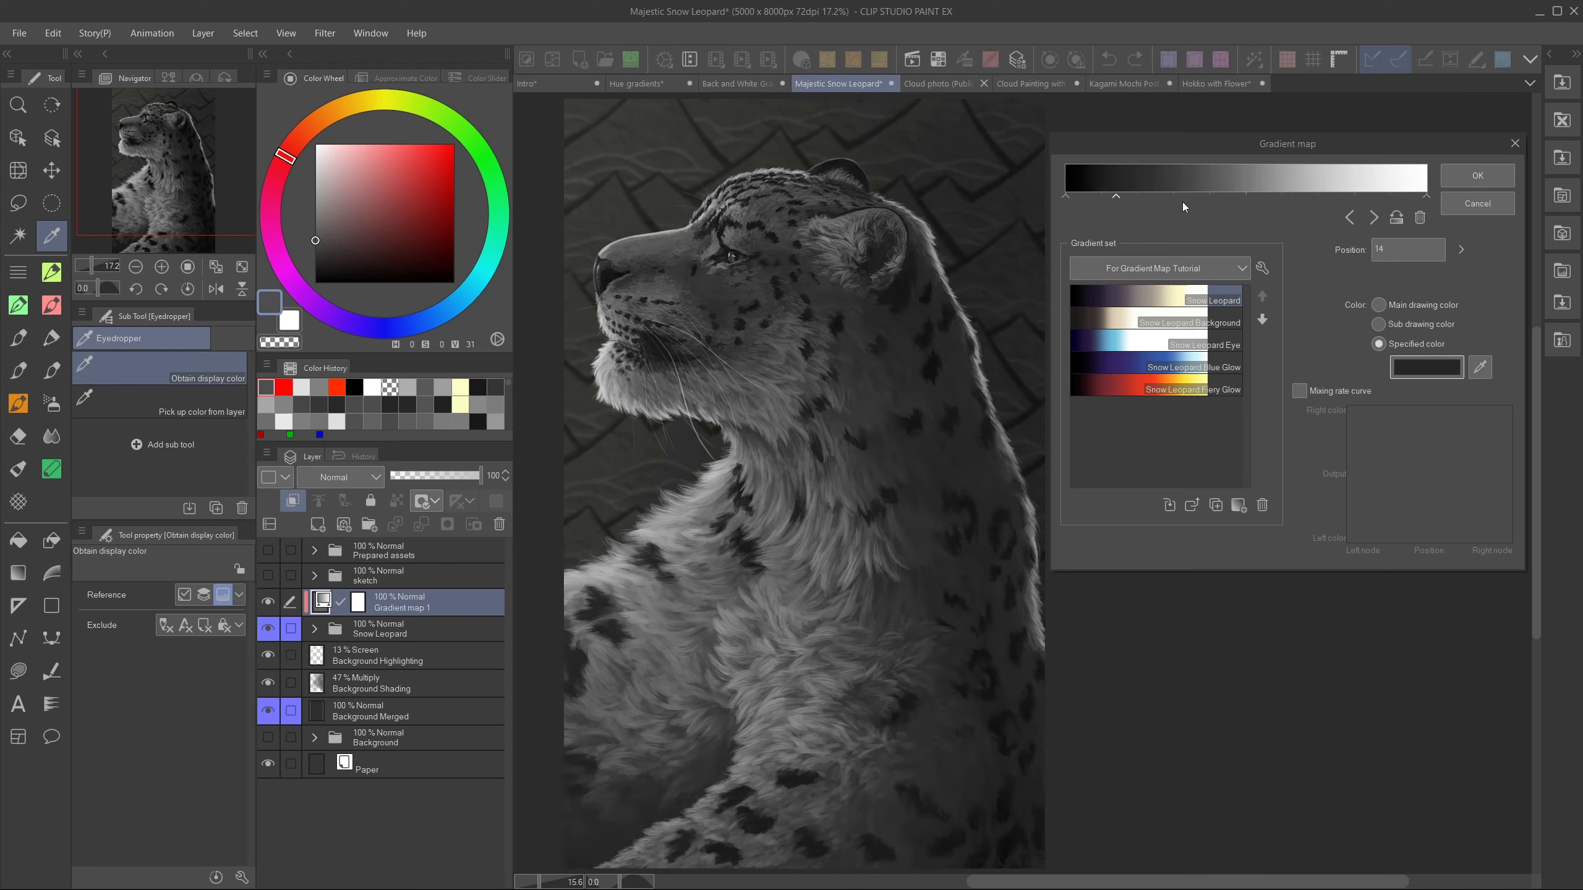
pyautogui.click(1184, 199)
pyautogui.click(1295, 199)
pyautogui.click(1369, 197)
# - Set the node at position 14 to a dark blue with hue 247, saturation 50 and value 19
pyautogui.click(1116, 197)
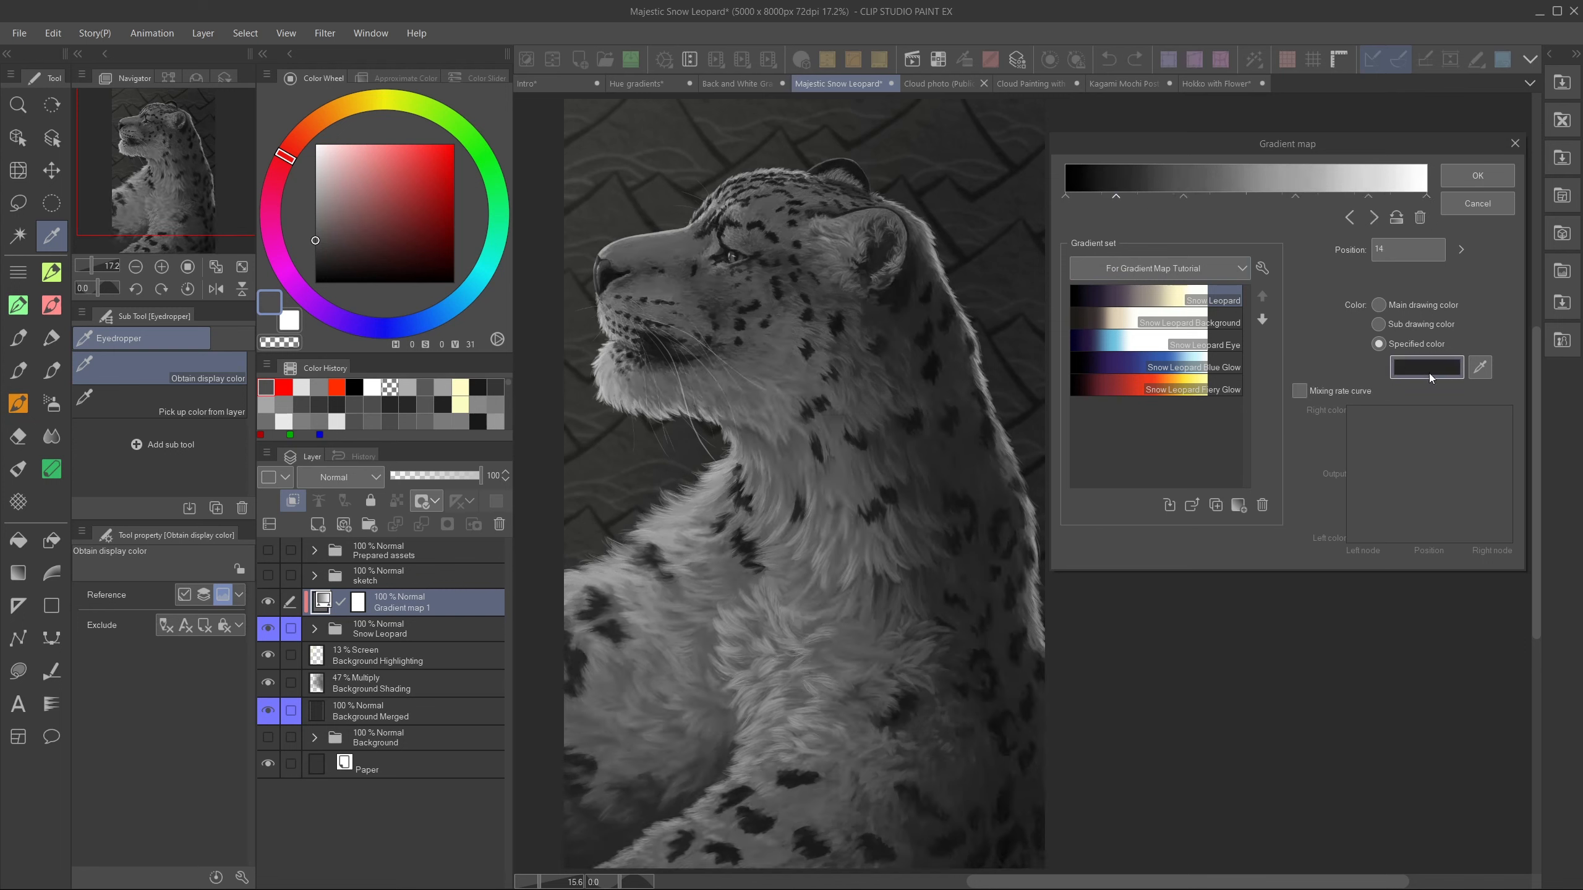
pyautogui.click(1429, 367)
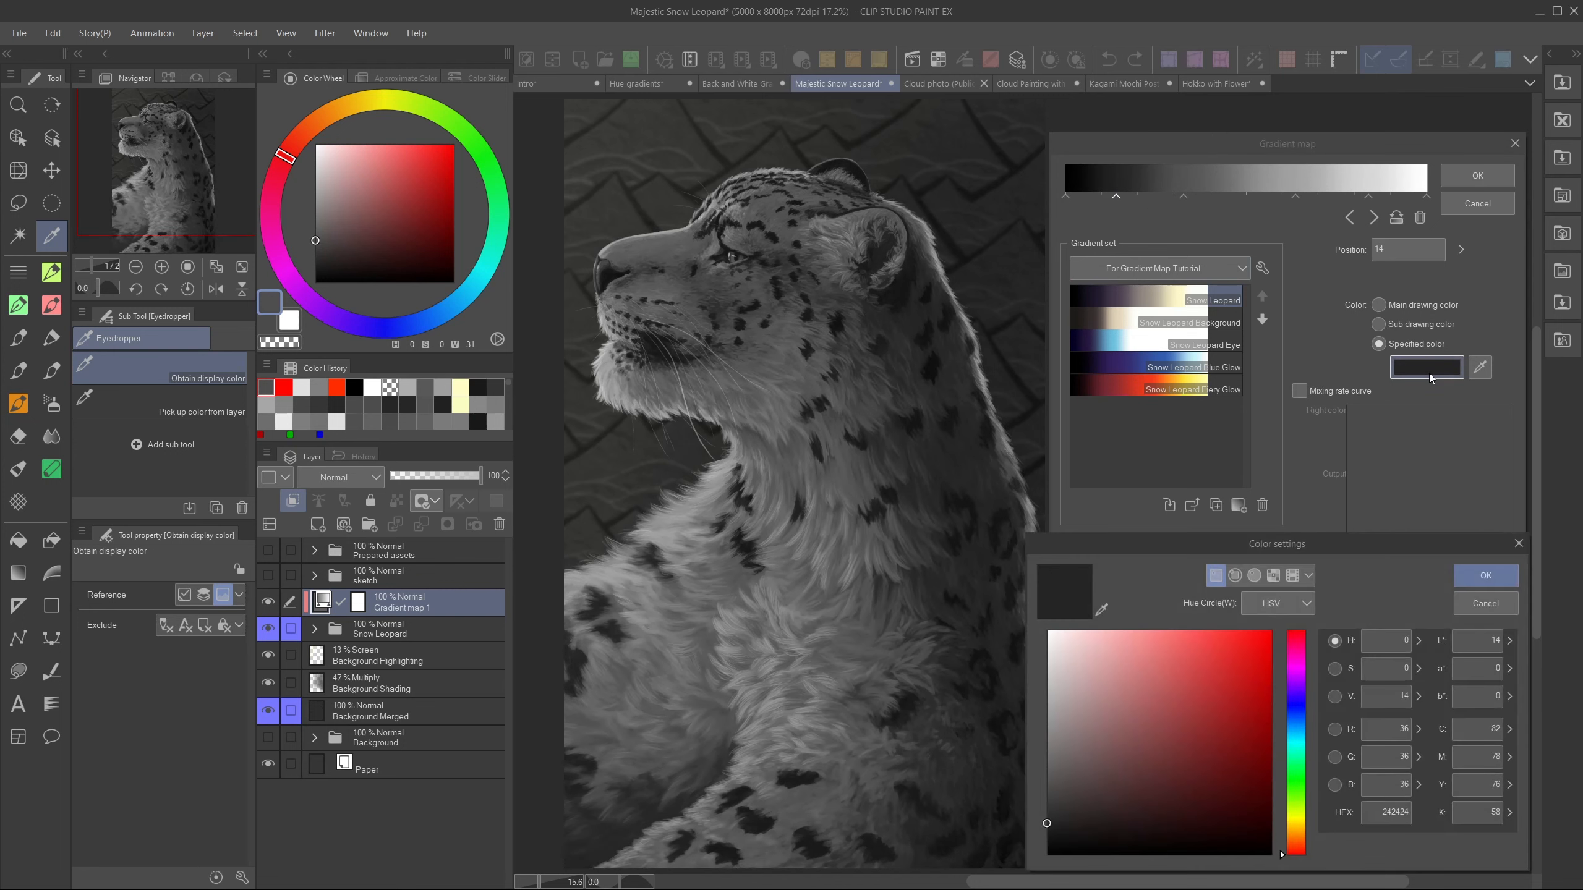
pyautogui.click(1296, 701)
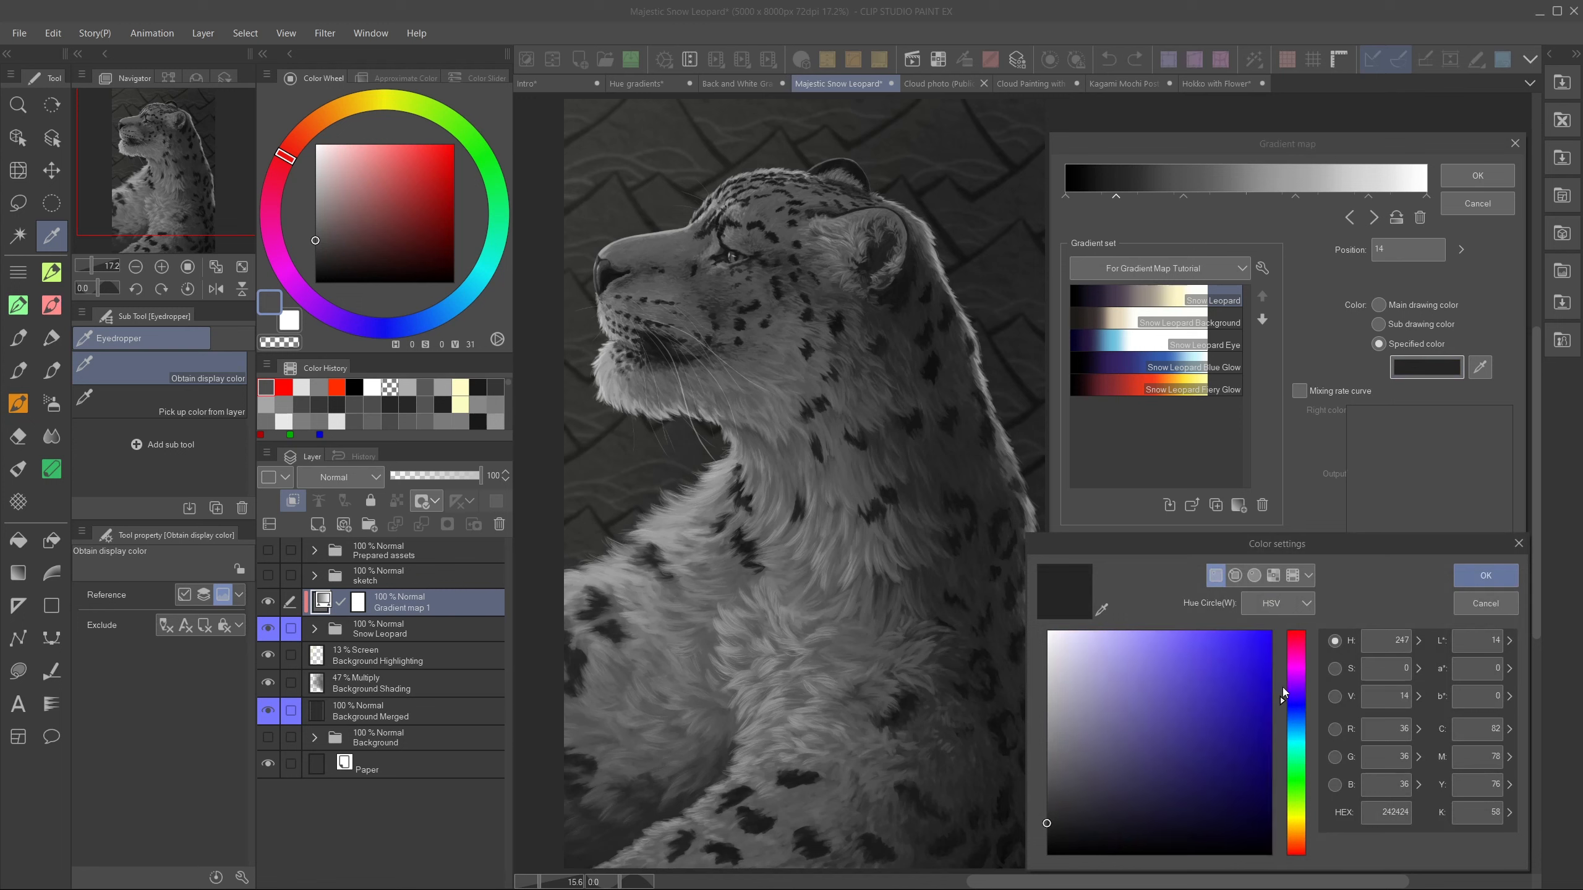
pyautogui.moveTo(1165, 822); pyautogui.dragTo(1159, 812)
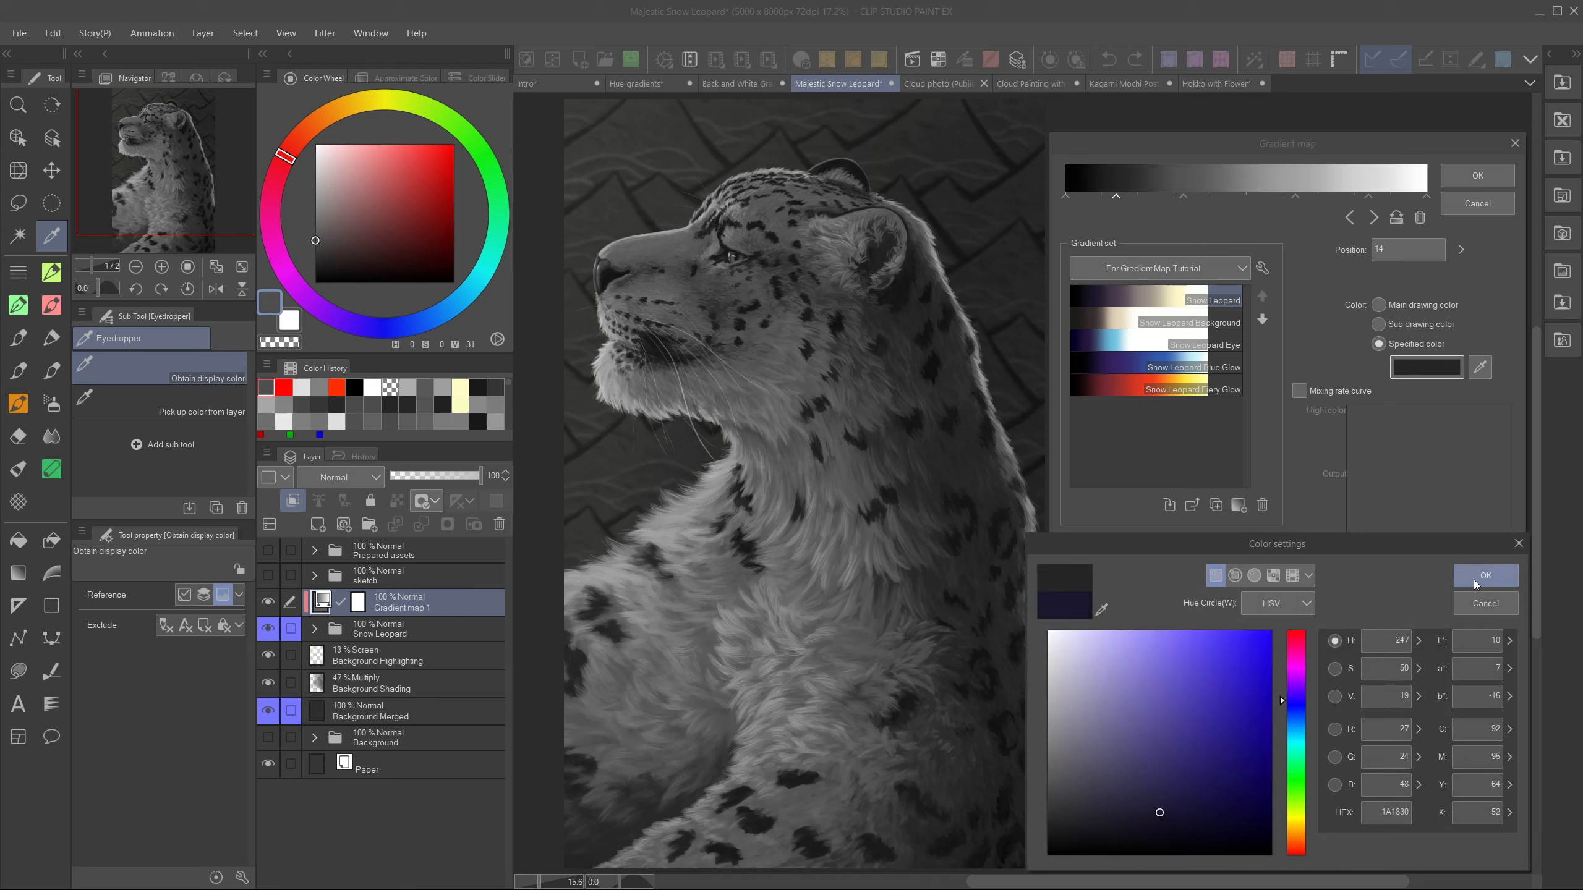
pyautogui.click(1485, 576)
# - Set the node at position 33 to a muted purple with hue 290, saturation 25 and value 32
pyautogui.click(1183, 197)
pyautogui.click(1433, 369)
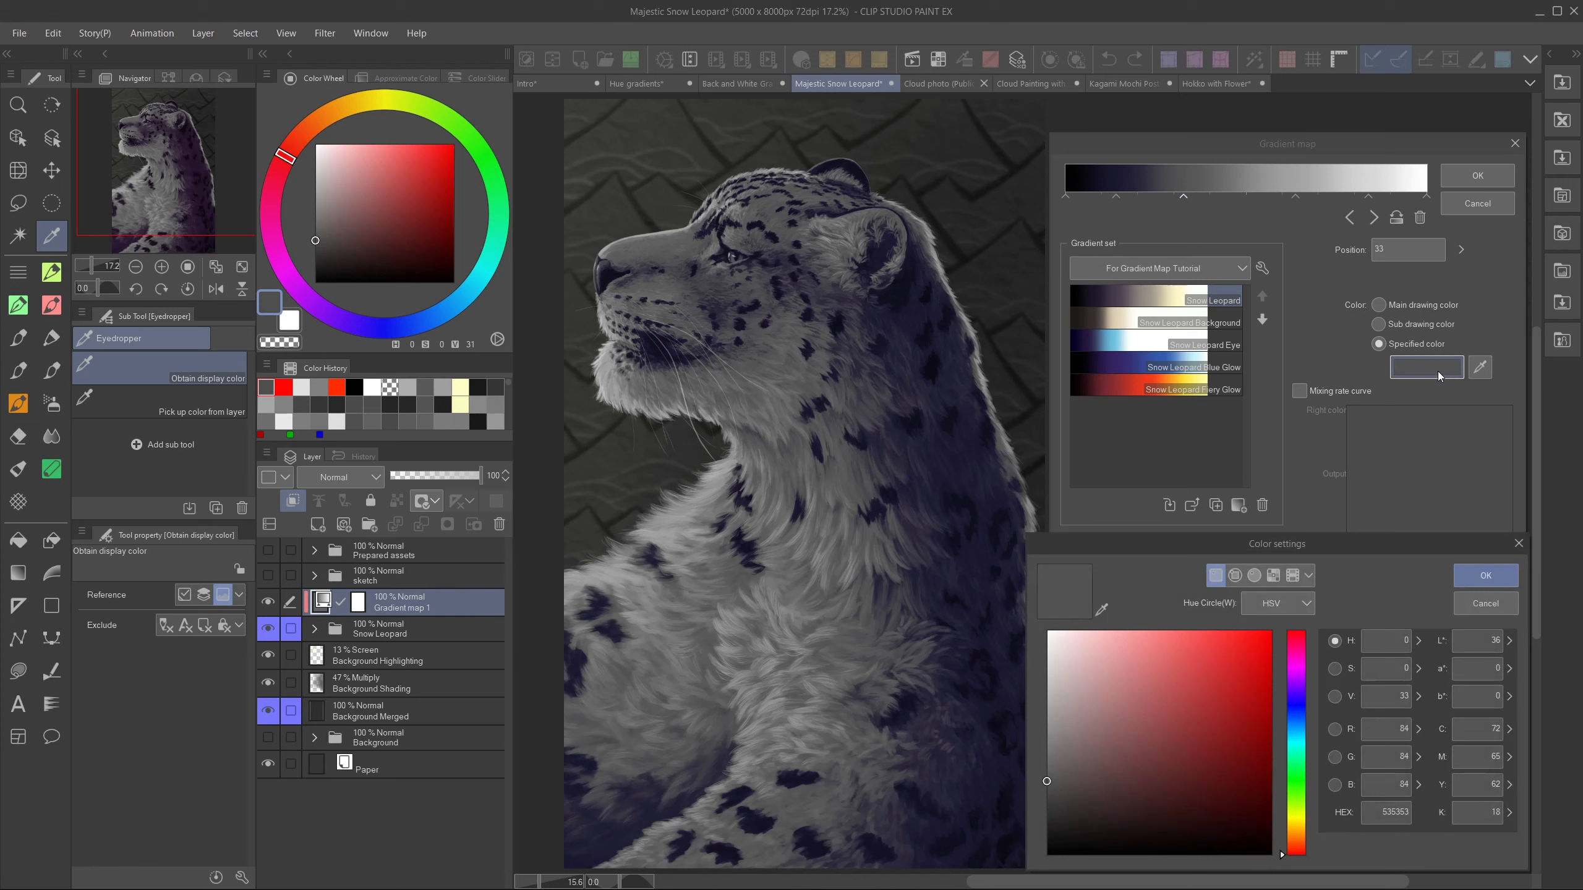
pyautogui.moveTo(1299, 683)
pyautogui.mouseDown()
pyautogui.moveTo(1299, 661)
pyautogui.moveTo(1301, 682)
pyautogui.mouseUp()
pyautogui.moveTo(1180, 714); pyautogui.dragTo(1110, 773)
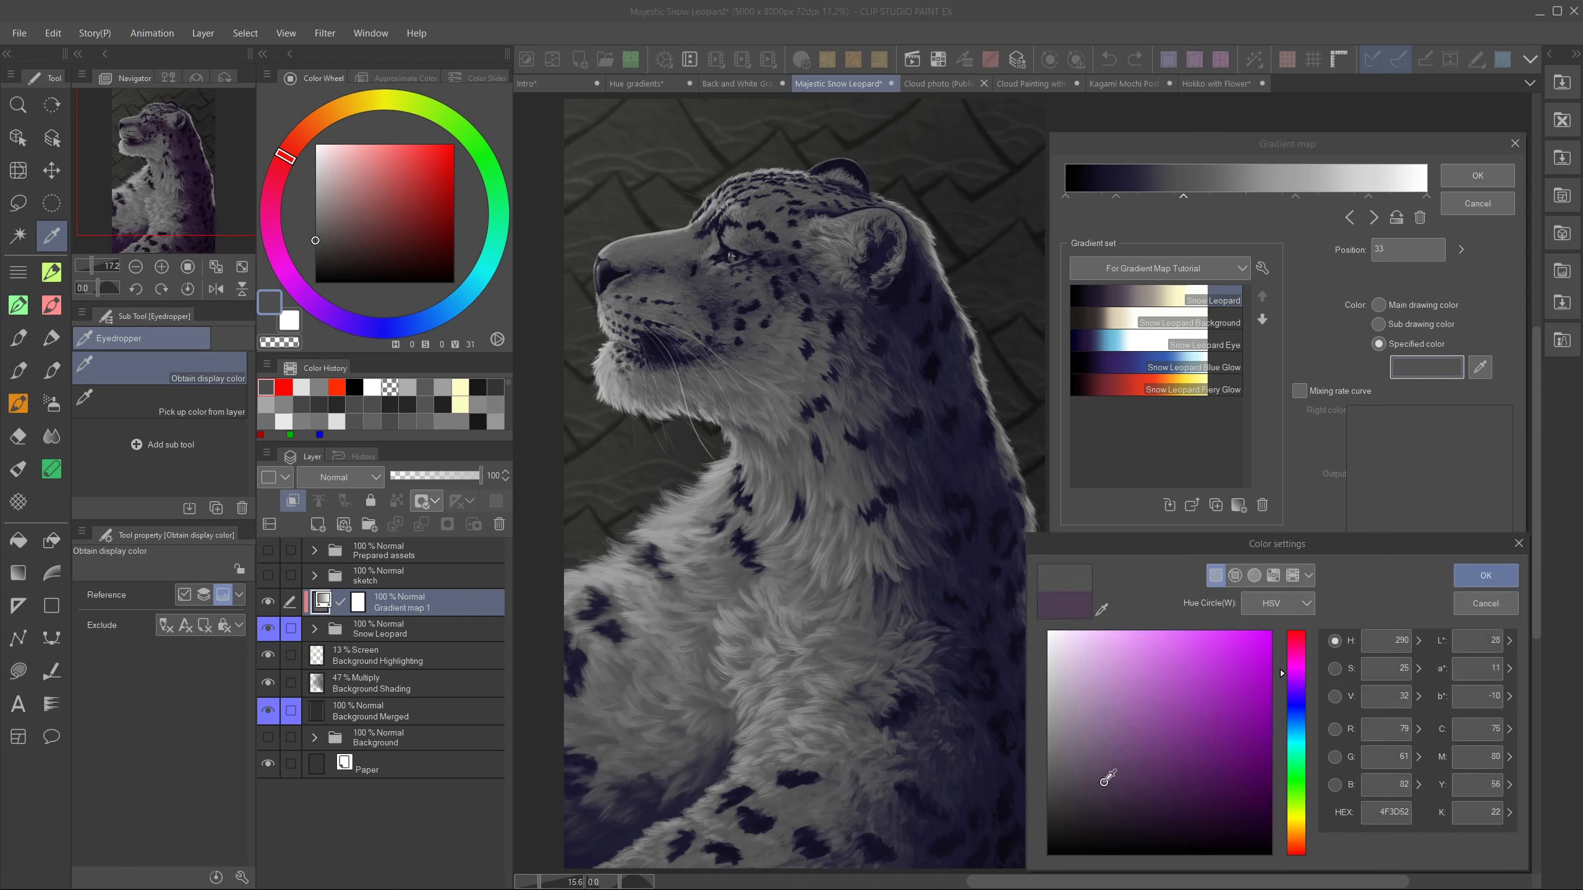
pyautogui.click(1486, 576)
# - Set the node at position 64 to a warm beige grey and the node at 84 to pale yellow with HSV 55, 21, 100
pyautogui.click(1440, 369)
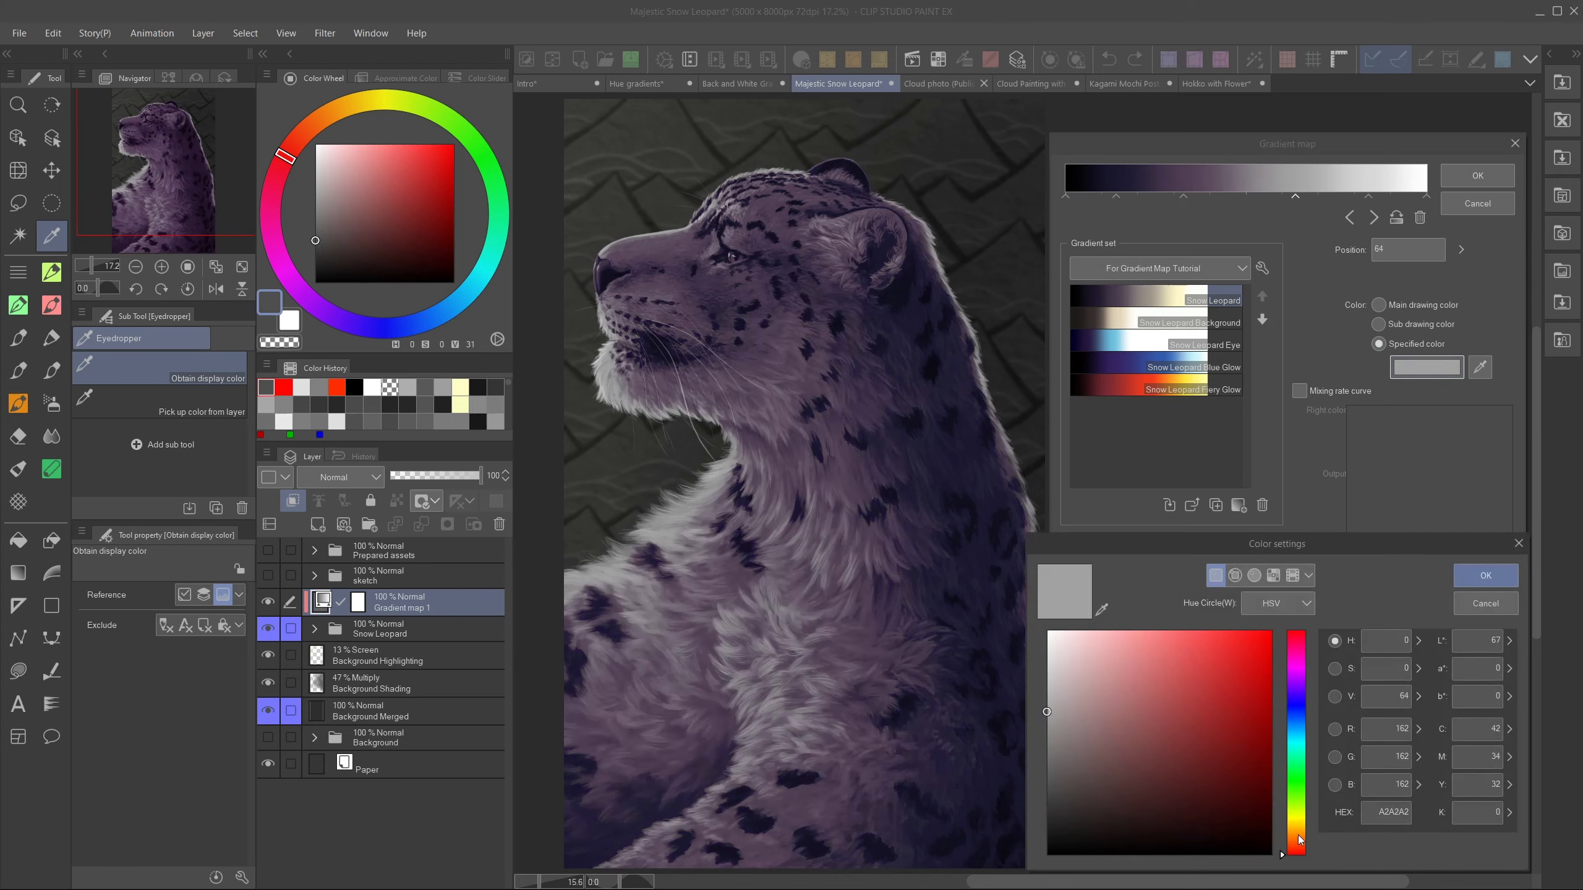
pyautogui.click(1502, 573)
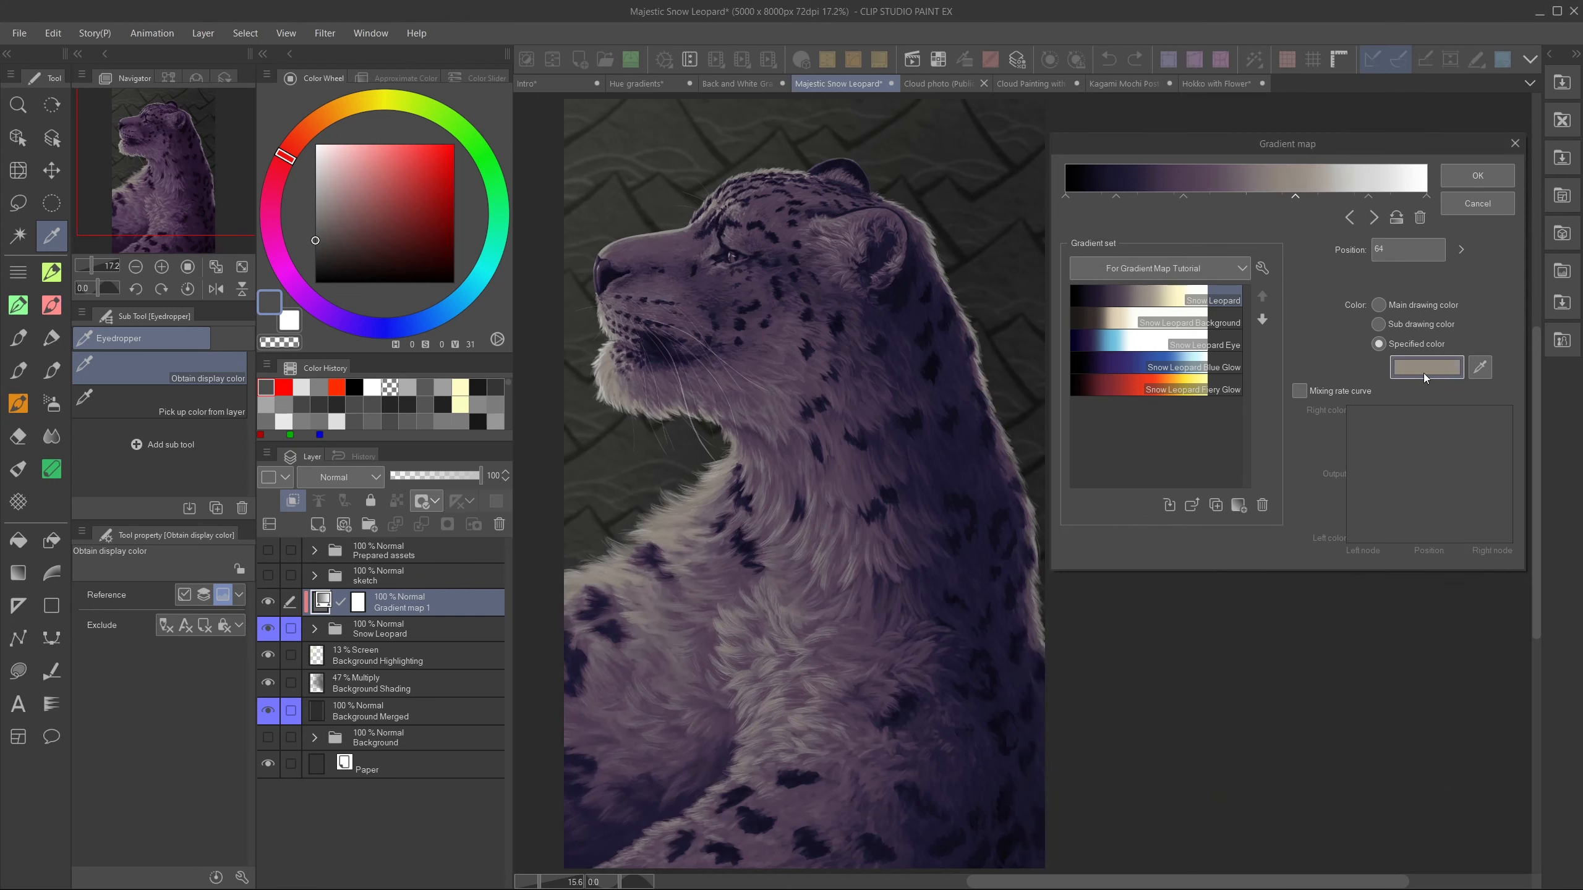
pyautogui.click(1370, 196)
pyautogui.click(1437, 373)
pyautogui.click(1295, 821)
pyautogui.moveTo(1100, 649); pyautogui.dragTo(1092, 617)
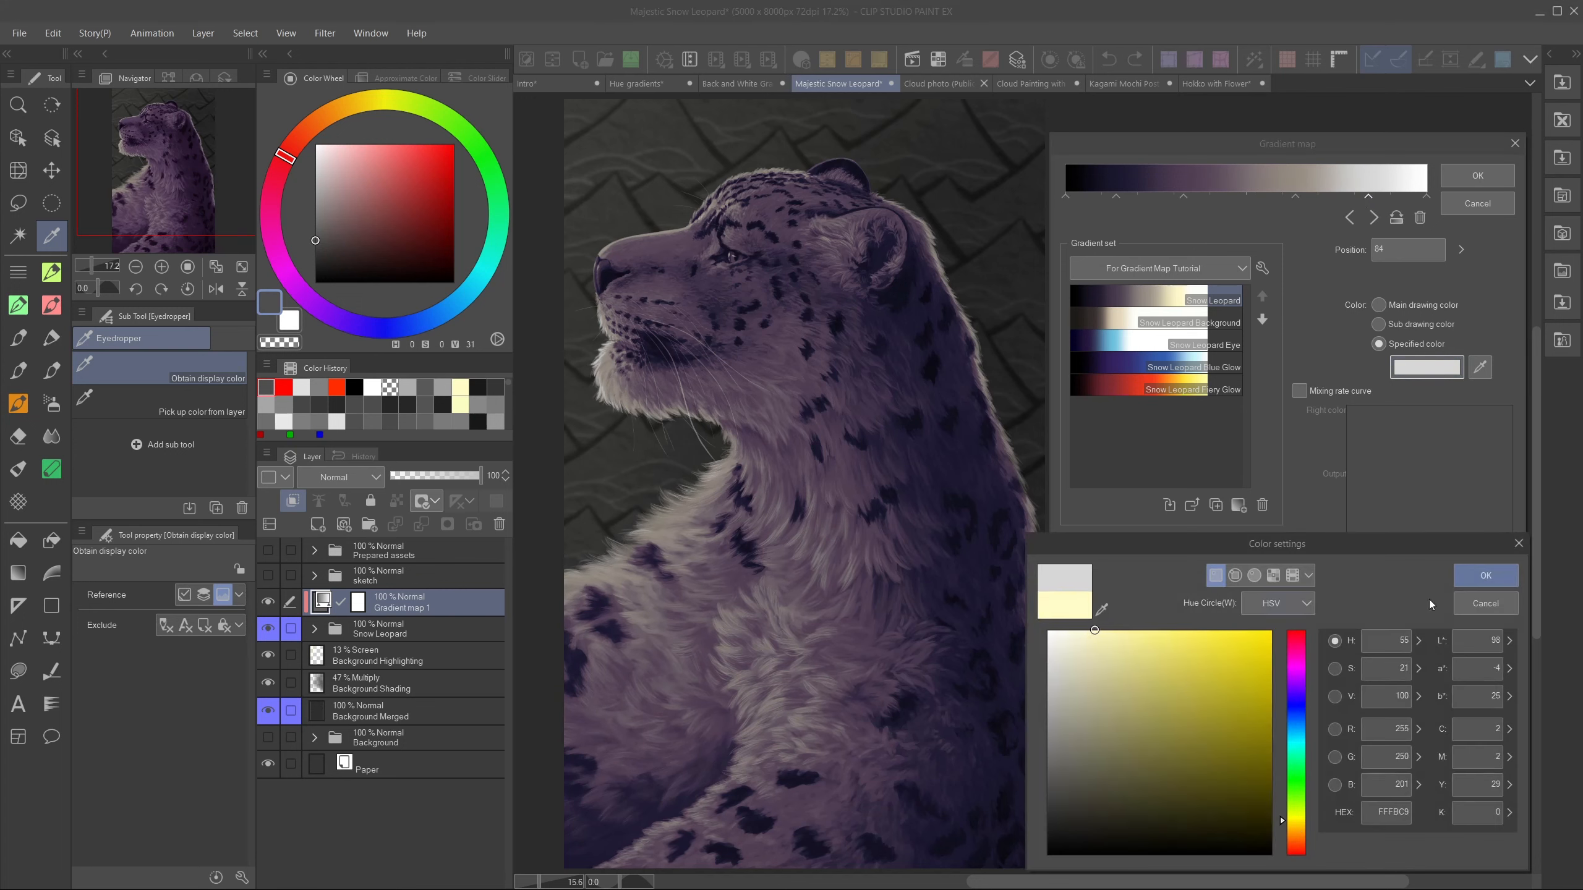
pyautogui.click(1486, 576)
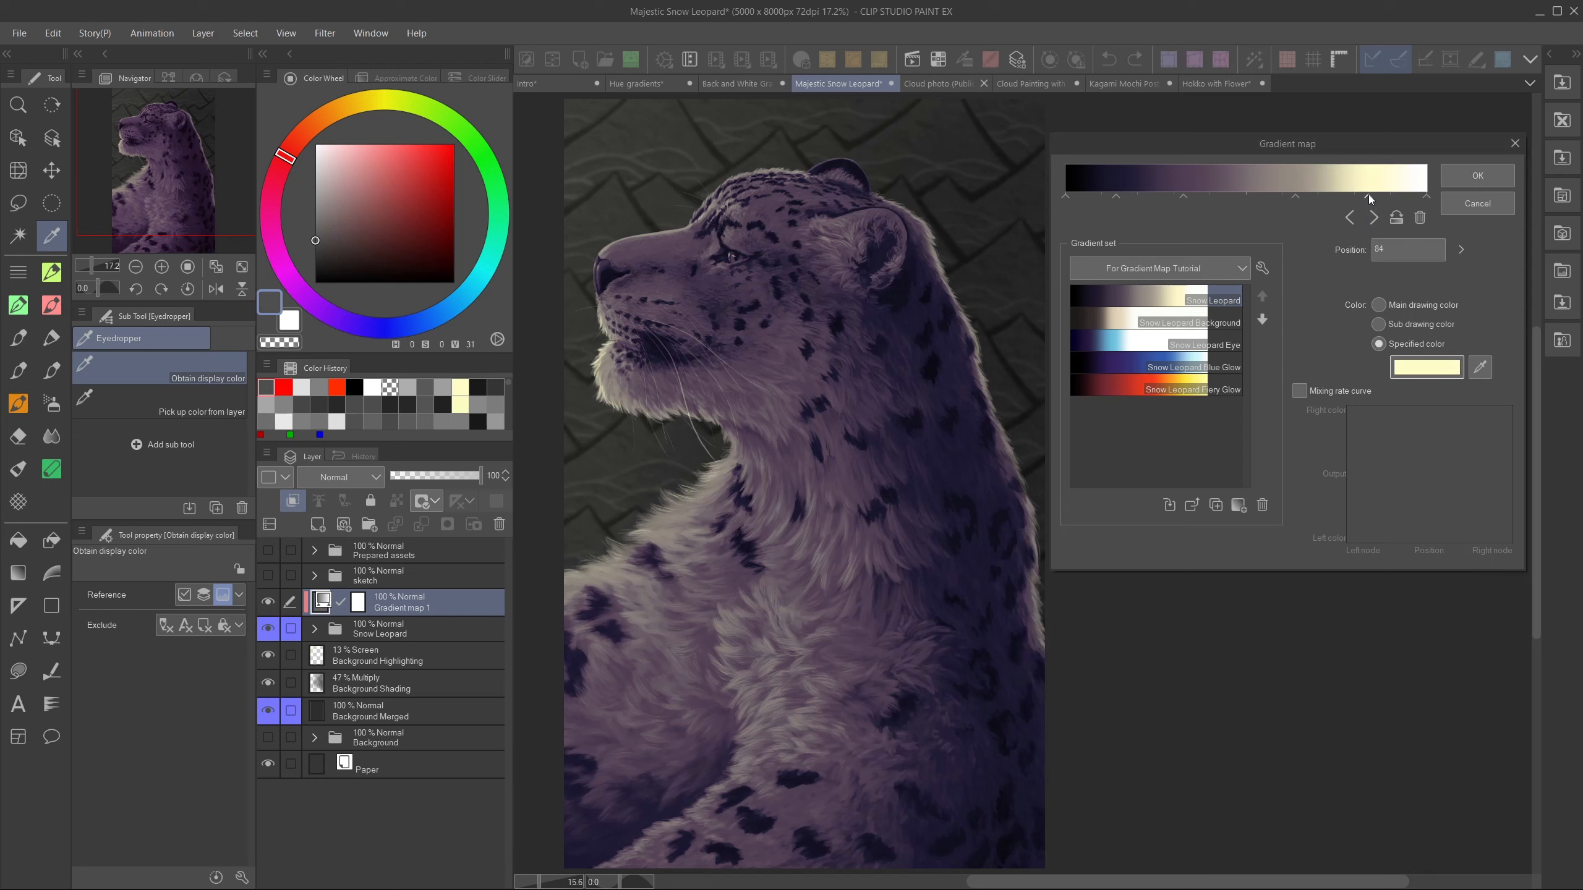
# - Shift the white, pale yellow and beige nodes toward the dark end and fine-tune the purple and dark blue nodes
pyautogui.moveTo(1427, 197); pyautogui.dragTo(1276, 198)
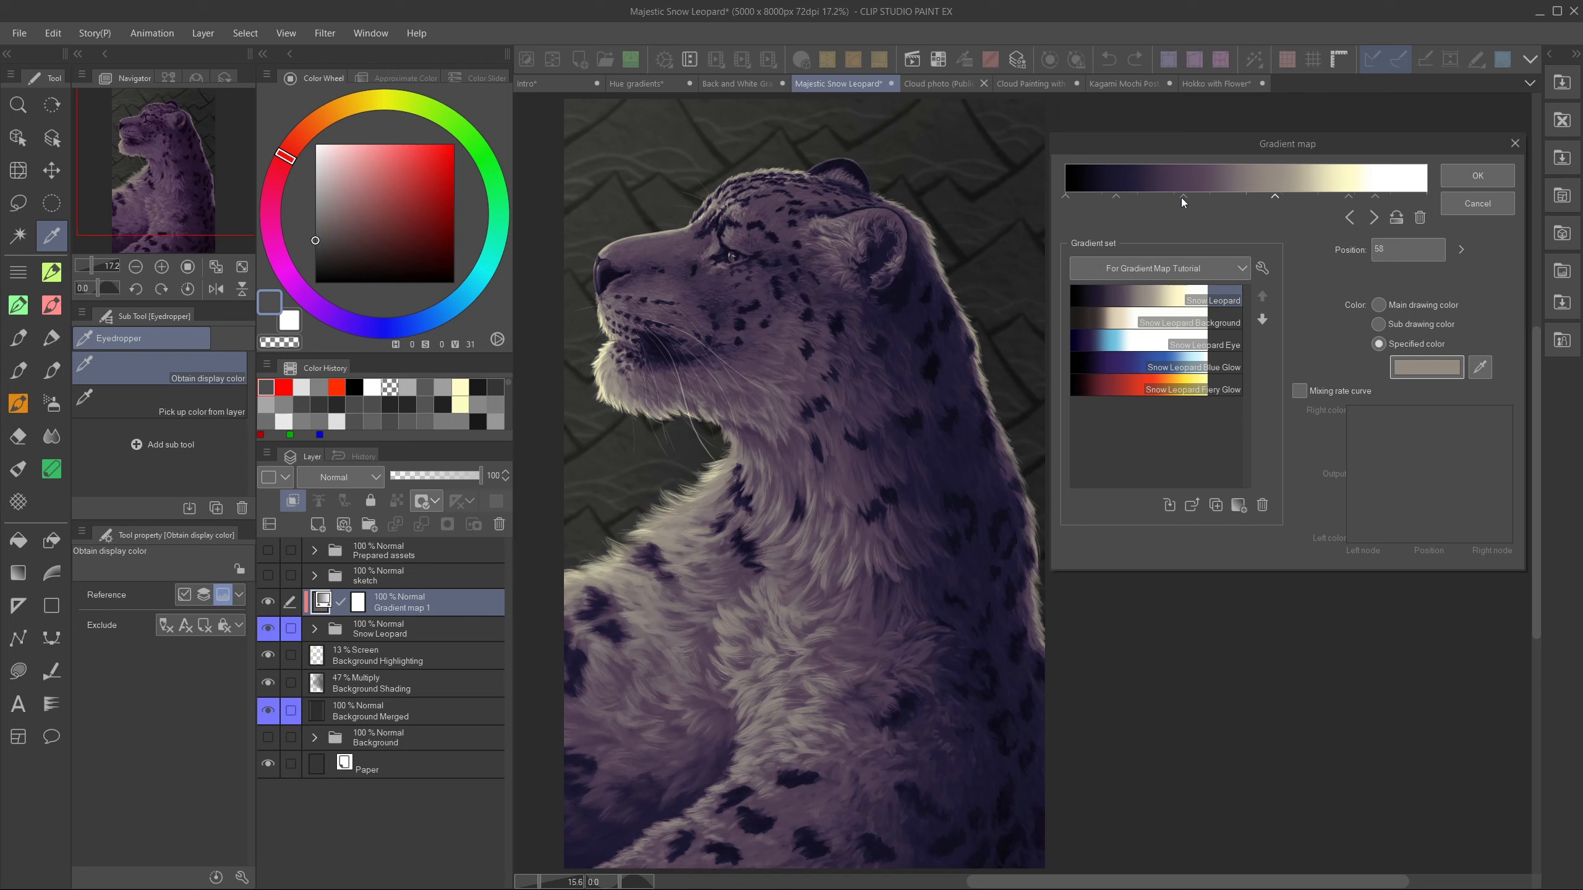
pyautogui.moveTo(1182, 199); pyautogui.dragTo(1103, 198)
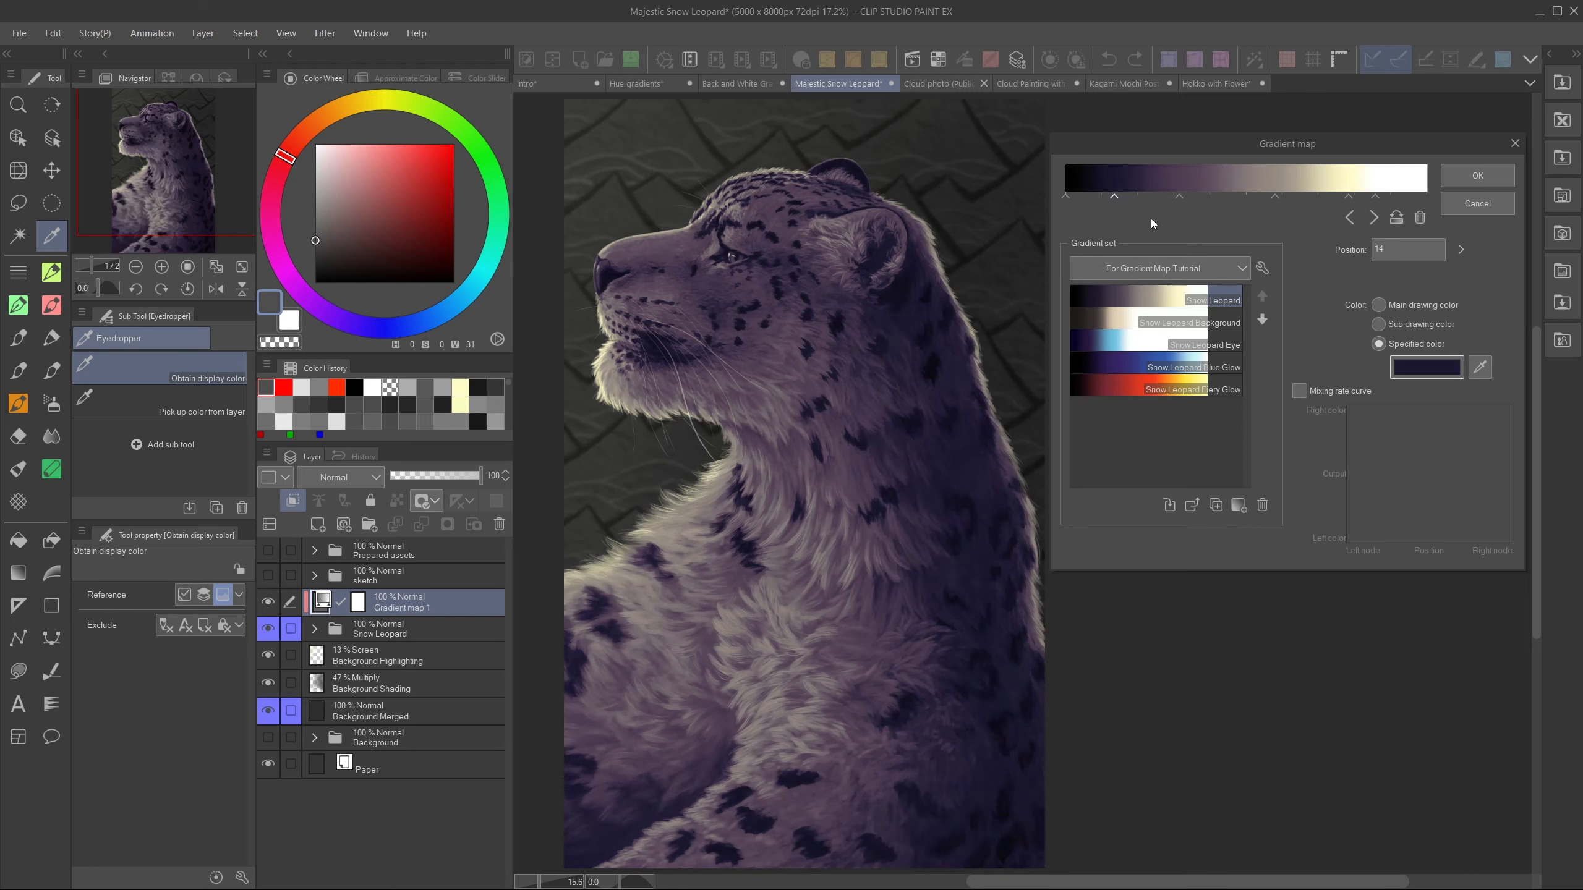
# - Apply the Snow Leopard preset to the leopard's gradient map, review each of its nodes and accept the gradient
pyautogui.click(1159, 295)
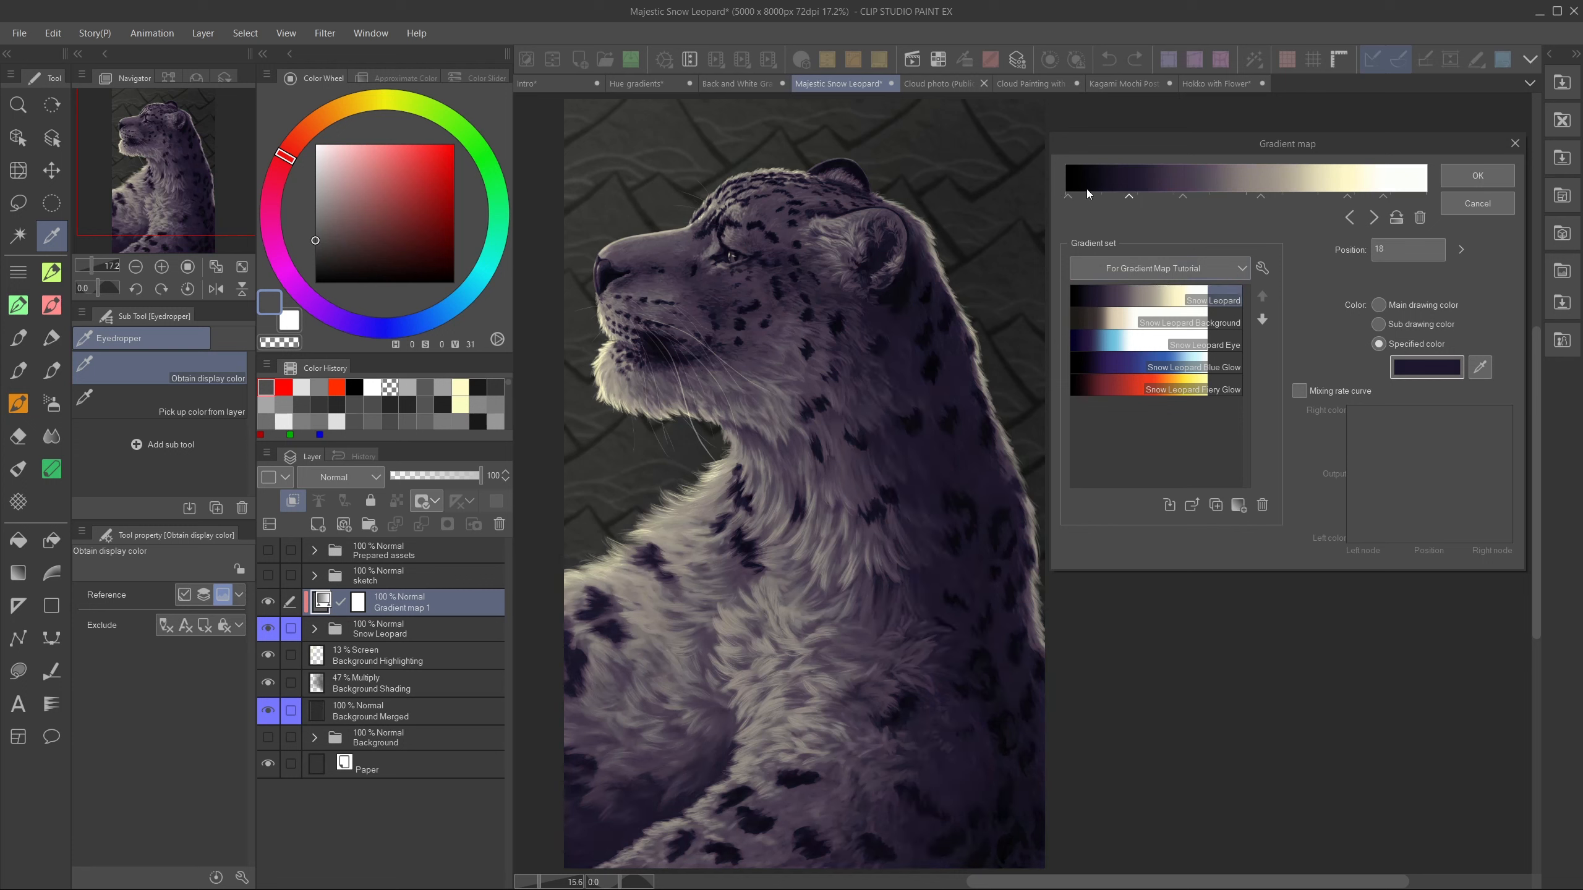
pyautogui.click(1067, 197)
pyautogui.click(1129, 198)
pyautogui.click(1182, 198)
pyautogui.click(1260, 199)
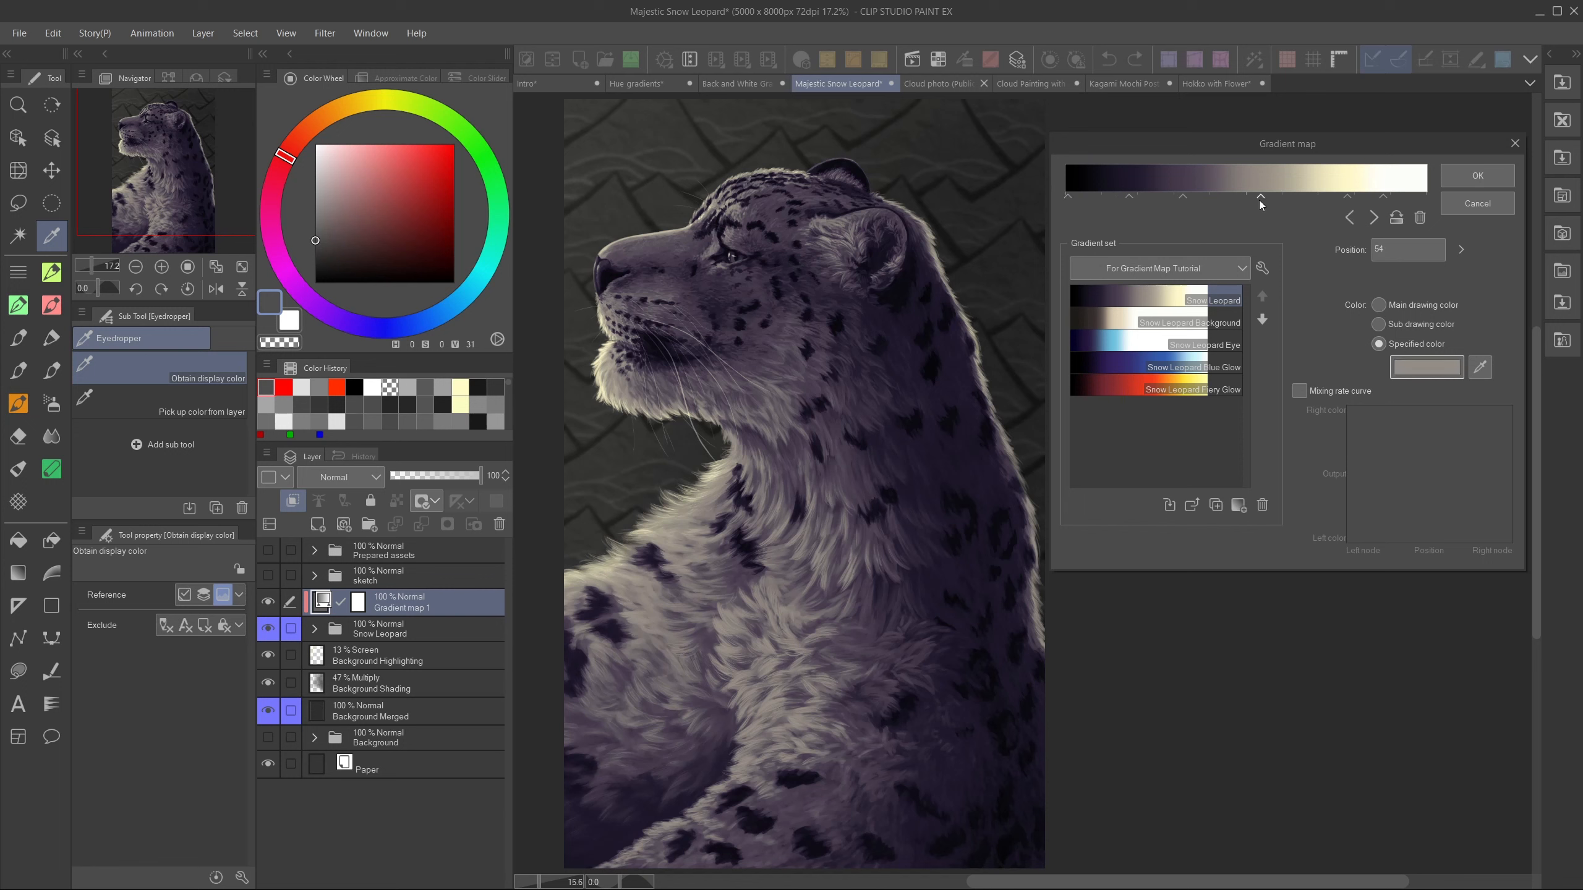
pyautogui.click(1349, 199)
pyautogui.click(1383, 198)
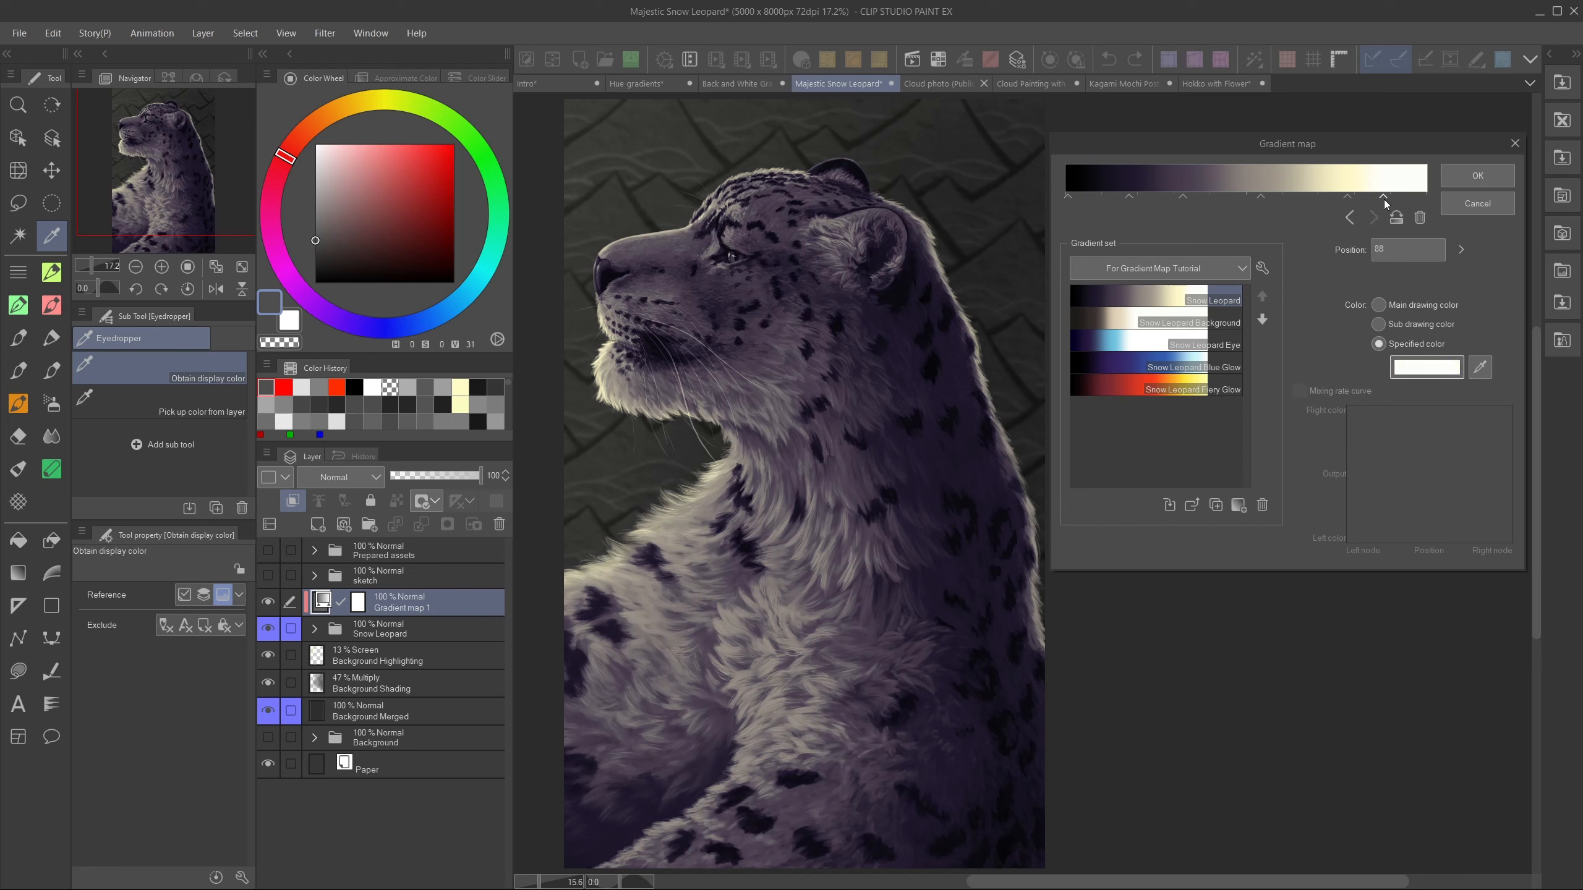
pyautogui.click(1474, 178)
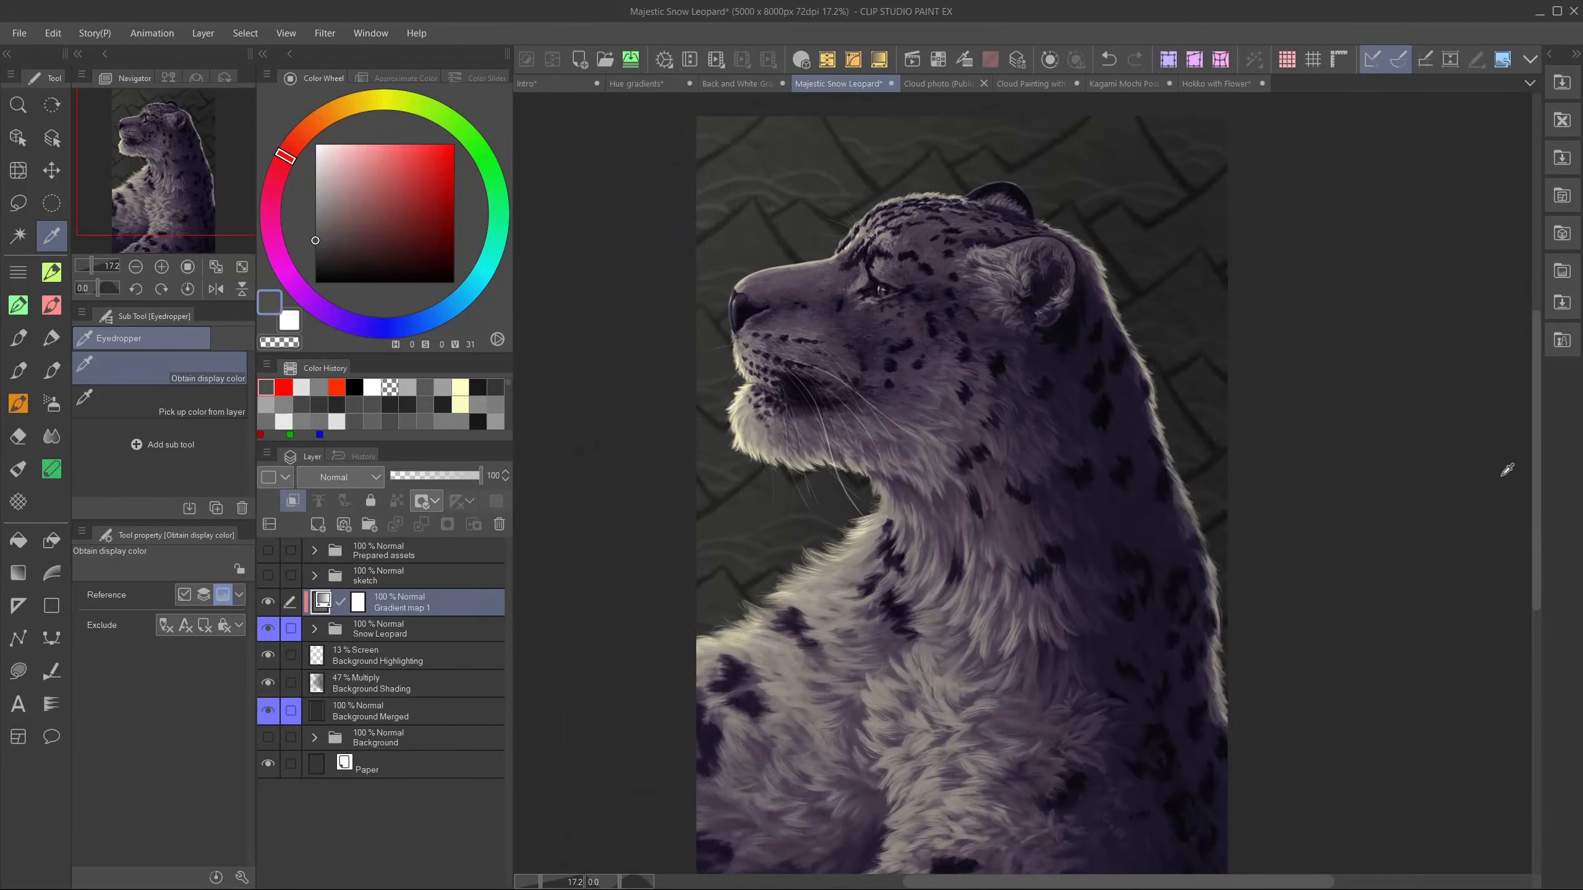
pyautogui.moveTo(1140, 642); pyautogui.dragTo(822, 568)
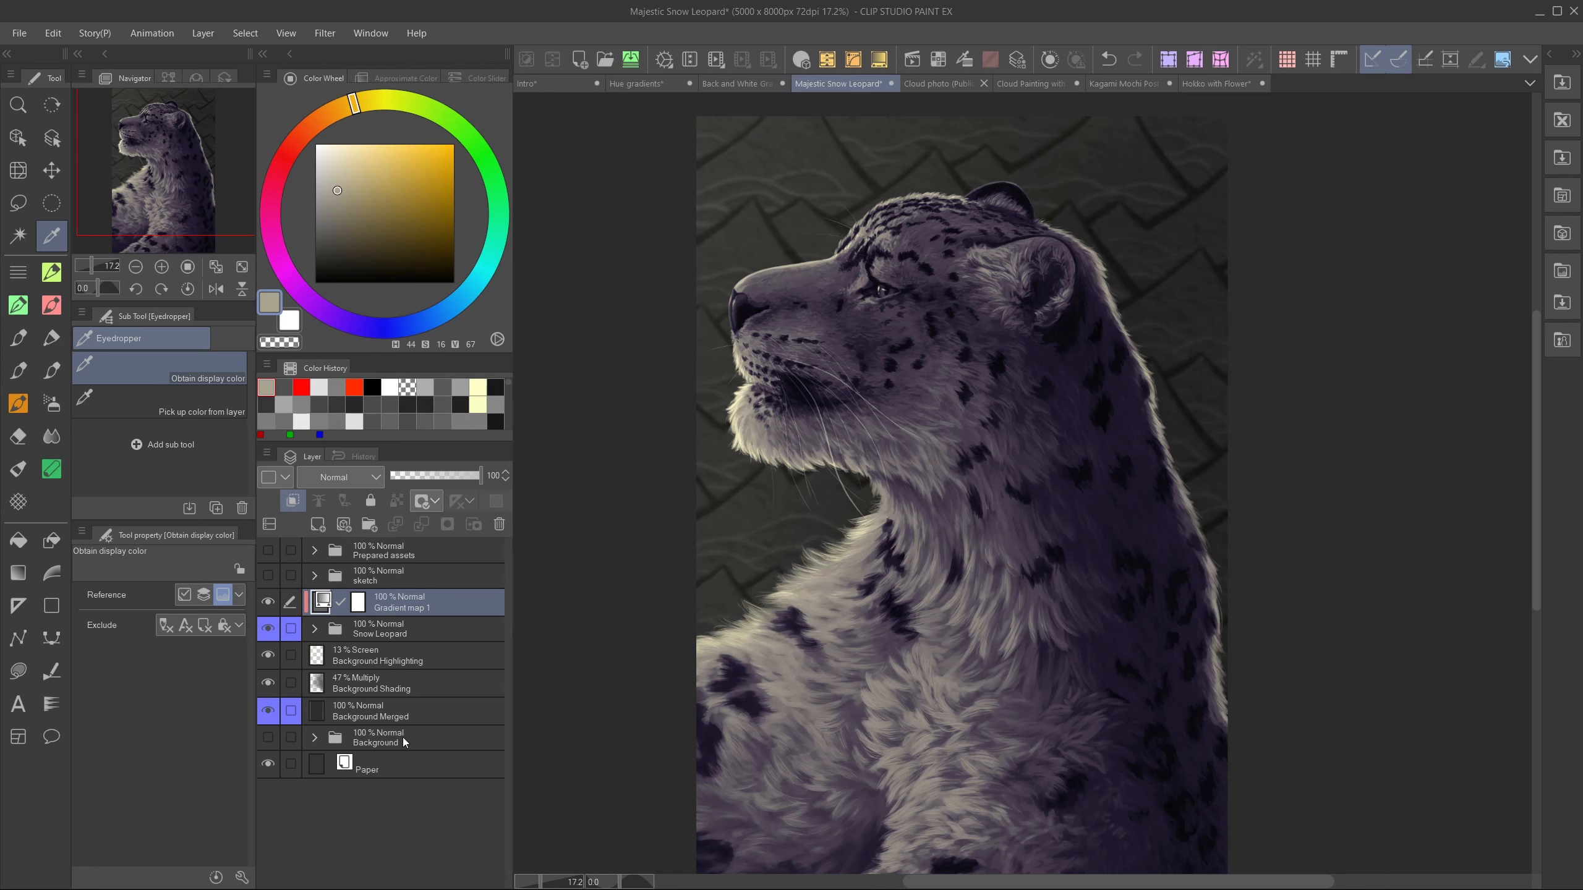
# - Add a gradient map correction layer above Background Merged and apply the Snow Leopard Background preset
pyautogui.click(403, 703)
pyautogui.rightClick(406, 702)
pyautogui.moveTo(527, 302)
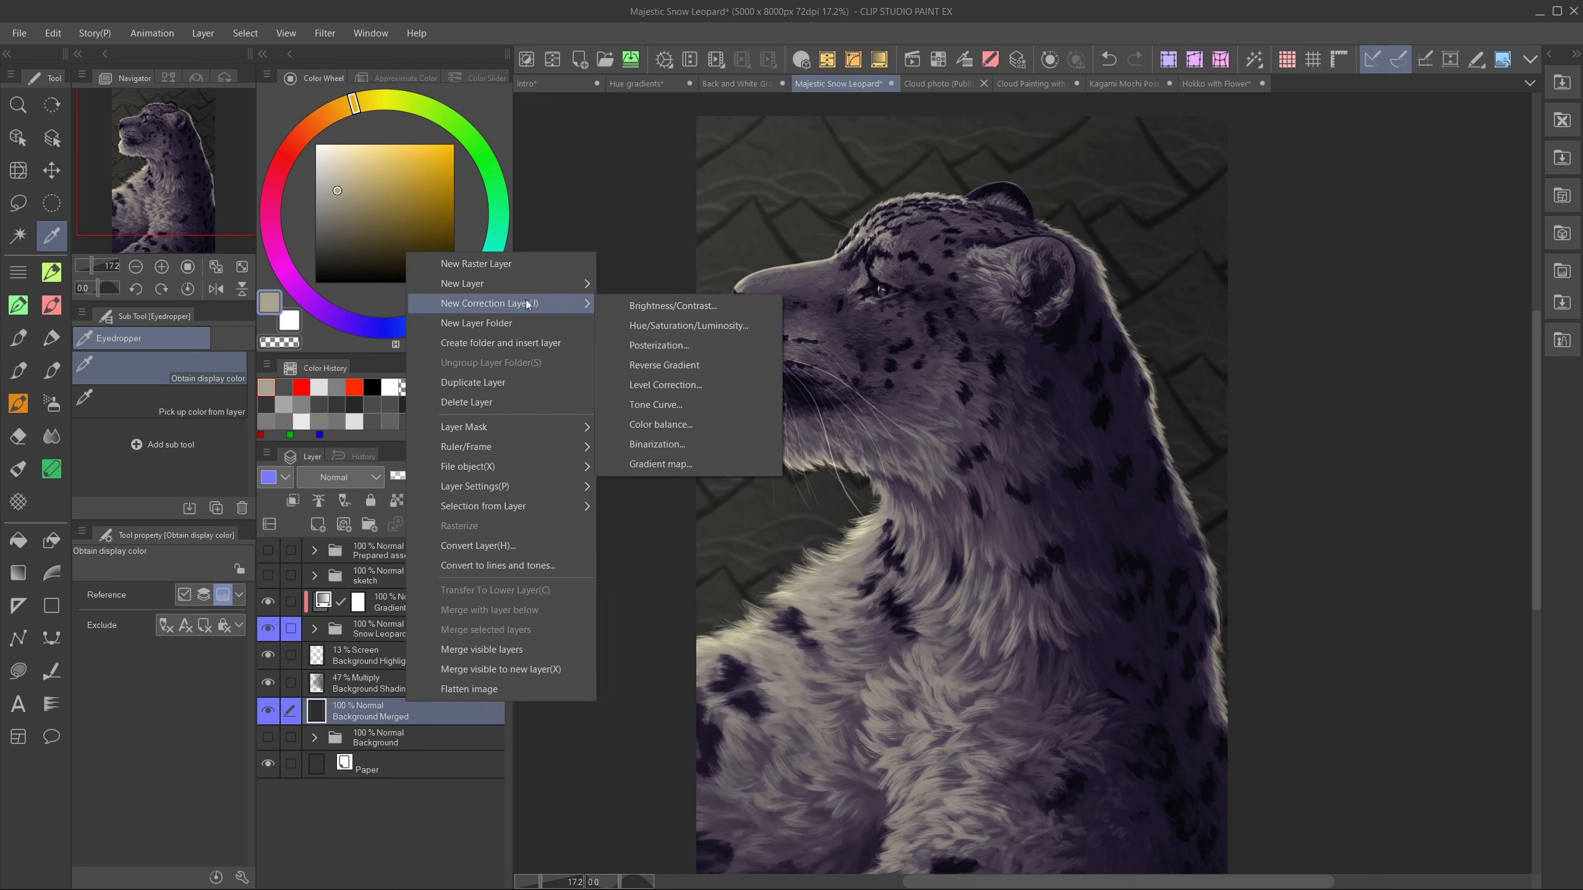
pyautogui.click(686, 465)
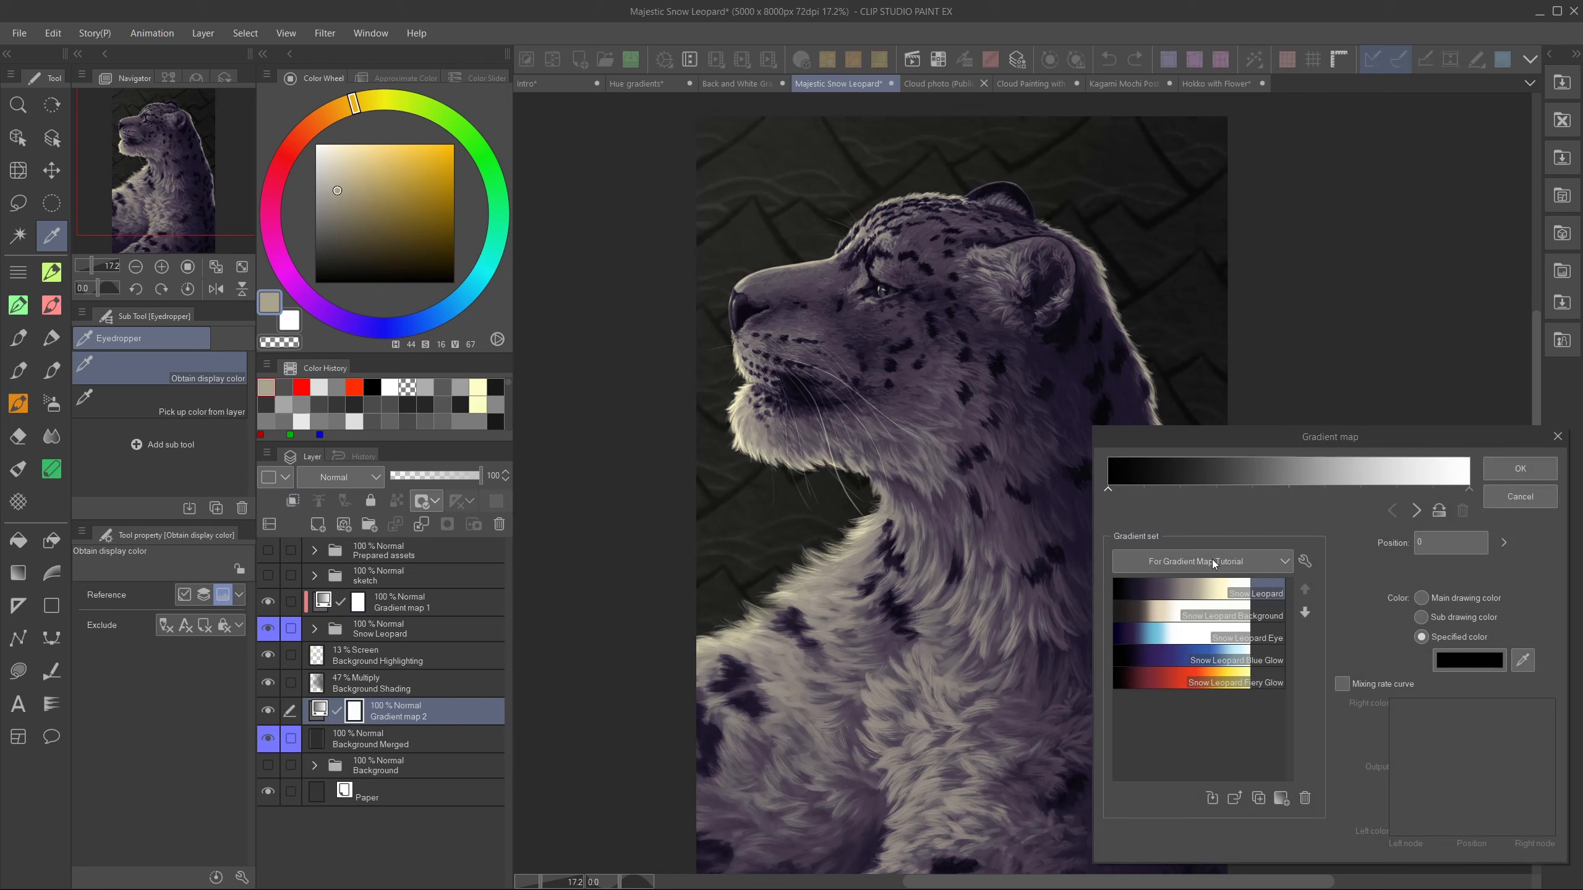
pyautogui.click(1266, 615)
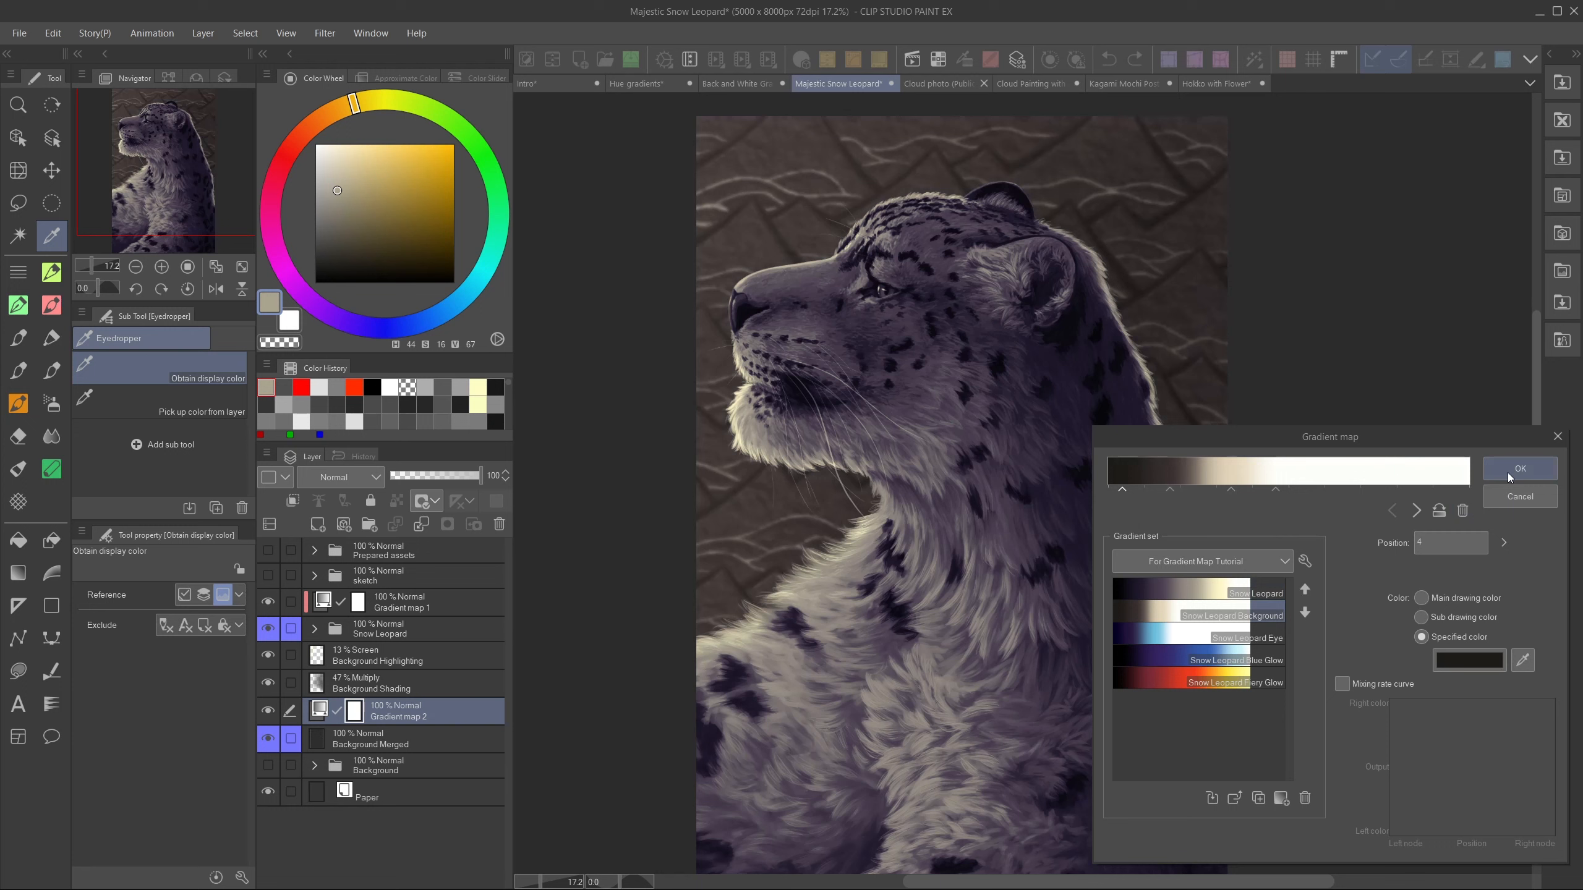
# - Review the background gradient's nodes at positions 17, 34 and 46, and accept the gradient
pyautogui.click(1169, 491)
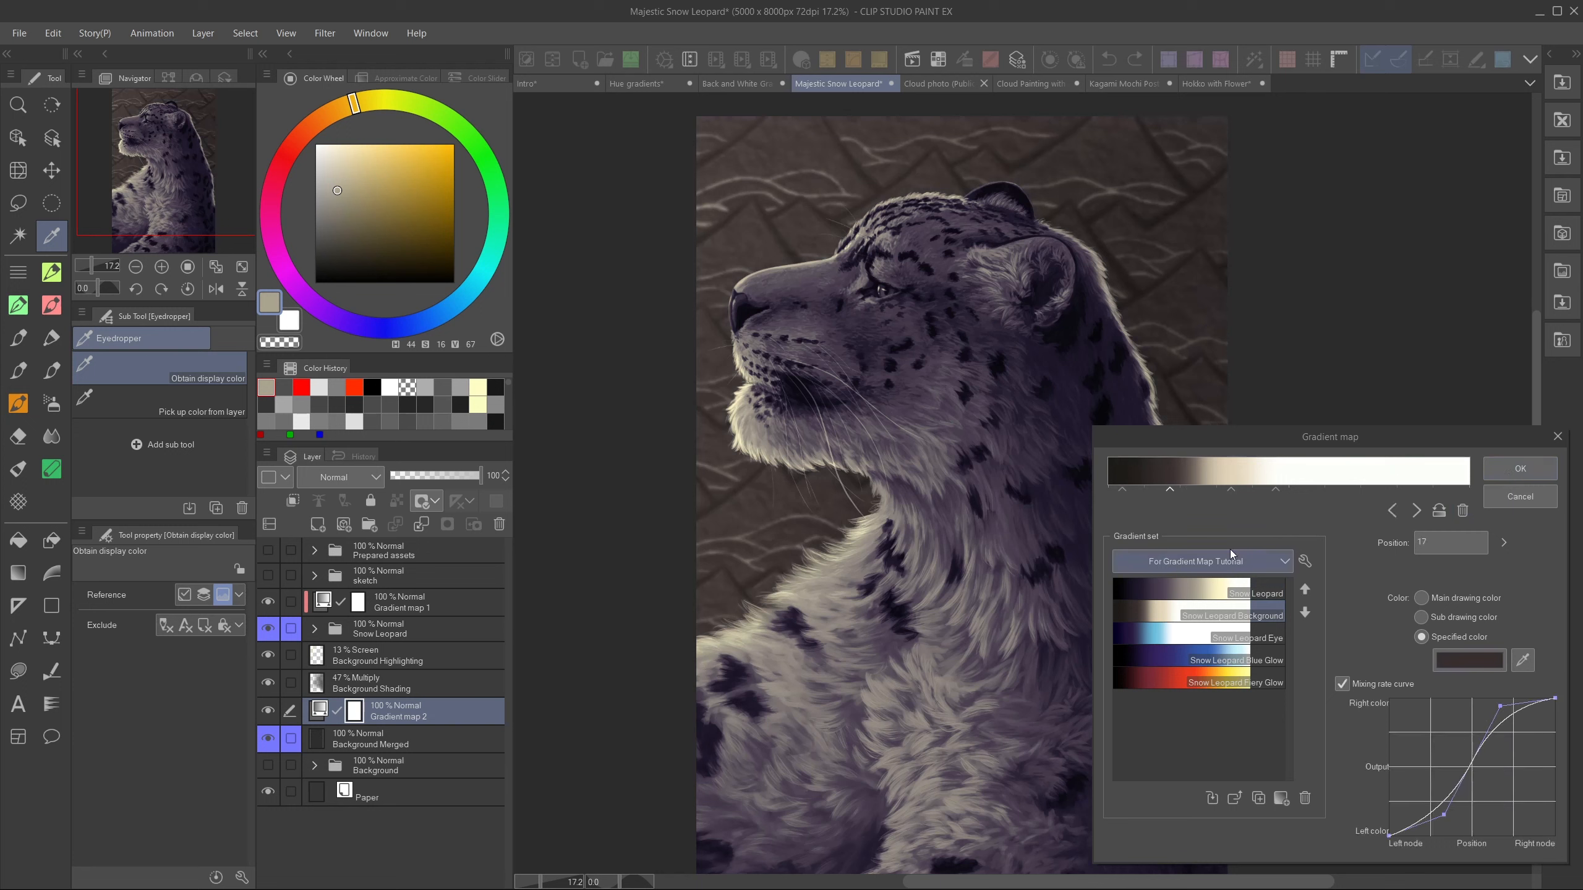
pyautogui.click(1233, 490)
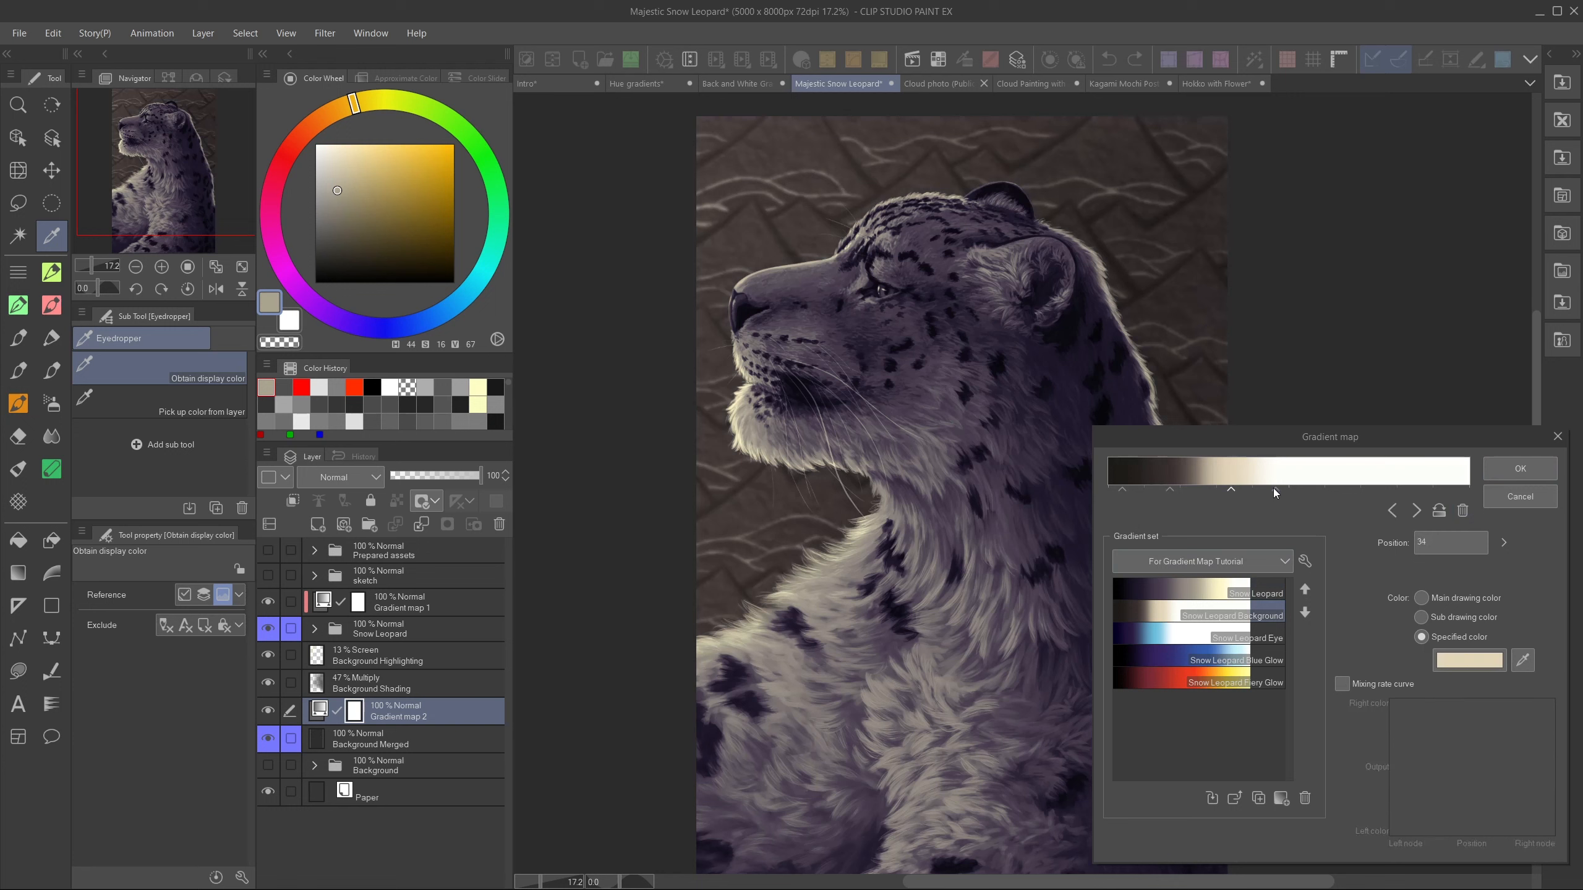
pyautogui.click(1274, 489)
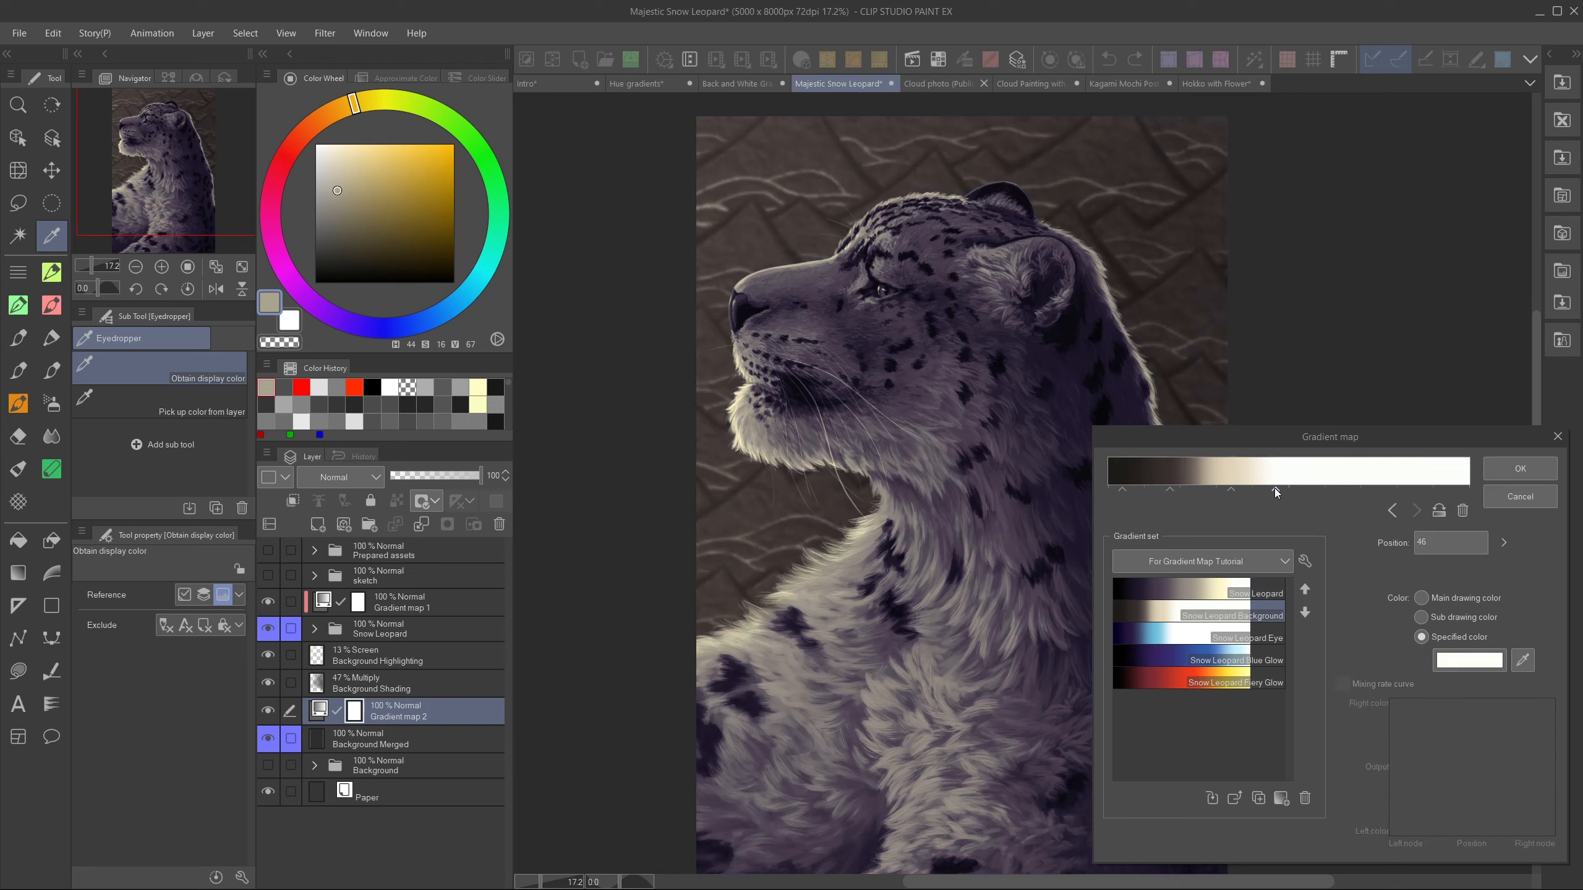
pyautogui.click(1515, 470)
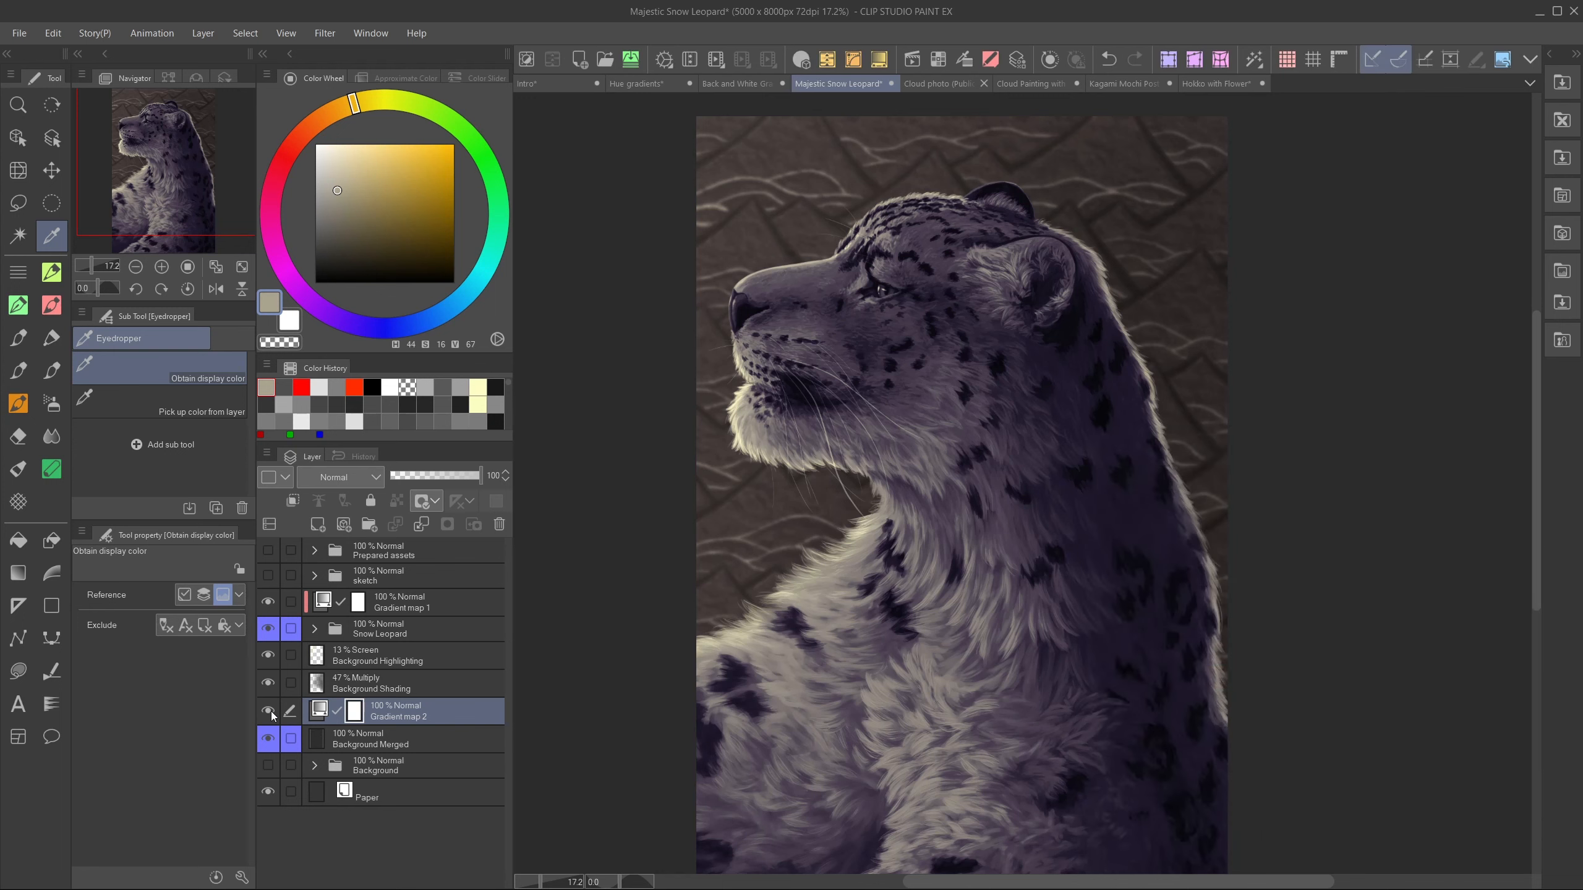
# - Toggle the visibility of the background and leopard gradient maps to compare the painting with and without them
pyautogui.click(268, 711)
pyautogui.click(269, 711)
pyautogui.click(268, 711)
pyautogui.click(268, 602)
pyautogui.click(267, 712)
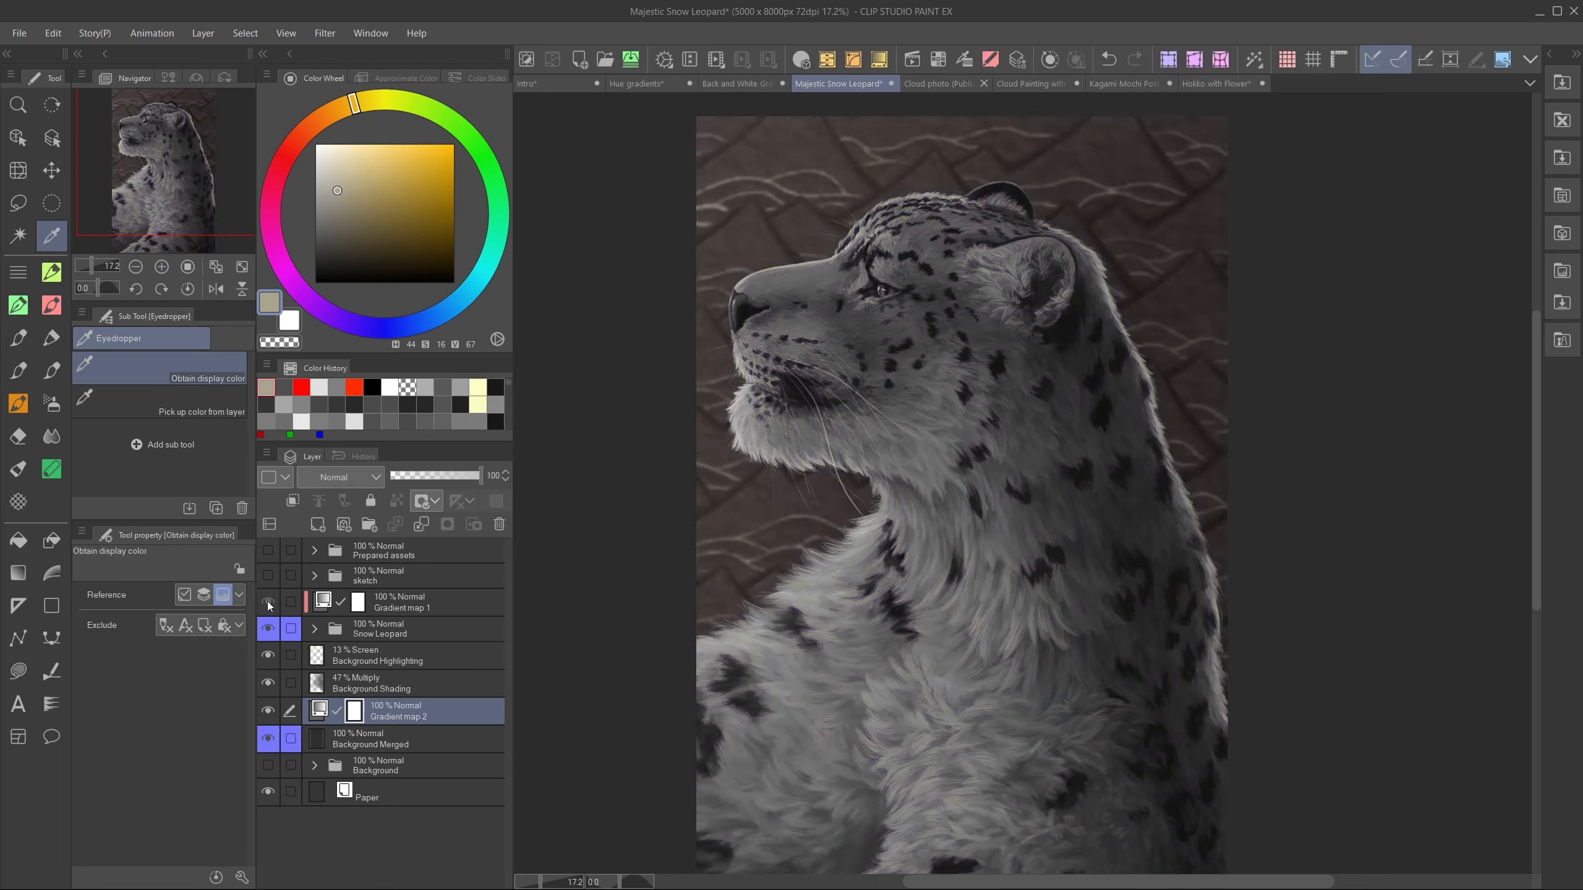
pyautogui.click(268, 602)
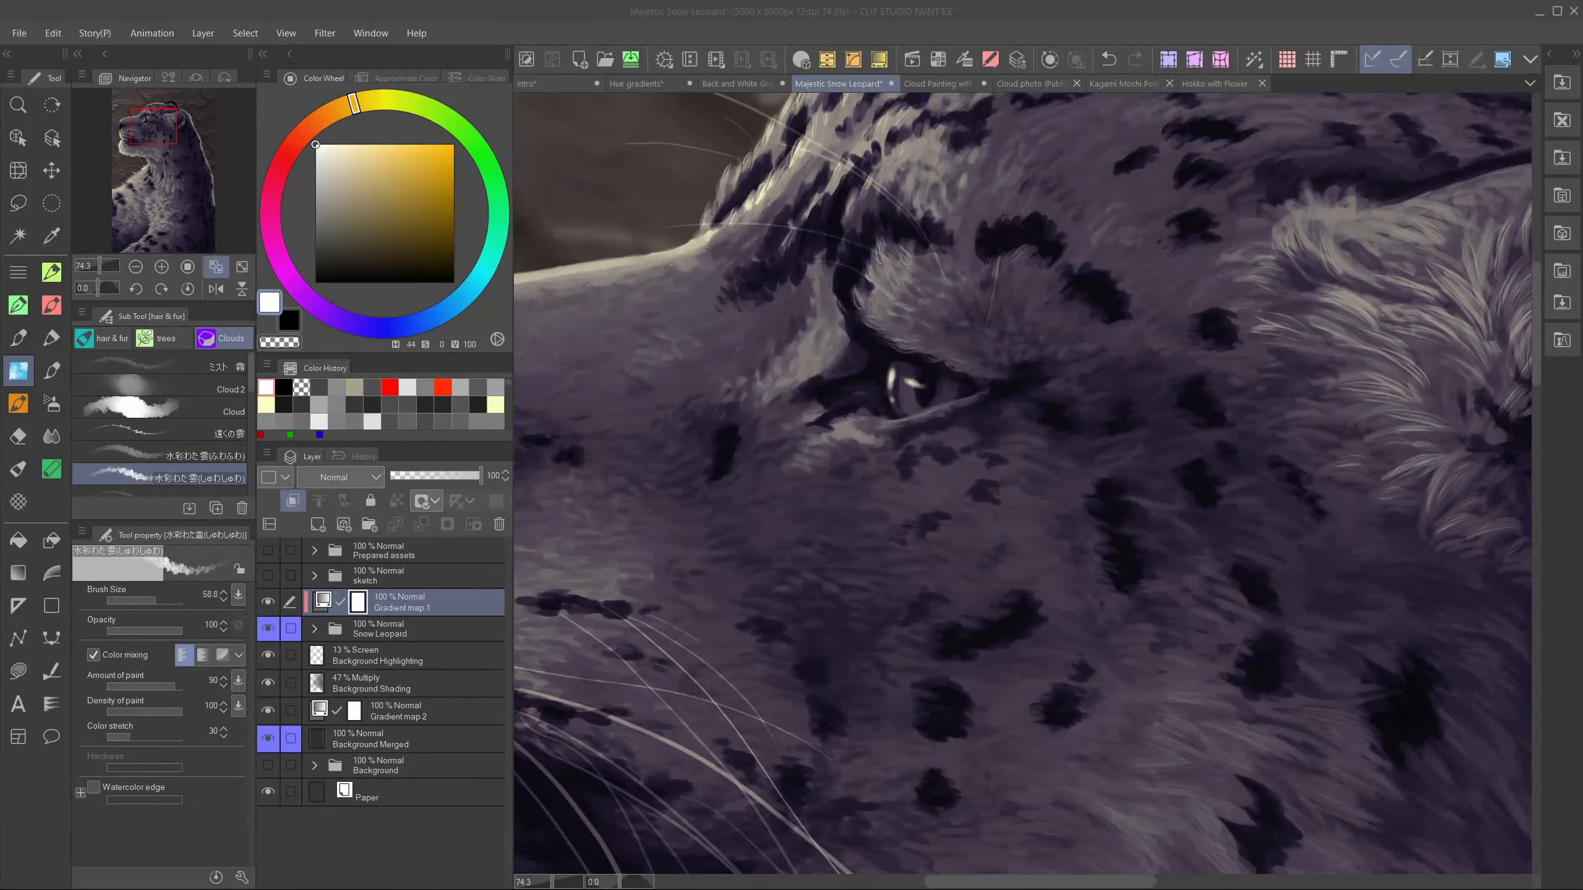
# - Add a gradient map above the leopard's gradient map with its black node changed to red, and set the layer's opacity to 67%
pyautogui.rightClick(444, 604)
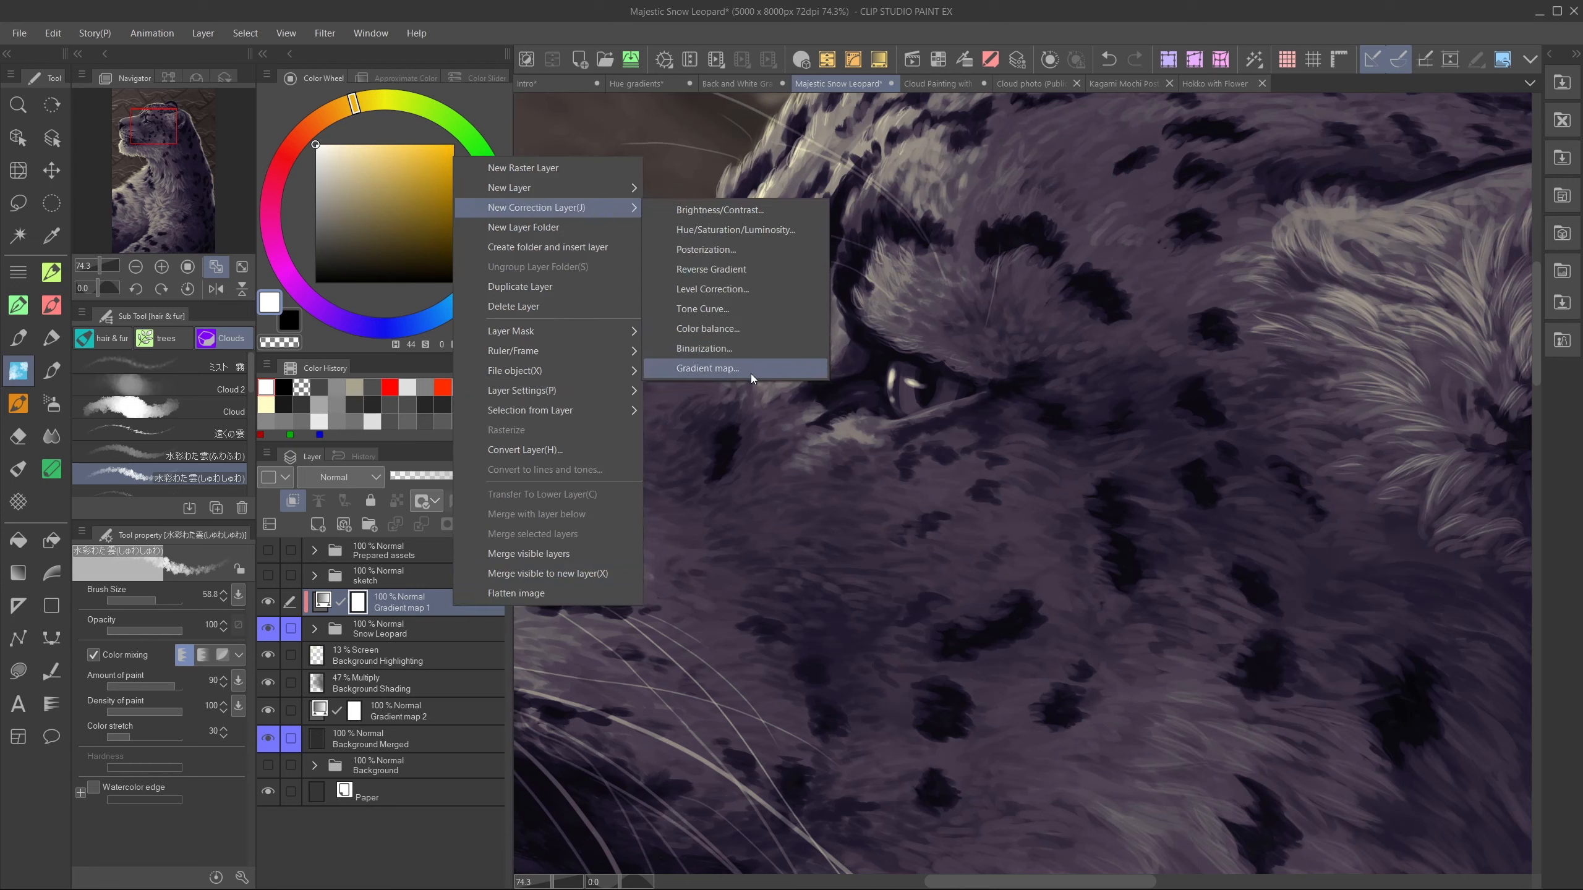
pyautogui.click(754, 374)
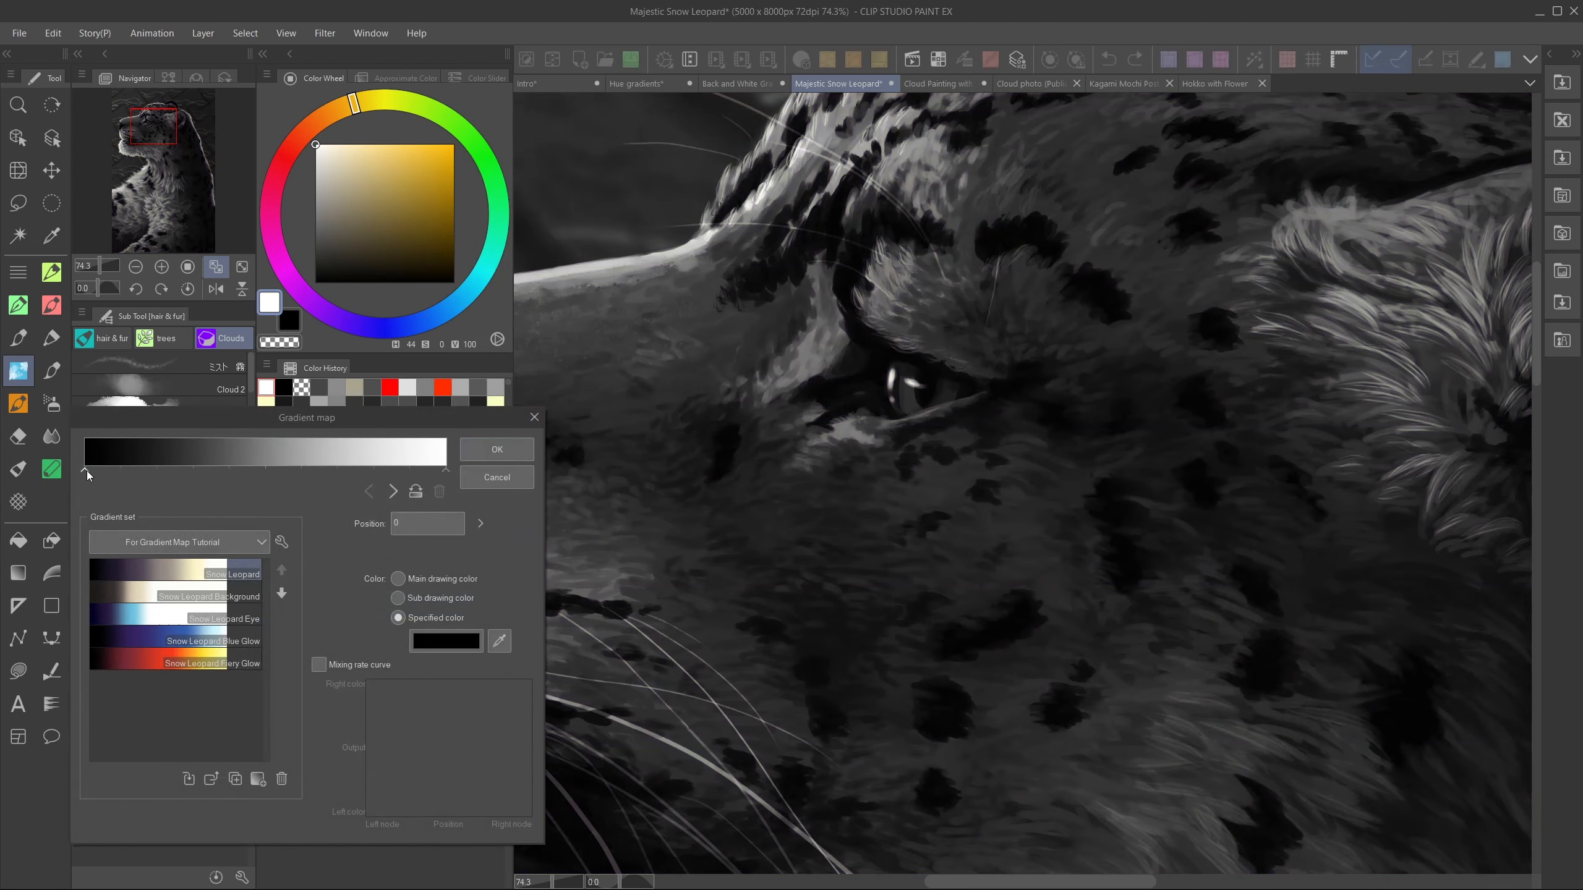
pyautogui.click(468, 642)
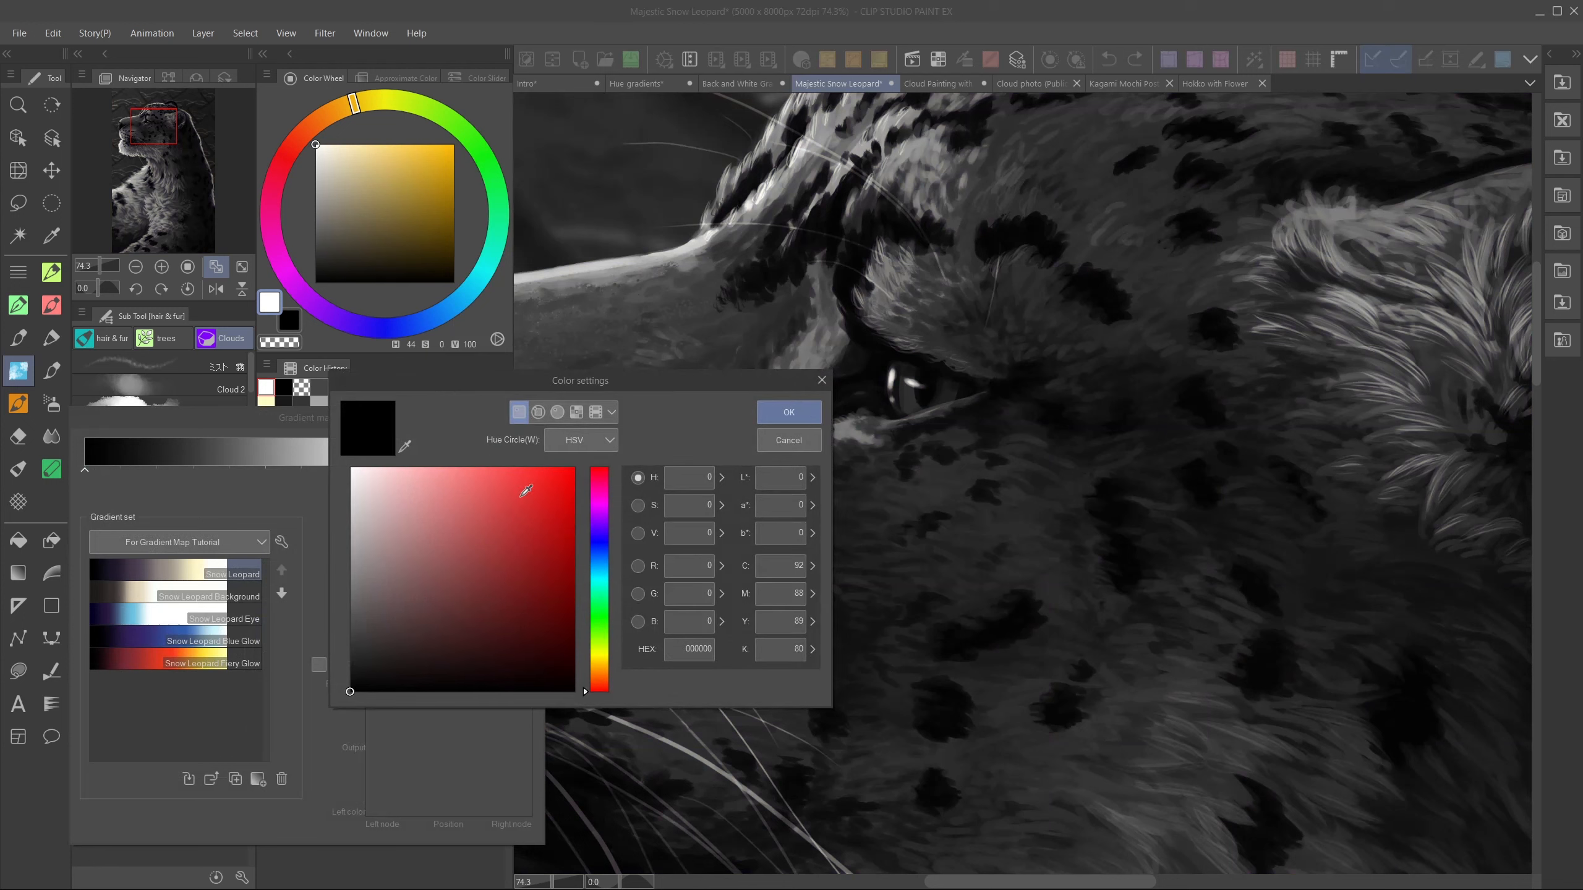
pyautogui.click(533, 481)
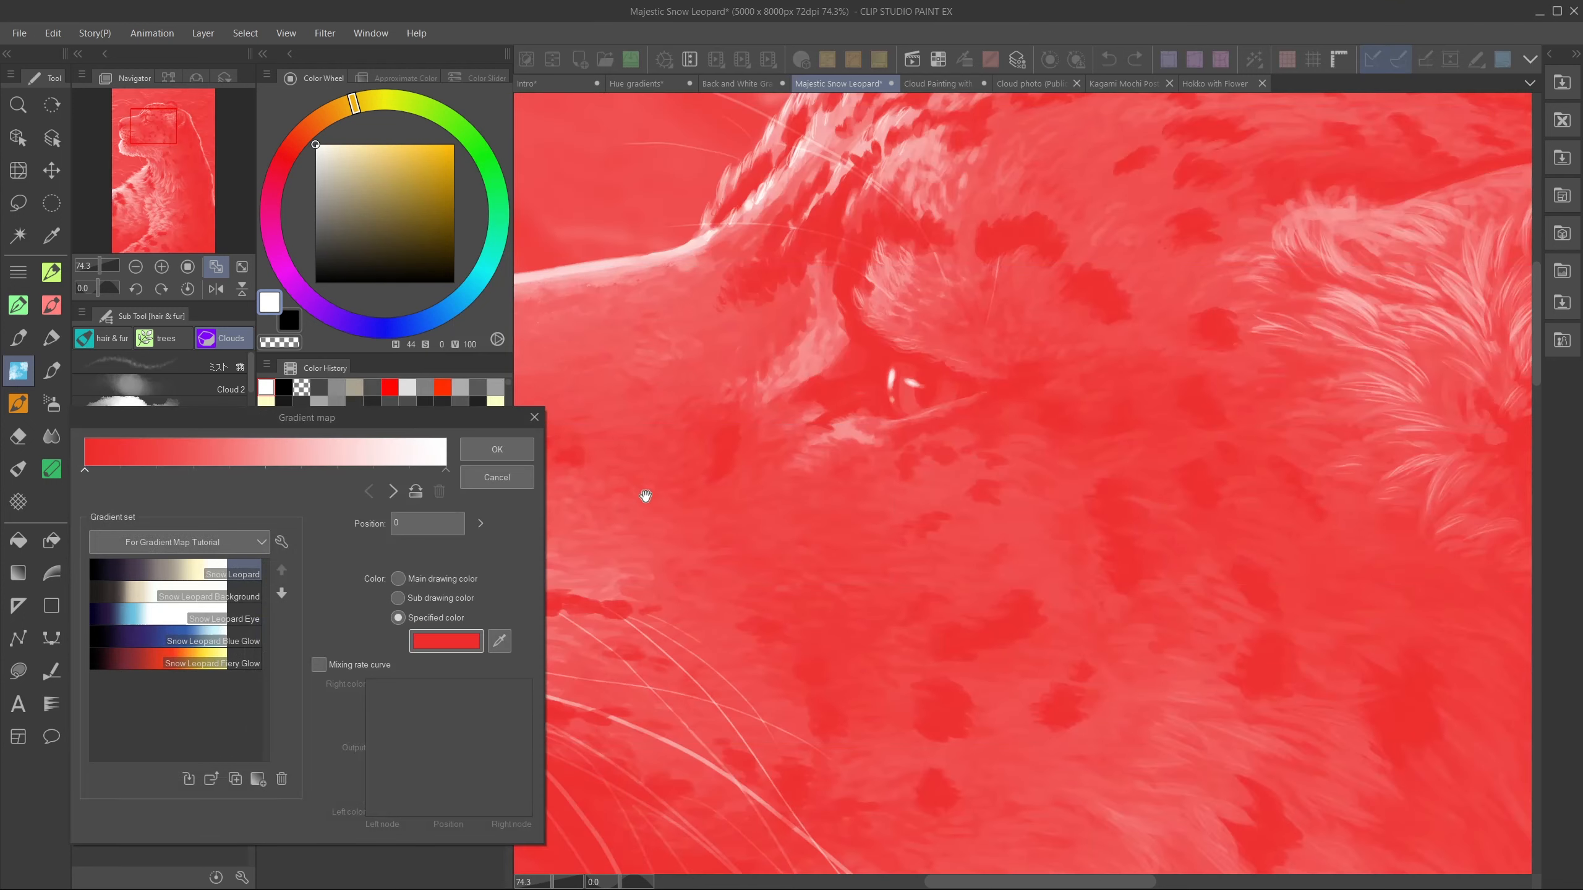
pyautogui.click(487, 457)
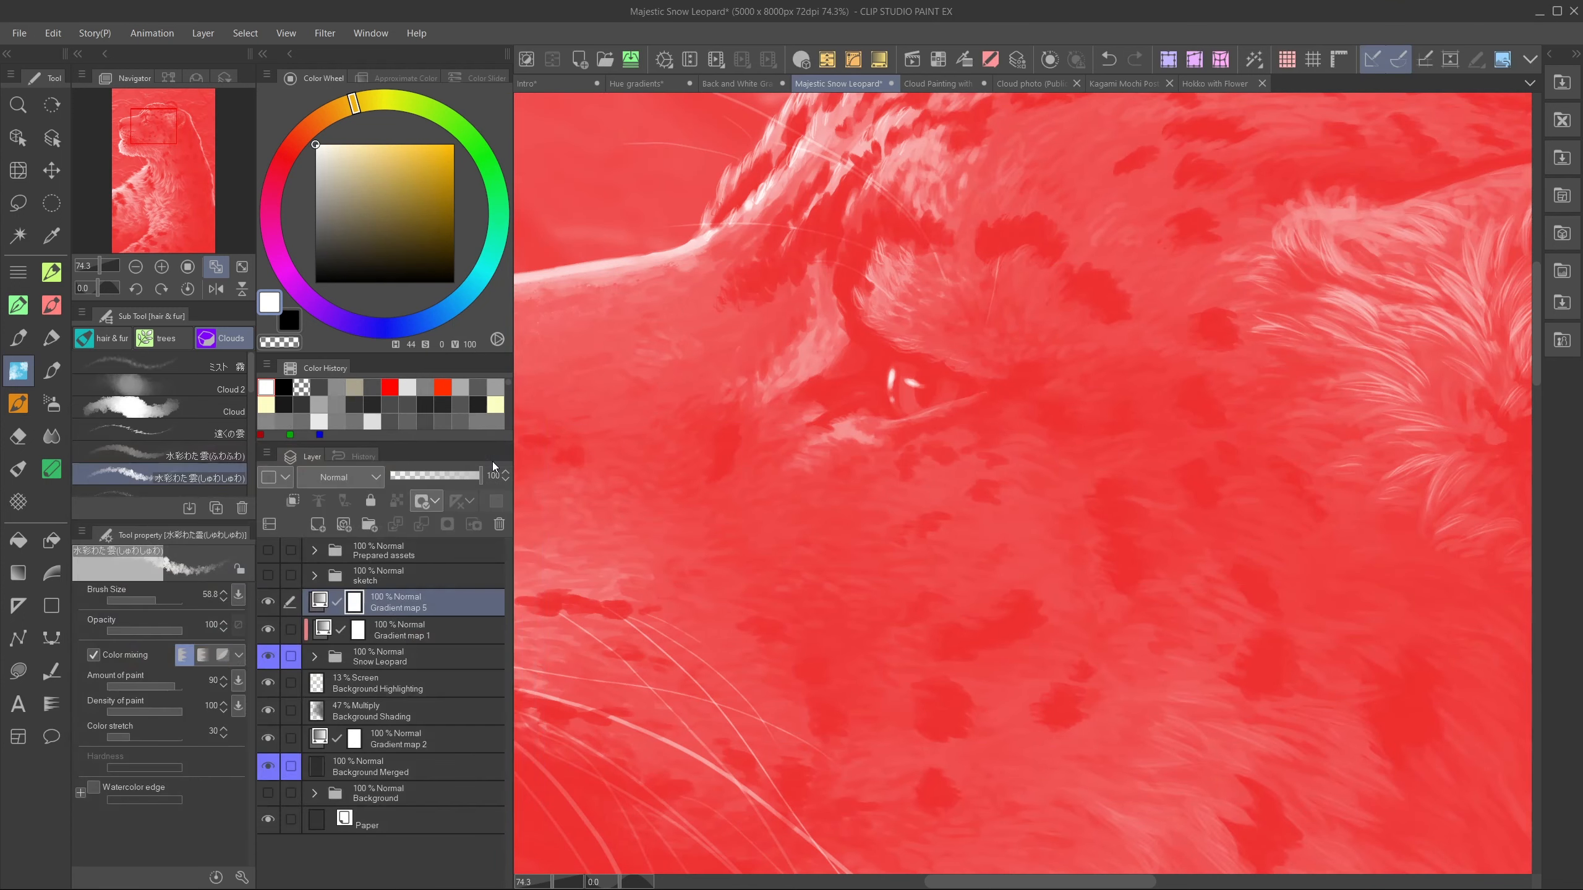
pyautogui.click(448, 477)
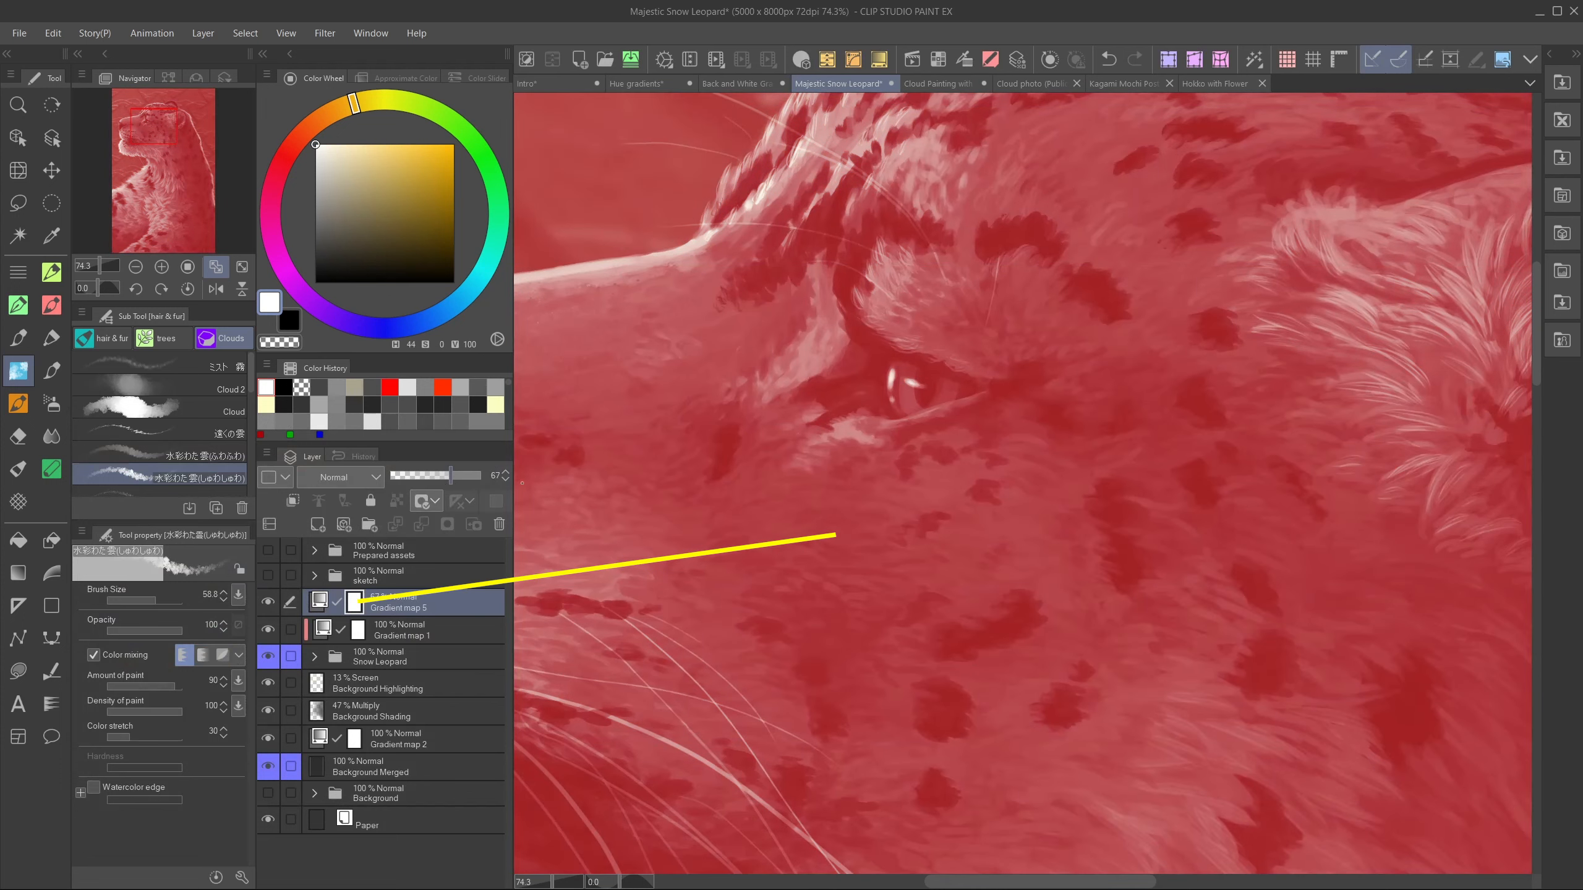
# - Clear the new gradient map's layer mask and paint the effect back in over the leopard's eye only
pyautogui.click(355, 602)
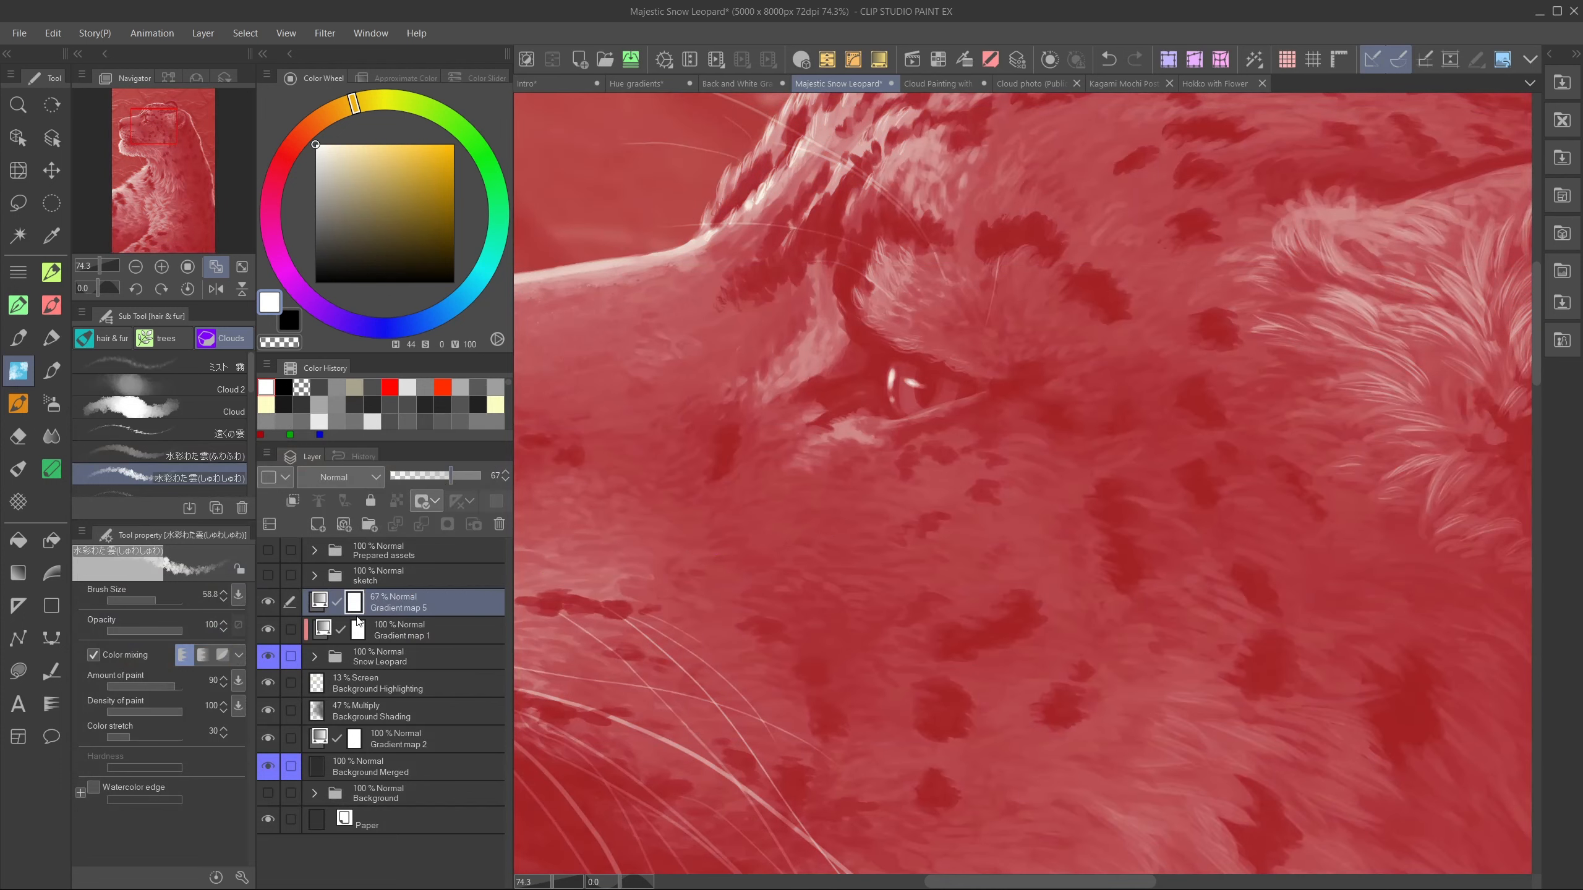
pyautogui.press('Delete')
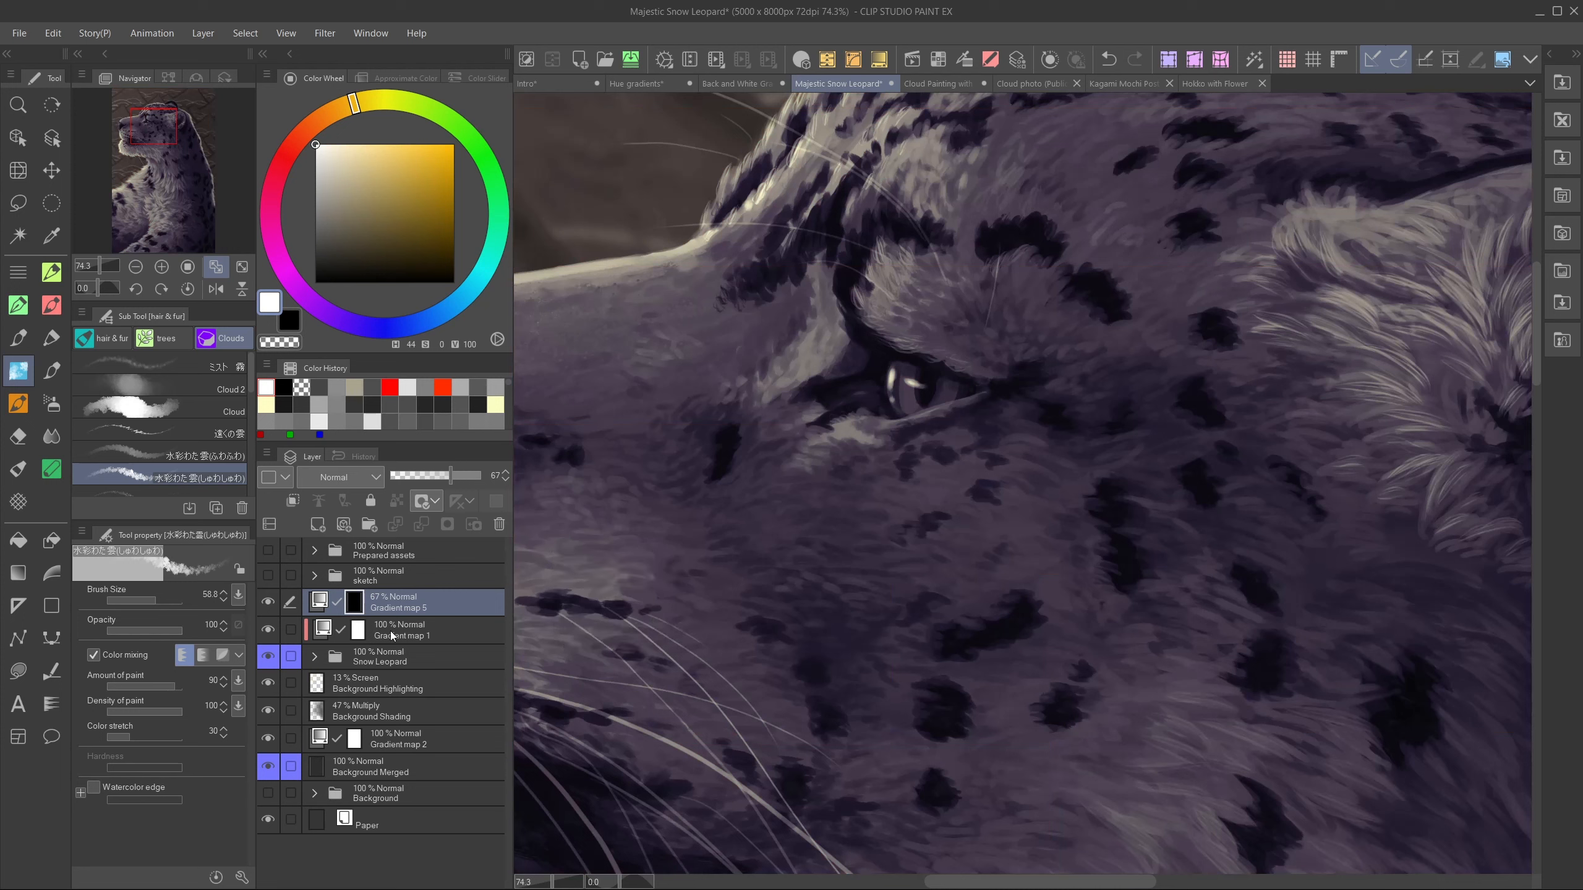
pyautogui.press('p')
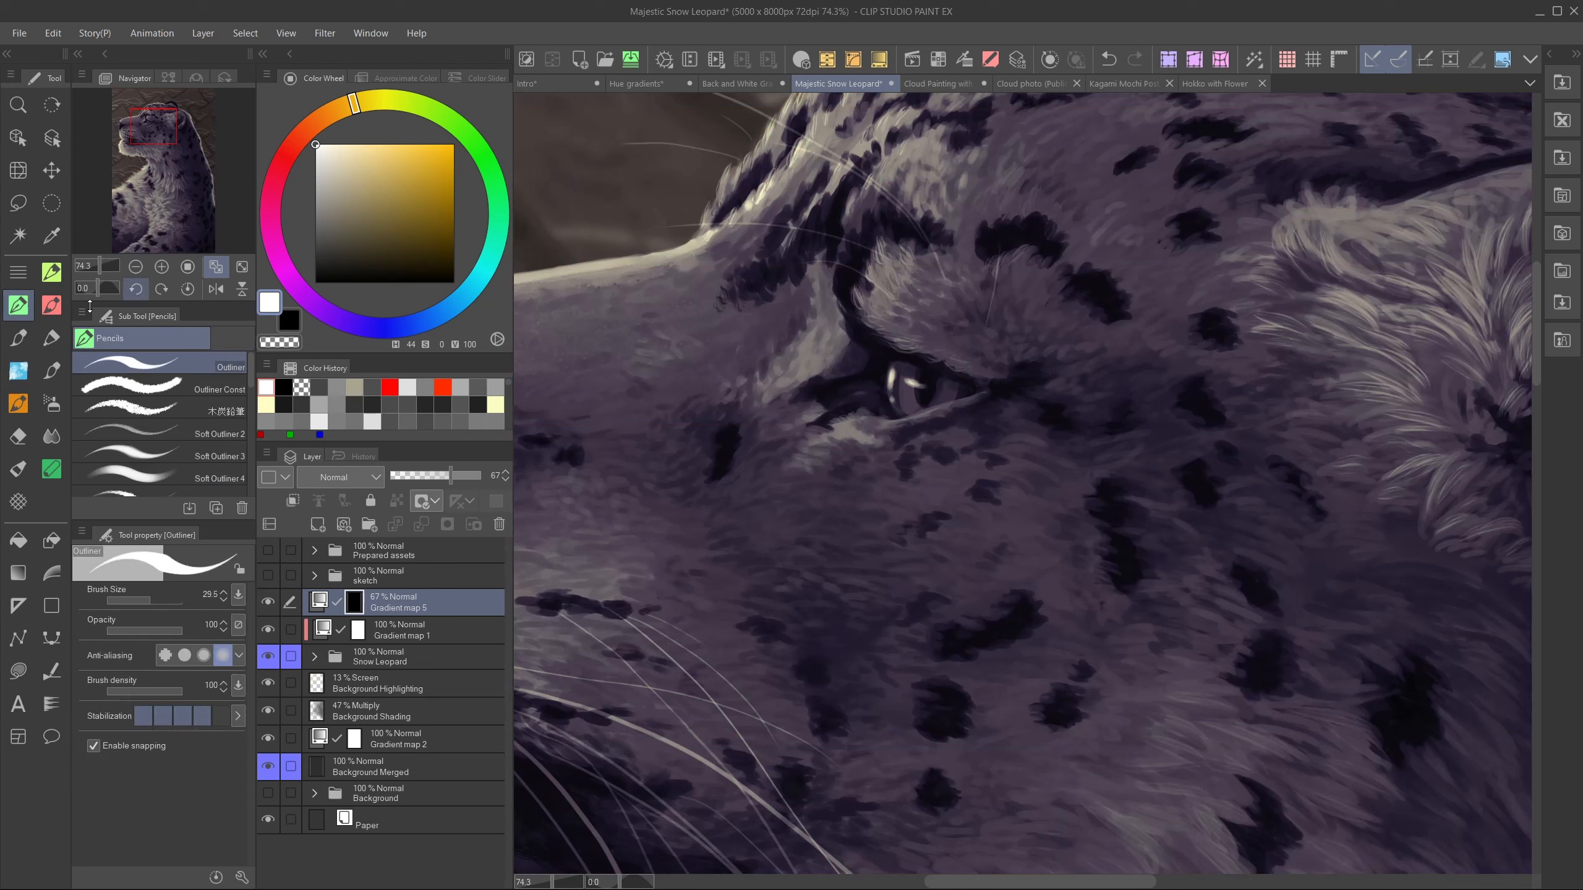
pyautogui.moveTo(919, 393)
pyautogui.mouseDown()
pyautogui.moveTo(891, 387)
pyautogui.moveTo(912, 369)
pyautogui.moveTo(955, 393)
pyautogui.moveTo(891, 369)
pyautogui.mouseUp()
pyautogui.press('b')
pyautogui.hotkey('ctrl', 'z')
pyautogui.moveTo(891, 368)
pyautogui.mouseDown()
pyautogui.moveTo(902, 413)
pyautogui.moveTo(889, 394)
pyautogui.moveTo(960, 388)
pyautogui.moveTo(927, 404)
pyautogui.moveTo(962, 401)
pyautogui.moveTo(905, 407)
pyautogui.moveTo(970, 387)
pyautogui.mouseUp()
pyautogui.press(',')
pyautogui.press('c')
pyautogui.press('c')
pyautogui.press('c')
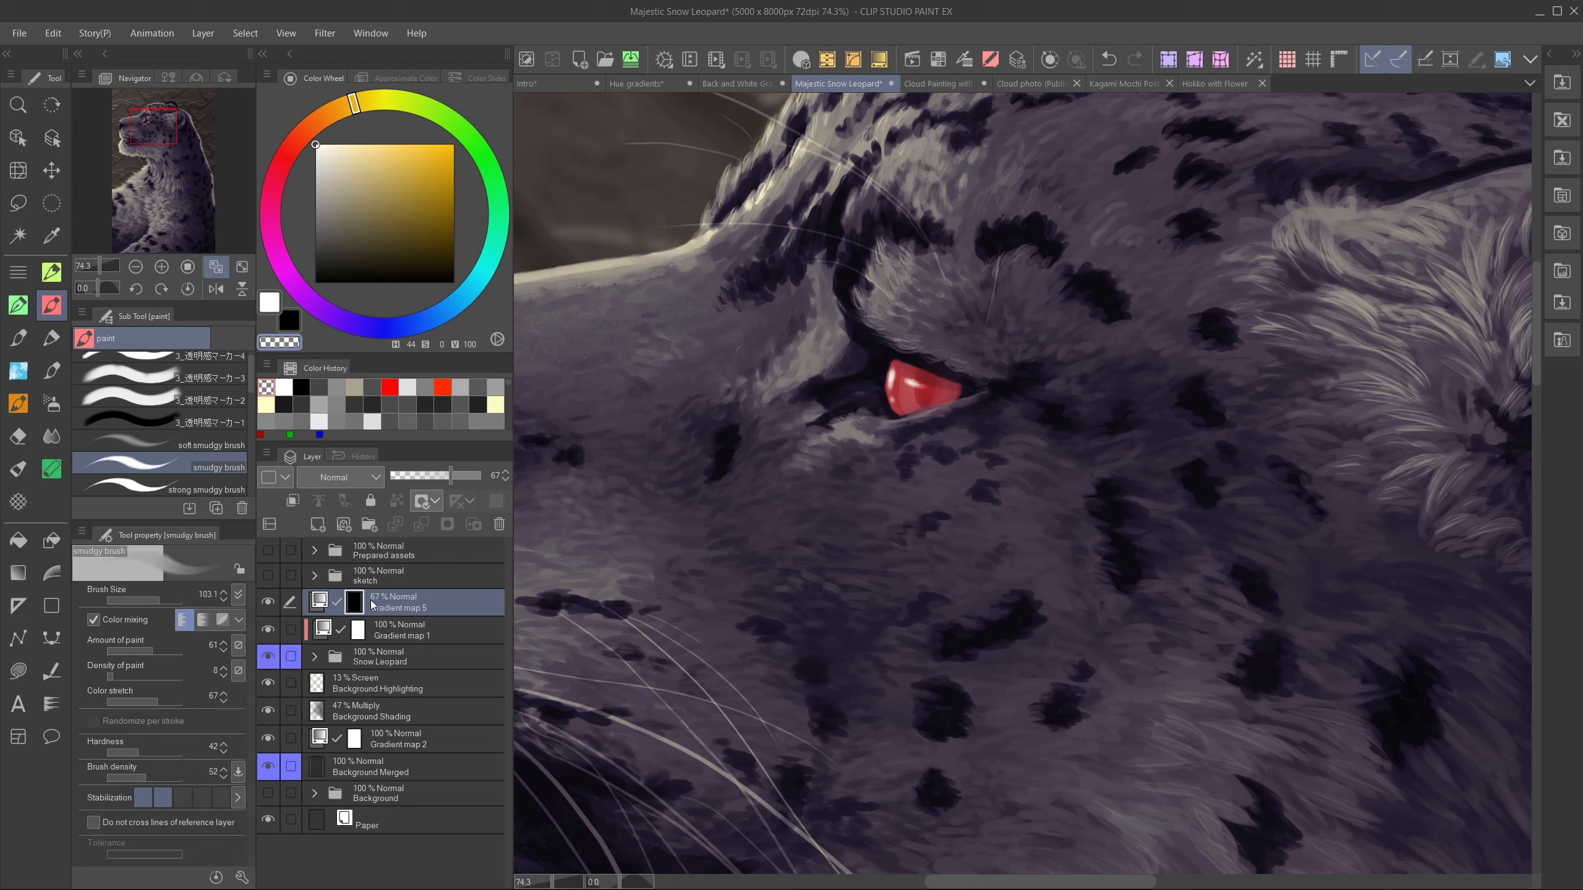
# - Replace the eye gradient map's red gradient with the Snow Leopard Eye preset
pyautogui.doubleClick(318, 608)
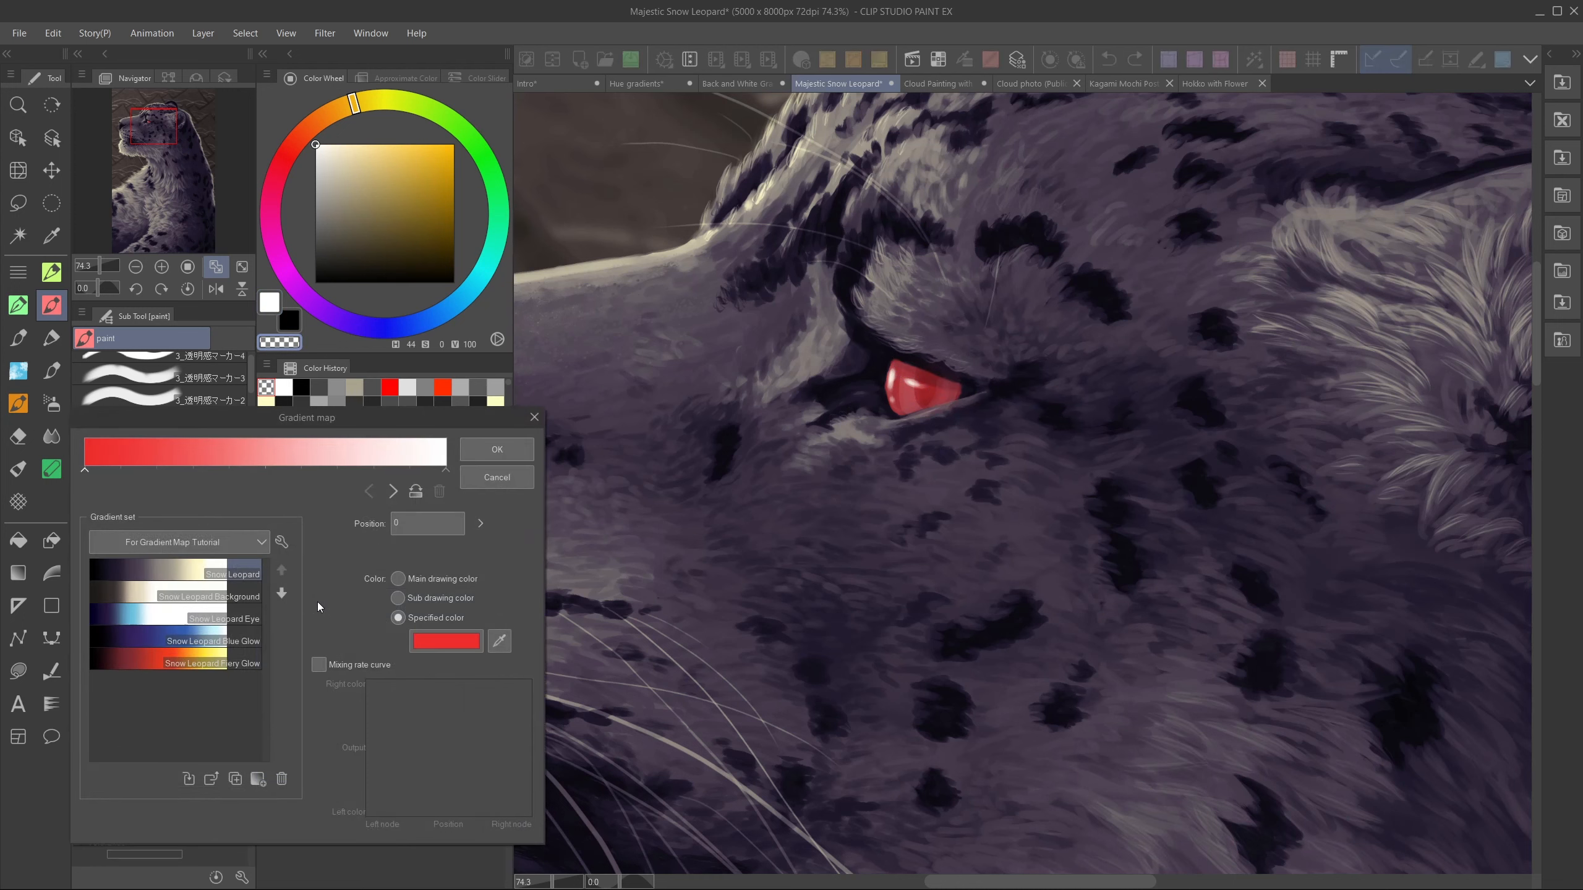
pyautogui.click(227, 614)
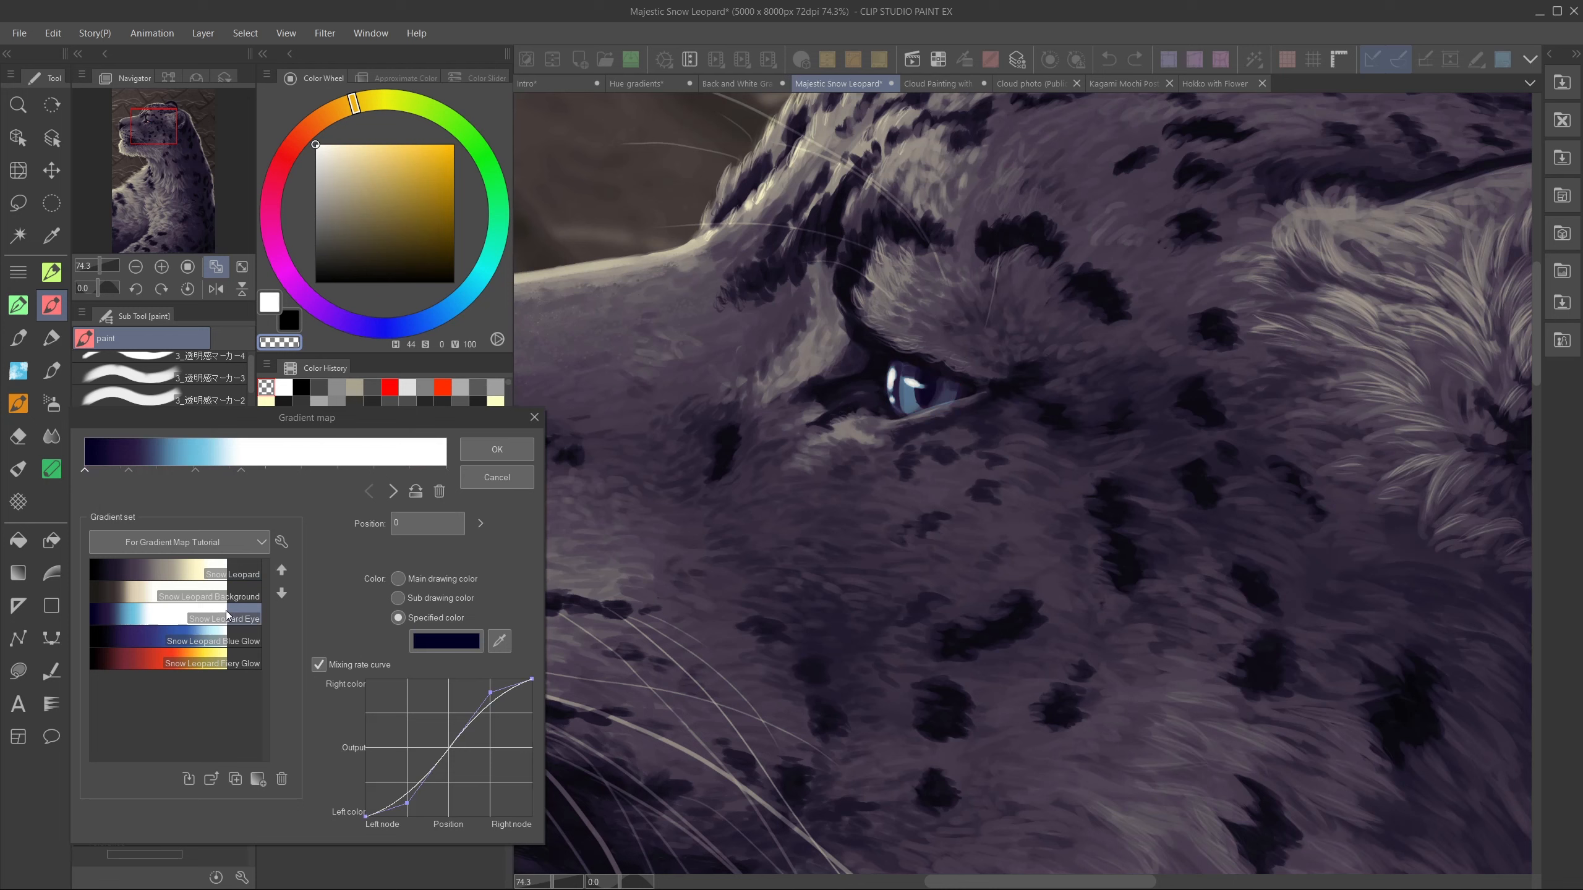
pyautogui.click(496, 448)
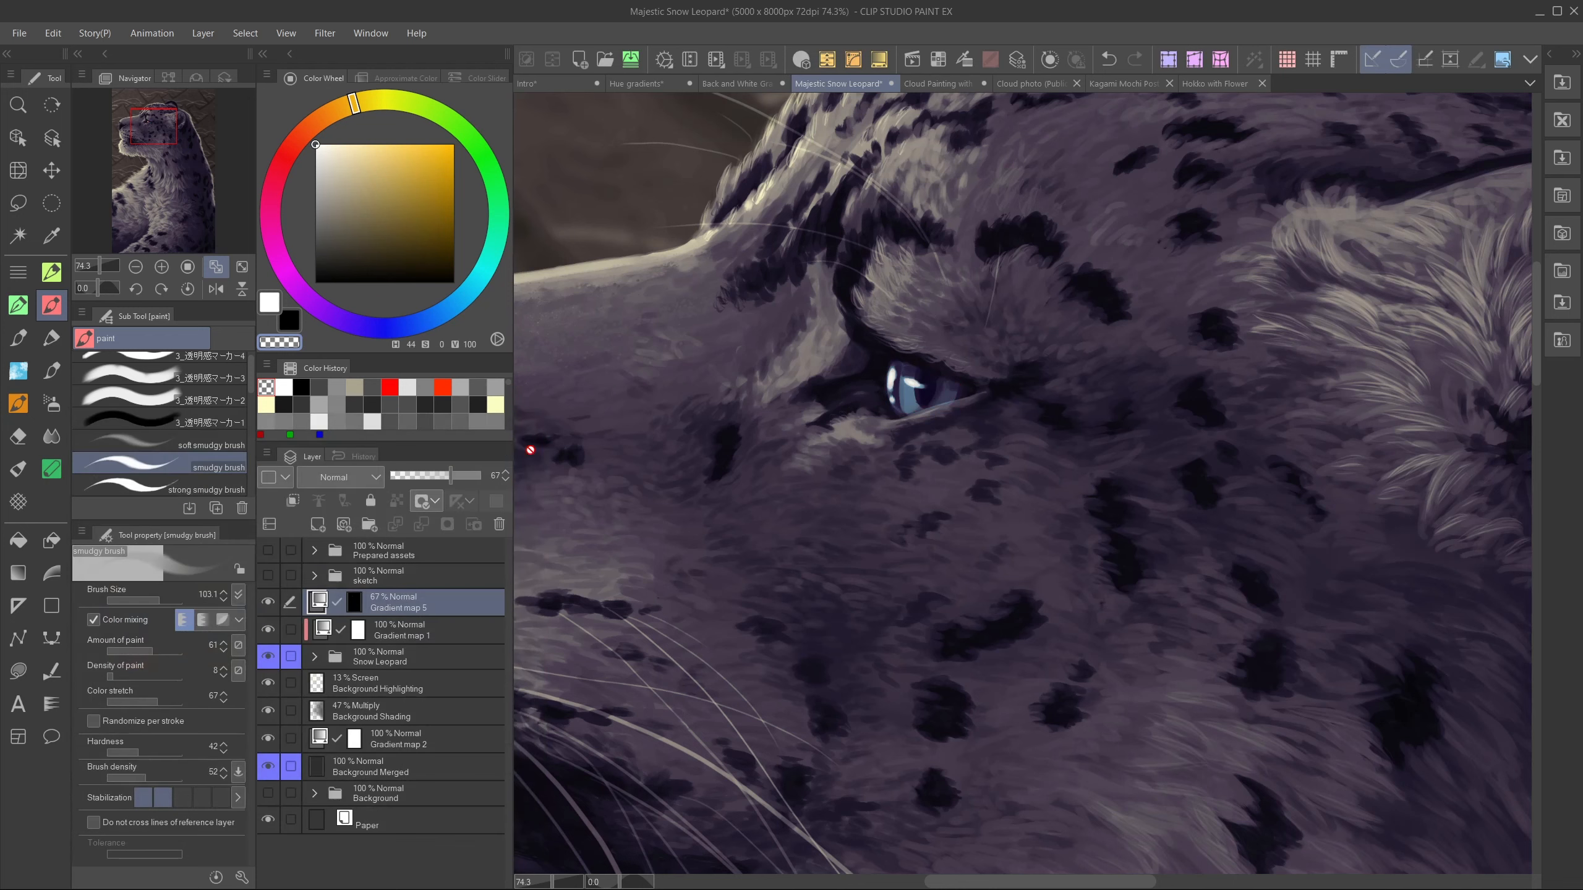
# - Refine the eye gradient map's layer mask along the lower edge of the eye with the smudgy brush
pyautogui.click(354, 601)
pyautogui.moveTo(913, 419)
pyautogui.mouseDown()
pyautogui.moveTo(954, 405)
pyautogui.moveTo(918, 417)
pyautogui.moveTo(956, 405)
pyautogui.moveTo(895, 426)
pyautogui.moveTo(1002, 397)
pyautogui.moveTo(952, 386)
pyautogui.mouseUp()
pyautogui.press('c')
pyautogui.press('c')
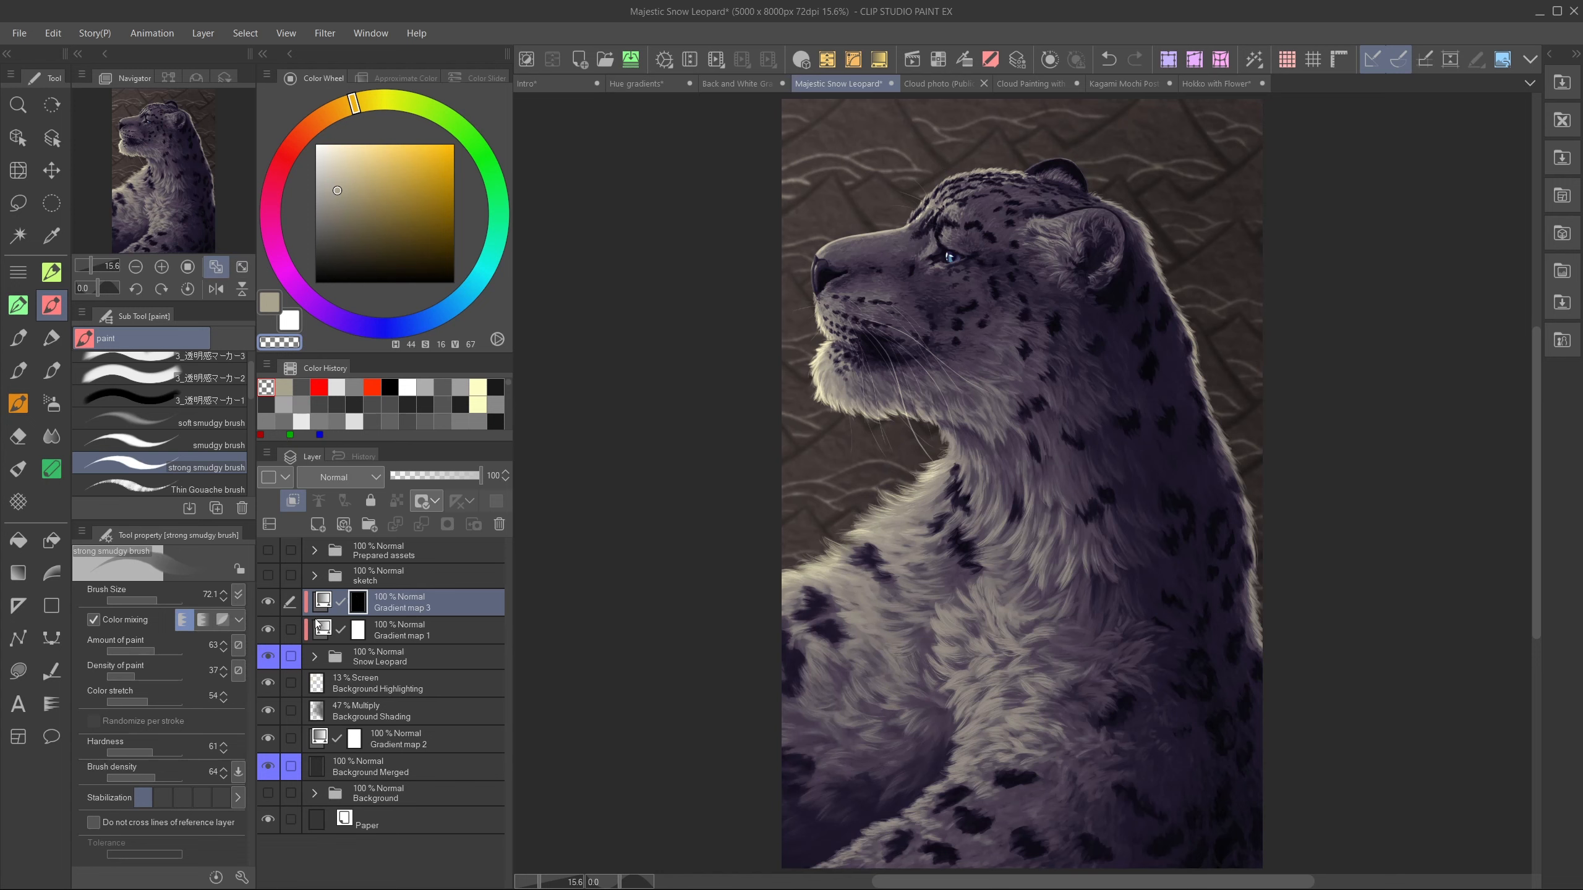
# - Try recolouring the eye gradient's light blue node at position 31 to bright yellow
pyautogui.doubleClick(323, 601)
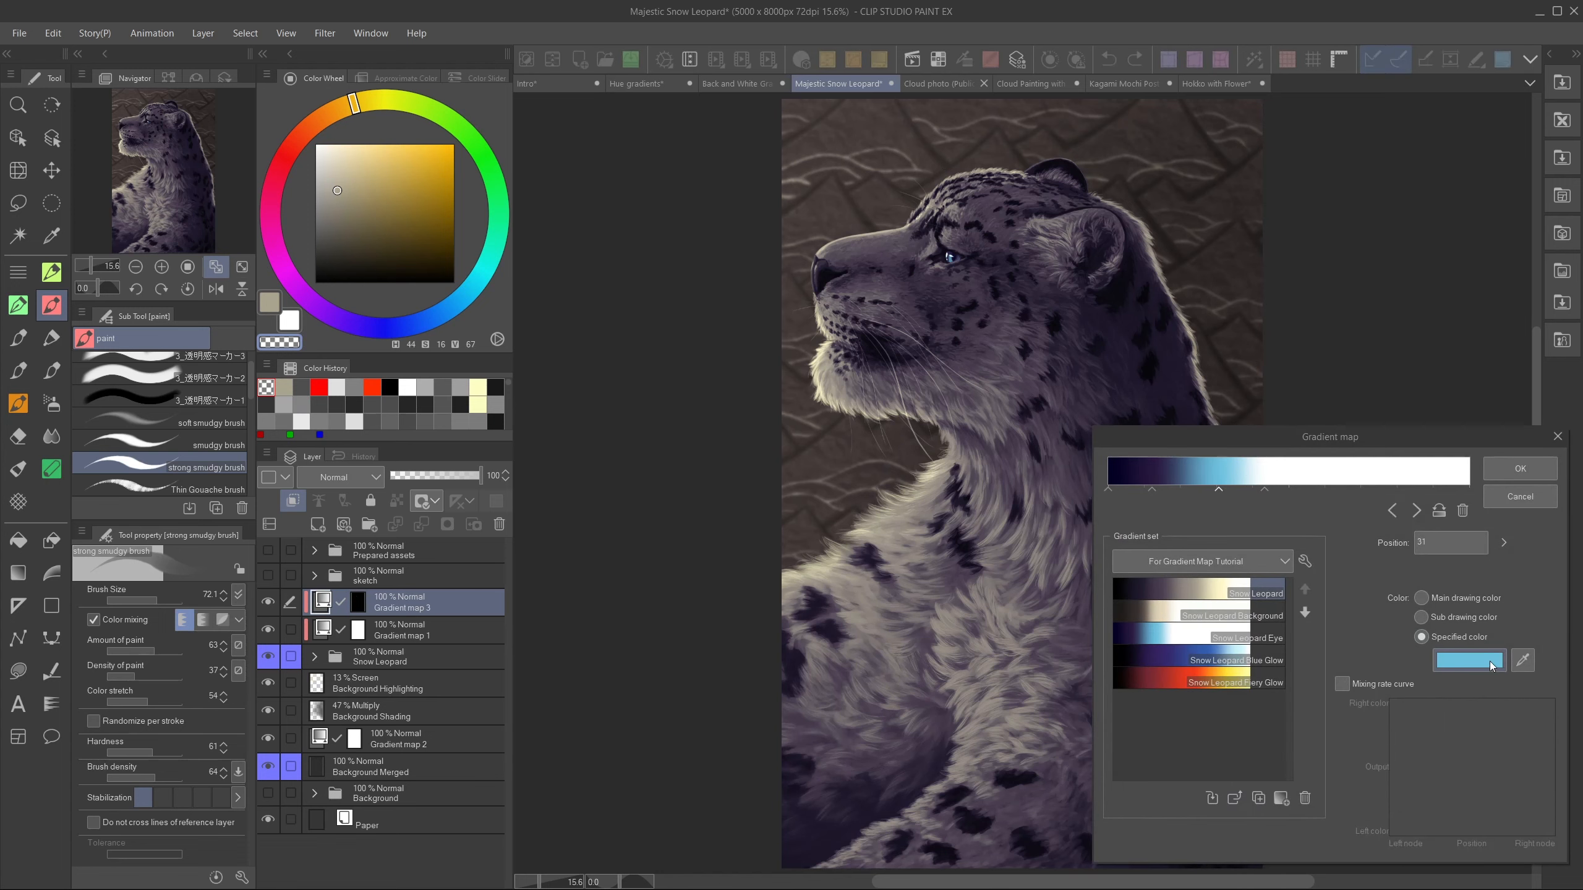
pyautogui.click(1468, 661)
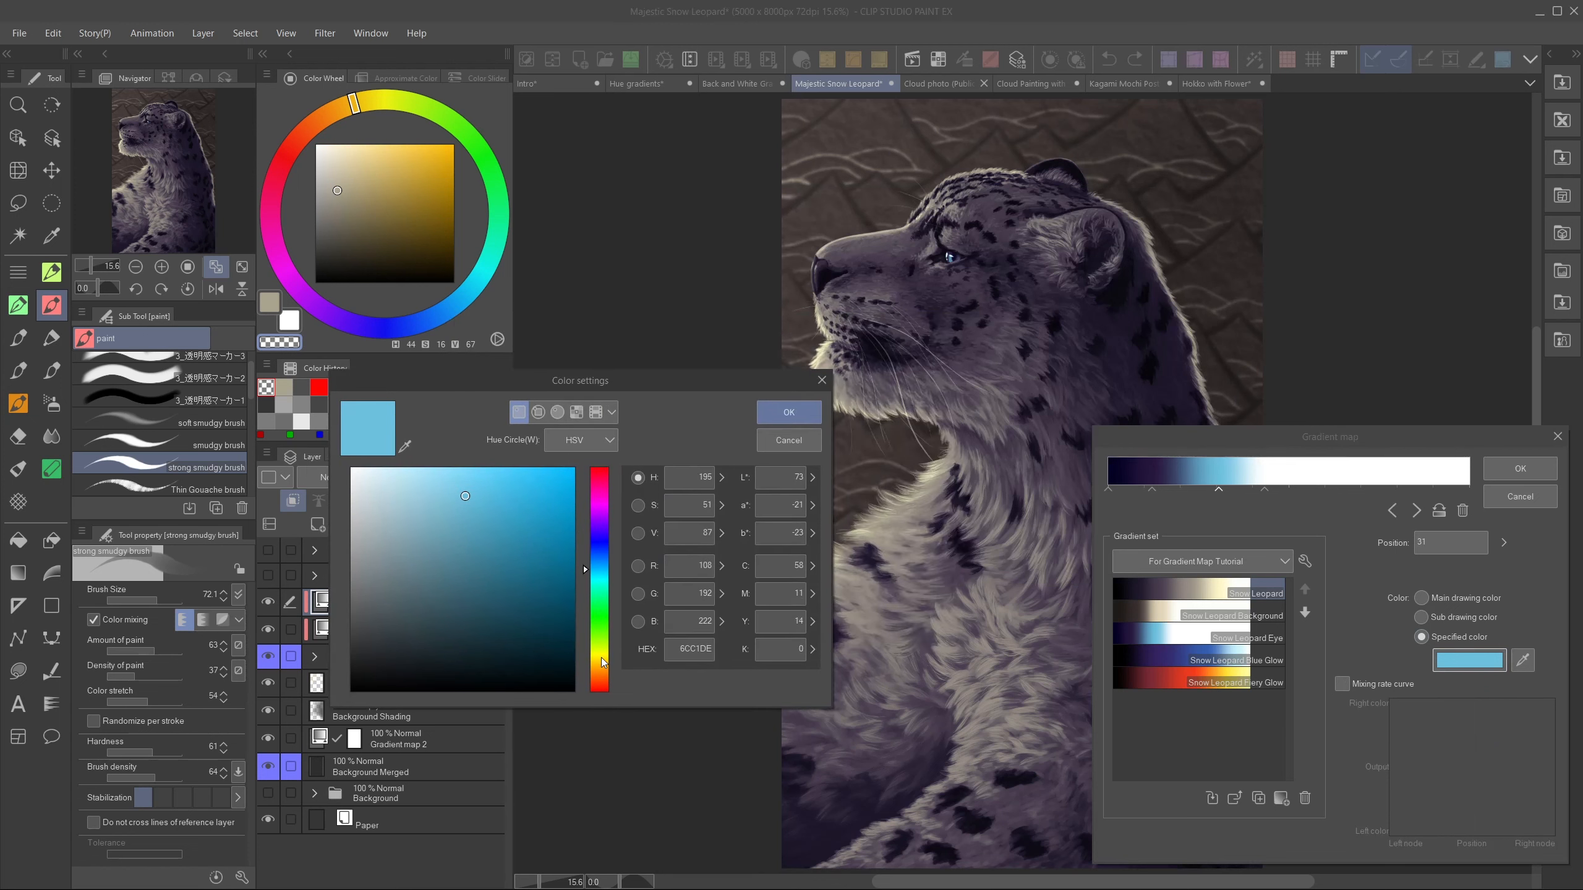
pyautogui.click(602, 663)
pyautogui.moveTo(536, 477); pyautogui.dragTo(539, 453)
pyautogui.click(787, 414)
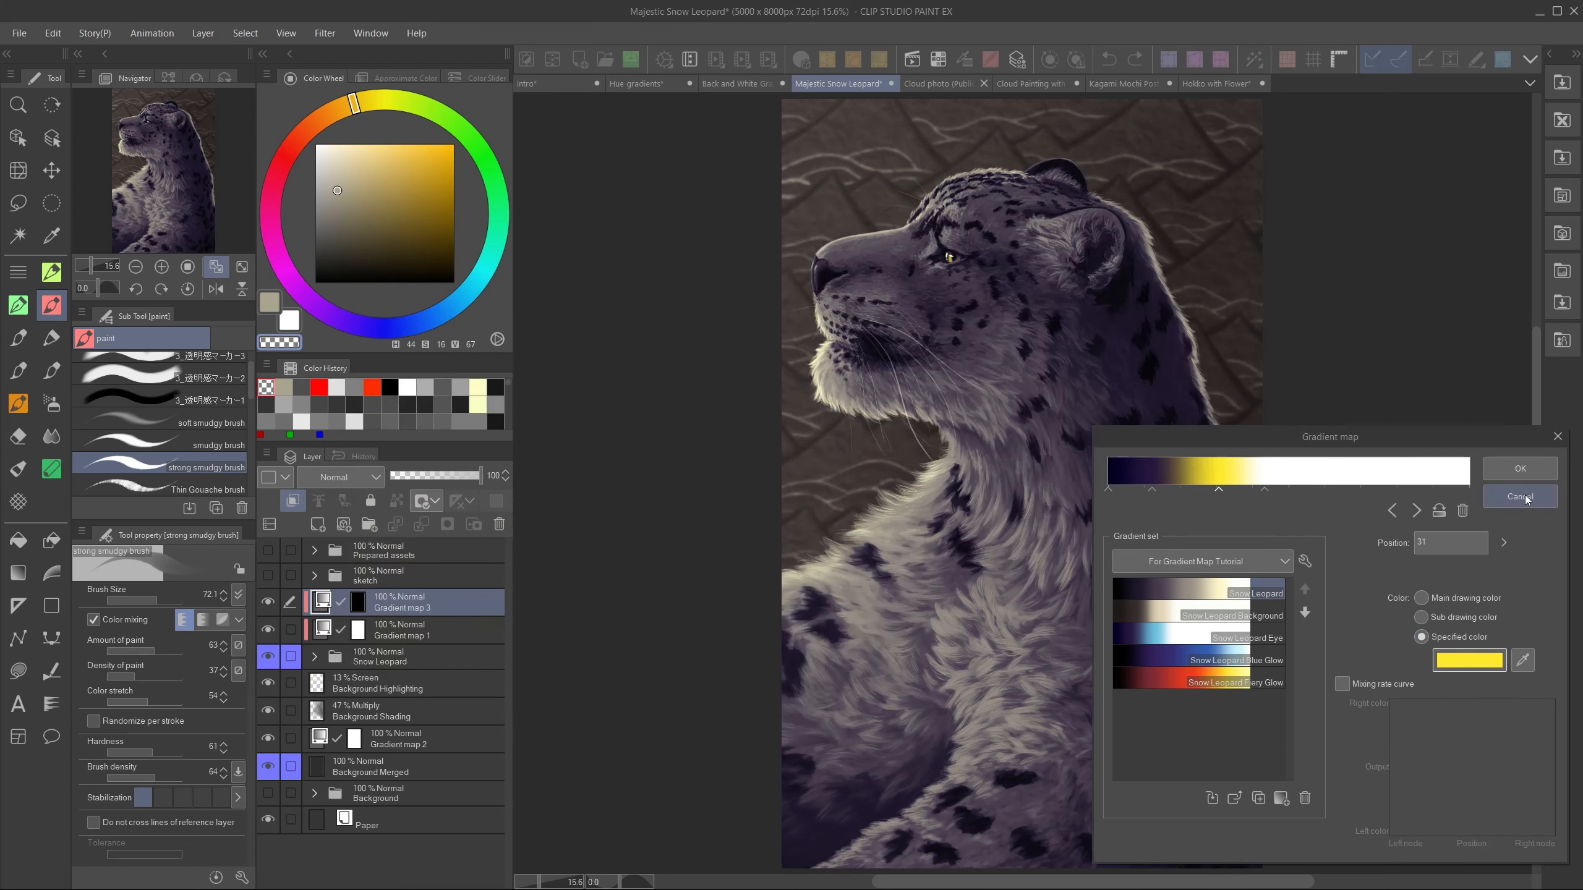
pyautogui.click(1545, 499)
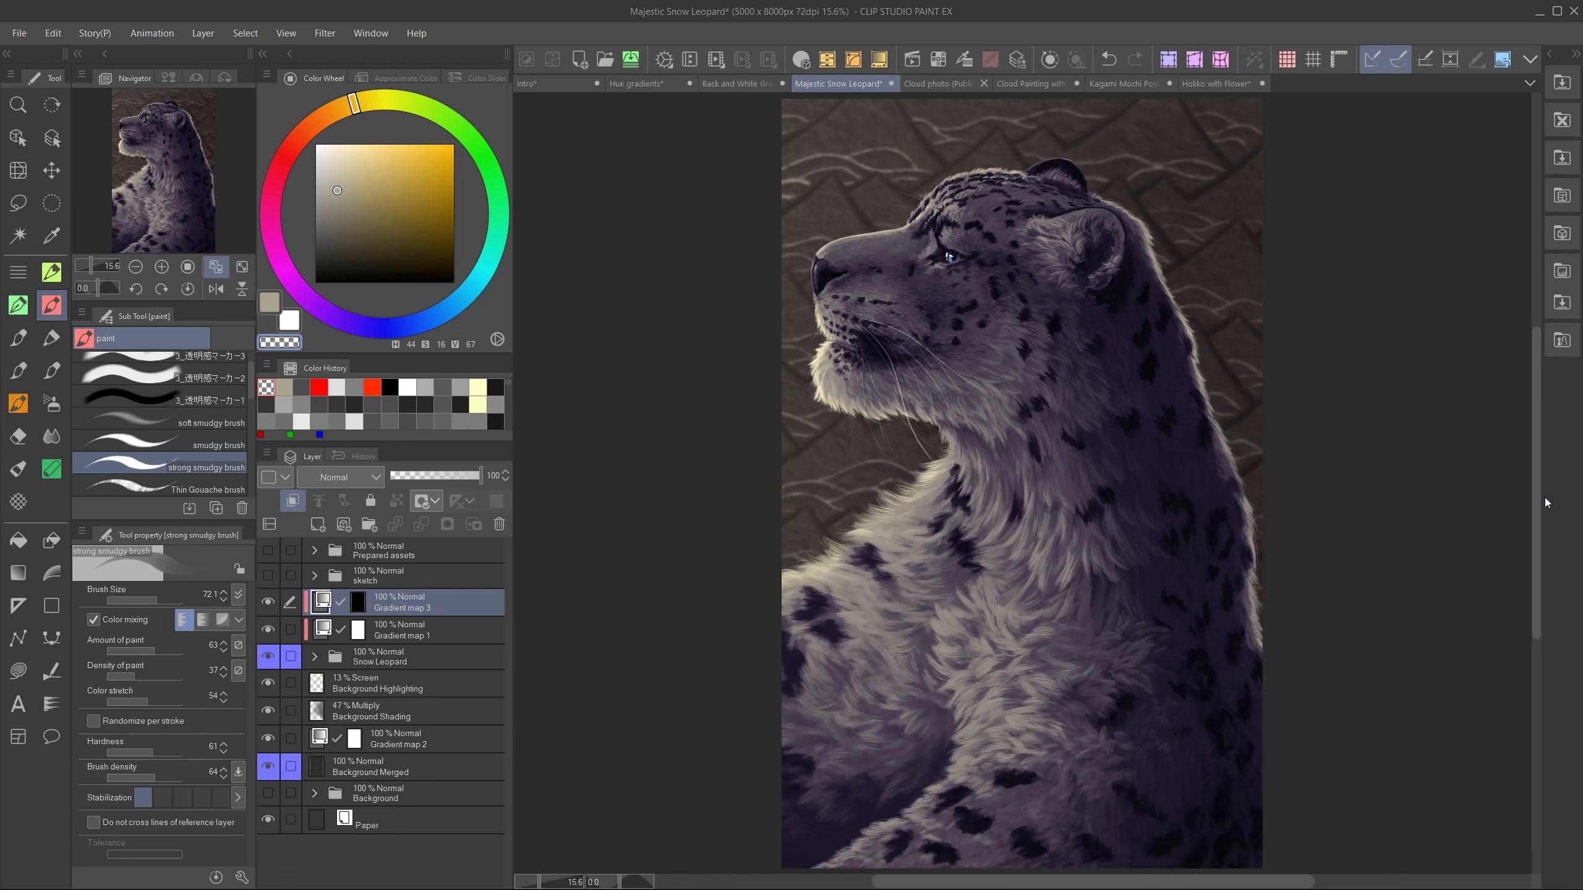
# - Add a layer filled with black in Screen blending mode, and clip a new empty raster layer to it
pyautogui.click(317, 523)
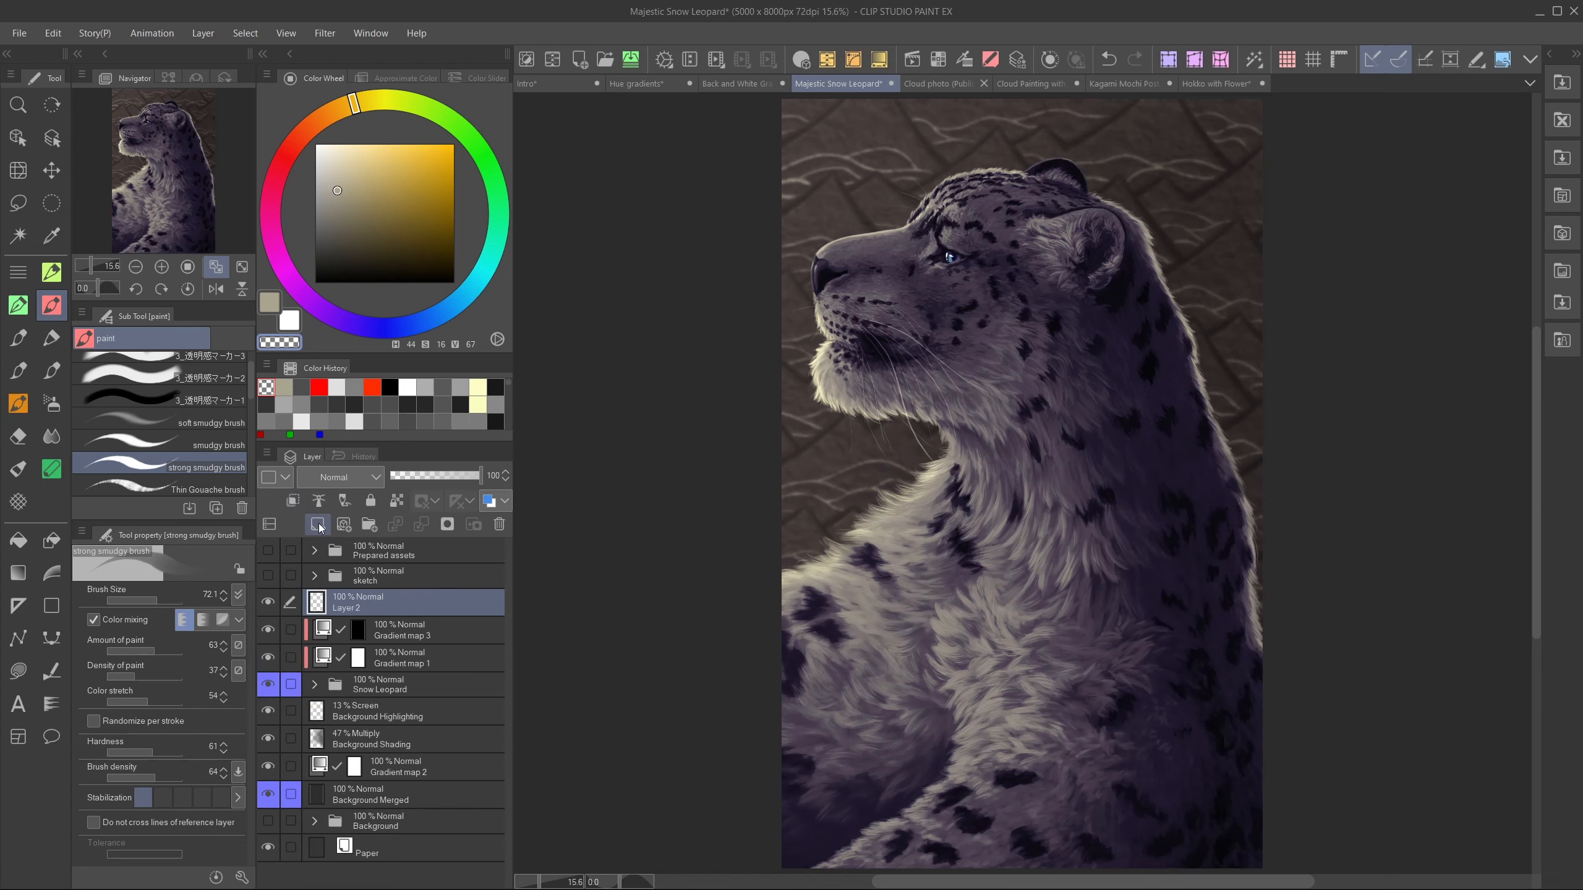
pyautogui.click(354, 405)
pyautogui.click(18, 540)
pyautogui.click(841, 497)
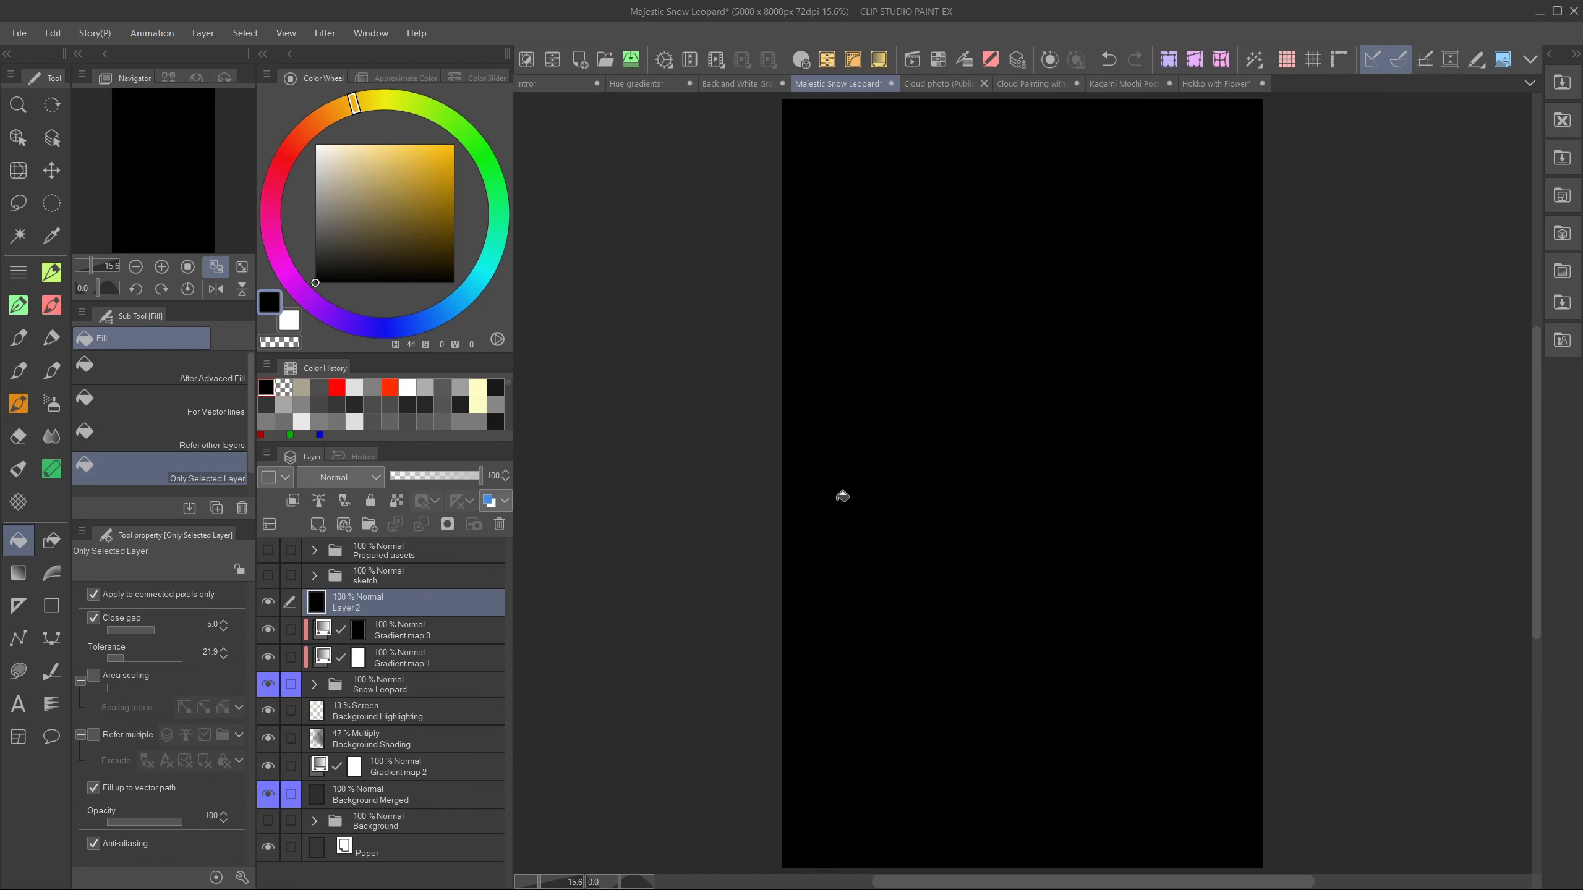
pyautogui.click(340, 477)
pyautogui.click(314, 133)
pyautogui.click(318, 523)
pyautogui.click(293, 501)
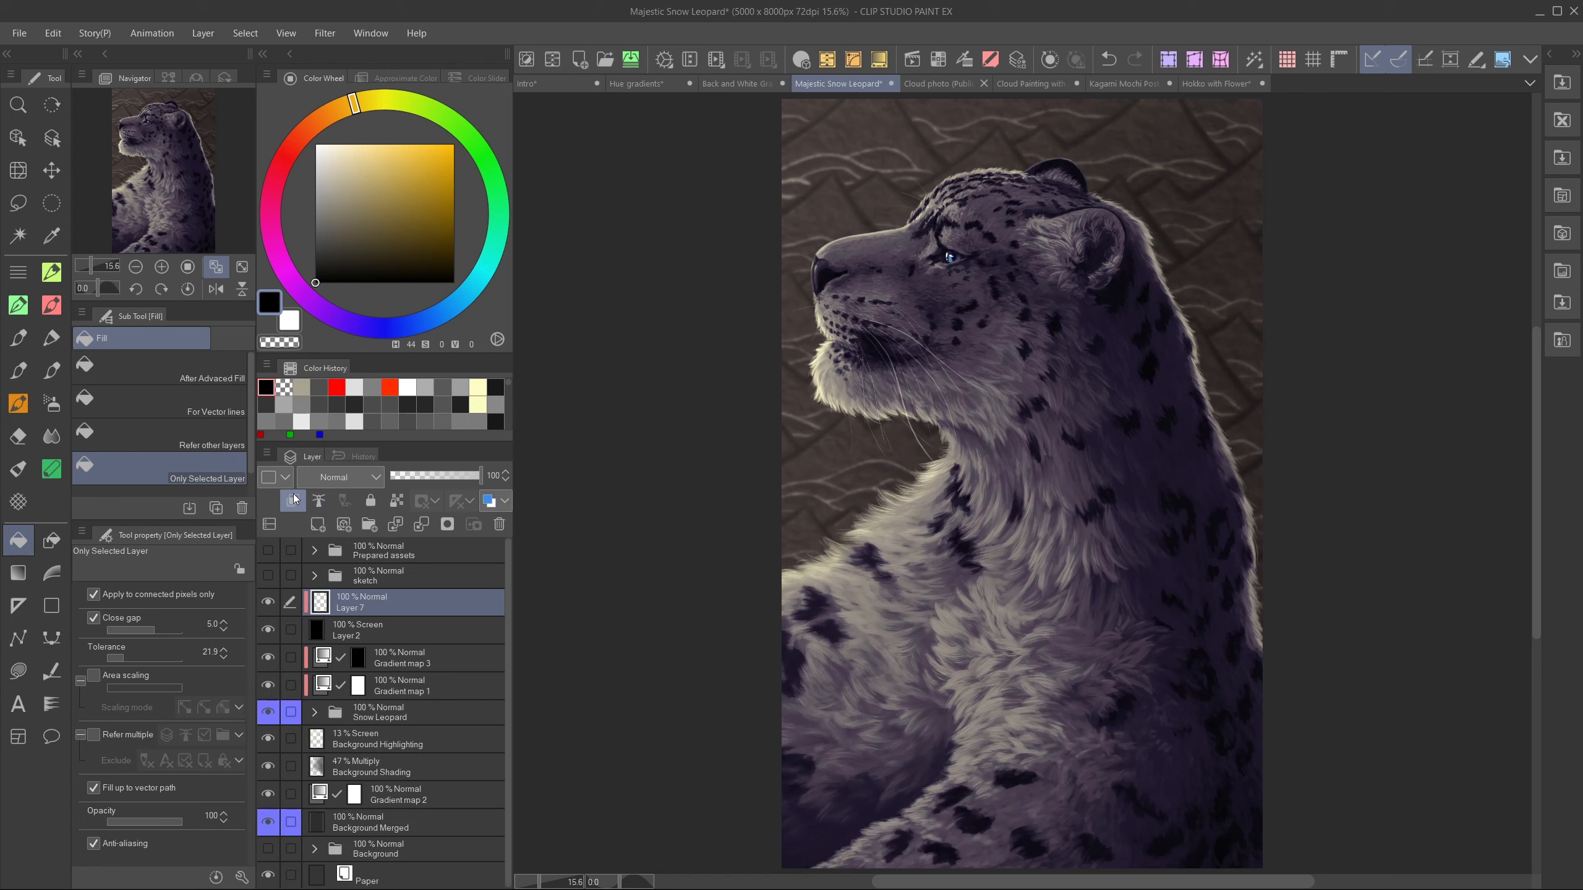
# - Add a gradient map correction layer above the empty layer and clip it to the black Screen layer
pyautogui.rightClick(418, 597)
pyautogui.moveTo(561, 194)
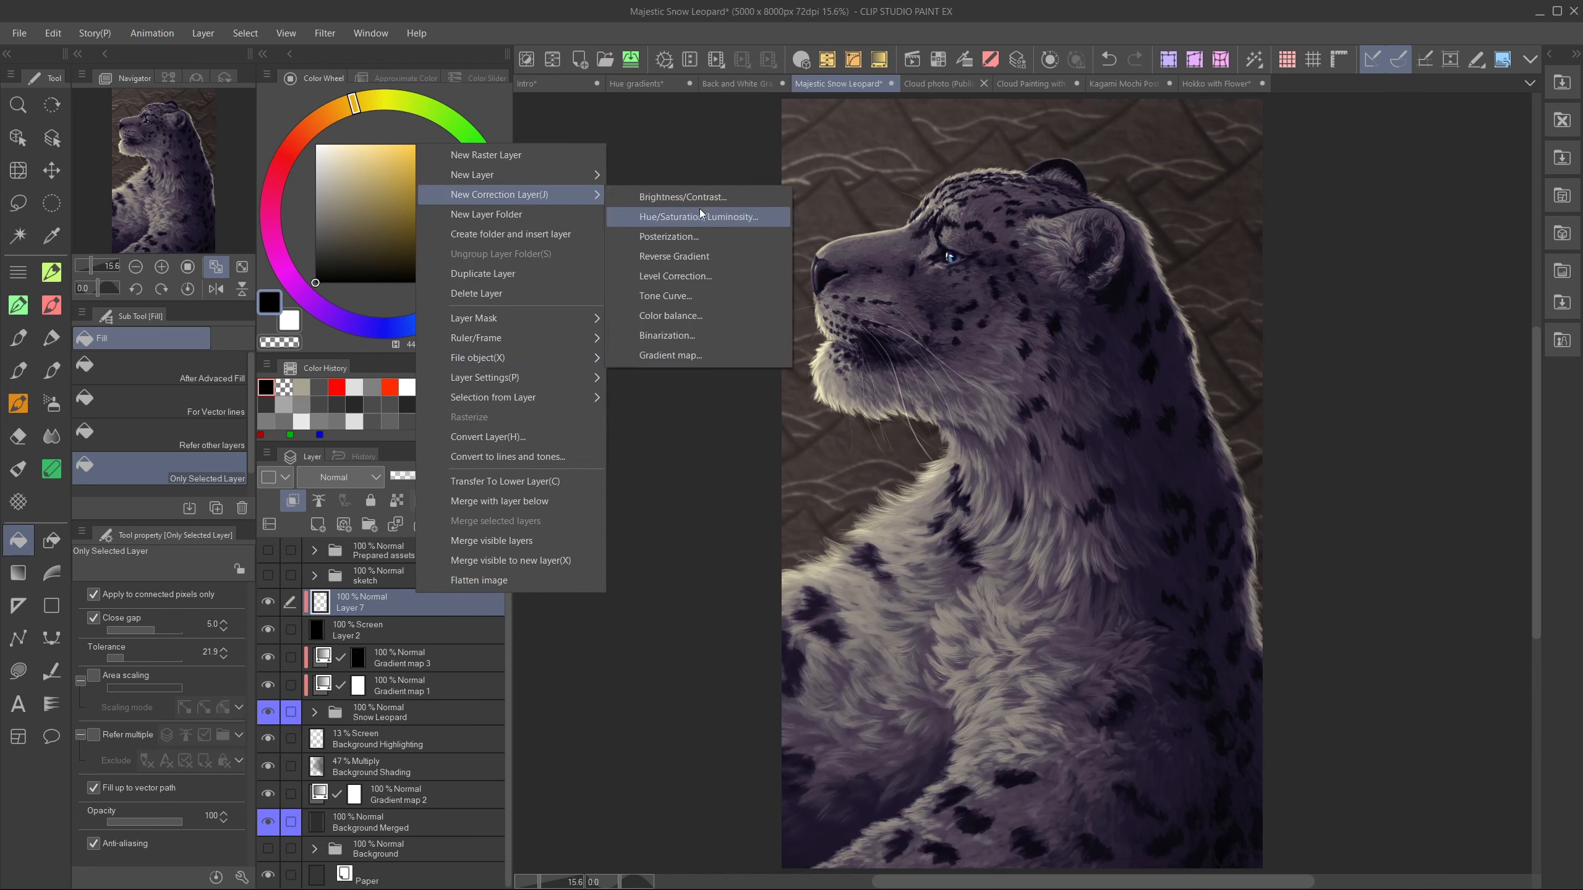
pyautogui.click(696, 357)
pyautogui.click(1523, 459)
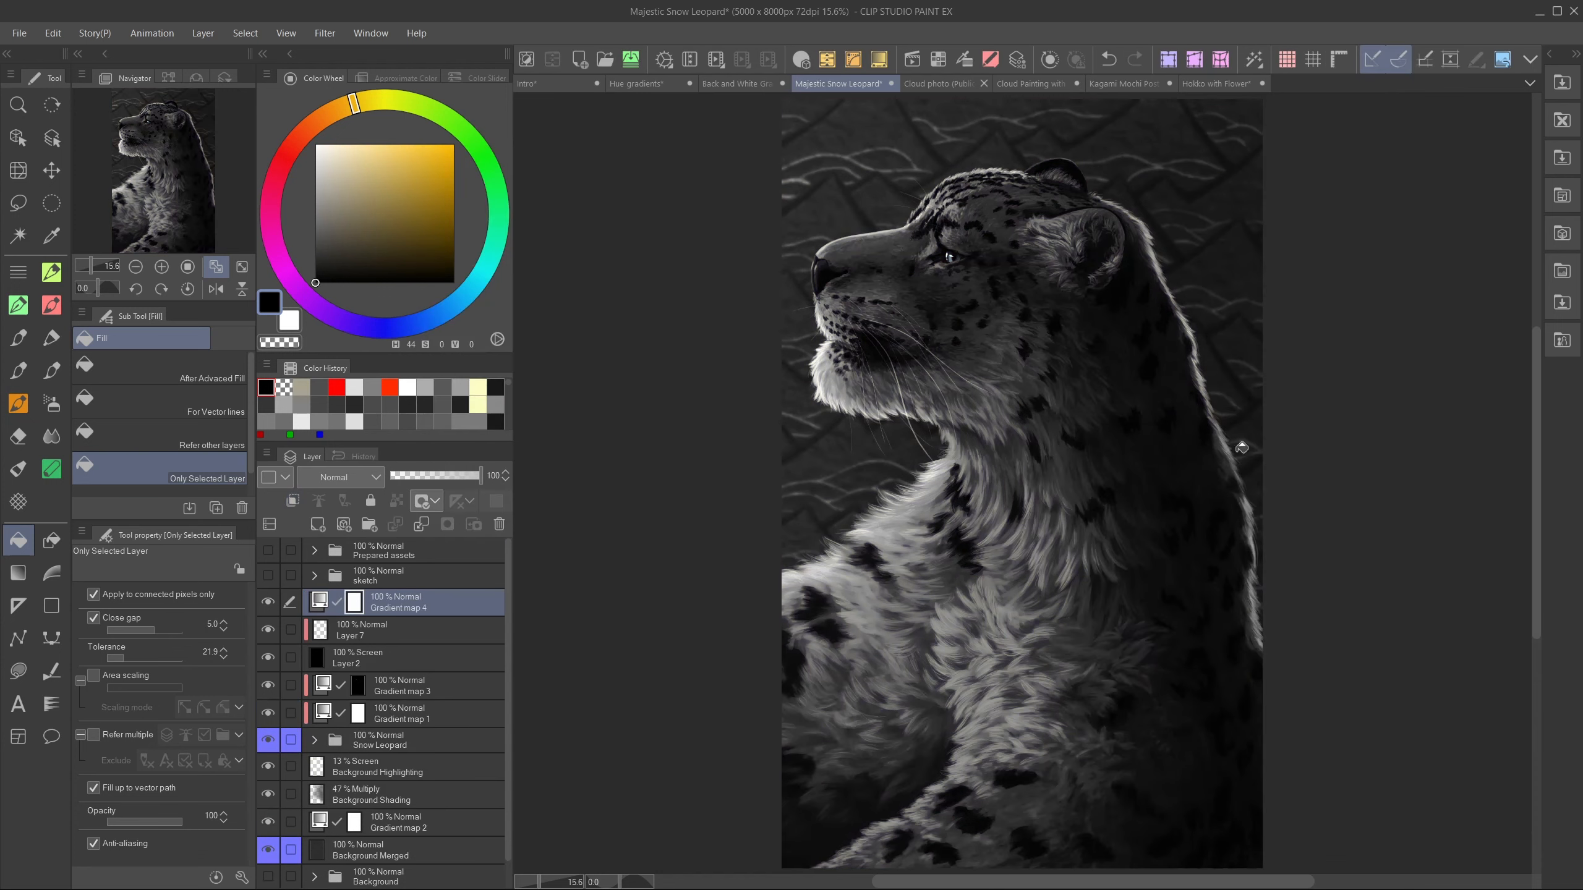
pyautogui.click(292, 502)
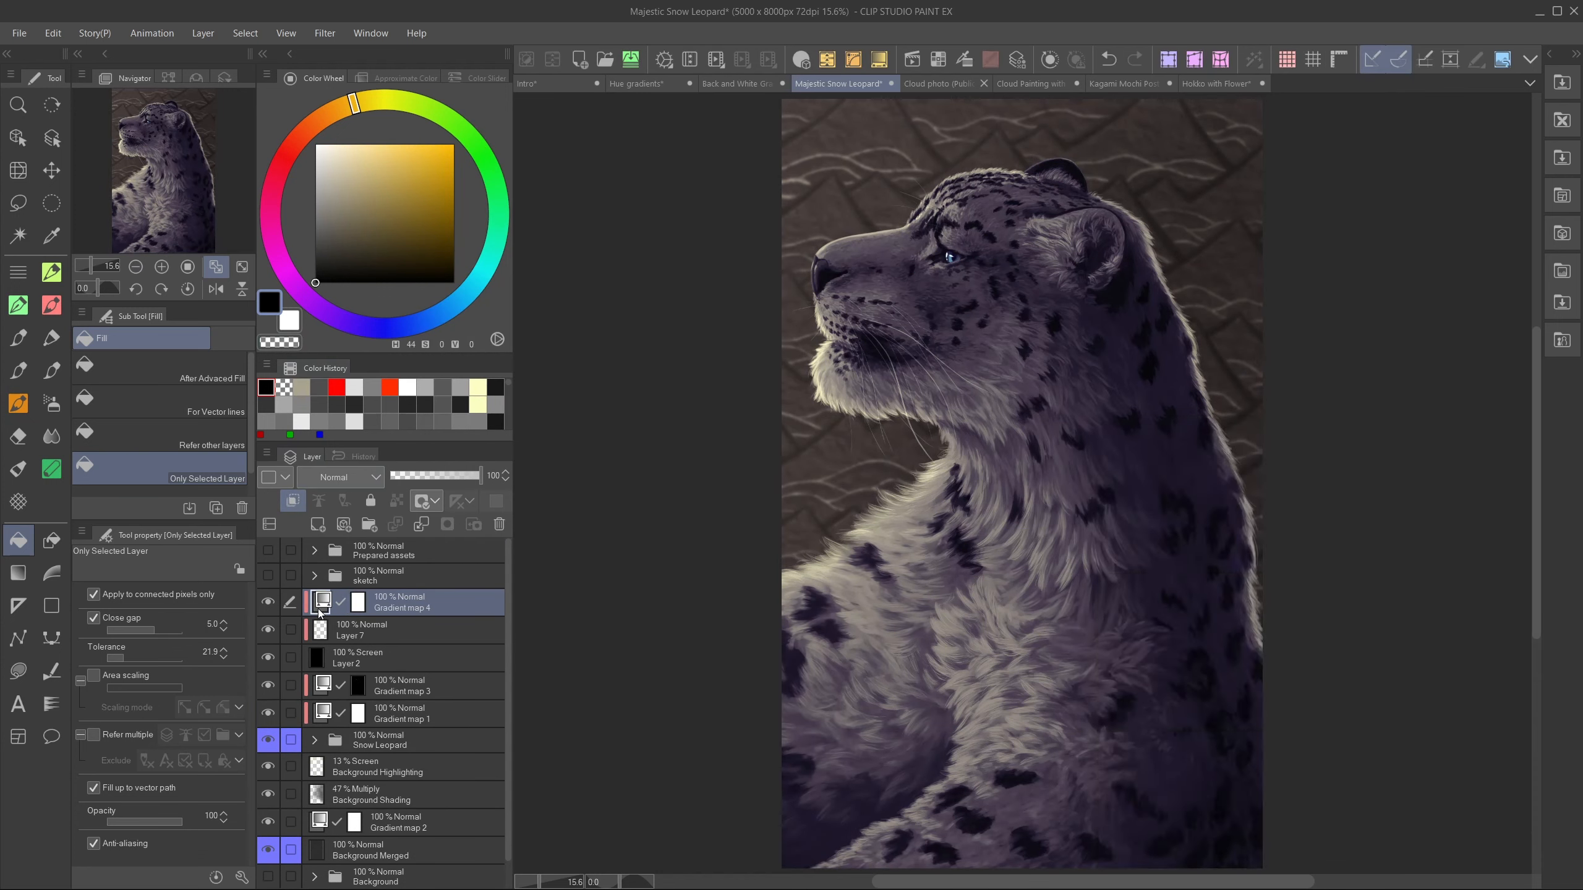
# - Apply the Snow Leopard Blue Glow preset to the clipped gradient map and go through its colour nodes
pyautogui.doubleClick(358, 602)
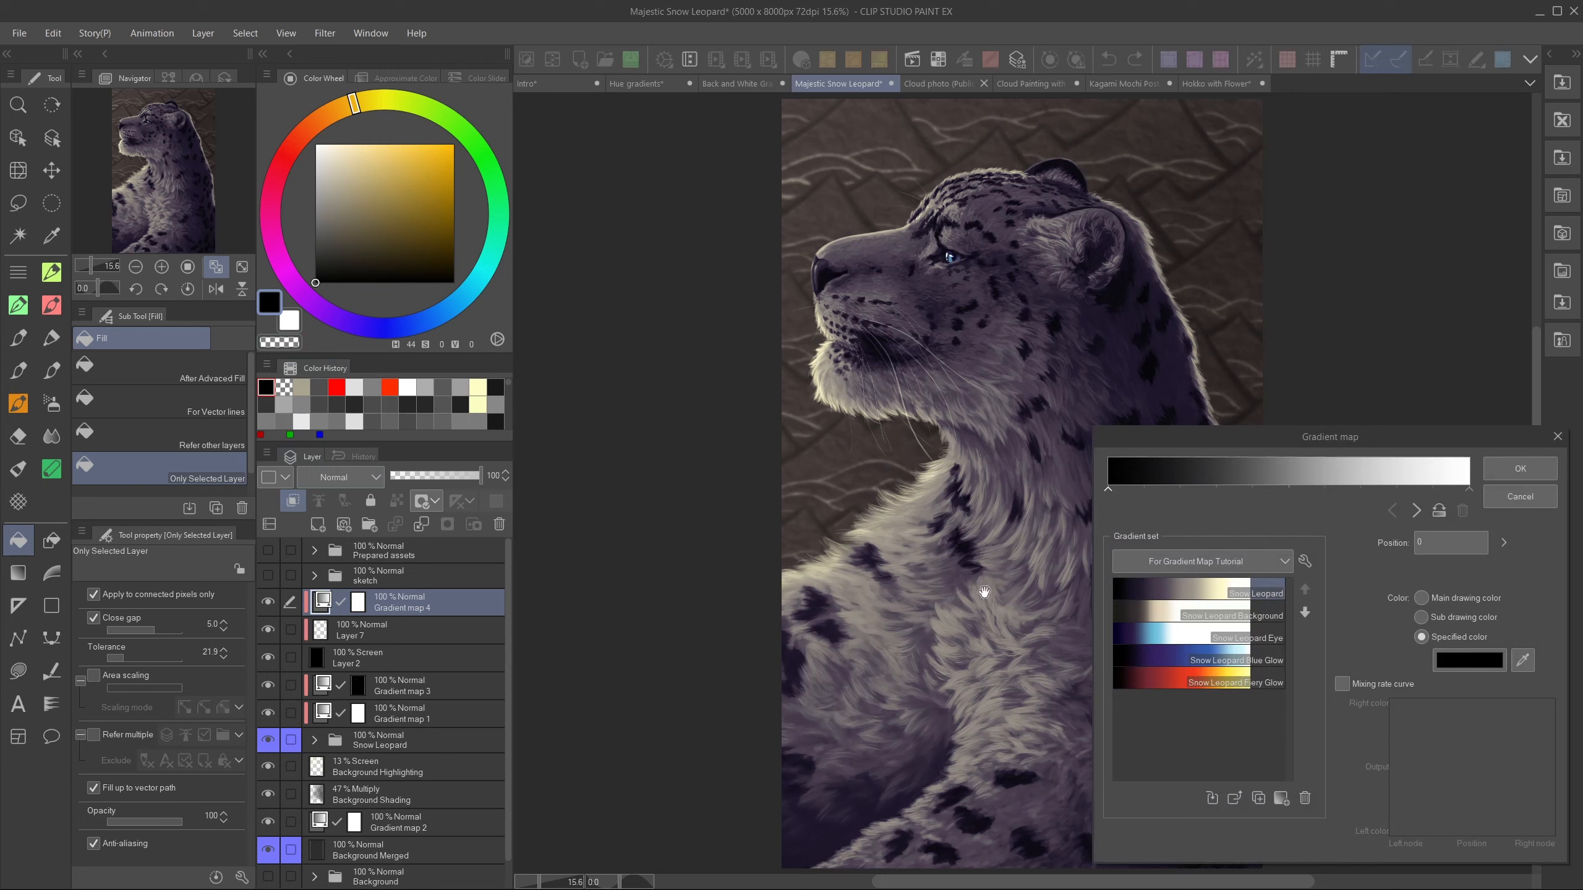
pyautogui.click(1257, 658)
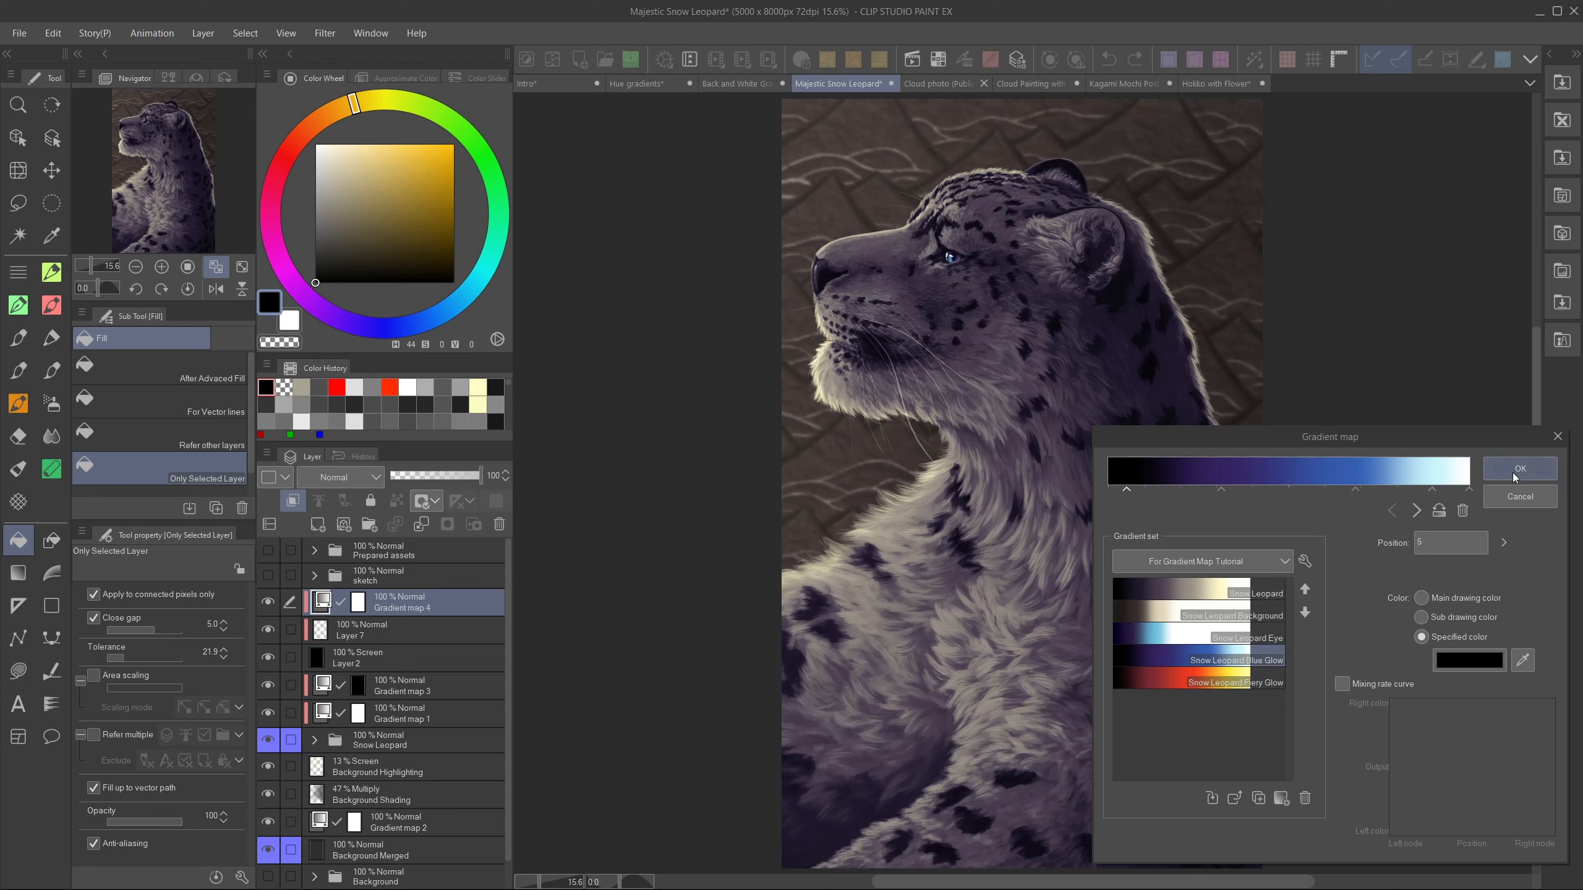
pyautogui.click(1221, 489)
pyautogui.click(1356, 491)
pyautogui.click(1433, 491)
pyautogui.click(1470, 492)
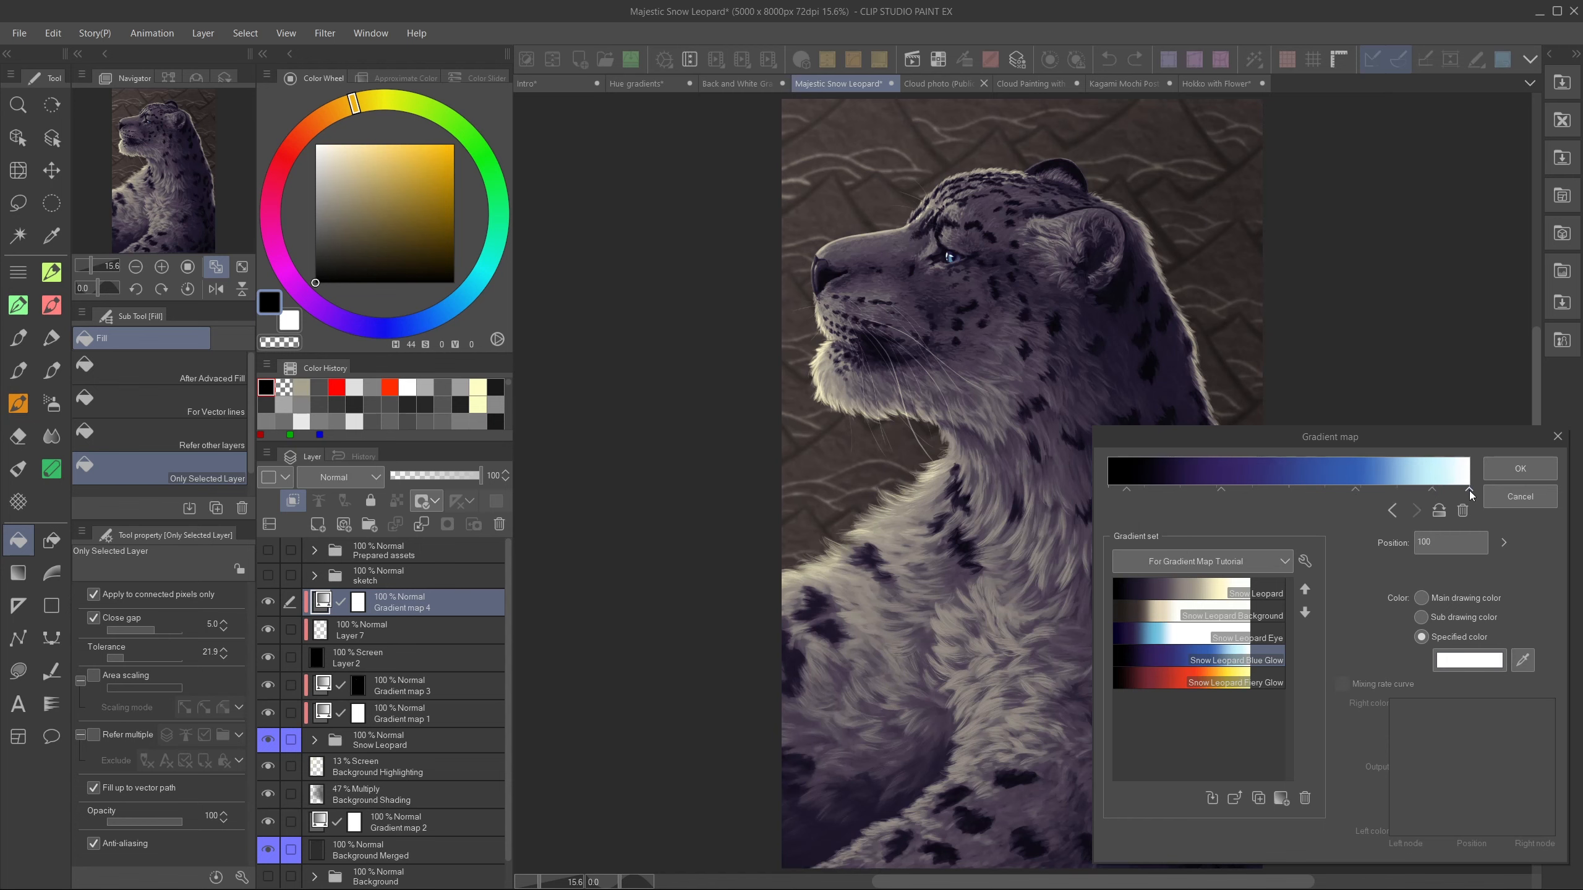
pyautogui.click(1522, 467)
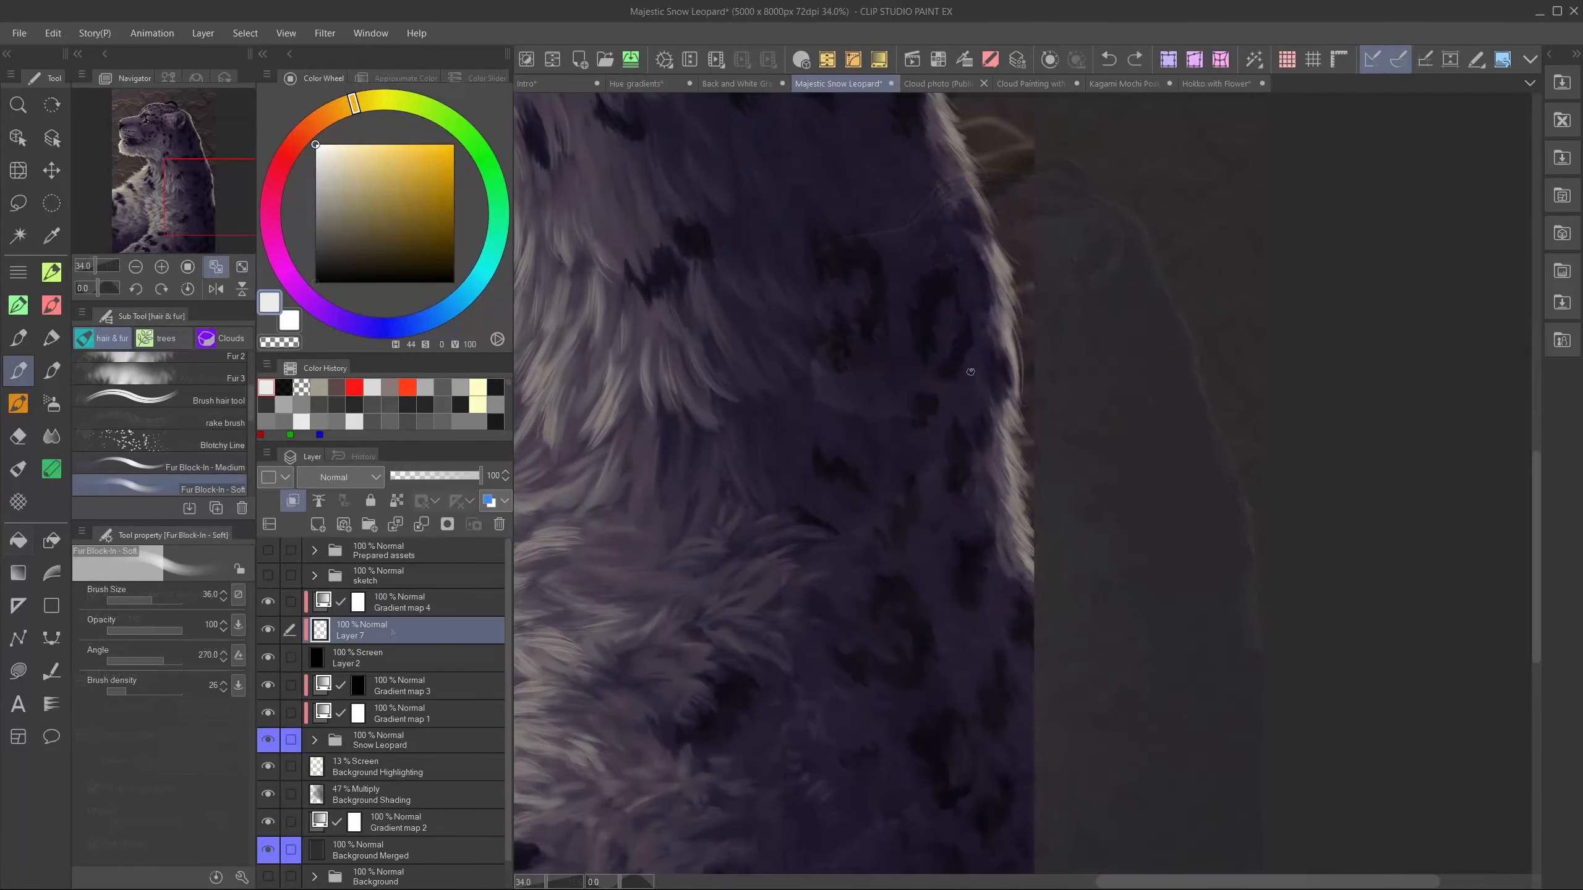
# - Paint short white fur strokes on Layer 7 over the leopard's back with the Fur Block-In - Soft brush at size 36
pyautogui.moveTo(973, 390)
pyautogui.mouseDown()
pyautogui.moveTo(963, 434)
pyautogui.moveTo(940, 434)
pyautogui.moveTo(966, 433)
pyautogui.mouseUp()
pyautogui.moveTo(956, 299)
pyautogui.mouseDown()
pyautogui.moveTo(941, 361)
pyautogui.moveTo(972, 387)
pyautogui.moveTo(917, 405)
pyautogui.moveTo(902, 392)
pyautogui.mouseUp()
pyautogui.moveTo(905, 318); pyautogui.dragTo(901, 372)
pyautogui.moveTo(907, 277); pyautogui.dragTo(924, 402)
pyautogui.moveTo(944, 361)
pyautogui.mouseDown()
pyautogui.moveTo(938, 407)
pyautogui.moveTo(972, 439)
pyautogui.mouseUp()
pyautogui.moveTo(987, 353)
pyautogui.mouseDown()
pyautogui.moveTo(955, 372)
pyautogui.moveTo(946, 452)
pyautogui.moveTo(907, 382)
pyautogui.moveTo(903, 425)
pyautogui.mouseUp()
pyautogui.moveTo(832, 361); pyautogui.dragTo(820, 377)
pyautogui.moveTo(892, 400); pyautogui.dragTo(877, 423)
pyautogui.moveTo(825, 533); pyautogui.dragTo(785, 527)
pyautogui.moveTo(801, 561); pyautogui.dragTo(738, 574)
# - Layer more fur strokes on Layer 7 to build up the centre of the glow on the leopard's back
pyautogui.press('c')
pyautogui.moveTo(956, 360); pyautogui.dragTo(972, 426)
pyautogui.moveTo(969, 362); pyautogui.dragTo(971, 422)
pyautogui.moveTo(943, 318); pyautogui.dragTo(944, 355)
pyautogui.moveTo(906, 317); pyautogui.dragTo(910, 347)
pyautogui.moveTo(903, 277); pyautogui.dragTo(908, 307)
pyautogui.moveTo(926, 427); pyautogui.dragTo(937, 456)
pyautogui.moveTo(964, 377)
pyautogui.mouseDown()
pyautogui.moveTo(975, 432)
pyautogui.moveTo(987, 398)
pyautogui.moveTo(934, 462)
pyautogui.mouseUp()
pyautogui.scroll(3, 186, 397)
pyautogui.click(187, 429)
pyautogui.moveTo(890, 379)
pyautogui.mouseDown()
pyautogui.moveTo(933, 517)
pyautogui.moveTo(954, 467)
pyautogui.mouseUp()
pyautogui.click(52, 404)
pyautogui.click(18, 371)
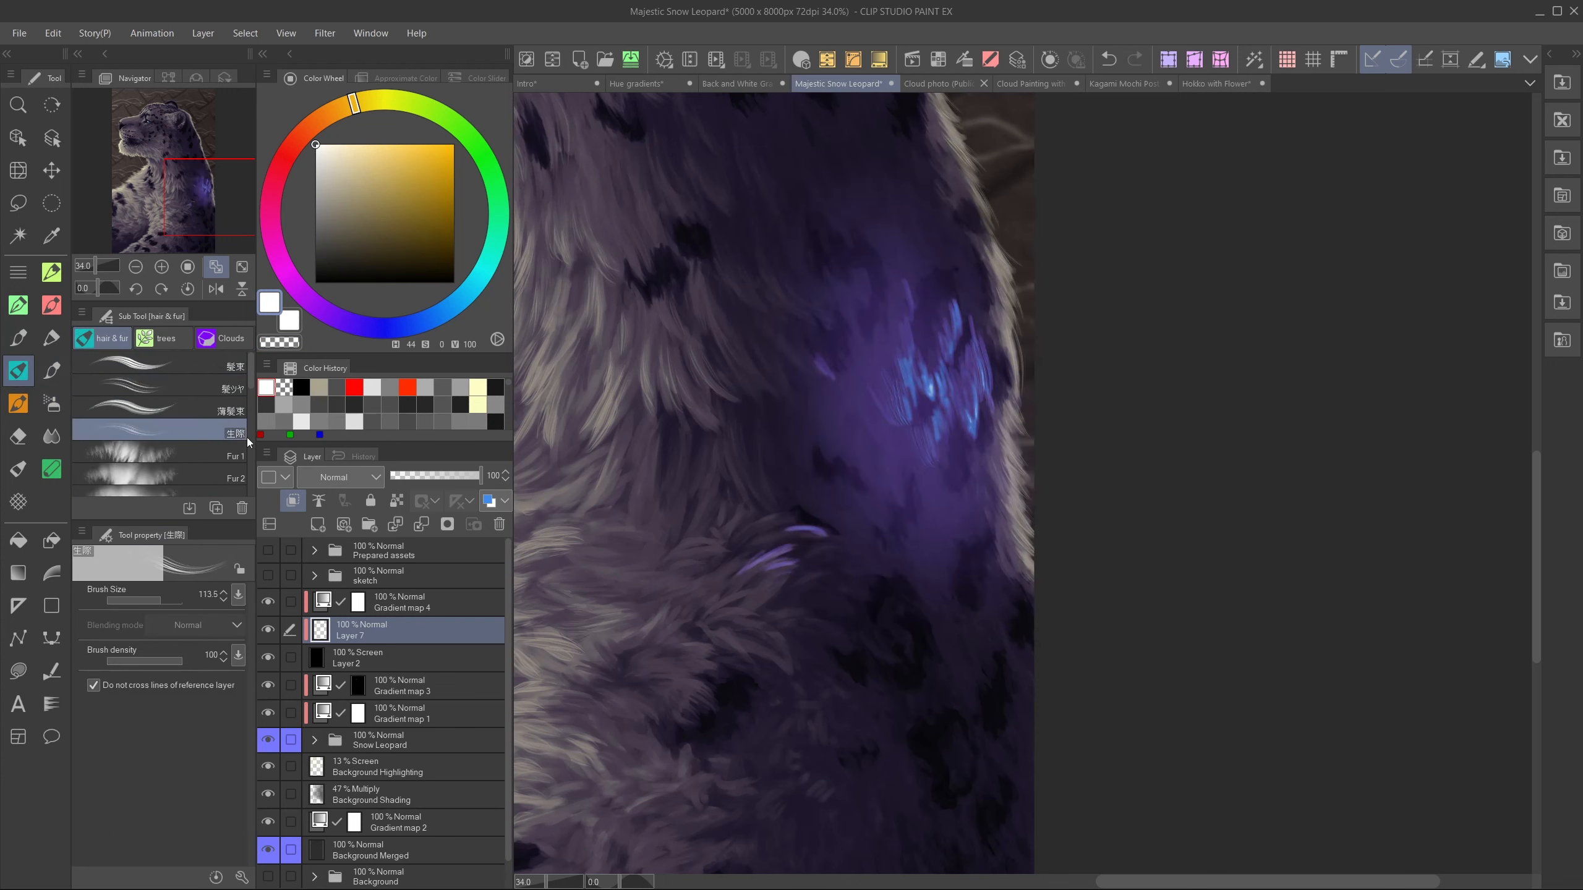
# - Extend the glow with Fur Block-In - Soft strokes around its core and down towards the lower fur tufts
pyautogui.scroll(-3, 228, 436)
pyautogui.click(236, 461)
pyautogui.moveTo(935, 411); pyautogui.dragTo(932, 454)
pyautogui.moveTo(940, 316); pyautogui.dragTo(946, 343)
pyautogui.moveTo(974, 375); pyautogui.dragTo(977, 481)
pyautogui.moveTo(995, 432); pyautogui.dragTo(992, 472)
pyautogui.moveTo(795, 514)
pyautogui.mouseDown()
pyautogui.moveTo(750, 527)
pyautogui.moveTo(840, 522)
pyautogui.mouseUp()
pyautogui.moveTo(828, 497); pyautogui.dragTo(856, 520)
pyautogui.moveTo(878, 400)
pyautogui.mouseDown()
pyautogui.moveTo(905, 448)
pyautogui.moveTo(875, 404)
pyautogui.moveTo(894, 474)
pyautogui.moveTo(904, 506)
pyautogui.mouseUp()
pyautogui.moveTo(876, 475); pyautogui.dragTo(889, 532)
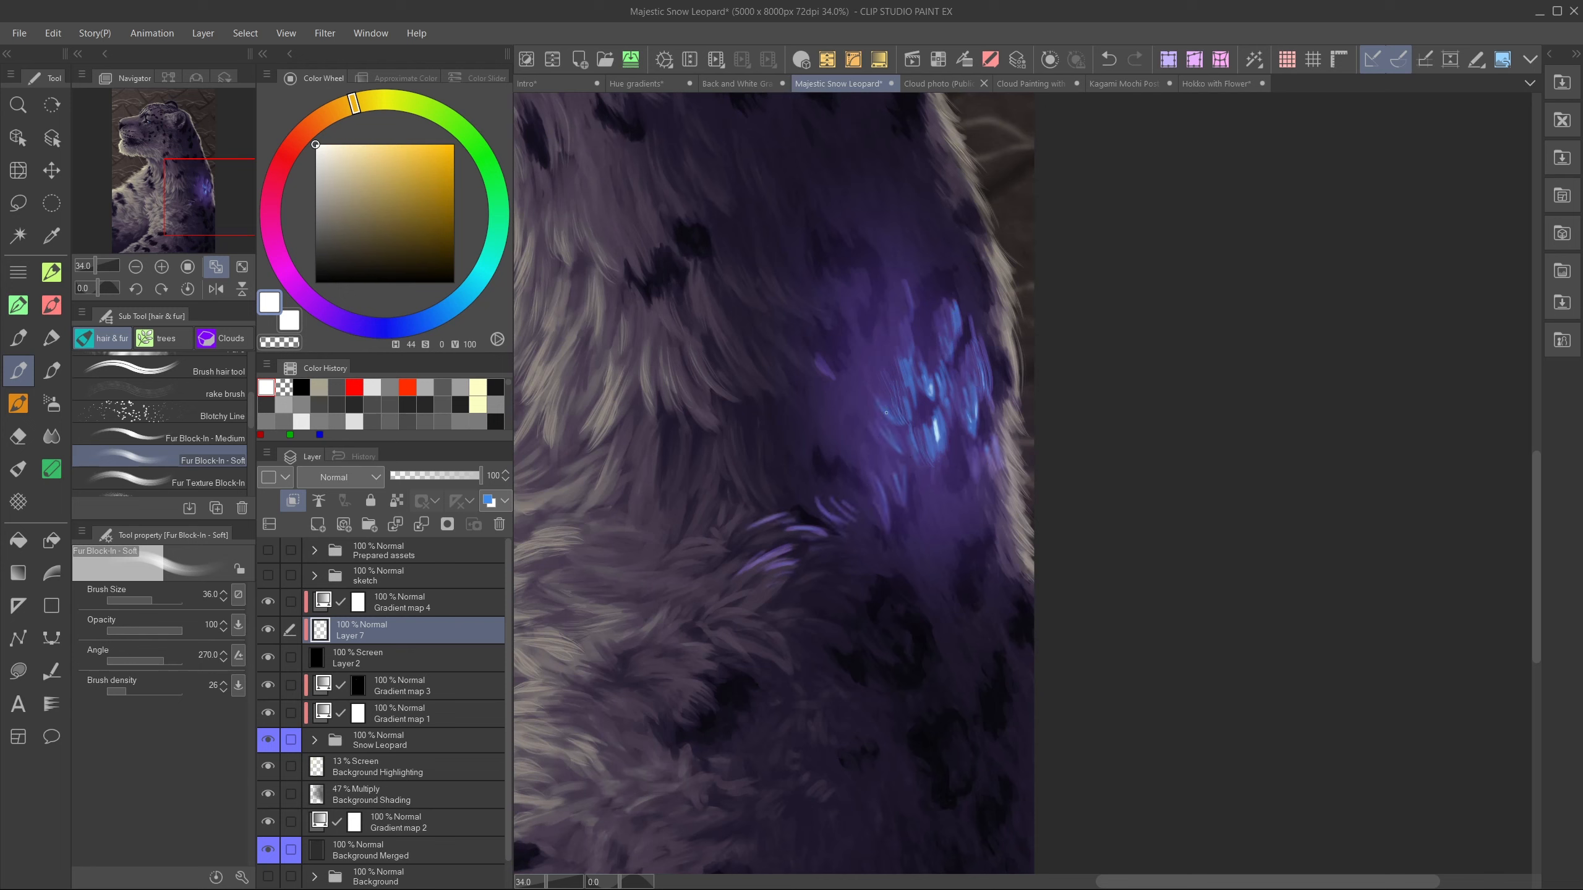
# - Brighten the glow's core with overlapping white fur strokes and trail some strokes below and beside it
pyautogui.moveTo(887, 414); pyautogui.dragTo(903, 426)
pyautogui.moveTo(906, 452); pyautogui.dragTo(903, 499)
pyautogui.moveTo(907, 375); pyautogui.dragTo(908, 413)
pyautogui.moveTo(939, 378); pyautogui.dragTo(954, 414)
pyautogui.moveTo(943, 412)
pyautogui.mouseDown()
pyautogui.moveTo(960, 521)
pyautogui.moveTo(947, 599)
pyautogui.mouseUp()
pyautogui.moveTo(954, 548); pyautogui.dragTo(952, 581)
pyautogui.moveTo(846, 389); pyautogui.dragTo(845, 423)
pyautogui.moveTo(865, 268); pyautogui.dragTo(852, 366)
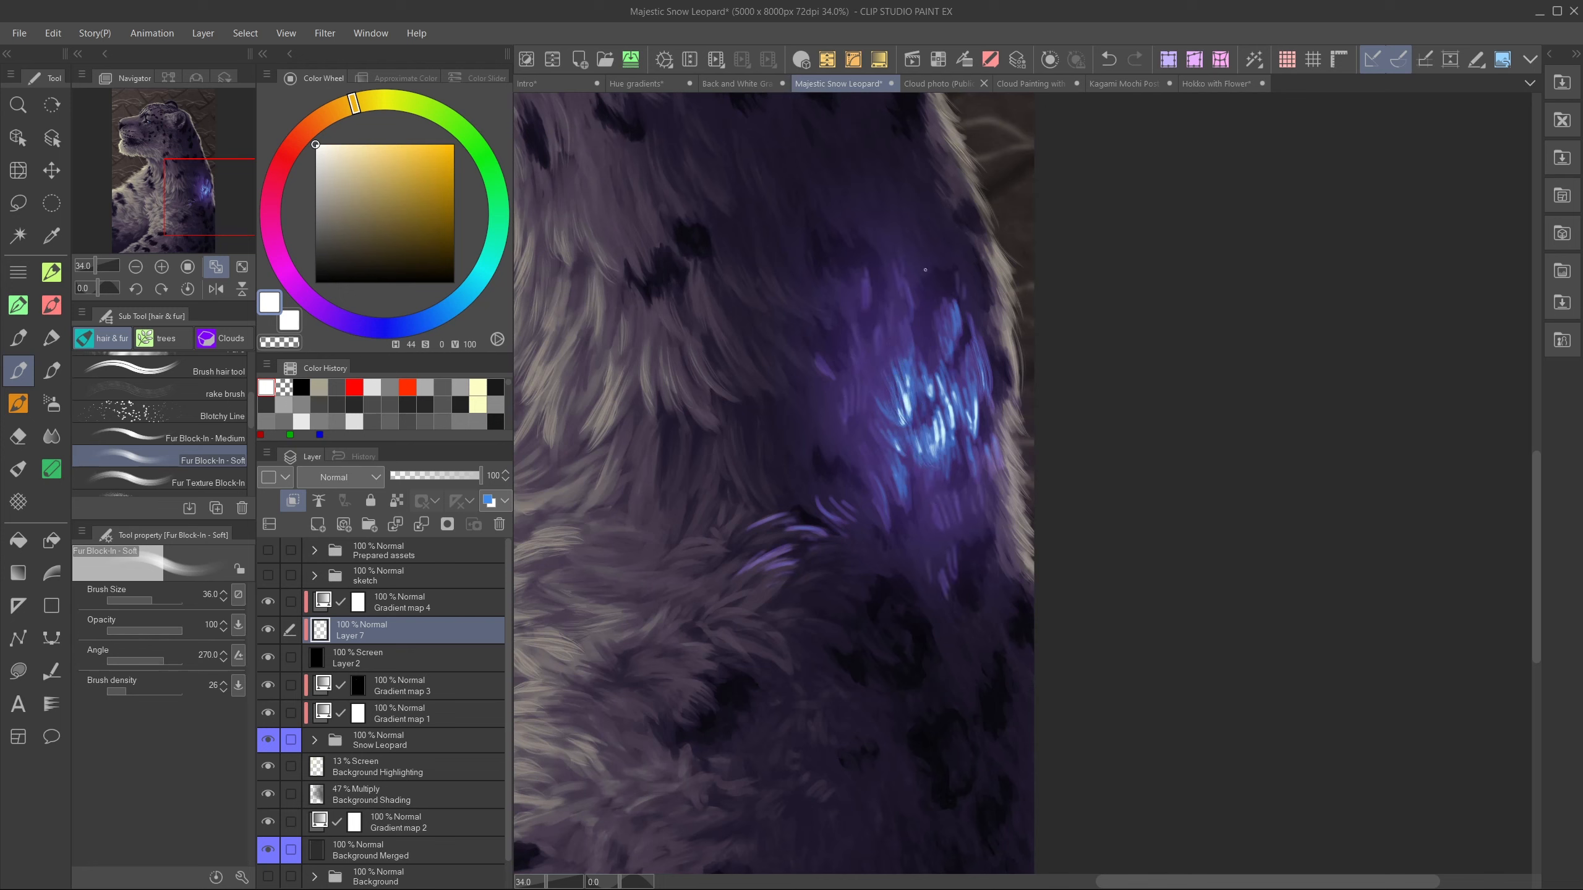
# - Scatter short fur strokes along the upper and inner edges of the glow to fade it into the fur
pyautogui.moveTo(925, 250); pyautogui.dragTo(925, 286)
pyautogui.moveTo(940, 250); pyautogui.dragTo(944, 275)
pyautogui.moveTo(976, 271); pyautogui.dragTo(977, 291)
pyautogui.moveTo(863, 554); pyautogui.dragTo(888, 567)
pyautogui.moveTo(825, 435); pyautogui.dragTo(834, 461)
pyautogui.moveTo(760, 374); pyautogui.dragTo(773, 394)
pyautogui.moveTo(804, 297)
pyautogui.mouseDown()
pyautogui.moveTo(821, 320)
pyautogui.moveTo(811, 368)
pyautogui.mouseUp()
pyautogui.moveTo(781, 368); pyautogui.dragTo(799, 397)
pyautogui.moveTo(823, 397); pyautogui.dragTo(838, 430)
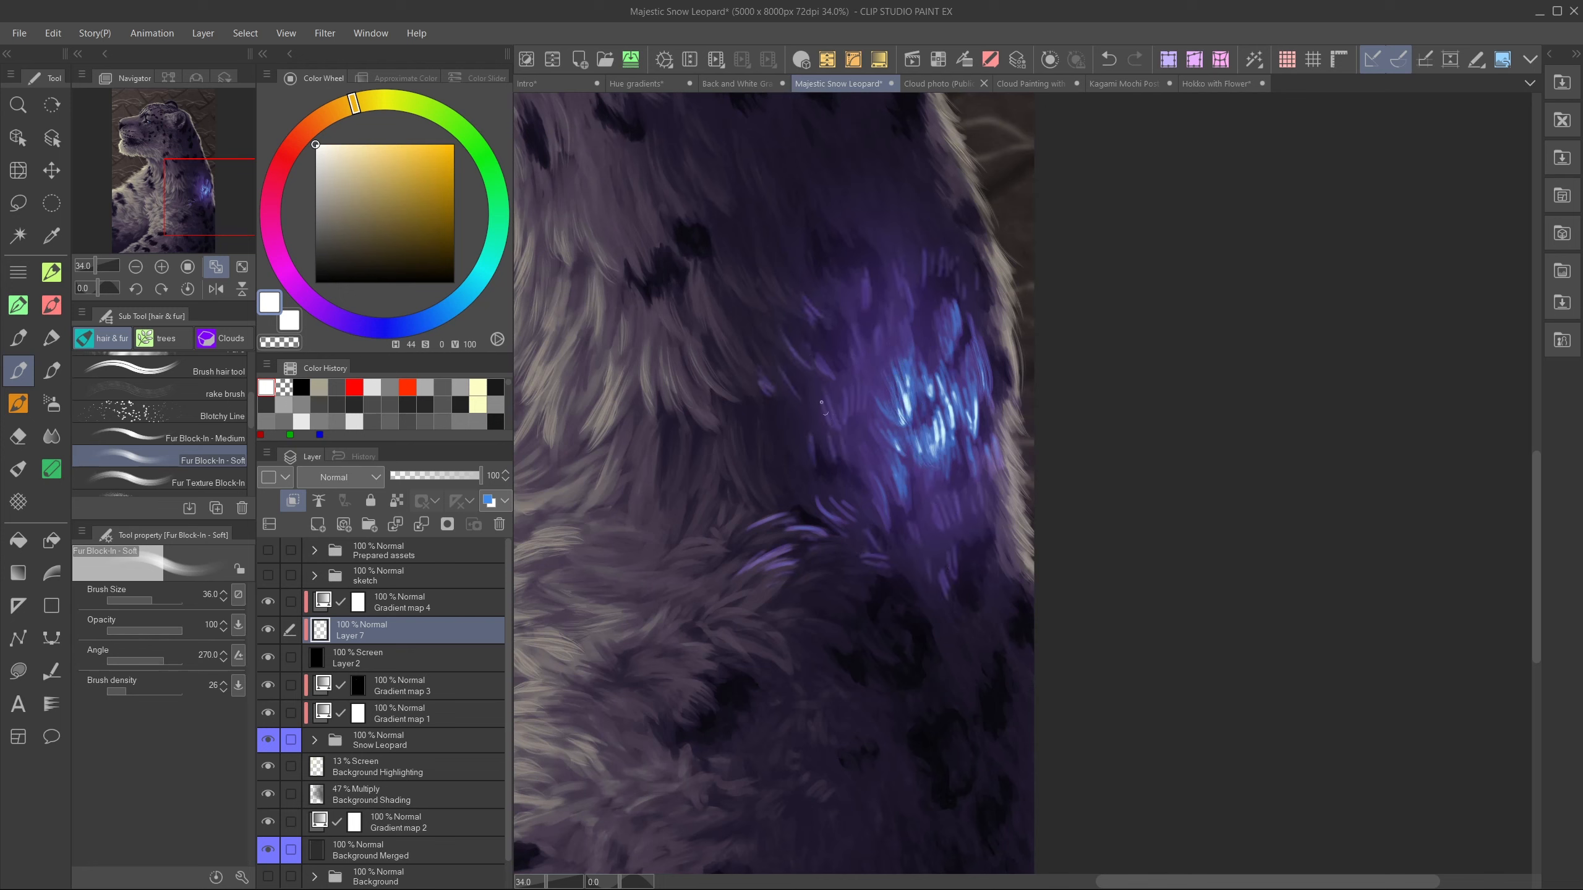
# - Add sparse fur strokes below and around the outer edges of the glow to widen its falloff
pyautogui.moveTo(935, 614); pyautogui.dragTo(945, 637)
pyautogui.moveTo(965, 608); pyautogui.dragTo(972, 628)
pyautogui.moveTo(823, 595); pyautogui.dragTo(851, 607)
pyautogui.moveTo(868, 531); pyautogui.dragTo(878, 551)
pyautogui.moveTo(967, 512)
pyautogui.mouseDown()
pyautogui.moveTo(974, 541)
pyautogui.moveTo(1010, 548)
pyautogui.mouseUp()
pyautogui.moveTo(934, 485); pyautogui.dragTo(927, 521)
pyautogui.moveTo(926, 206)
pyautogui.mouseDown()
pyautogui.moveTo(927, 227)
pyautogui.moveTo(859, 251)
pyautogui.mouseUp()
pyautogui.moveTo(797, 237)
pyautogui.mouseDown()
pyautogui.moveTo(806, 271)
pyautogui.moveTo(789, 303)
pyautogui.mouseUp()
pyautogui.moveTo(822, 424); pyautogui.dragTo(826, 467)
pyautogui.moveTo(834, 399)
pyautogui.mouseDown()
pyautogui.moveTo(839, 421)
pyautogui.moveTo(805, 414)
pyautogui.mouseUp()
pyautogui.moveTo(860, 435)
pyautogui.mouseDown()
pyautogui.moveTo(873, 465)
pyautogui.moveTo(866, 439)
pyautogui.mouseUp()
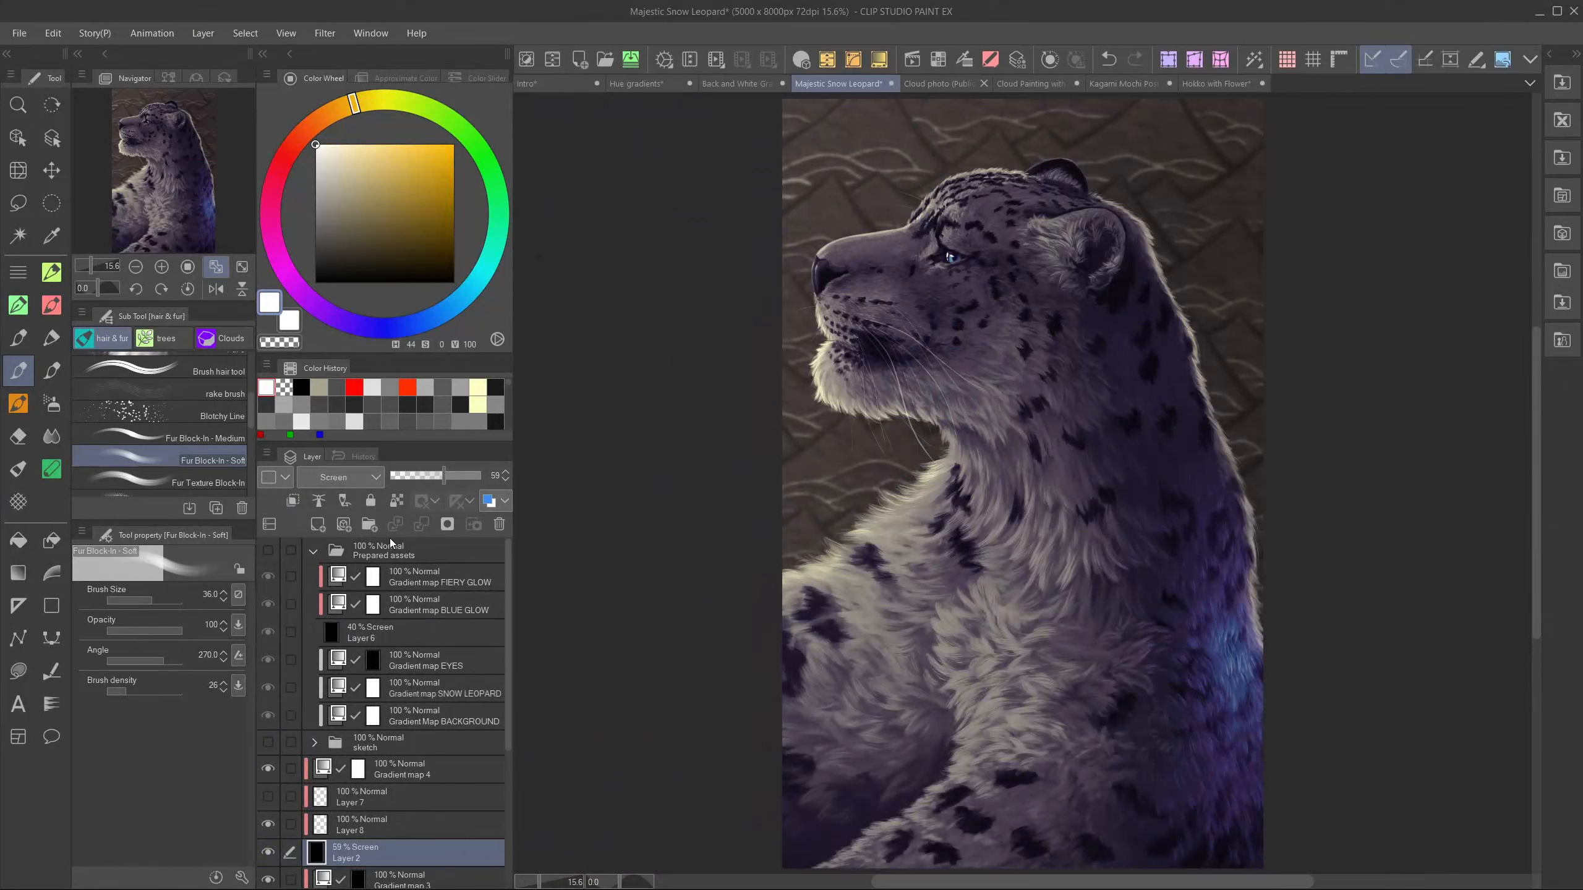
# - Set the black Layer 2 to Normal blending at 100% opacity and toggle the visibility of its clipped blue glow gradient map
pyautogui.moveTo(444, 476); pyautogui.dragTo(481, 476)
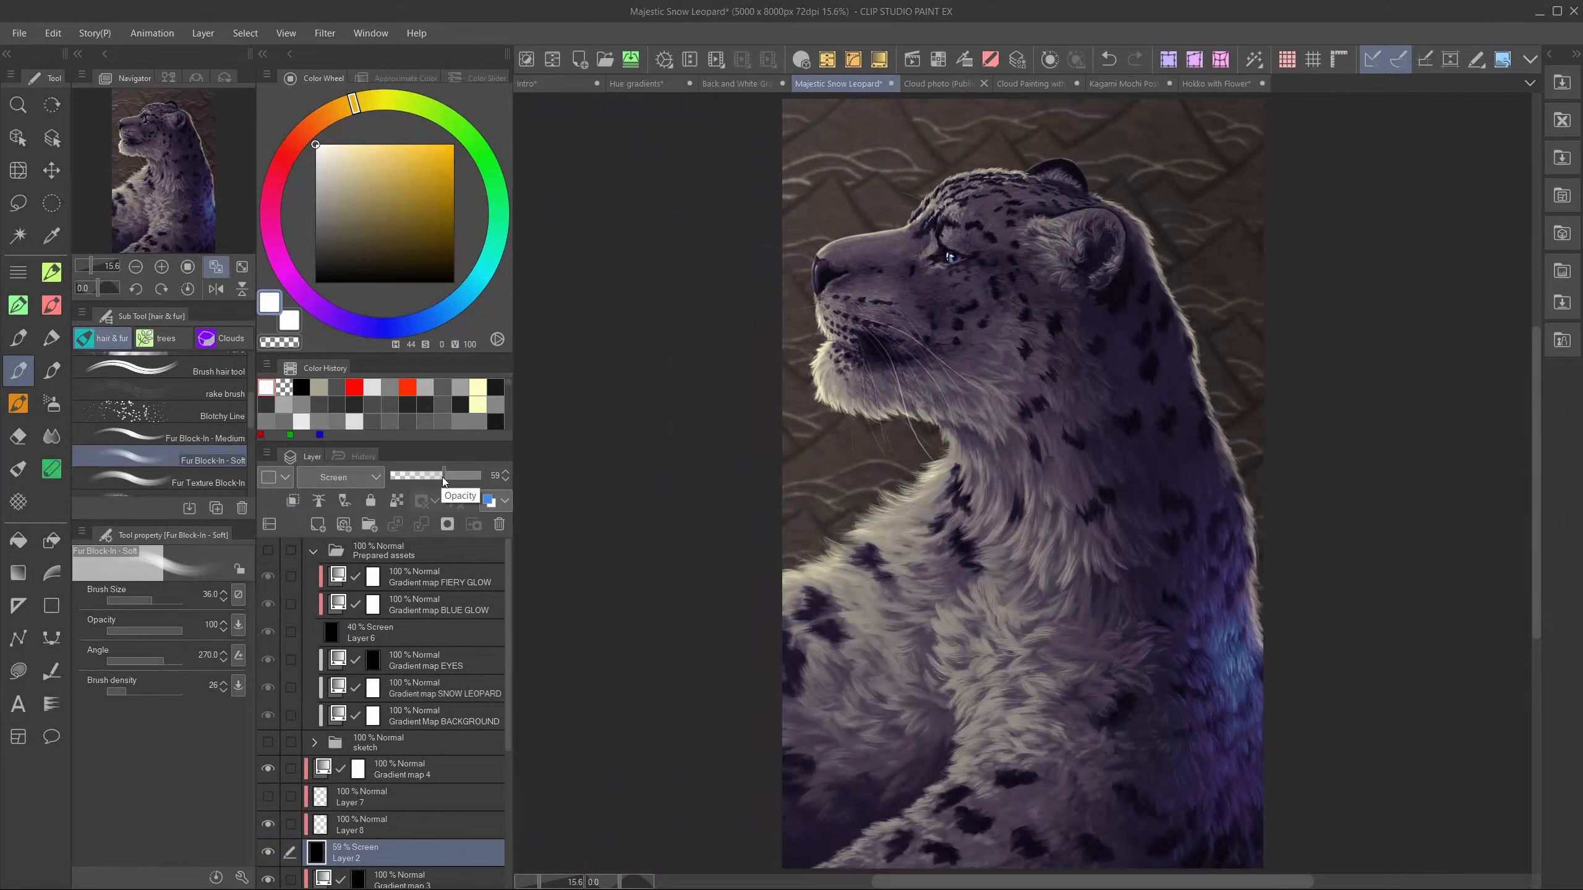
pyautogui.click(340, 476)
pyautogui.click(331, 8)
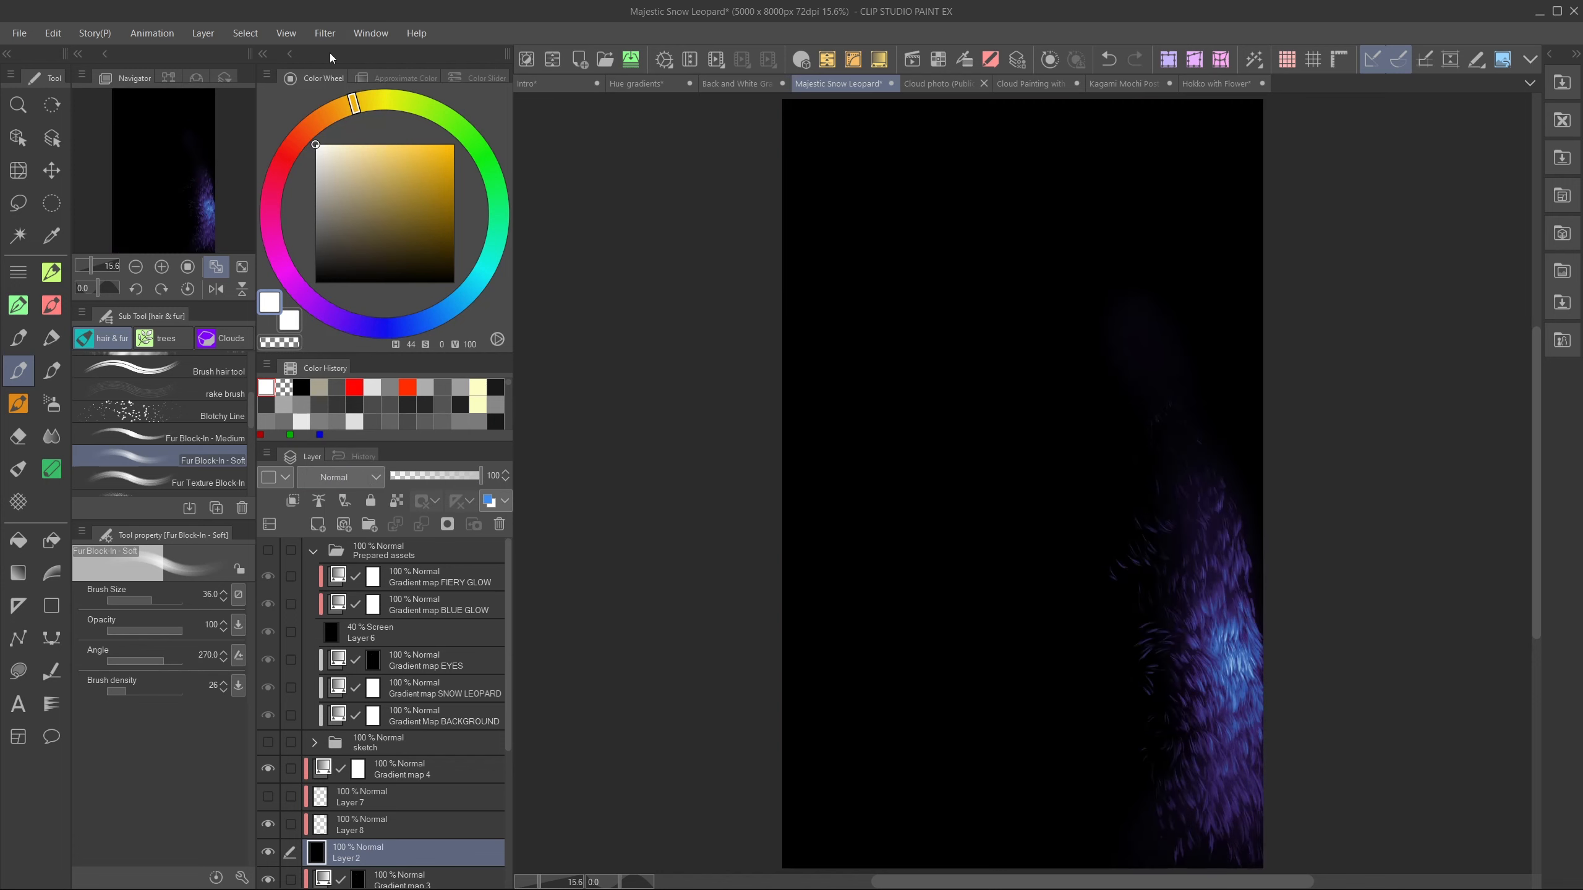
pyautogui.click(271, 768)
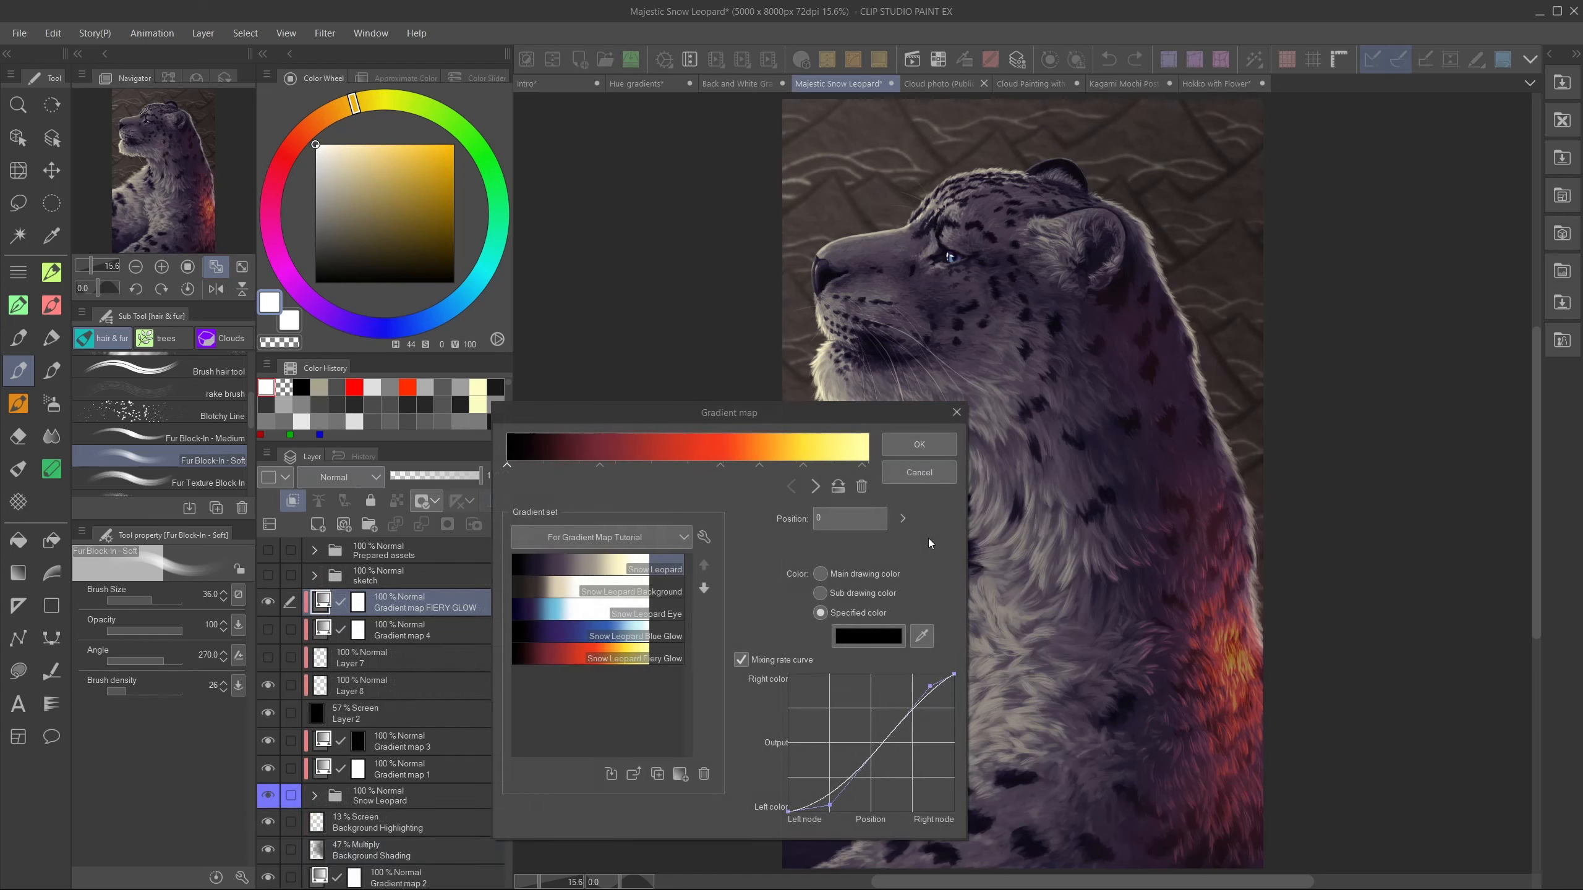
# - Examine the colour nodes of the FIERY GLOW gradient map from the dark end to the light yellow end
pyautogui.click(601, 467)
pyautogui.click(720, 466)
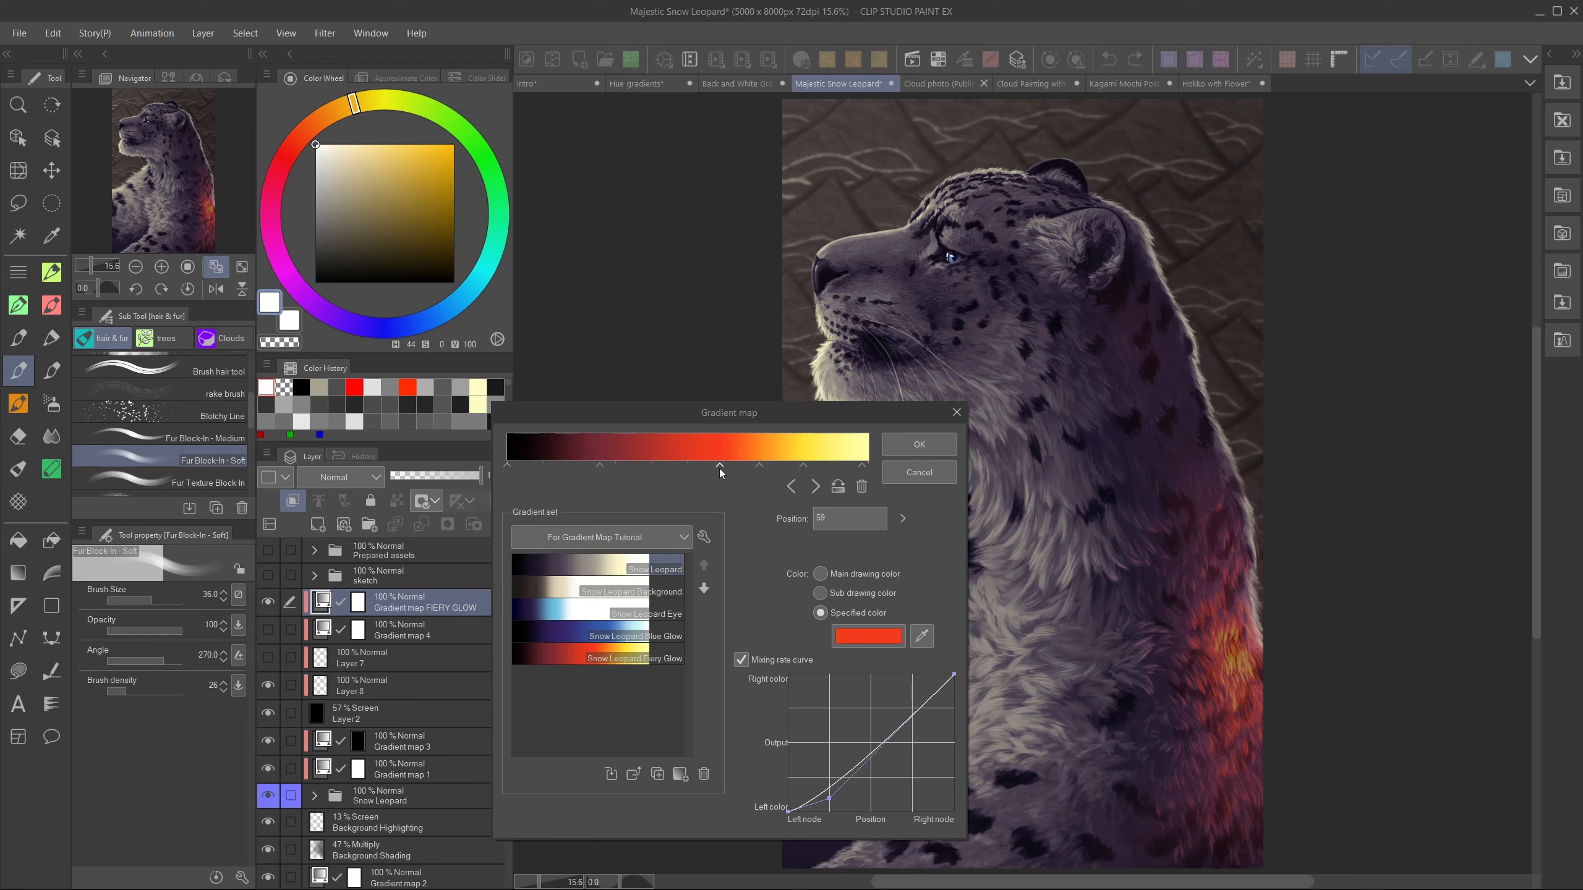
pyautogui.click(761, 467)
pyautogui.click(804, 467)
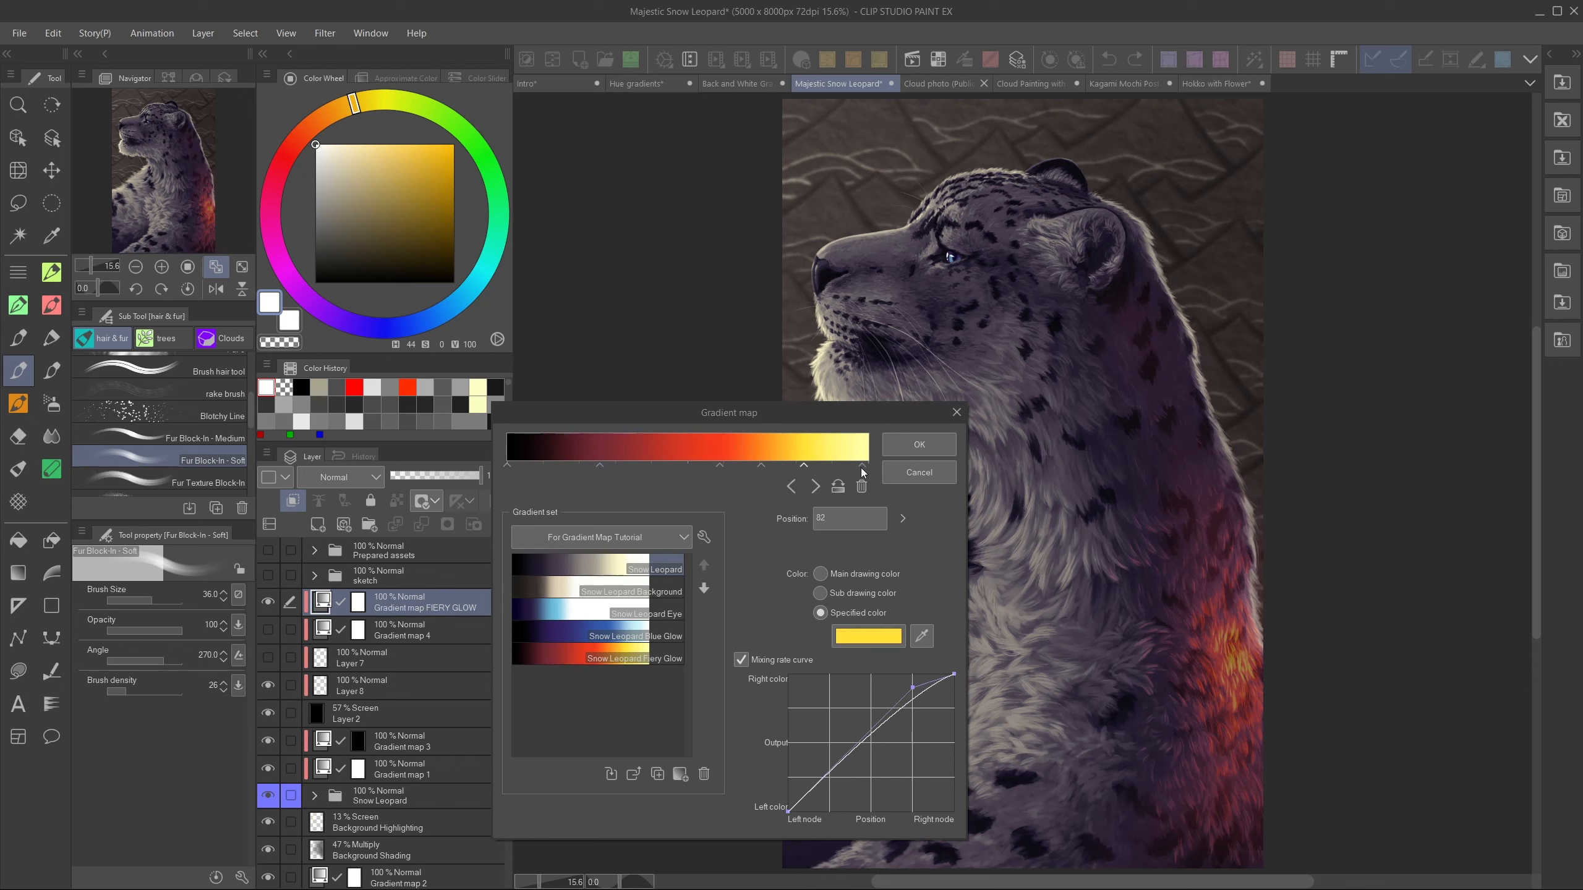
pyautogui.click(861, 467)
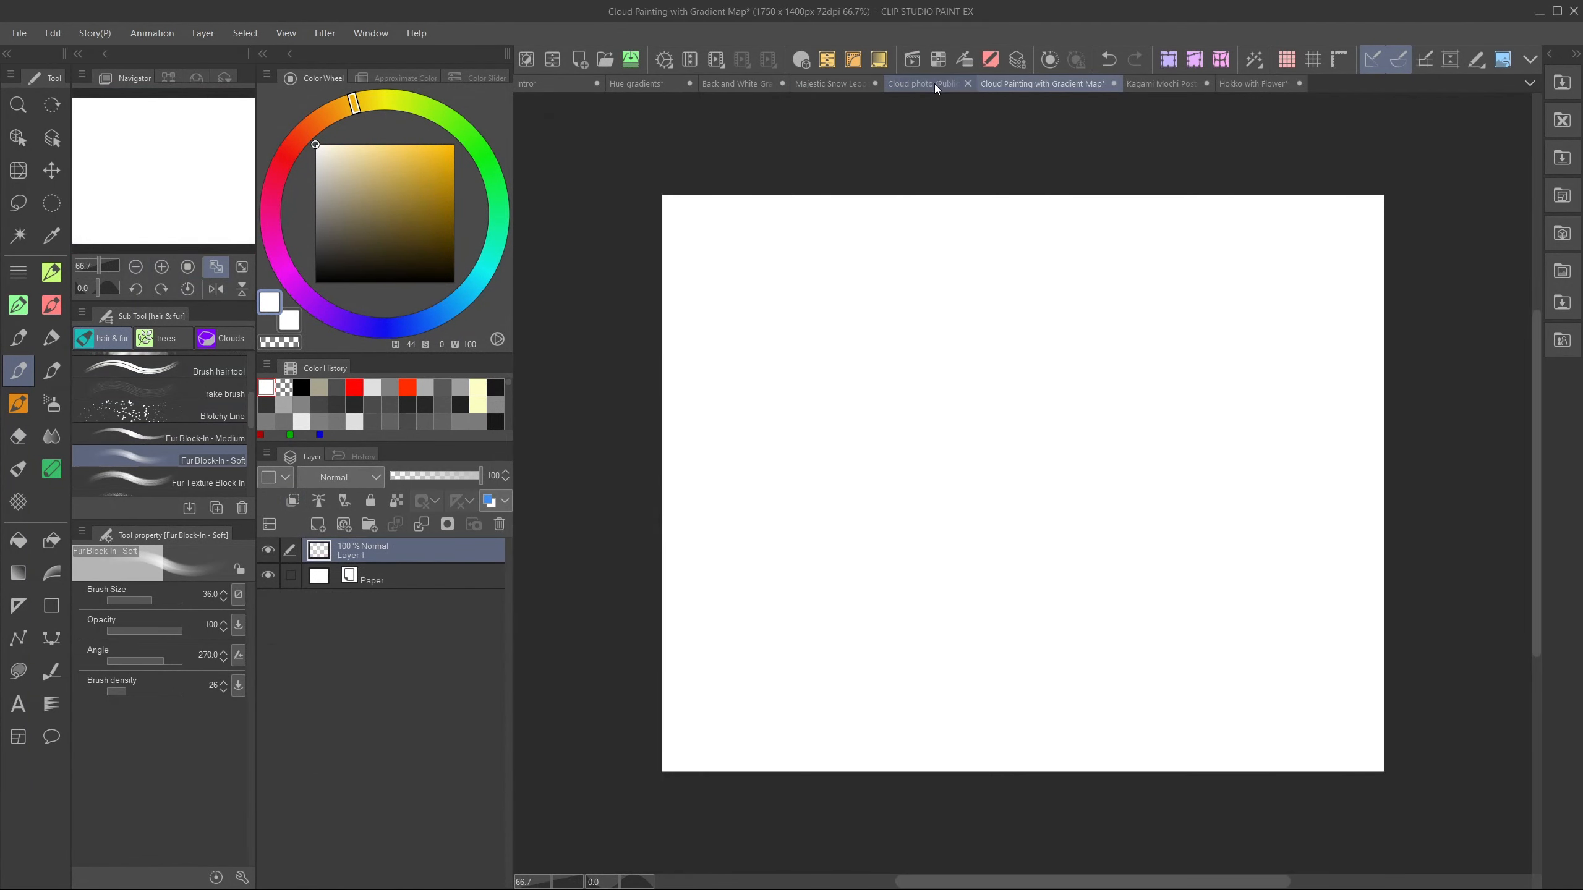
# - Float the cloud photo in its own window, enlarge it and place it beside the blank cloud painting canvas
pyautogui.moveTo(935, 85); pyautogui.dragTo(947, 131)
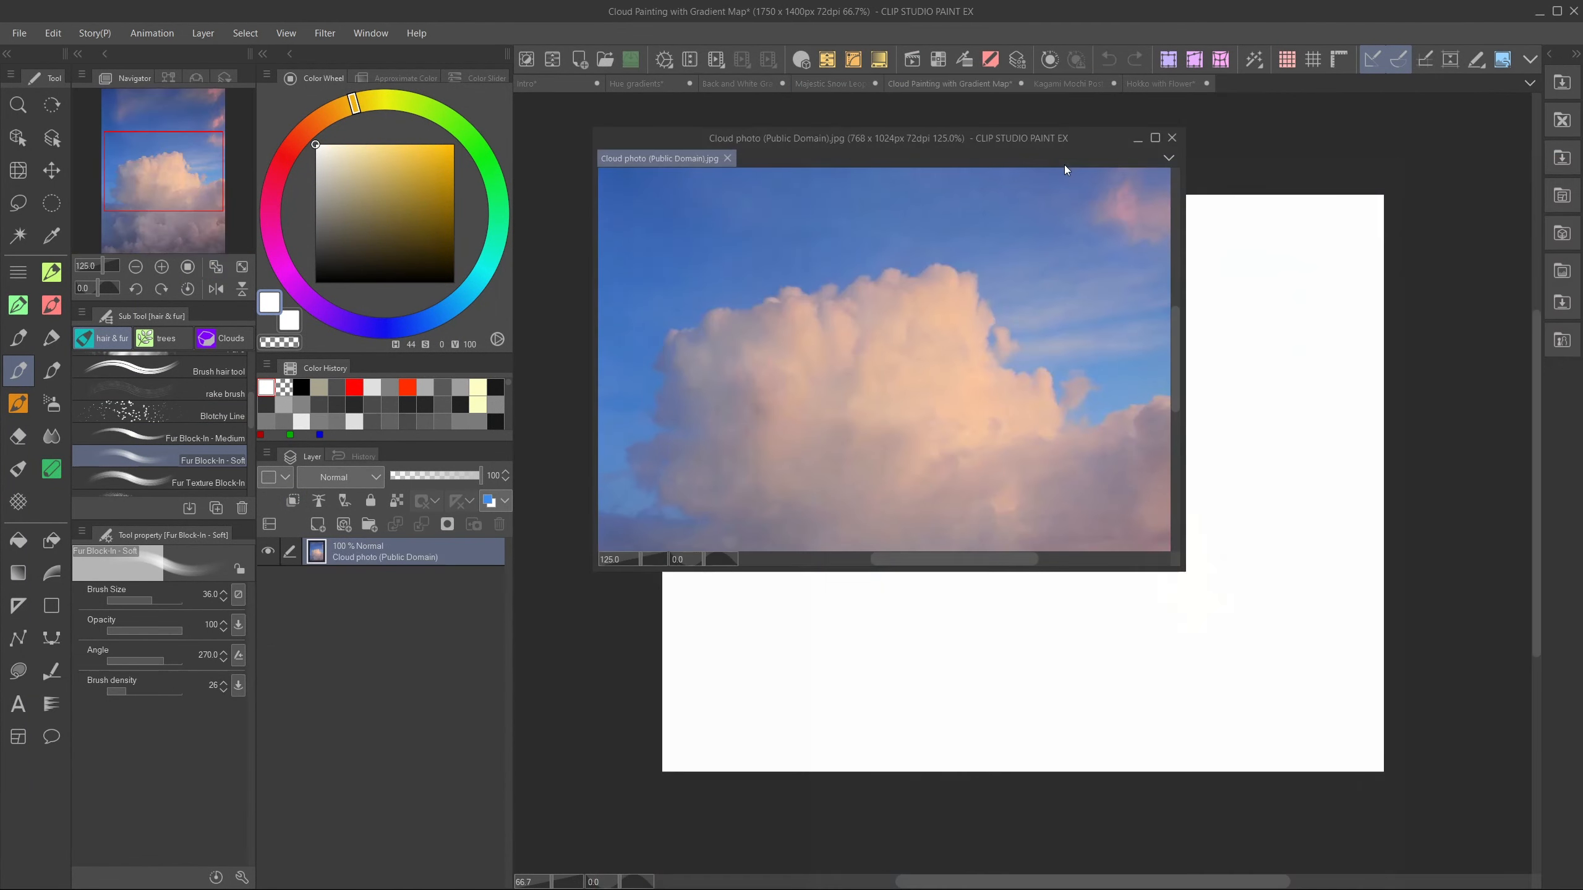
pyautogui.moveTo(1187, 574); pyautogui.dragTo(1124, 782)
pyautogui.moveTo(971, 141); pyautogui.dragTo(1325, 154)
pyautogui.click(566, 634)
# - Add a gradient map correction layer above Layer 1 and set its start node to a dark blue-violet sampled from the cloud photo
pyautogui.rightClick(408, 548)
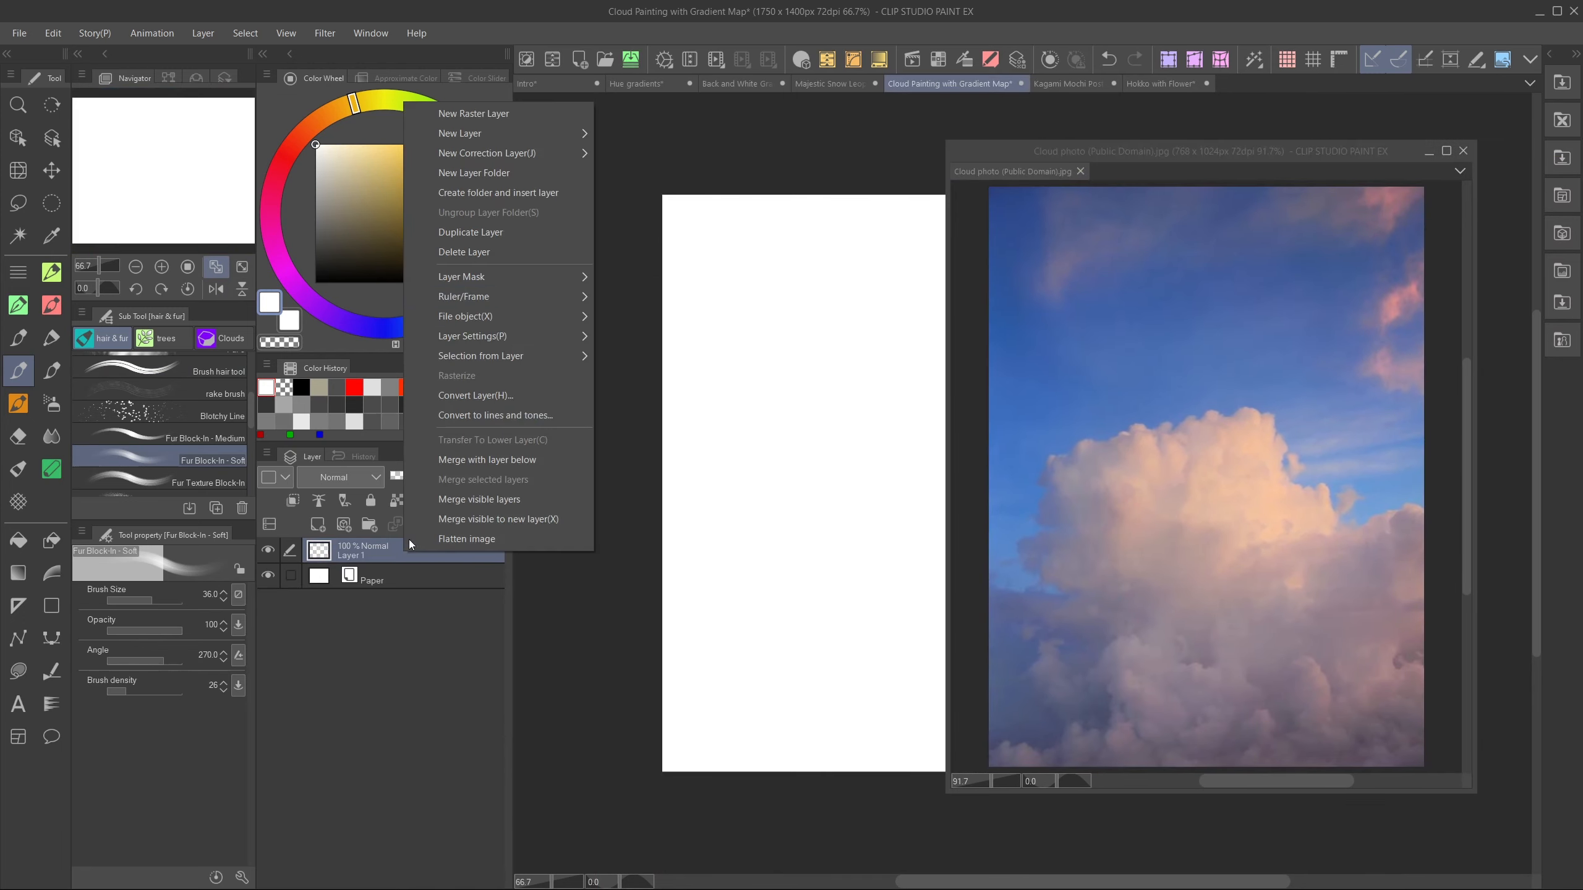
pyautogui.click(679, 173)
pyautogui.click(800, 613)
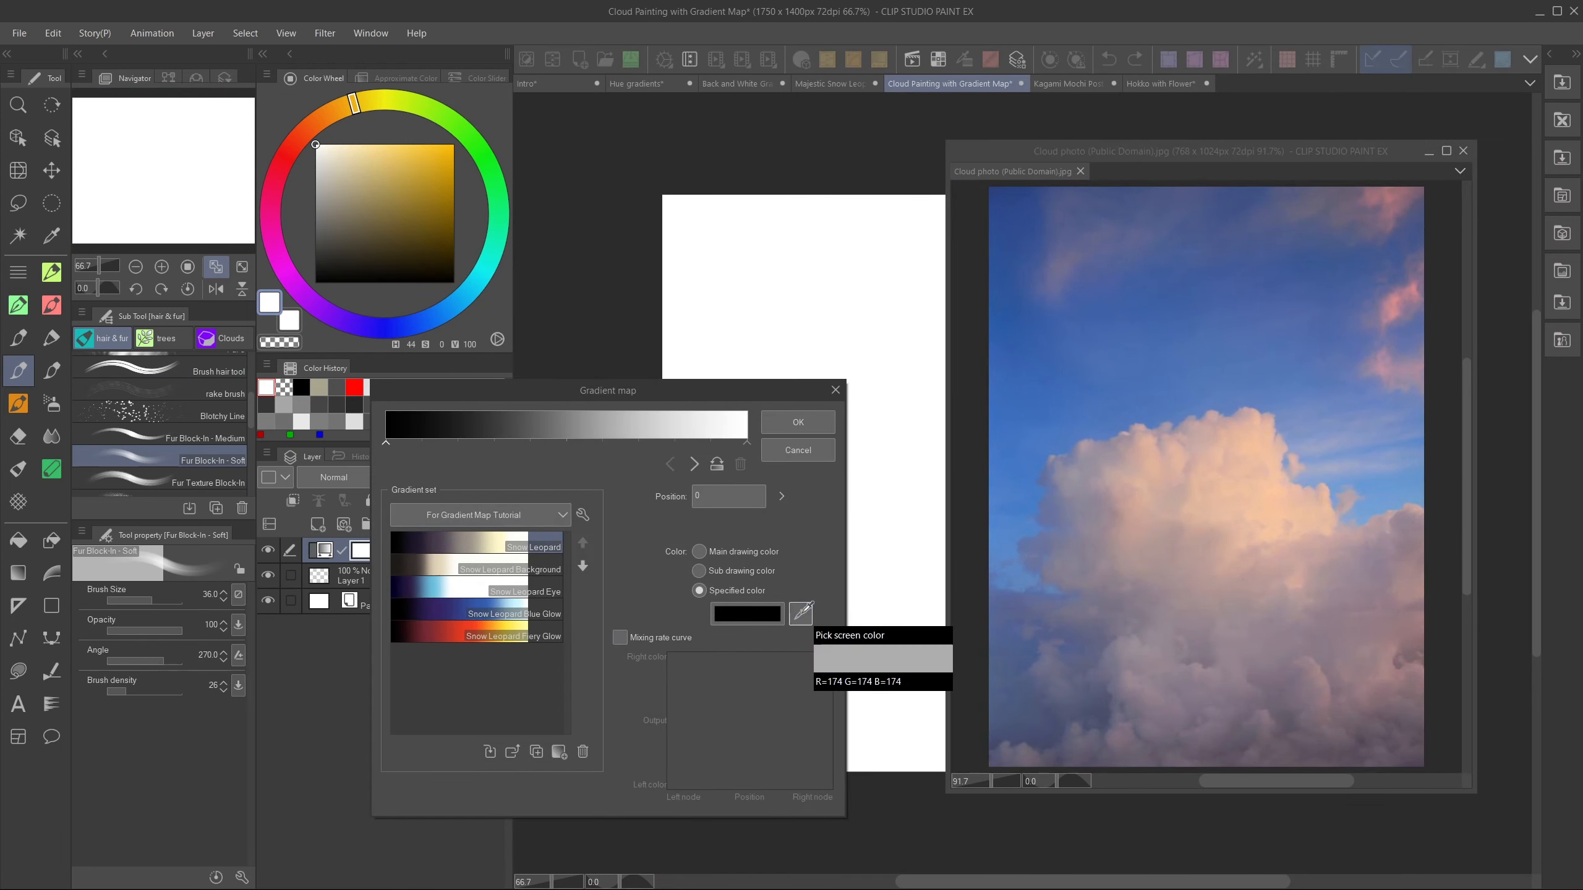
pyautogui.click(1109, 706)
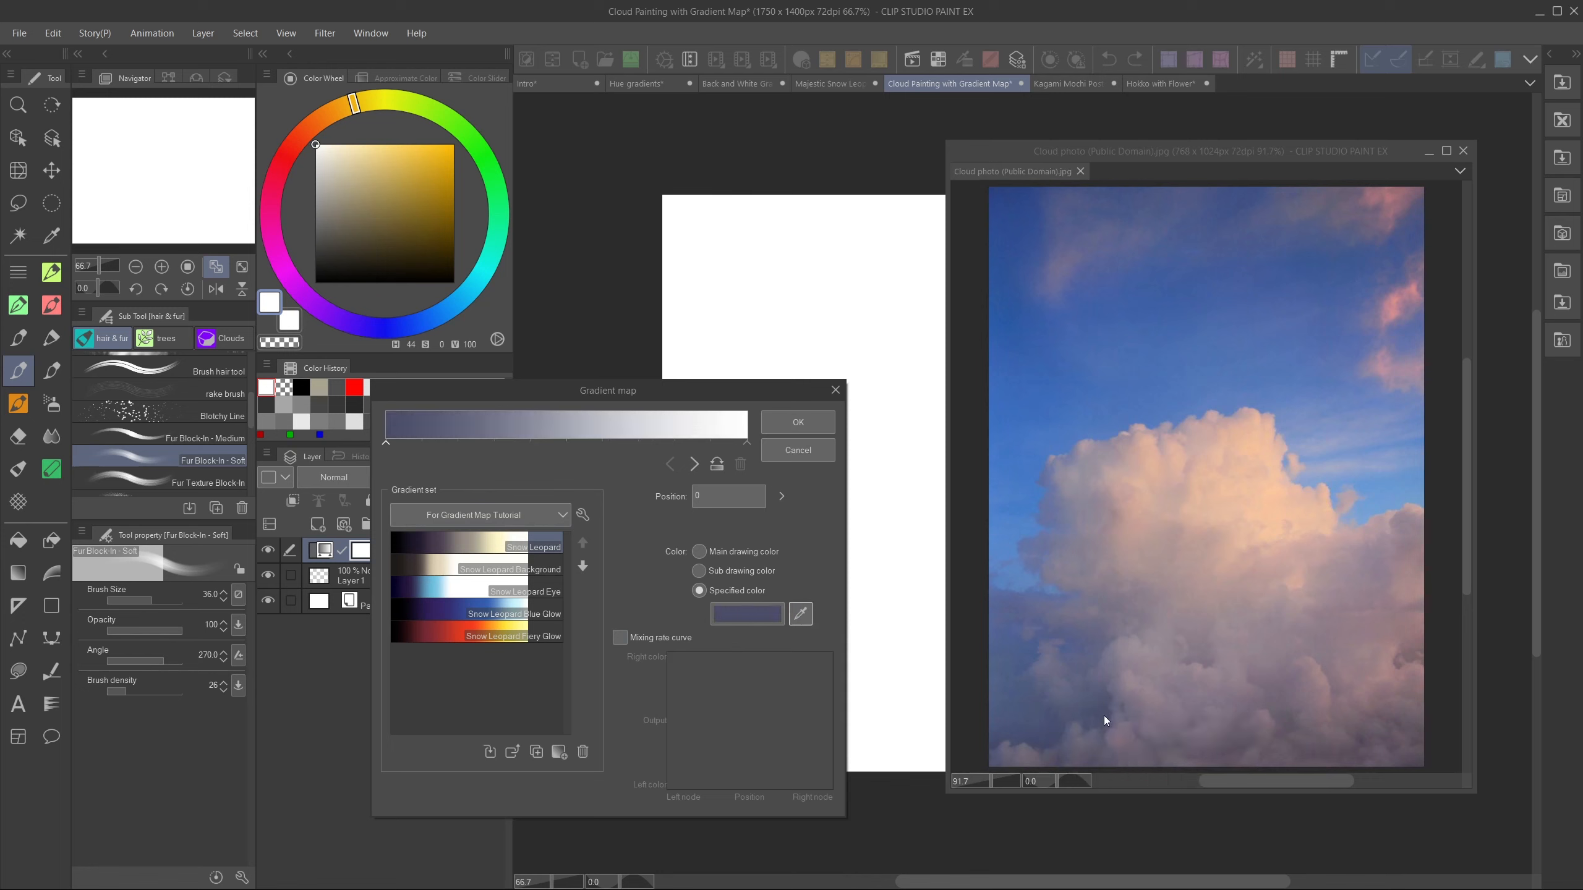
# - Sample a peach cloud highlight for the gradient's end node and a pinkish cloud tone for a new node at position 83
pyautogui.click(745, 444)
pyautogui.click(800, 613)
pyautogui.click(1274, 480)
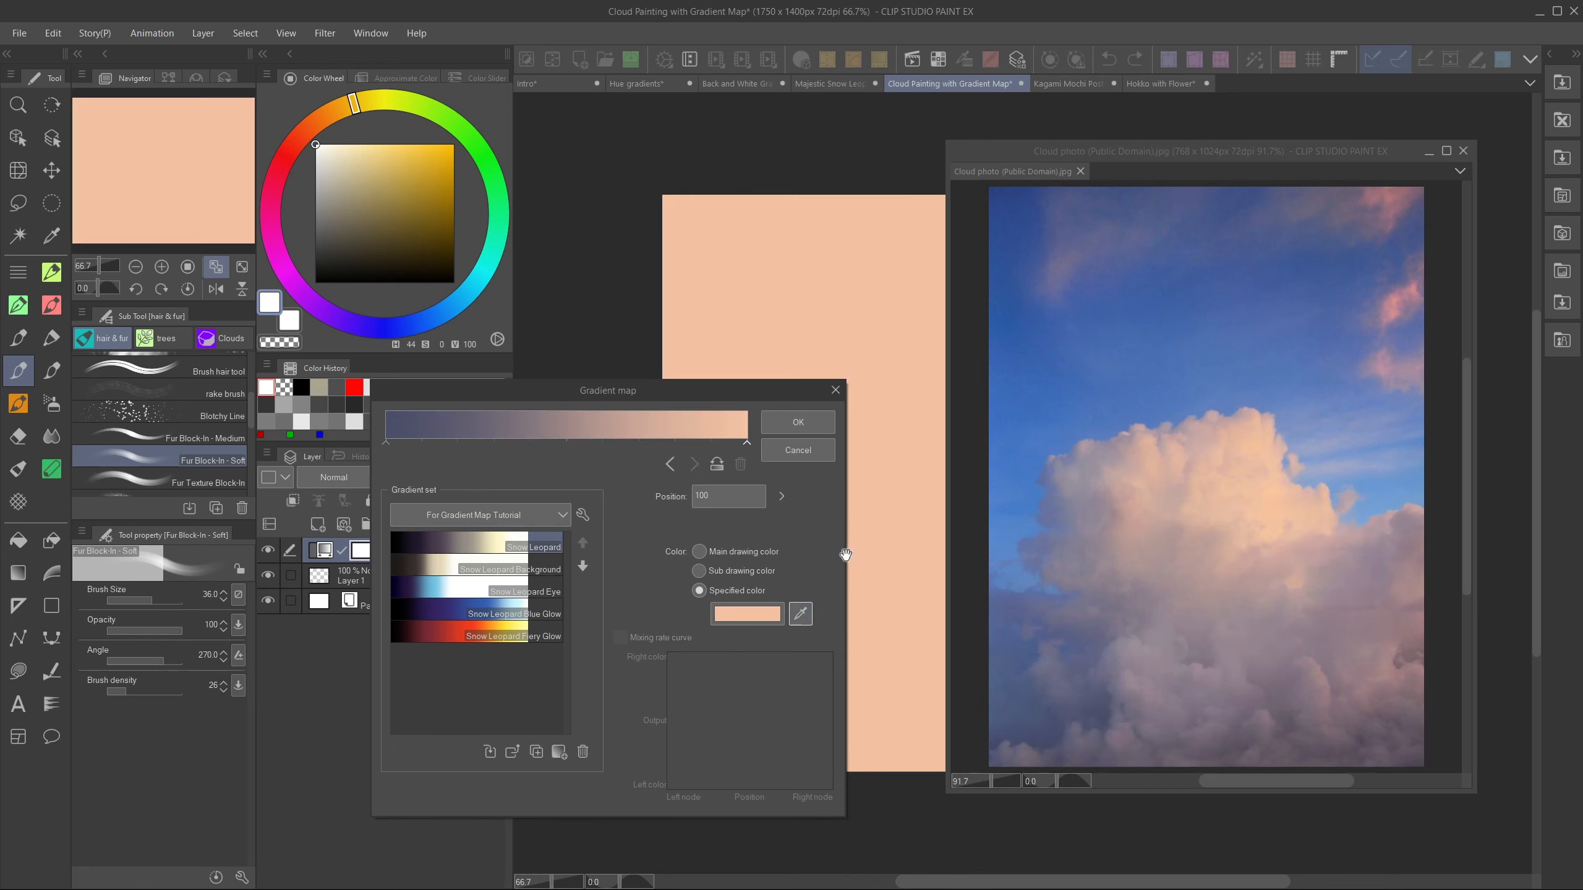
pyautogui.click(685, 444)
pyautogui.click(802, 614)
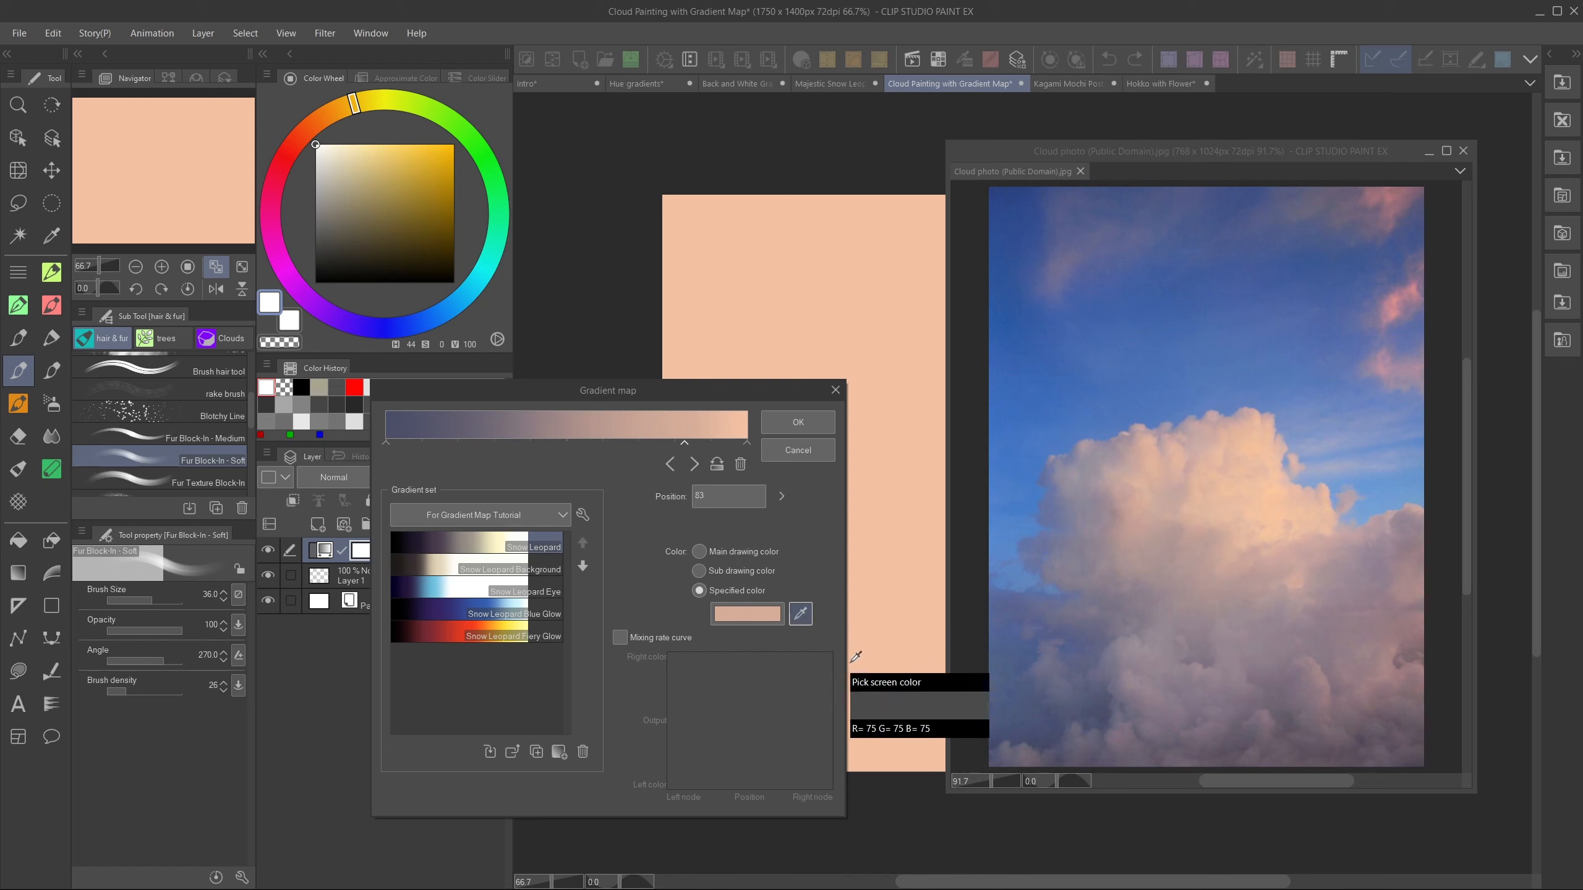
pyautogui.click(1185, 503)
# - Add a node at position 23 with a blue-violet sampled from the cloud's base, and shift both inner nodes closer together
pyautogui.click(470, 444)
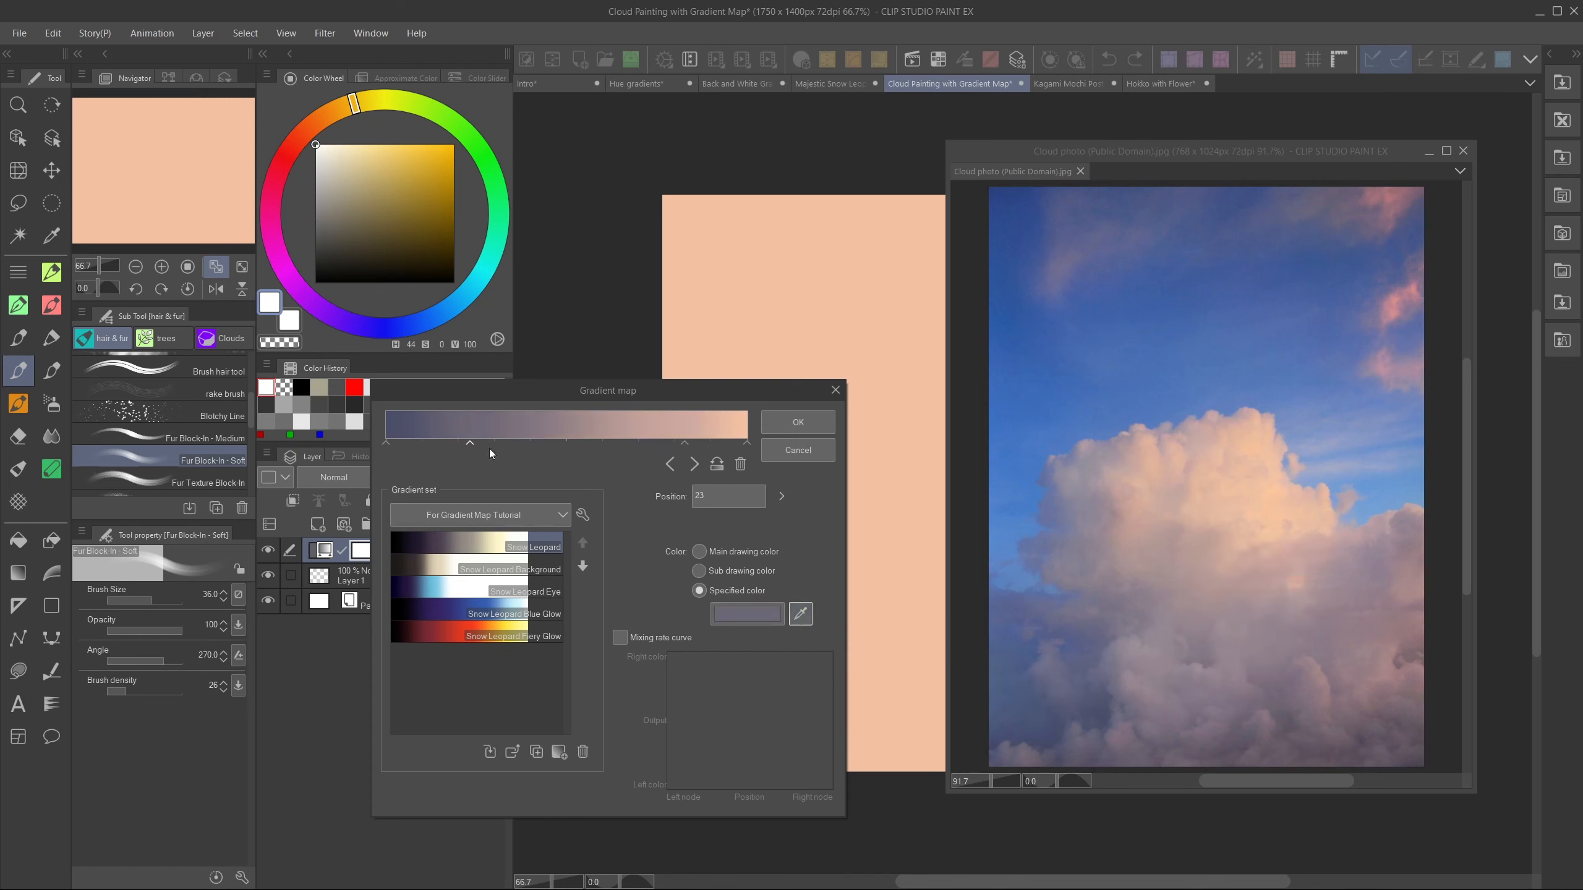
pyautogui.click(801, 615)
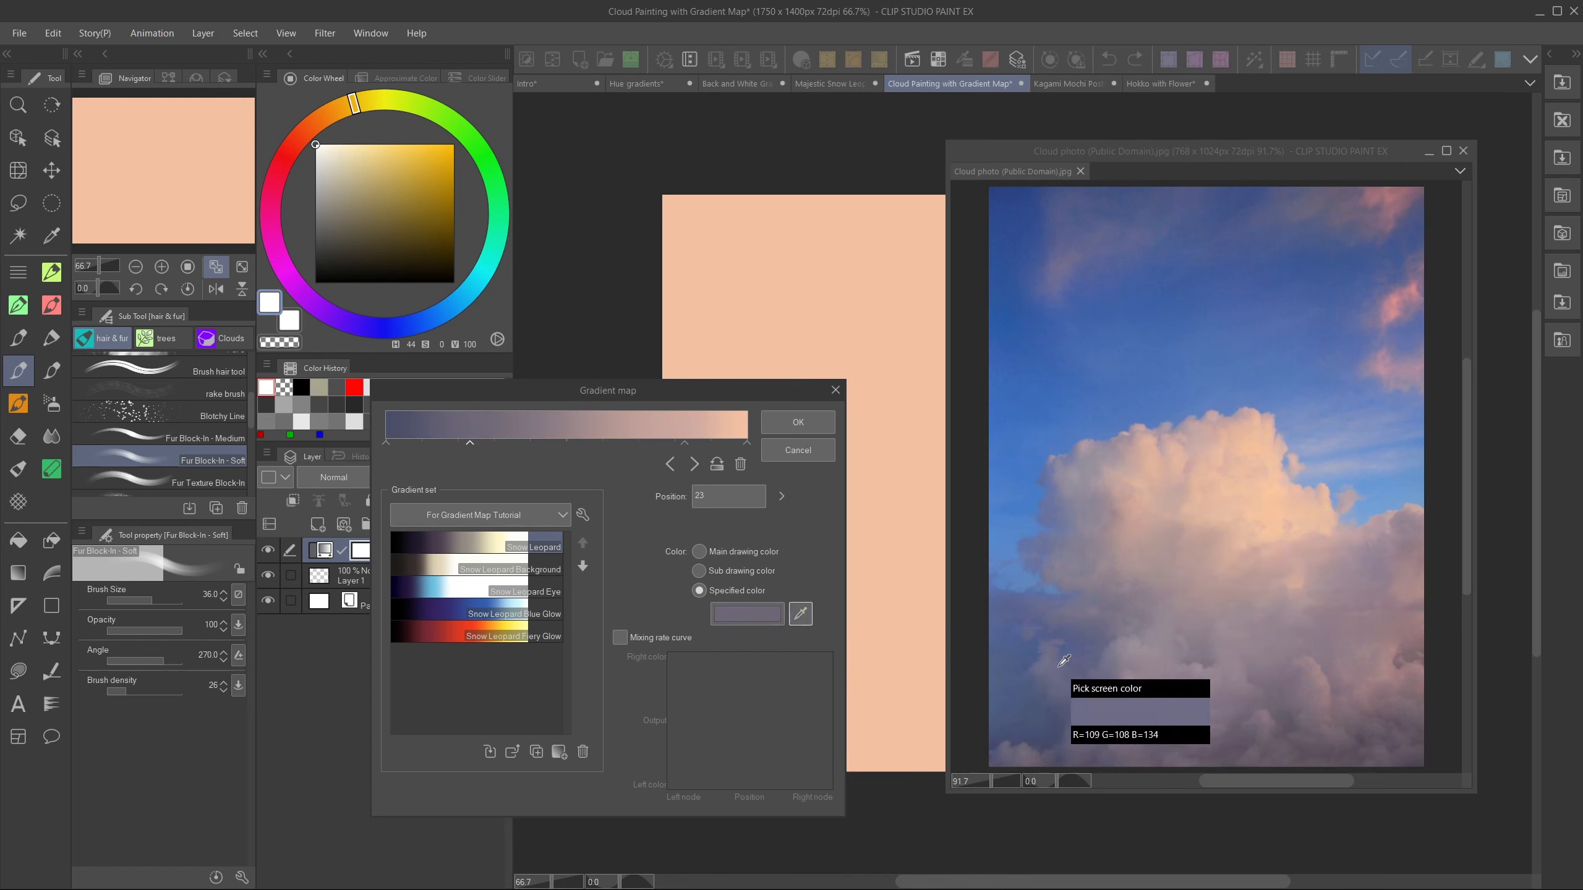
pyautogui.click(1025, 717)
pyautogui.moveTo(684, 443); pyautogui.dragTo(657, 444)
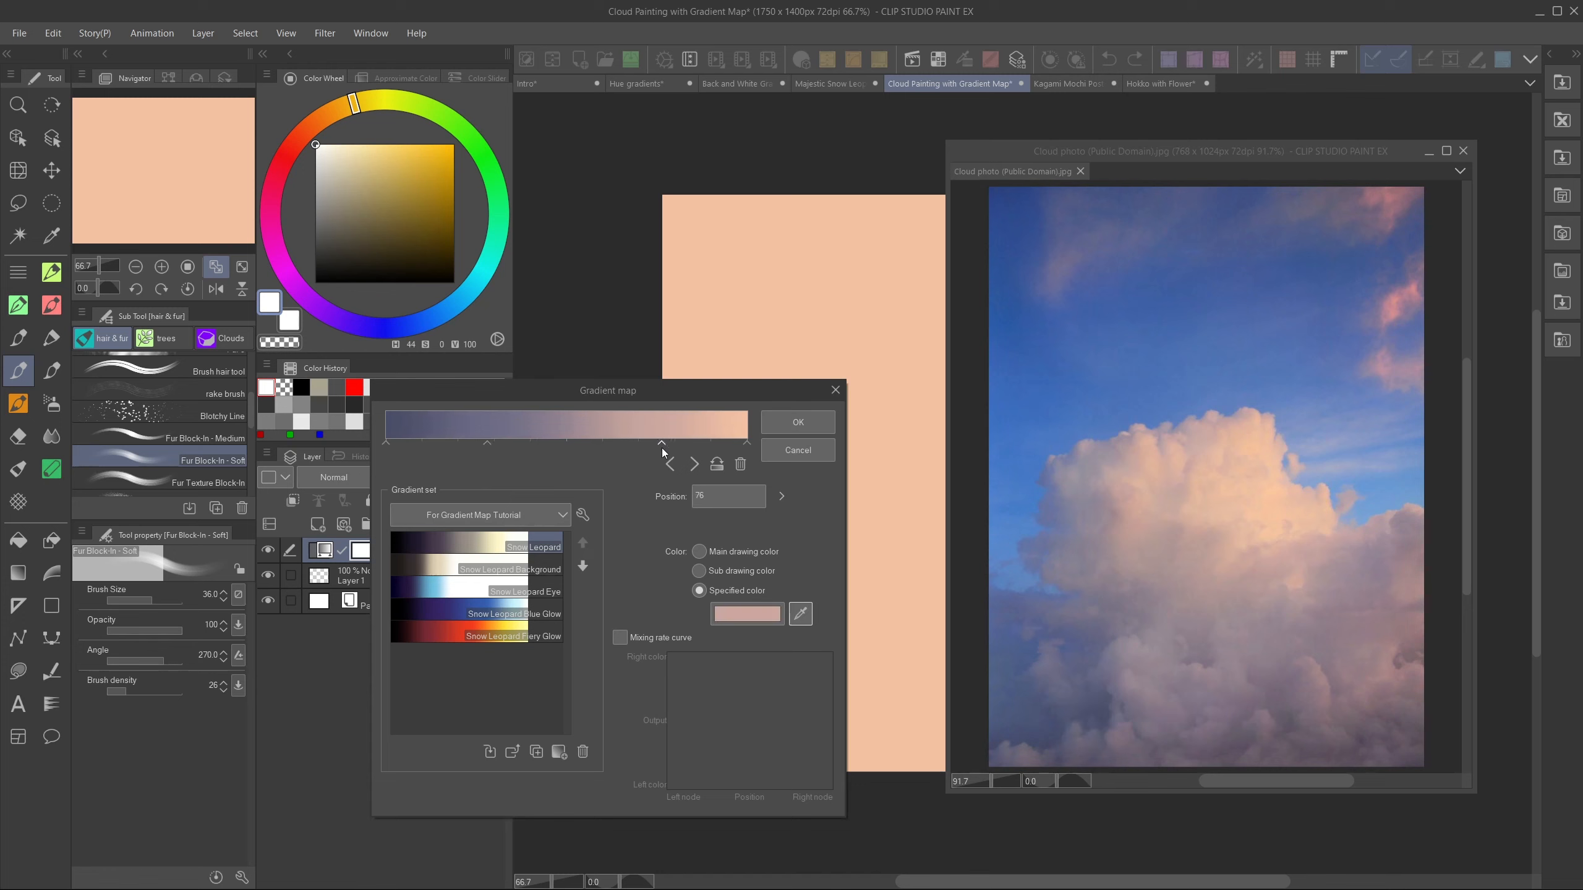
pyautogui.moveTo(487, 443); pyautogui.dragTo(498, 444)
pyautogui.click(657, 443)
pyautogui.moveTo(657, 443); pyautogui.dragTo(630, 443)
# - Recolour the gradient's end node to pale cream yellow, apply the gradient map and dock the cloud photo among the open documents
pyautogui.click(746, 444)
pyautogui.click(747, 614)
pyautogui.moveTo(601, 673); pyautogui.dragTo(601, 661)
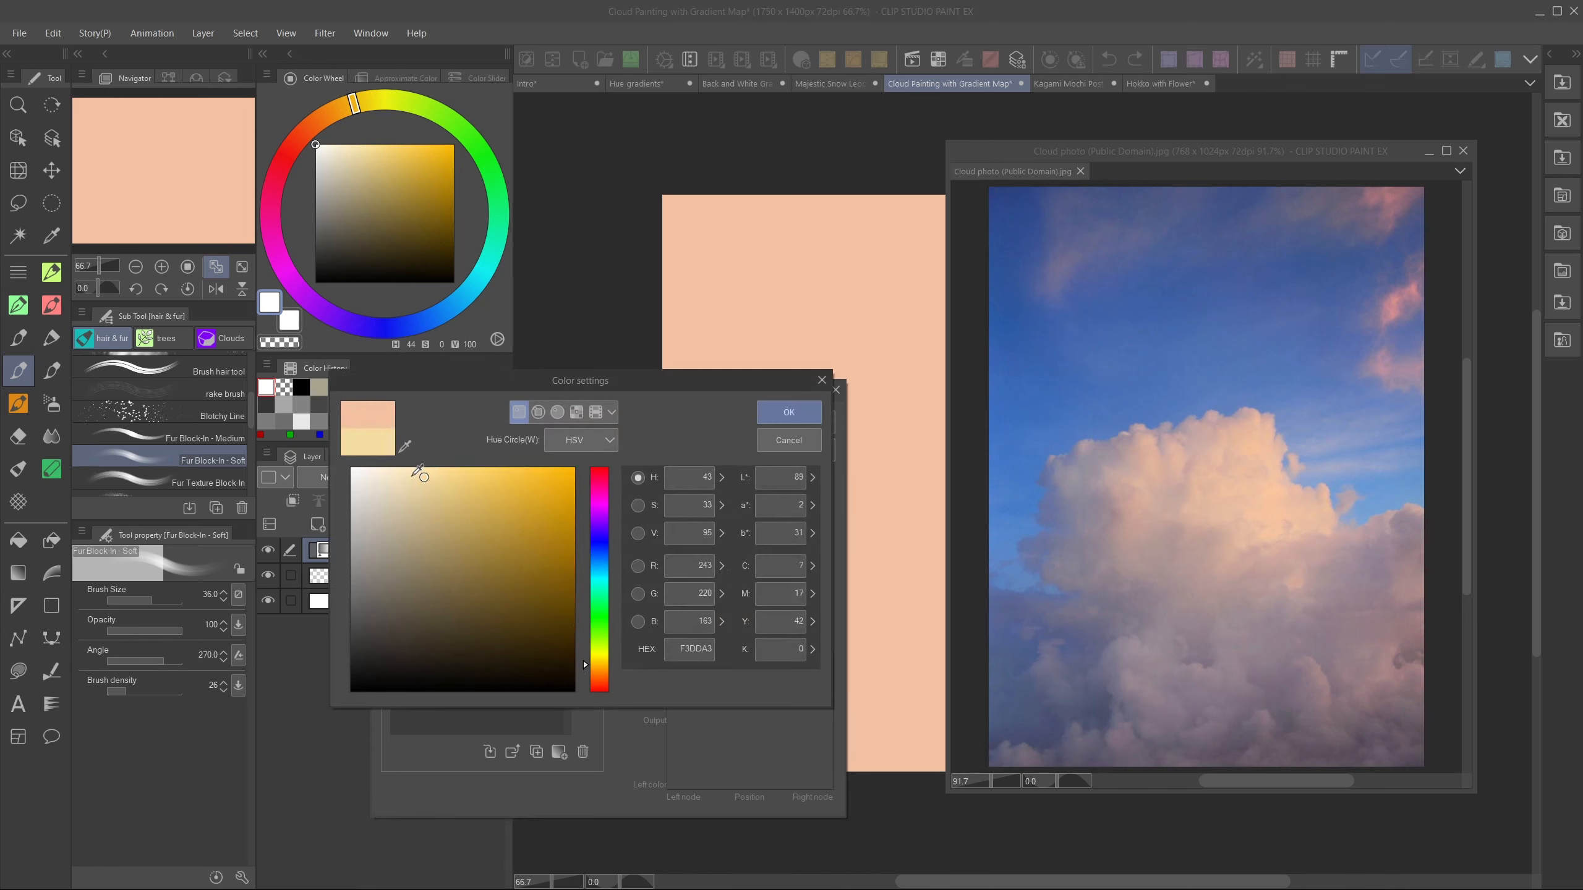
pyautogui.click(415, 469)
pyautogui.click(789, 413)
pyautogui.click(802, 417)
pyautogui.moveTo(1010, 172); pyautogui.dragTo(1011, 85)
pyautogui.click(938, 84)
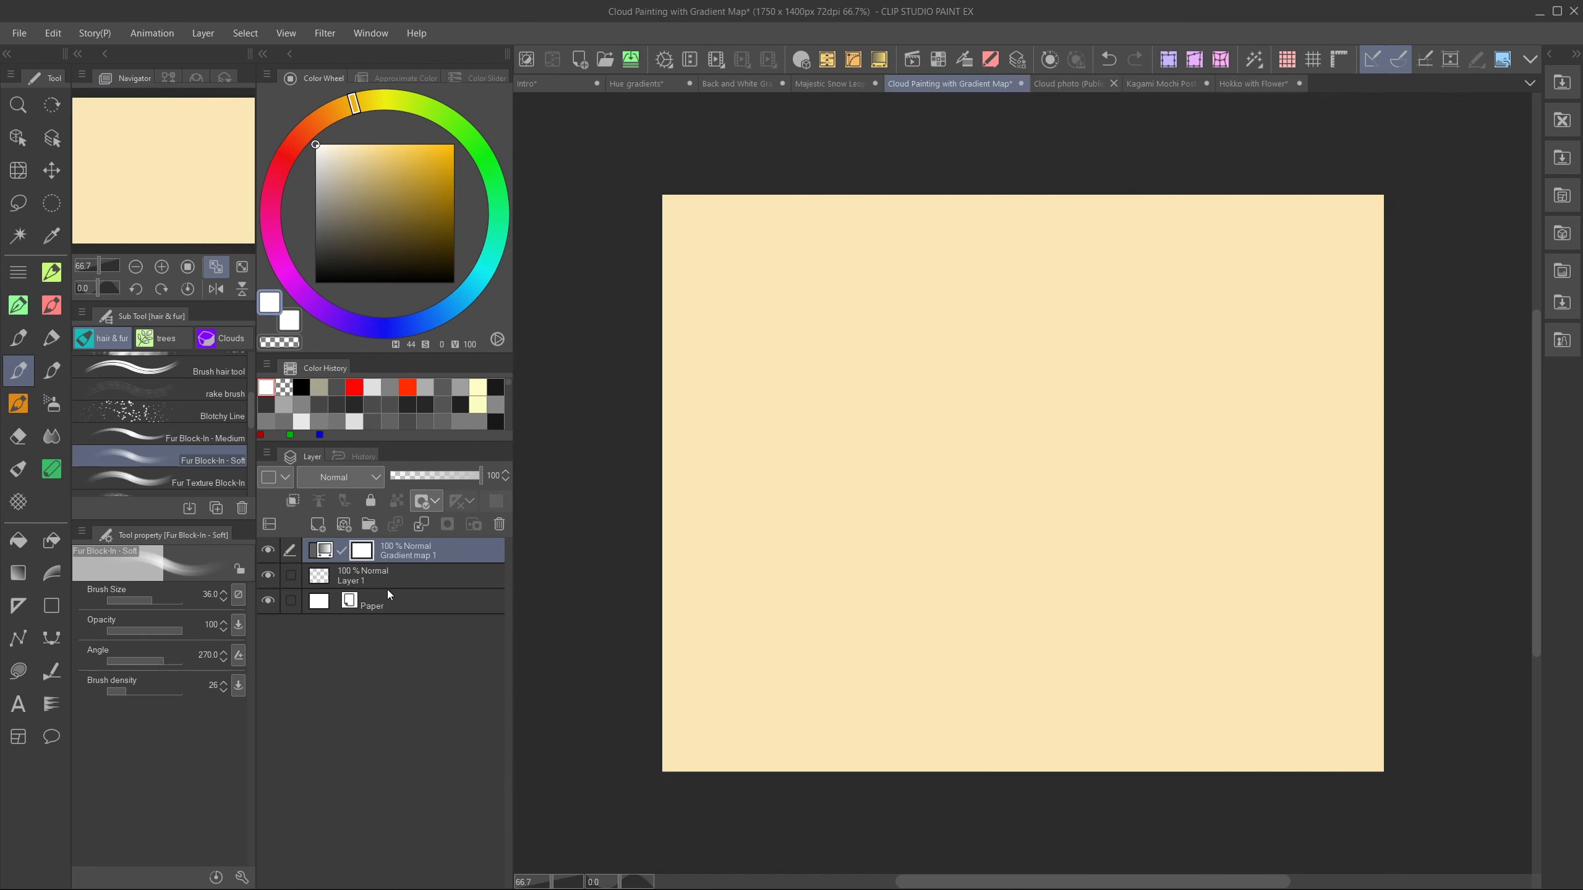
# - Clip the gradient map to the layer below and insert a new raster layer between it and Layer 1
pyautogui.click(292, 501)
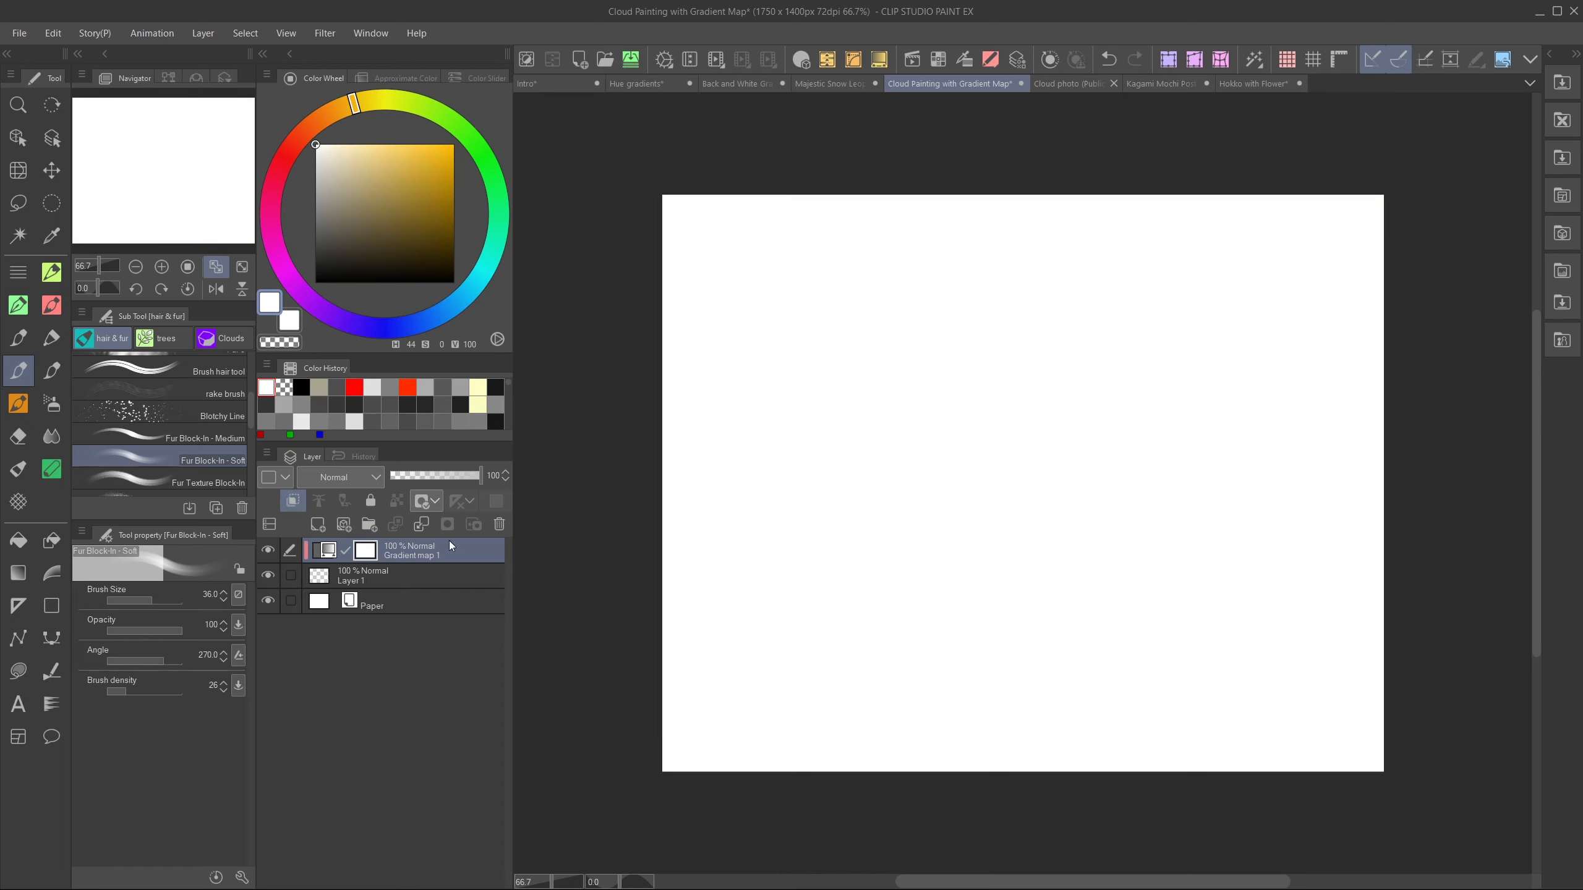
pyautogui.click(397, 575)
pyautogui.click(318, 524)
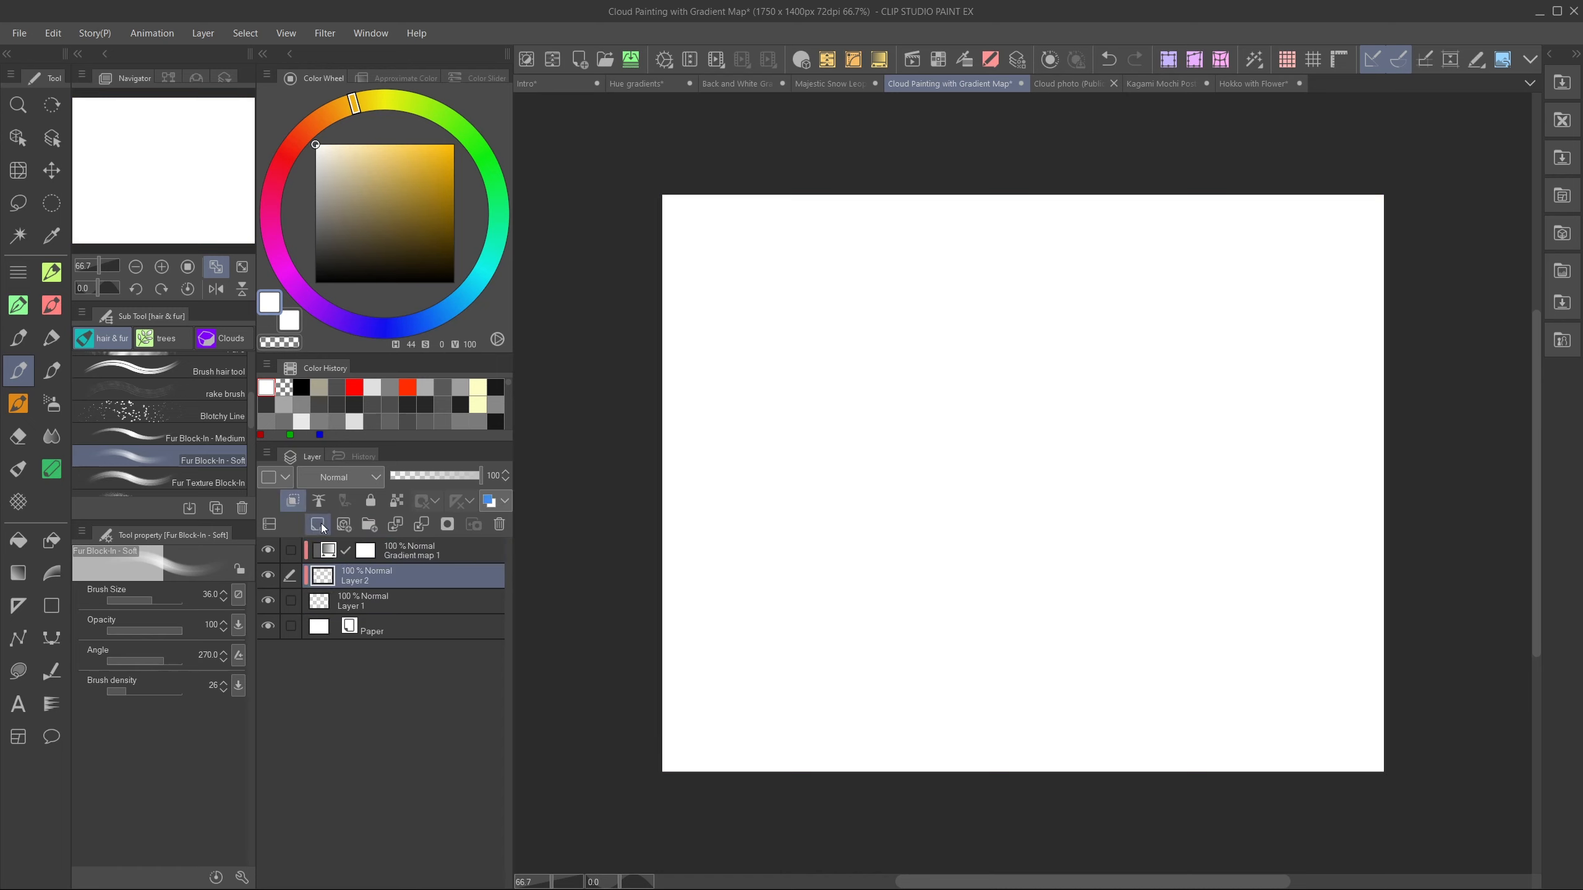
# - Unclip Layer 2 and fill Layer 1 with the Blue sky gradient, running from the canvas's upper edge to its lower edge
pyautogui.click(383, 606)
pyautogui.click(18, 573)
pyautogui.moveTo(250, 402); pyautogui.dragTo(250, 452)
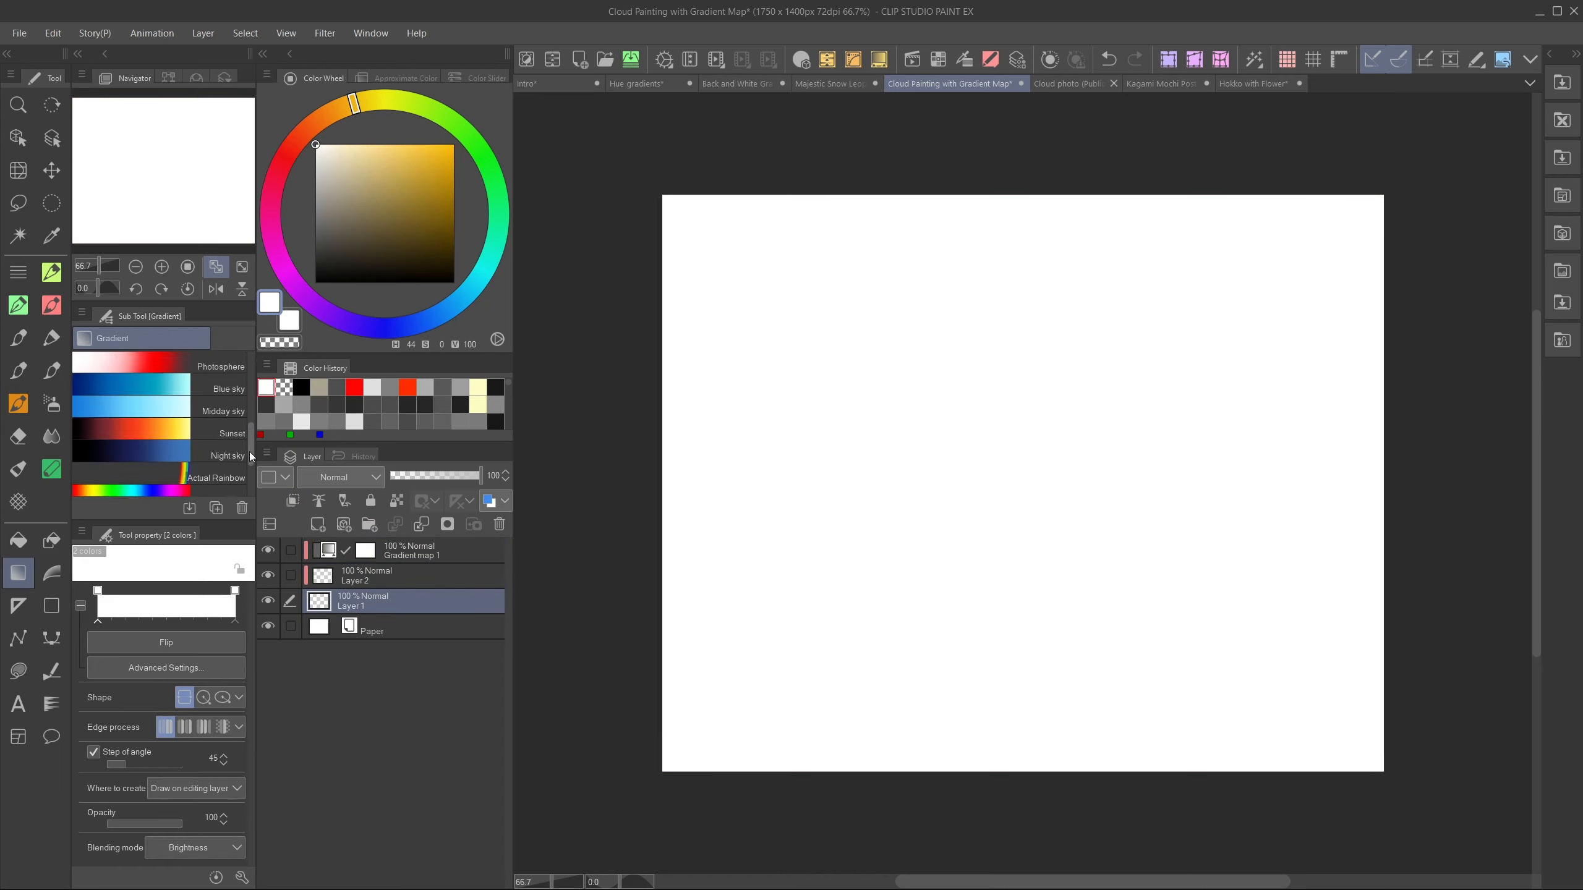
pyautogui.click(209, 382)
pyautogui.click(375, 579)
pyautogui.click(293, 501)
pyautogui.click(383, 601)
pyautogui.scroll(-1, 1009, 437)
pyautogui.moveTo(1009, 141); pyautogui.dragTo(1013, 857)
# - Prepare to paint on Layer 2 with the Solid Brush pen, using white as the main colour and black as the sub colour
pyautogui.click(386, 576)
pyautogui.click(18, 337)
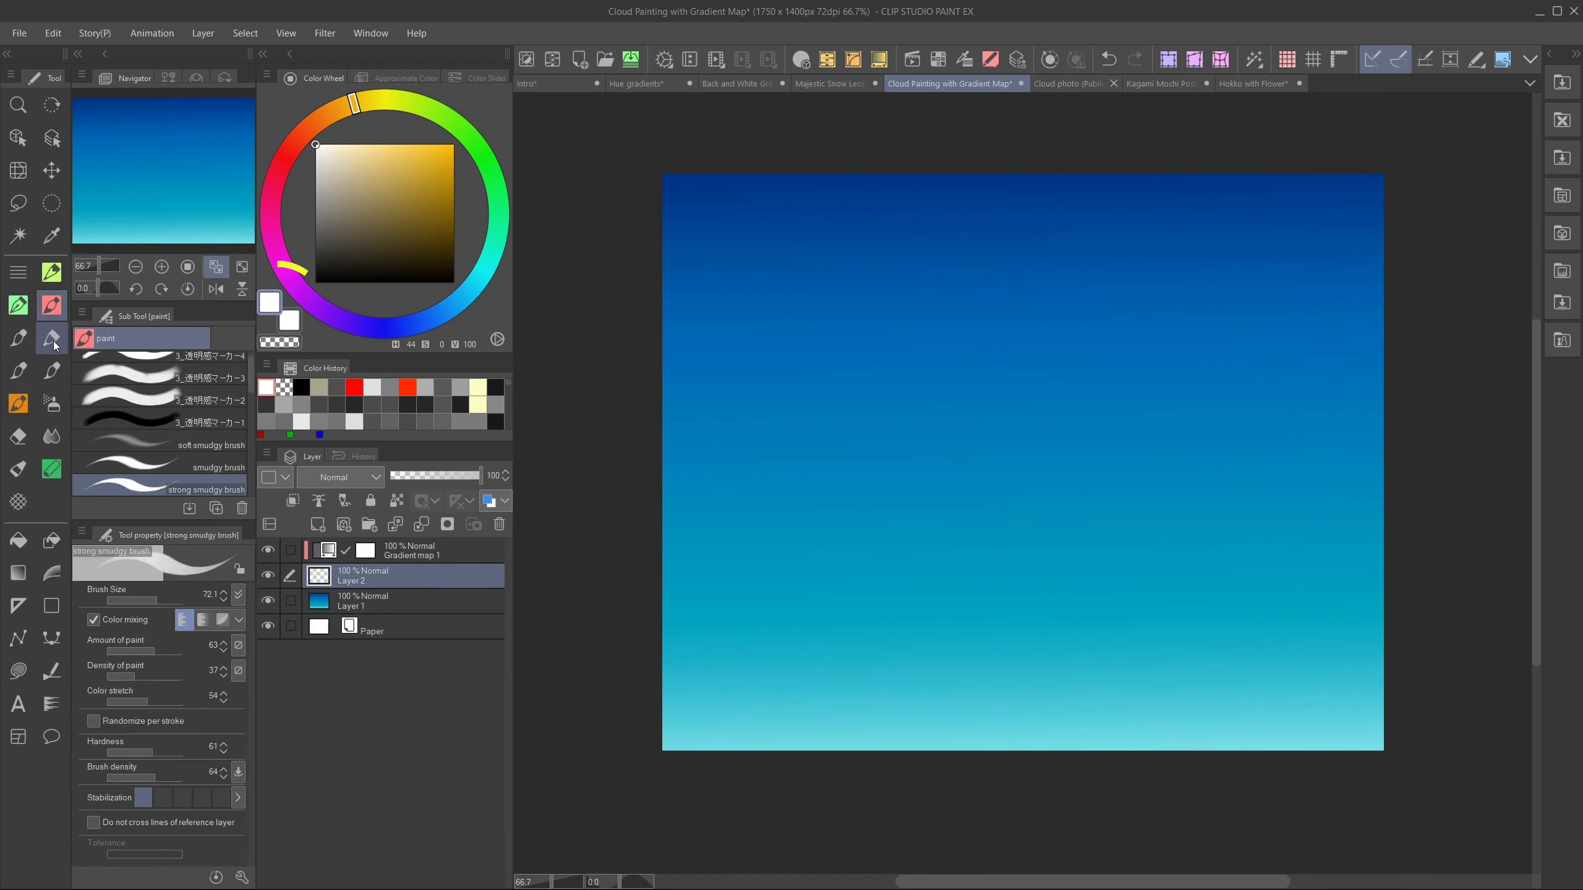
pyautogui.click(291, 316)
pyautogui.click(322, 278)
pyautogui.click(272, 308)
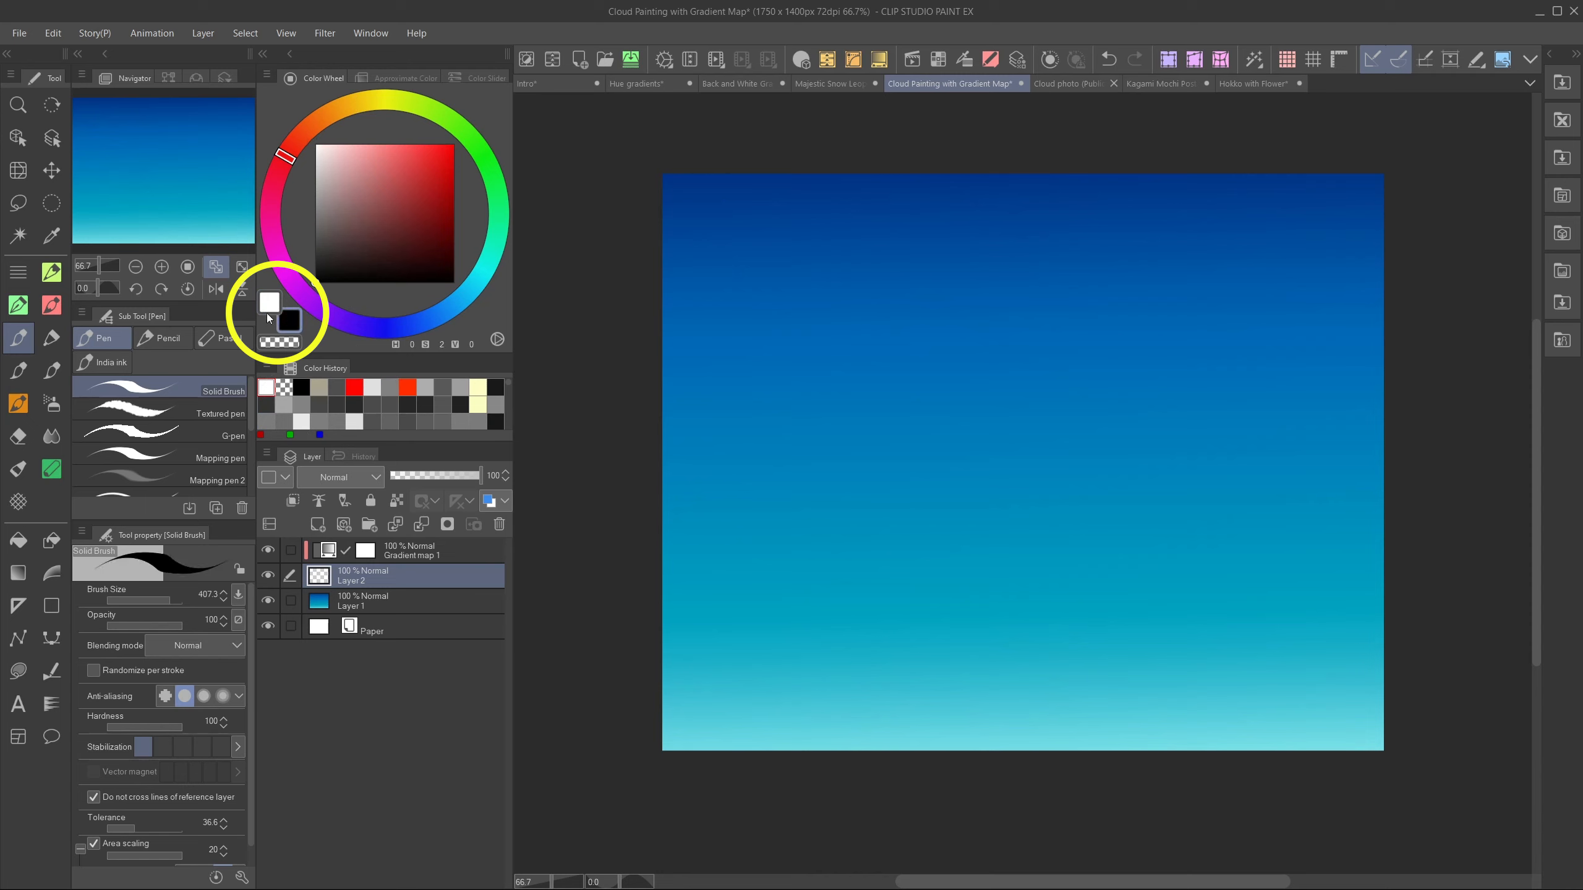
pyautogui.click(291, 321)
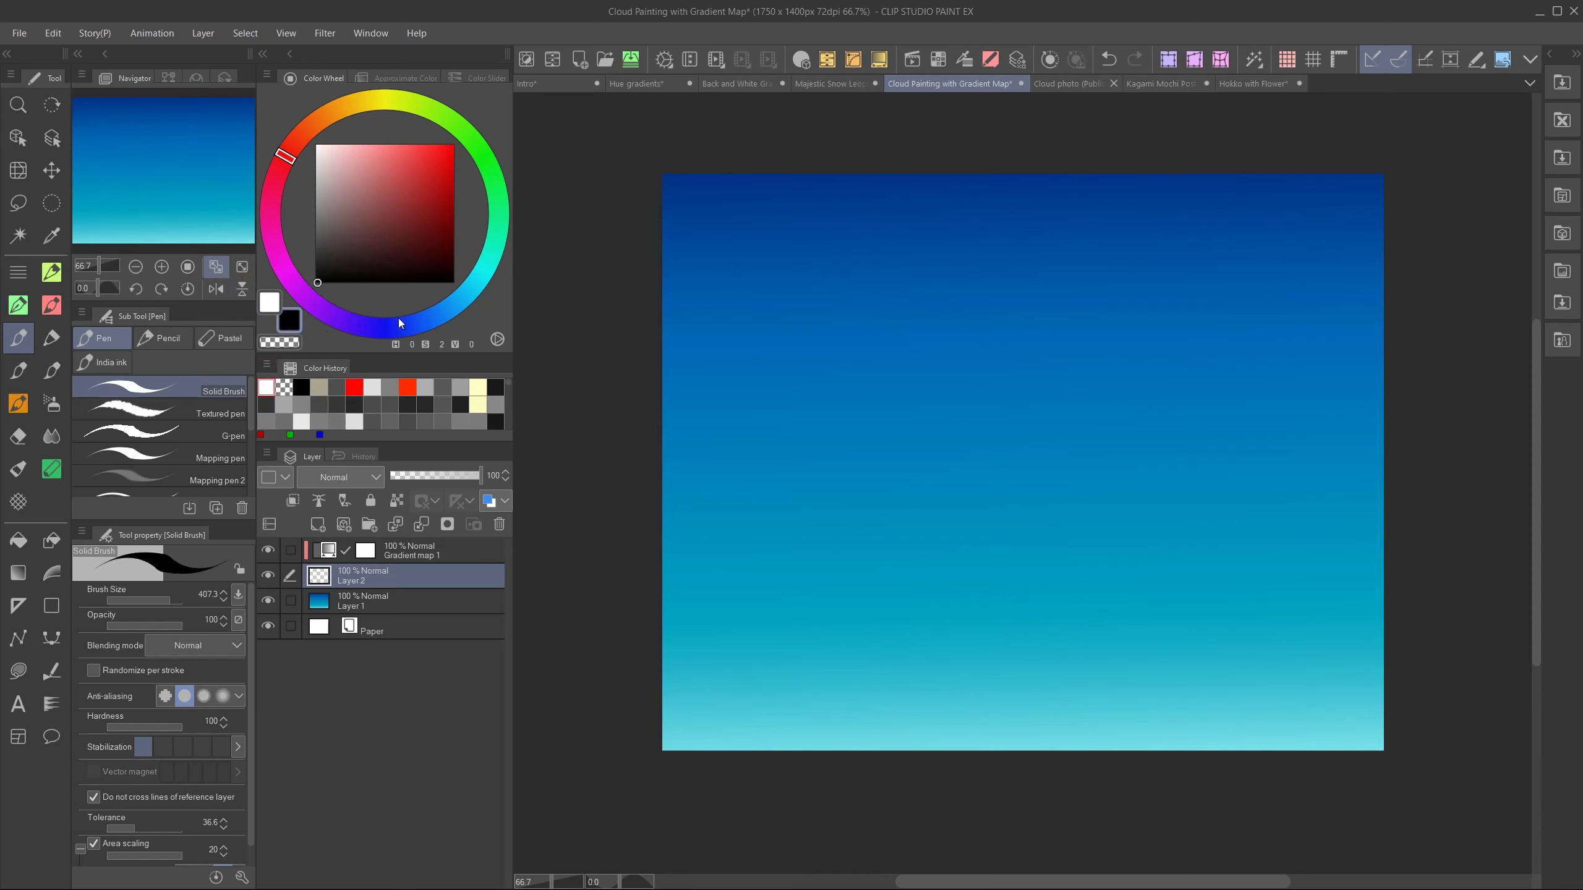
# - Block in dark silhouettes of a tall cloud tower, a central mound and a low left cloud with the Solid Brush
pyautogui.moveTo(686, 745)
pyautogui.mouseDown()
pyautogui.moveTo(1325, 725)
pyautogui.moveTo(1255, 375)
pyautogui.moveTo(1264, 626)
pyautogui.moveTo(928, 680)
pyautogui.moveTo(1159, 399)
pyautogui.moveTo(1136, 355)
pyautogui.moveTo(1231, 307)
pyautogui.mouseUp()
pyautogui.moveTo(1065, 583); pyautogui.dragTo(958, 655)
pyautogui.moveTo(1010, 586); pyautogui.dragTo(989, 542)
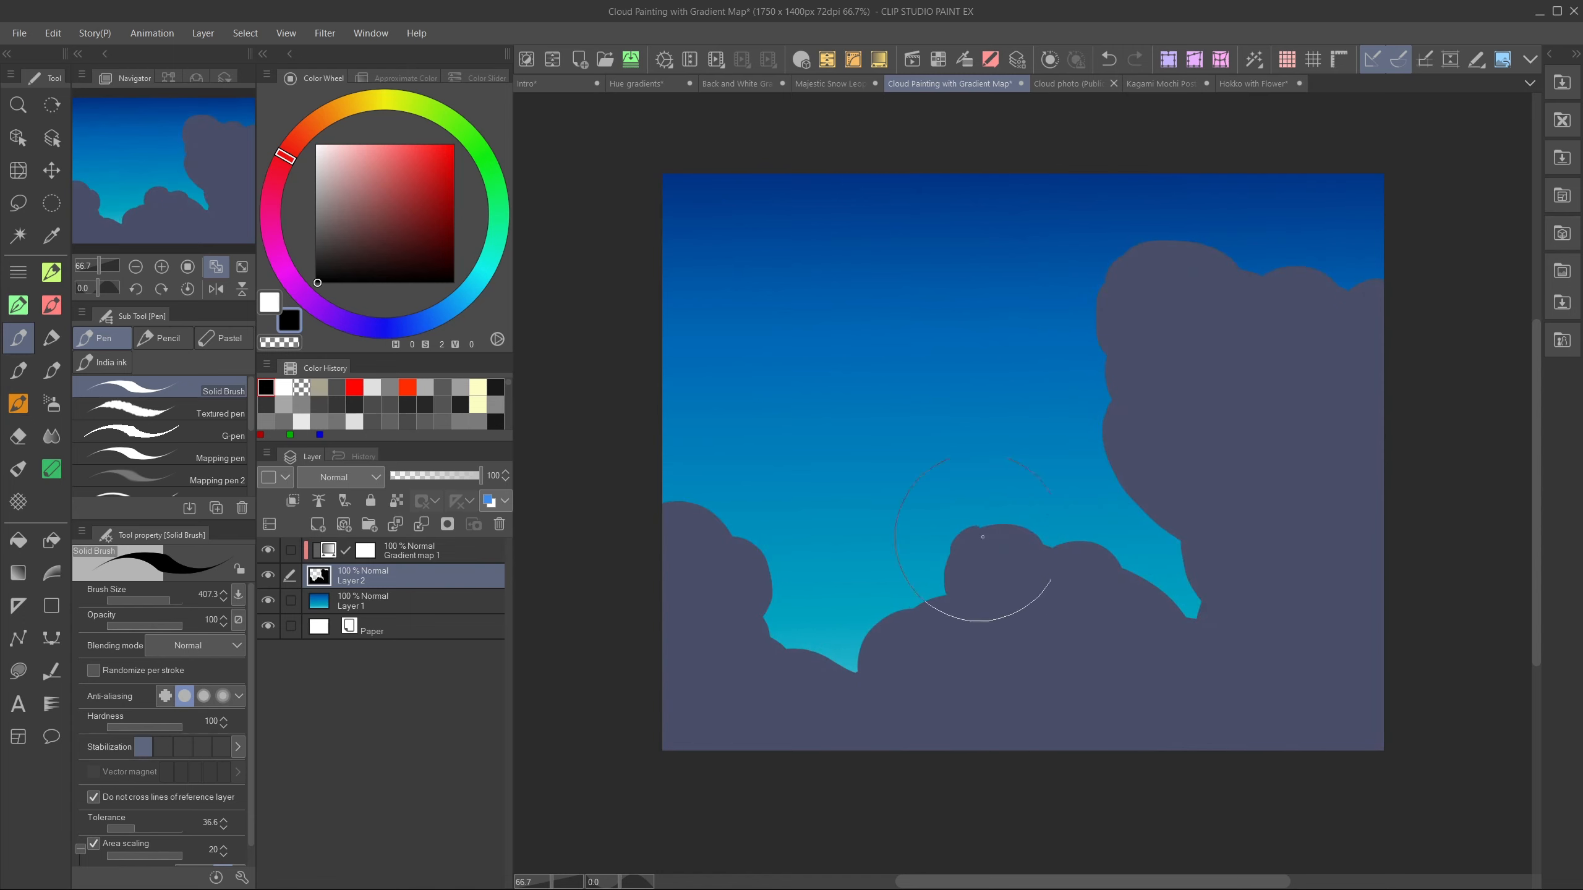
pyautogui.moveTo(1147, 293); pyautogui.dragTo(1187, 327)
pyautogui.moveTo(981, 574); pyautogui.dragTo(959, 629)
pyautogui.moveTo(676, 620); pyautogui.dragTo(754, 704)
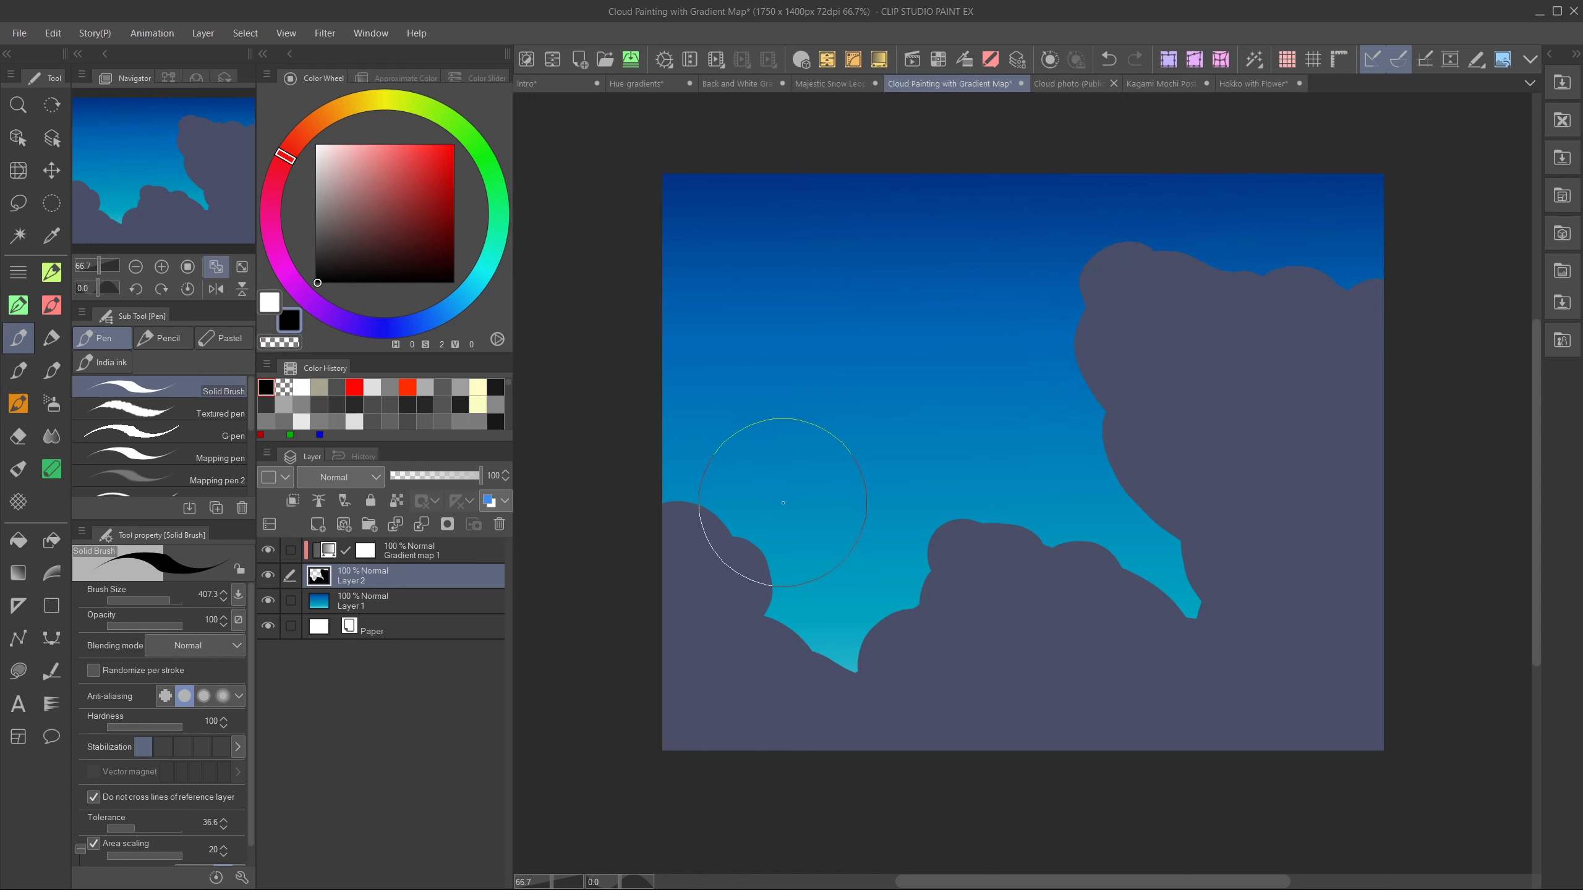
# - Roughen and enlarge the outlines of all the cloud silhouettes in black with the 水彩入道雲 cloud brush
pyautogui.press('b')
pyautogui.press('.')
pyautogui.press('.')
pyautogui.press('.')
pyautogui.press('.')
pyautogui.press('.')
pyautogui.press('.')
pyautogui.moveTo(670, 506)
pyautogui.mouseDown()
pyautogui.moveTo(762, 548)
pyautogui.moveTo(846, 679)
pyautogui.moveTo(962, 540)
pyautogui.moveTo(1119, 562)
pyautogui.moveTo(1096, 428)
pyautogui.moveTo(1315, 277)
pyautogui.mouseUp()
pyautogui.press(']')
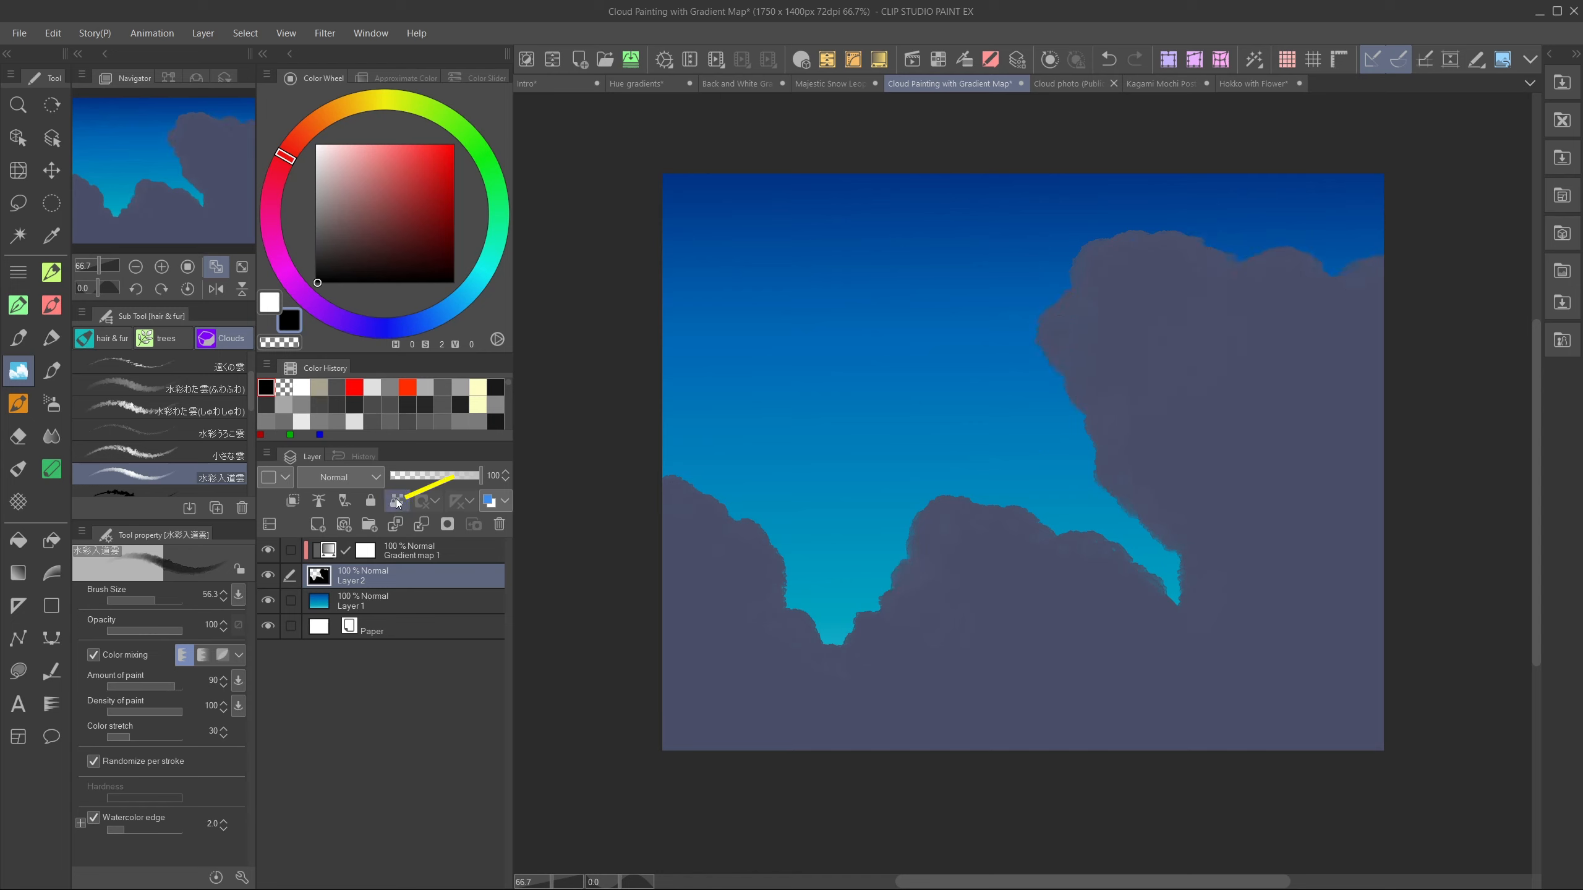
# - Lock Layer 2's transparent pixels and paint white highlights along the cloud tops and tower with the Cloud 2 brush
pyautogui.click(397, 502)
pyautogui.press('x')
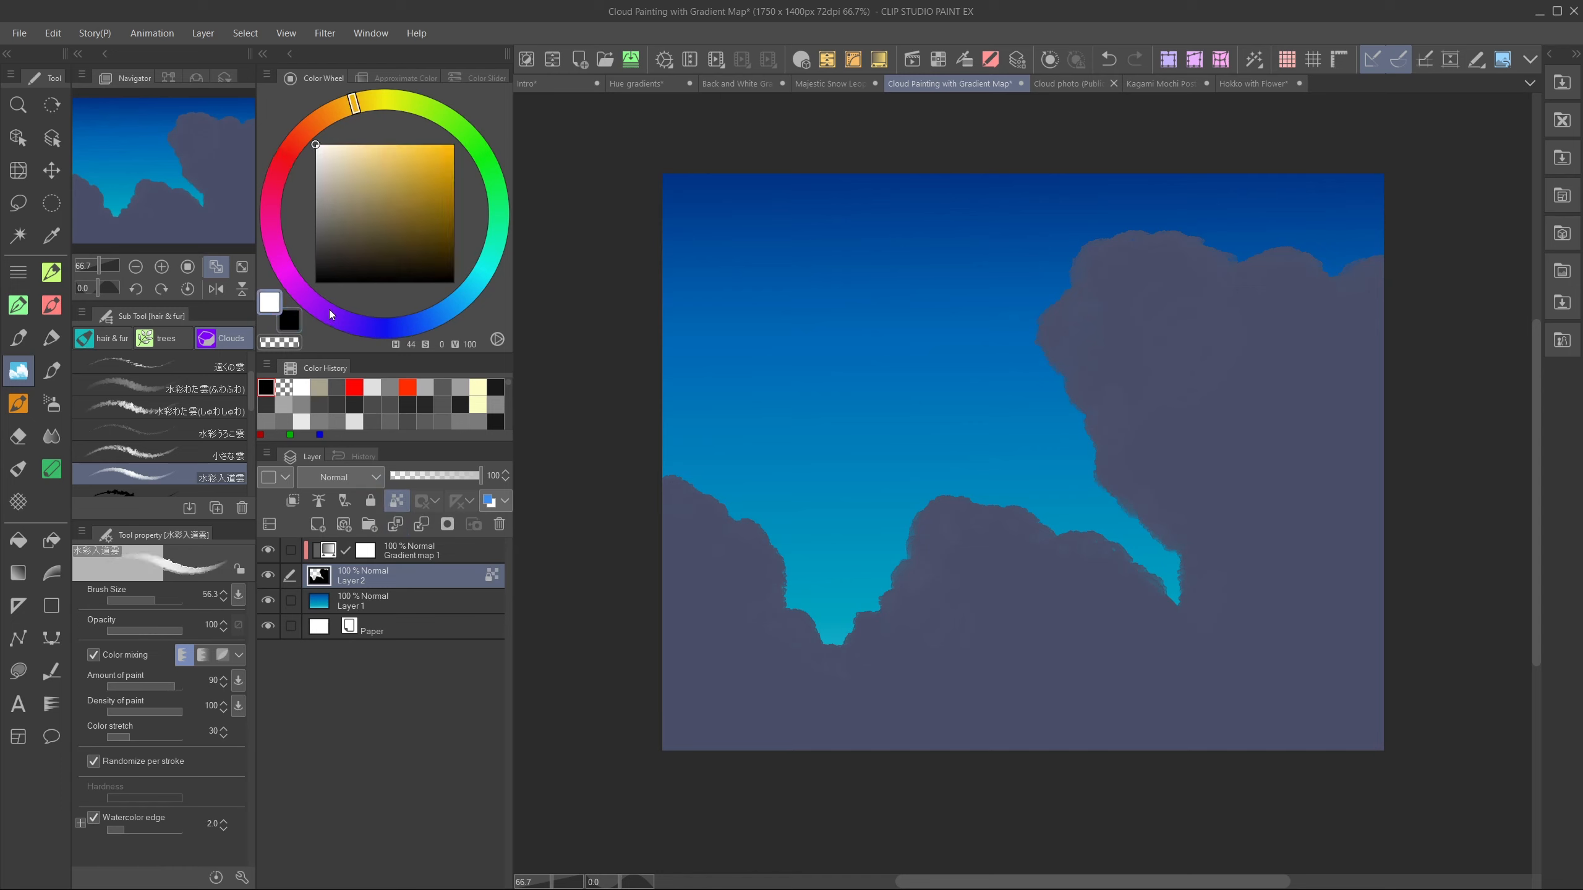
pyautogui.scroll(2, 160, 399)
pyautogui.click(159, 387)
pyautogui.moveTo(1081, 251)
pyautogui.mouseDown()
pyautogui.moveTo(1148, 233)
pyautogui.moveTo(1328, 280)
pyautogui.mouseUp()
pyautogui.moveTo(1066, 312); pyautogui.dragTo(1115, 324)
pyautogui.moveTo(931, 530)
pyautogui.mouseDown()
pyautogui.moveTo(1040, 529)
pyautogui.moveTo(1365, 611)
pyautogui.mouseUp()
pyautogui.moveTo(673, 499); pyautogui.dragTo(785, 611)
pyautogui.moveTo(1081, 262); pyautogui.dragTo(1097, 461)
pyautogui.moveTo(1103, 480); pyautogui.dragTo(1203, 611)
pyautogui.moveTo(1096, 380); pyautogui.dragTo(1201, 371)
pyautogui.moveTo(1247, 299); pyautogui.dragTo(1172, 405)
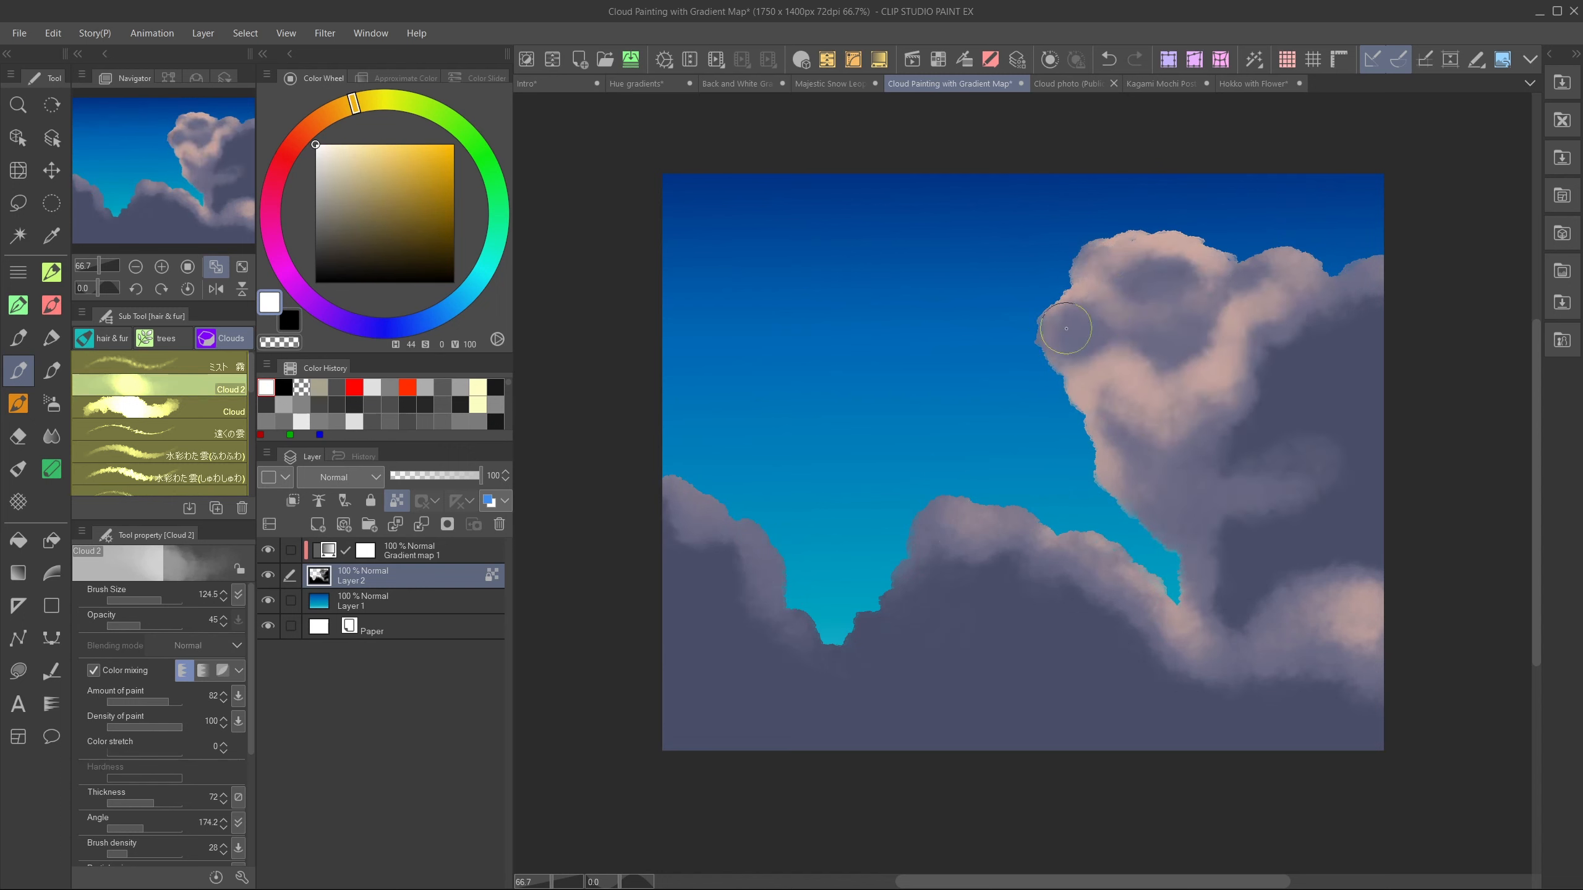
# - Darken the tower's right shoulder with black, and build up white light on the central mound and the tower's left side
pyautogui.press('x')
pyautogui.moveTo(1315, 269); pyautogui.dragTo(1265, 324)
pyautogui.press('x')
pyautogui.moveTo(941, 509); pyautogui.dragTo(866, 648)
pyautogui.moveTo(923, 698); pyautogui.dragTo(982, 637)
pyautogui.moveTo(998, 530); pyautogui.dragTo(1103, 561)
pyautogui.moveTo(1202, 398); pyautogui.dragTo(1146, 512)
pyautogui.moveTo(1084, 274); pyautogui.dragTo(1140, 243)
pyautogui.moveTo(1040, 530); pyautogui.dragTo(891, 598)
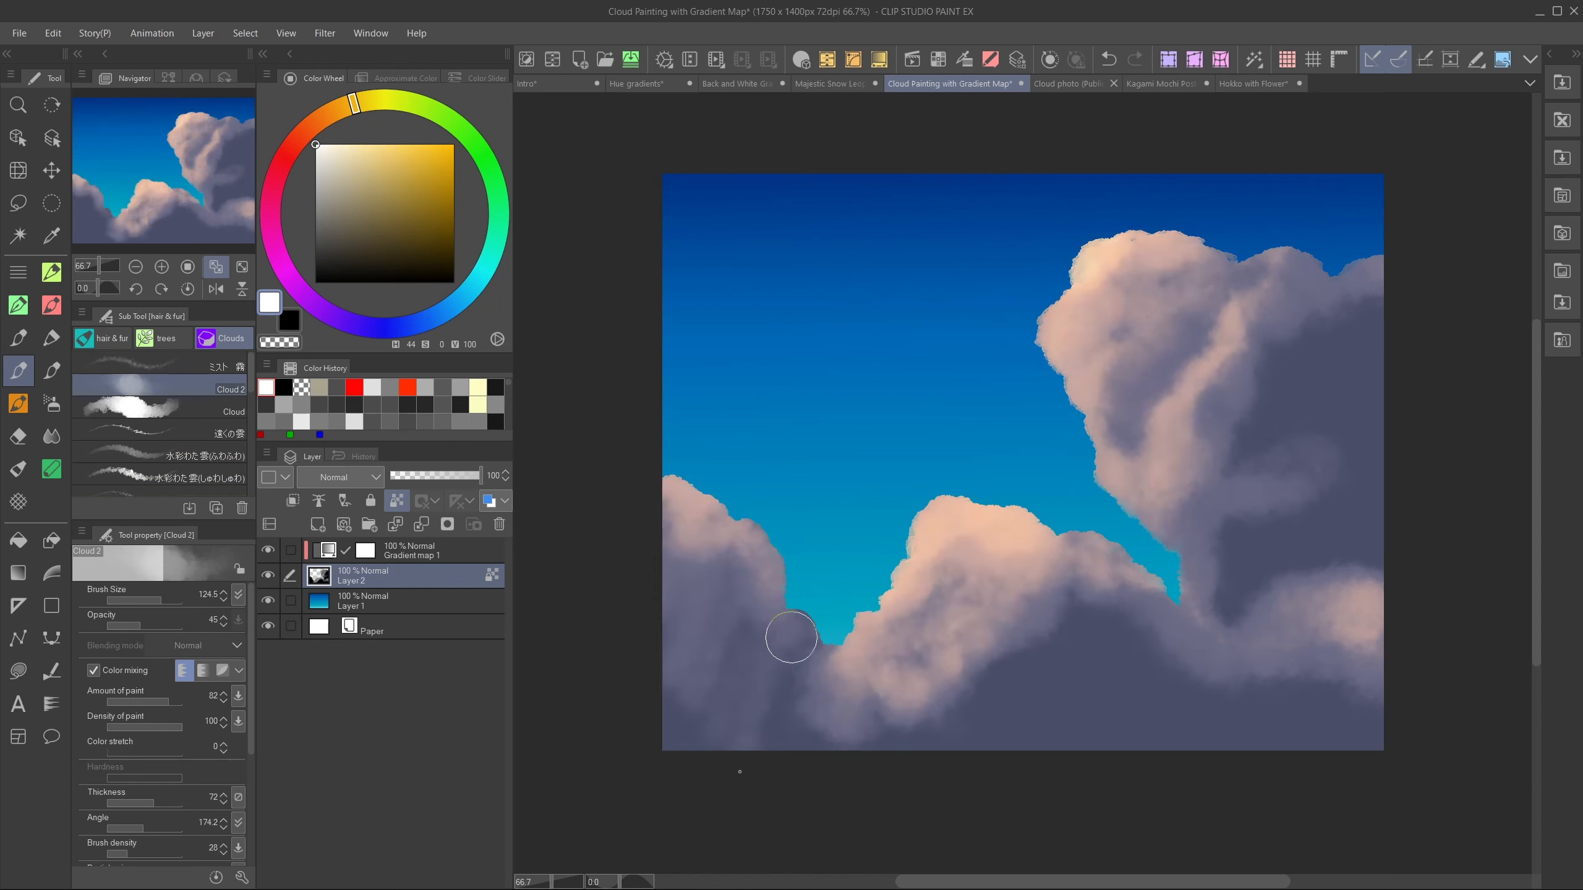
# - Brush soft white mid-tones across the lower clouds and the tower's shaded right side
pyautogui.moveTo(935, 730); pyautogui.dragTo(1159, 655)
pyautogui.moveTo(1240, 536); pyautogui.dragTo(1371, 493)
pyautogui.moveTo(1339, 293); pyautogui.dragTo(1277, 449)
pyautogui.moveTo(1253, 368); pyautogui.dragTo(1203, 412)
pyautogui.moveTo(1041, 598); pyautogui.dragTo(1095, 618)
pyautogui.moveTo(835, 655); pyautogui.dragTo(760, 692)
pyautogui.moveTo(1184, 642); pyautogui.dragTo(1327, 580)
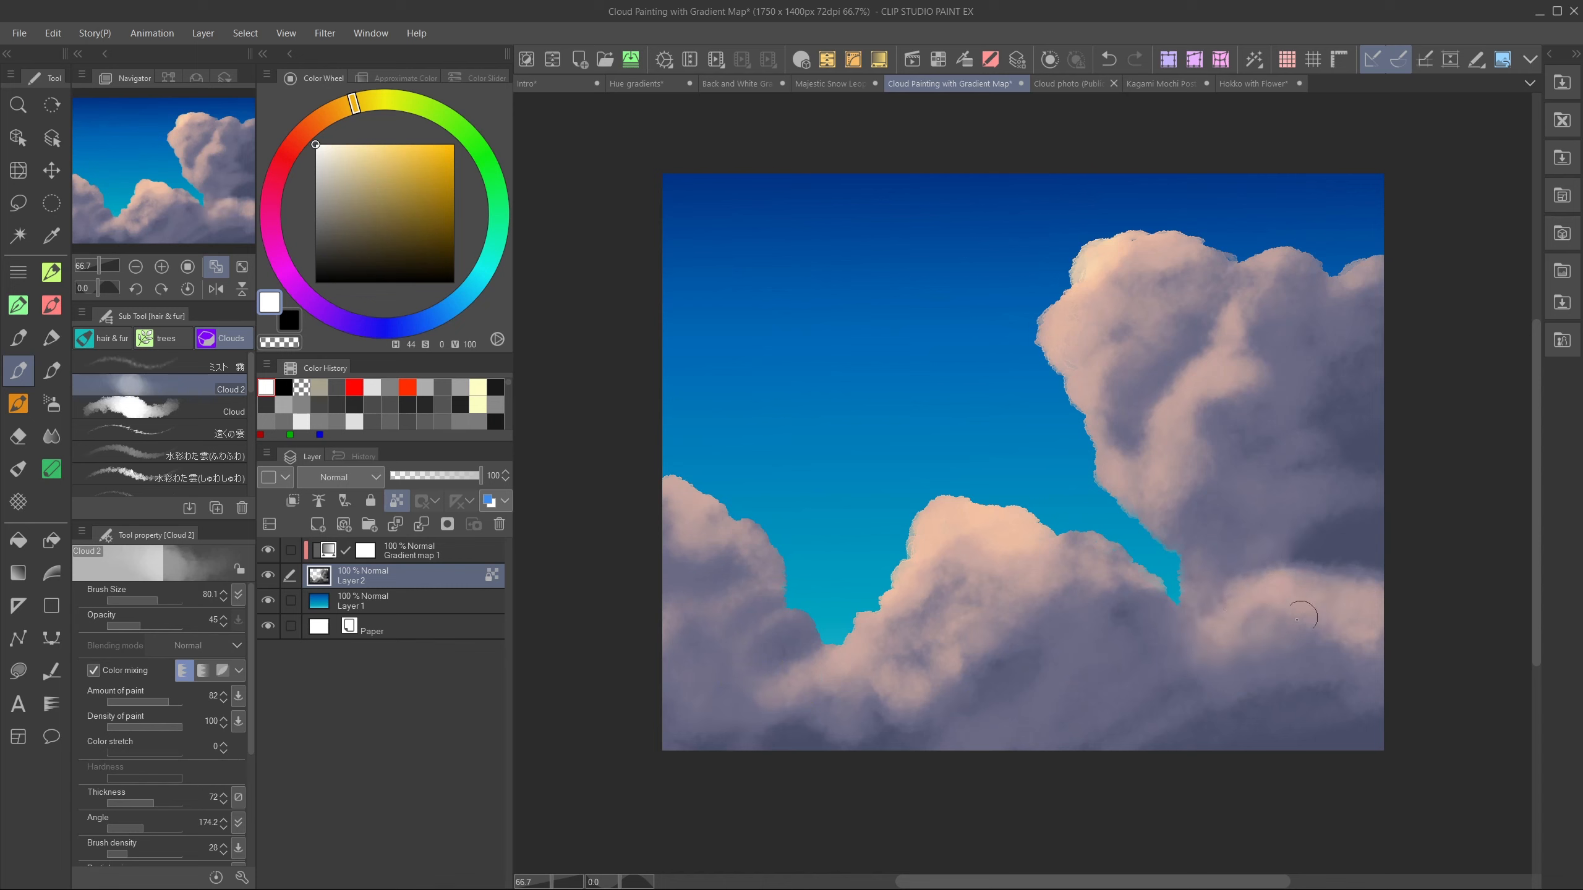
# - Reduce the Cloud 2 brush to 80.1 and paint brighter billows on the lower right cloud and across the tower's middle
pyautogui.moveTo(1215, 599); pyautogui.dragTo(1178, 692)
pyautogui.moveTo(1190, 698); pyautogui.dragTo(1252, 680)
pyautogui.press('x')
pyautogui.press('x')
pyautogui.moveTo(1190, 455); pyautogui.dragTo(1352, 431)
pyautogui.moveTo(1059, 337); pyautogui.dragTo(1172, 542)
pyautogui.press('x')
pyautogui.press('x')
pyautogui.moveTo(1234, 443); pyautogui.dragTo(1349, 415)
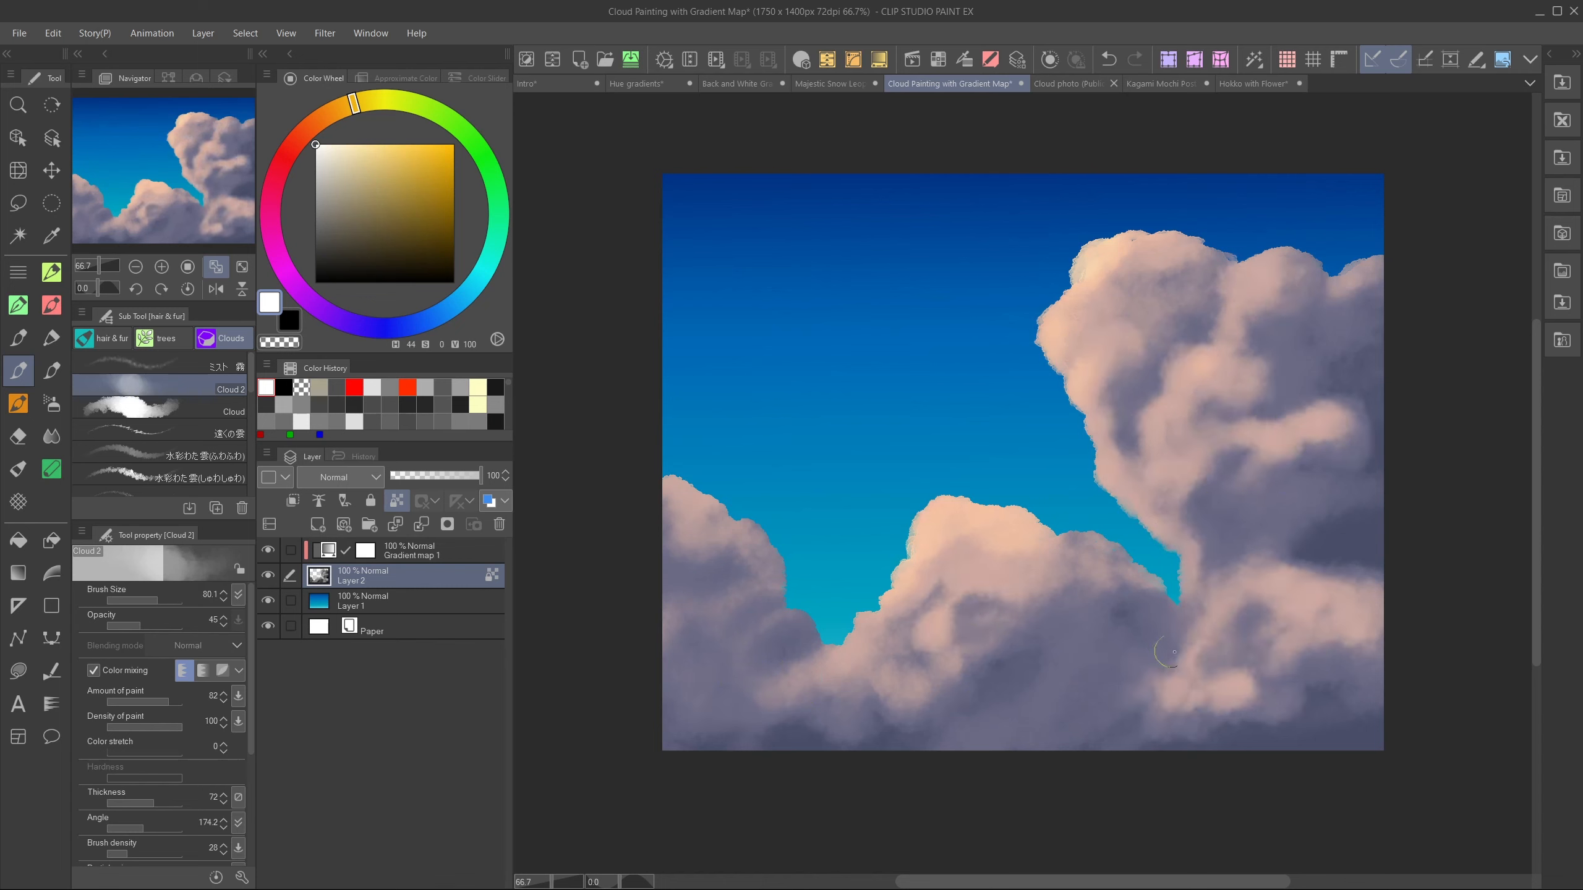
# - Add smaller highlights to the lower centre and left clouds, and touch up the tower's top right edge in black
pyautogui.moveTo(1010, 692); pyautogui.dragTo(1159, 679)
pyautogui.moveTo(941, 605)
pyautogui.mouseDown()
pyautogui.moveTo(933, 687)
pyautogui.moveTo(929, 646)
pyautogui.mouseUp()
pyautogui.moveTo(729, 530); pyautogui.dragTo(769, 595)
pyautogui.moveTo(1131, 390); pyautogui.dragTo(1094, 458)
pyautogui.press('x')
pyautogui.moveTo(1240, 273); pyautogui.dragTo(1305, 284)
pyautogui.press('x')
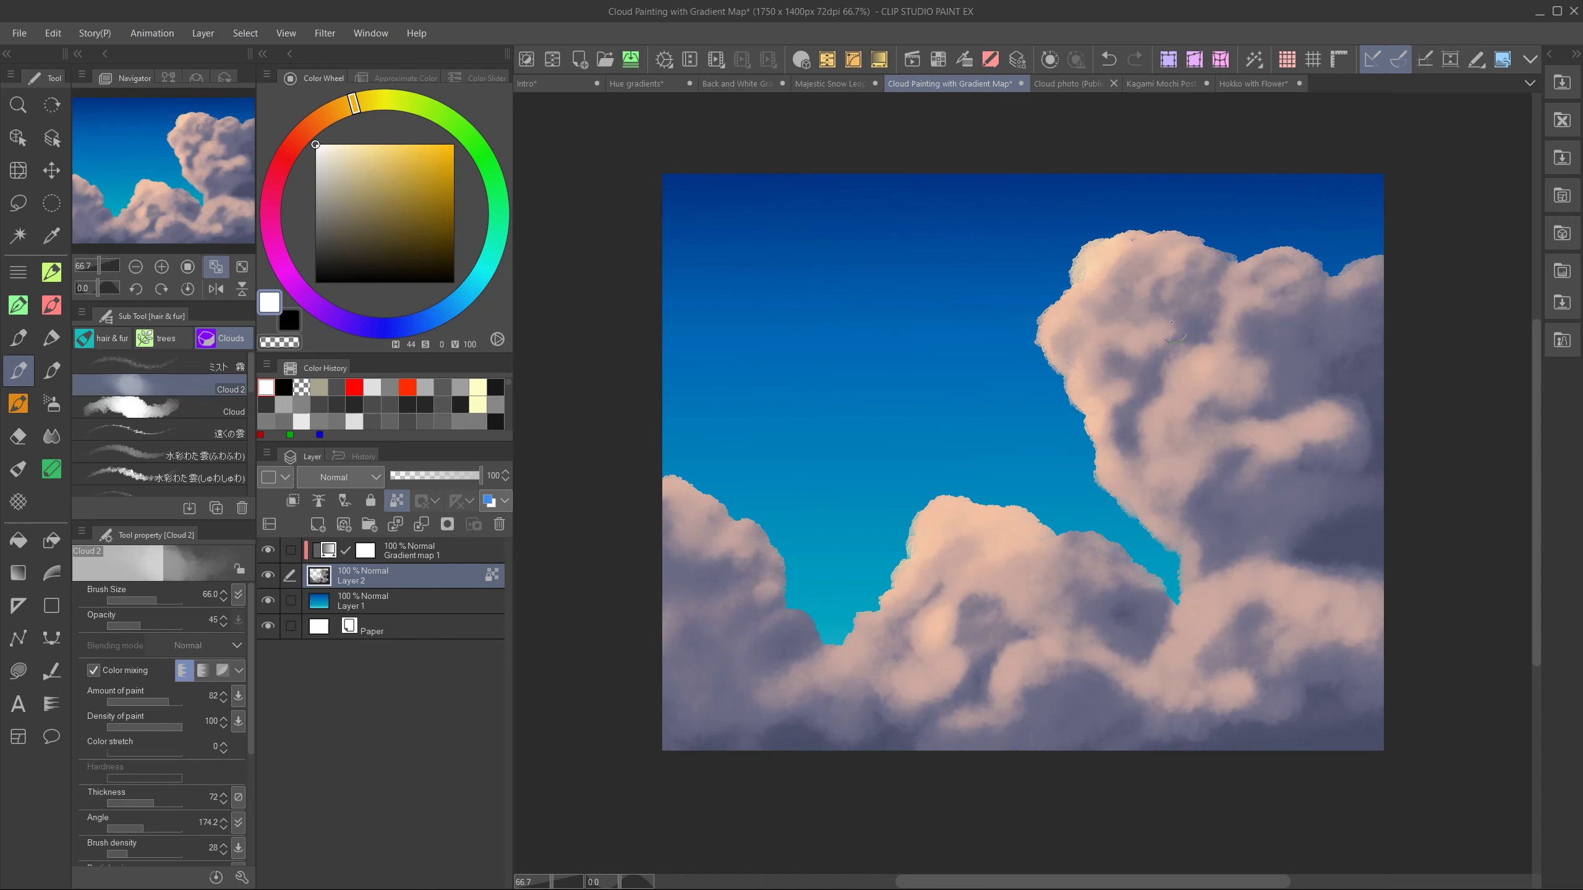
# - Lighten the base of the central cloud and the tower's right edge with the Cloud 2 brush at size 66
pyautogui.press('x')
pyautogui.press('x')
pyautogui.moveTo(1371, 372)
pyautogui.mouseDown()
pyautogui.moveTo(1330, 409)
pyautogui.moveTo(1340, 399)
pyautogui.mouseUp()
pyautogui.moveTo(991, 727); pyautogui.dragTo(873, 733)
pyautogui.press('x')
pyautogui.press('x')
pyautogui.moveTo(857, 658); pyautogui.dragTo(903, 723)
pyautogui.moveTo(941, 611); pyautogui.dragTo(991, 692)
pyautogui.press('x')
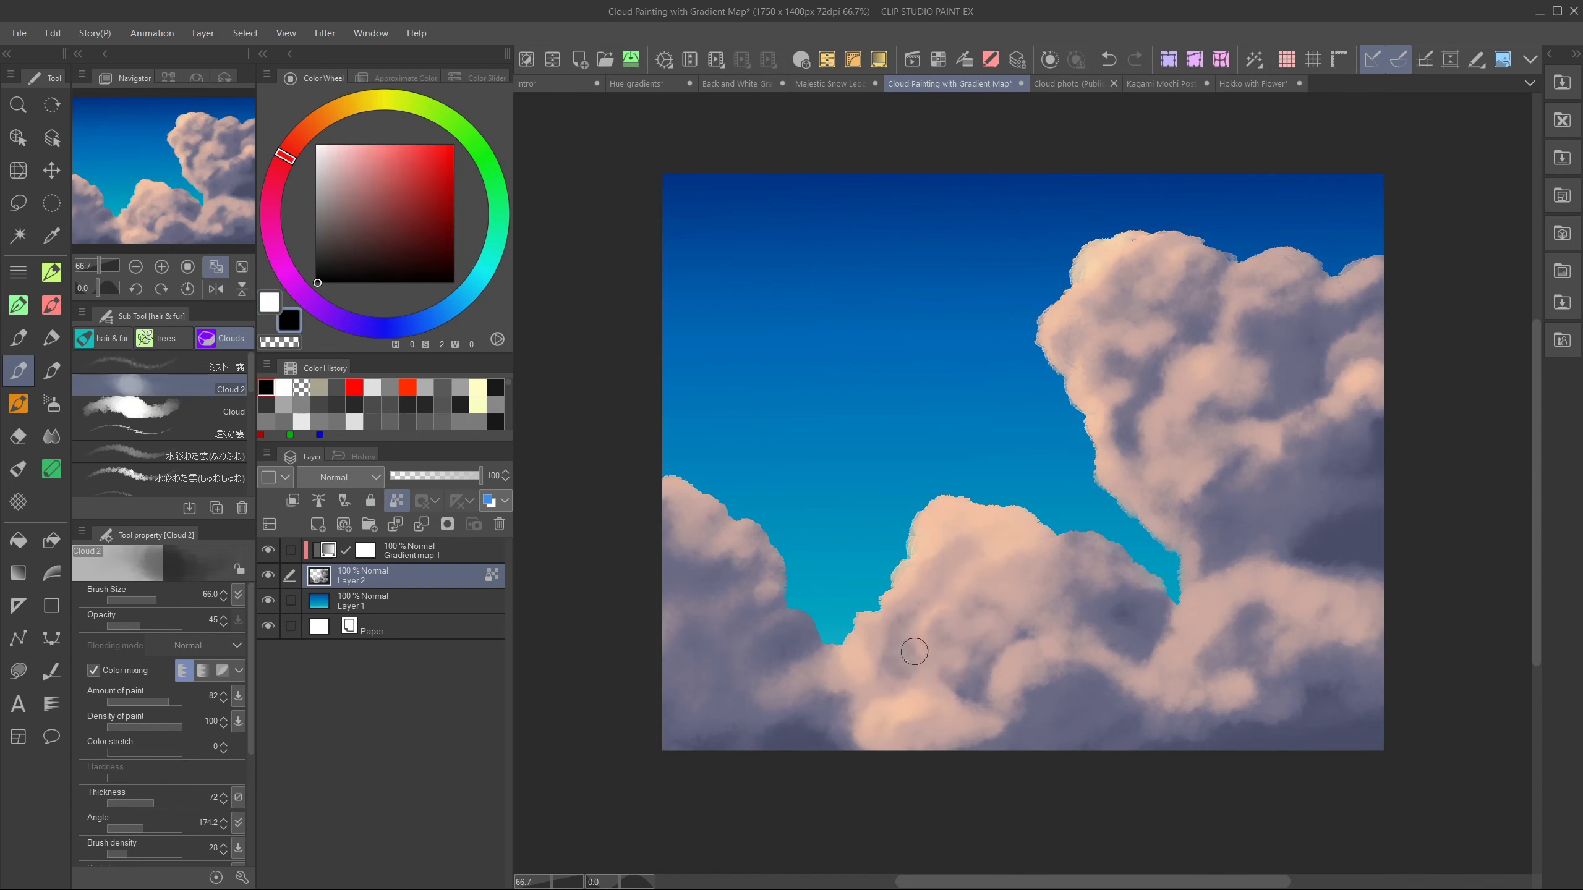
# - Fill the tower's upper left billow with white light and extend it across the tower's middle
pyautogui.press('x')
pyautogui.moveTo(1112, 284)
pyautogui.mouseDown()
pyautogui.moveTo(1161, 316)
pyautogui.moveTo(1122, 449)
pyautogui.mouseUp()
pyautogui.moveTo(1187, 269)
pyautogui.mouseDown()
pyautogui.moveTo(1146, 318)
pyautogui.moveTo(1178, 320)
pyautogui.mouseUp()
pyautogui.press('x')
pyautogui.press('x')
pyautogui.moveTo(1160, 278); pyautogui.dragTo(1072, 299)
pyautogui.moveTo(1250, 349); pyautogui.dragTo(1160, 374)
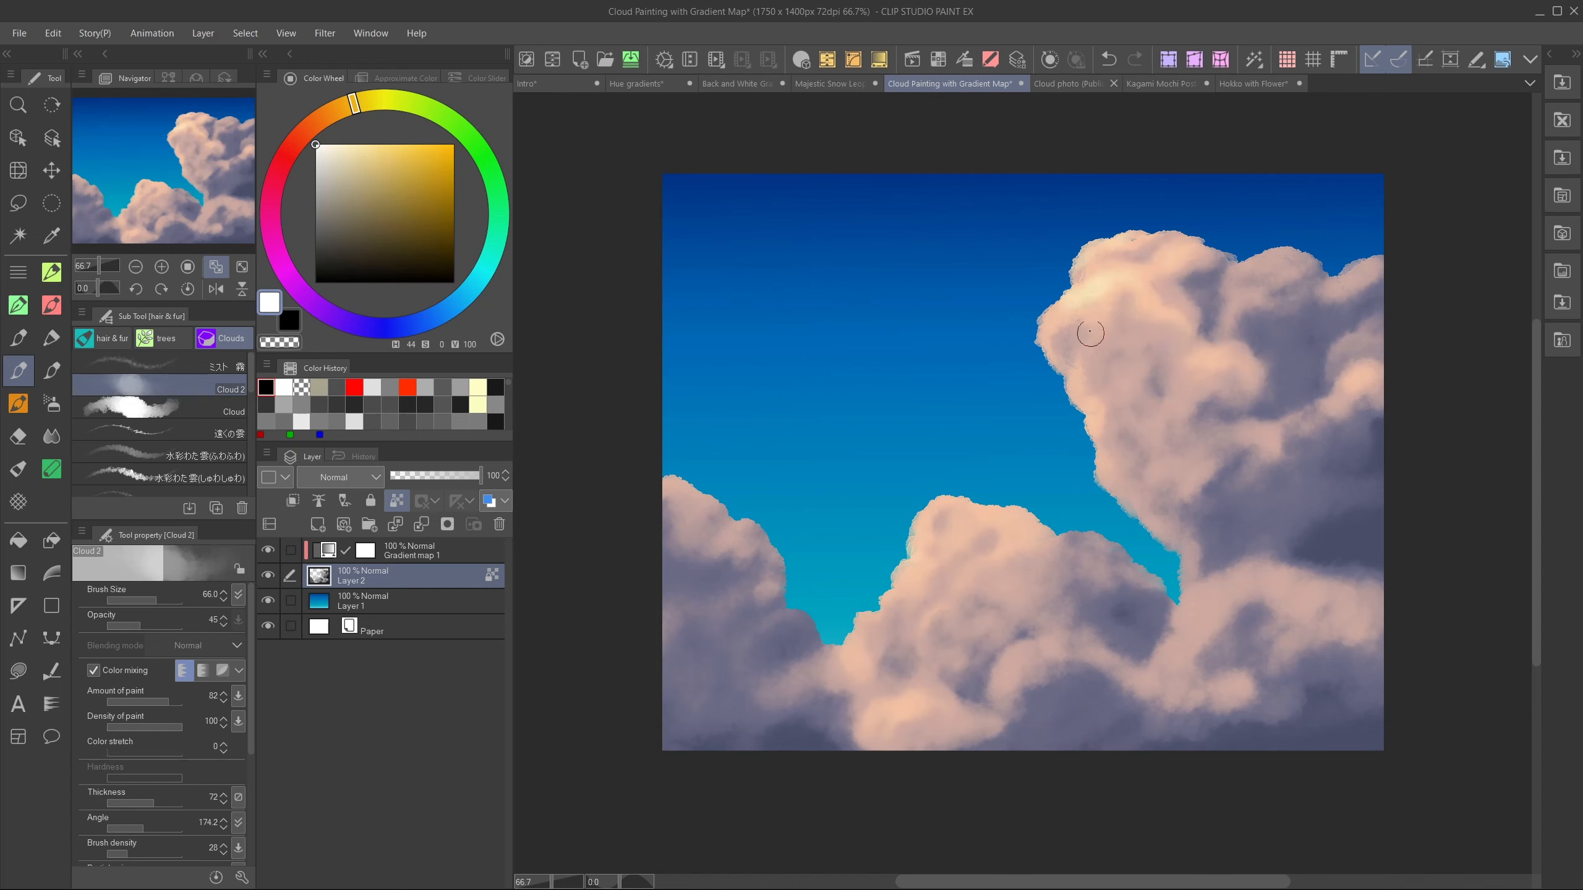
# - Add white billows down the tower's right side and to its lower right base
pyautogui.moveTo(1268, 262); pyautogui.dragTo(1212, 330)
pyautogui.moveTo(1315, 281); pyautogui.dragTo(1240, 362)
pyautogui.moveTo(1202, 368); pyautogui.dragTo(1127, 452)
pyautogui.moveTo(1321, 480); pyautogui.dragTo(1202, 565)
# - Paint mid-grey and dark grey billows along the lower right of the clouds with the textured cloud brushes
pyautogui.click(316, 206)
pyautogui.click(159, 452)
pyautogui.click(160, 474)
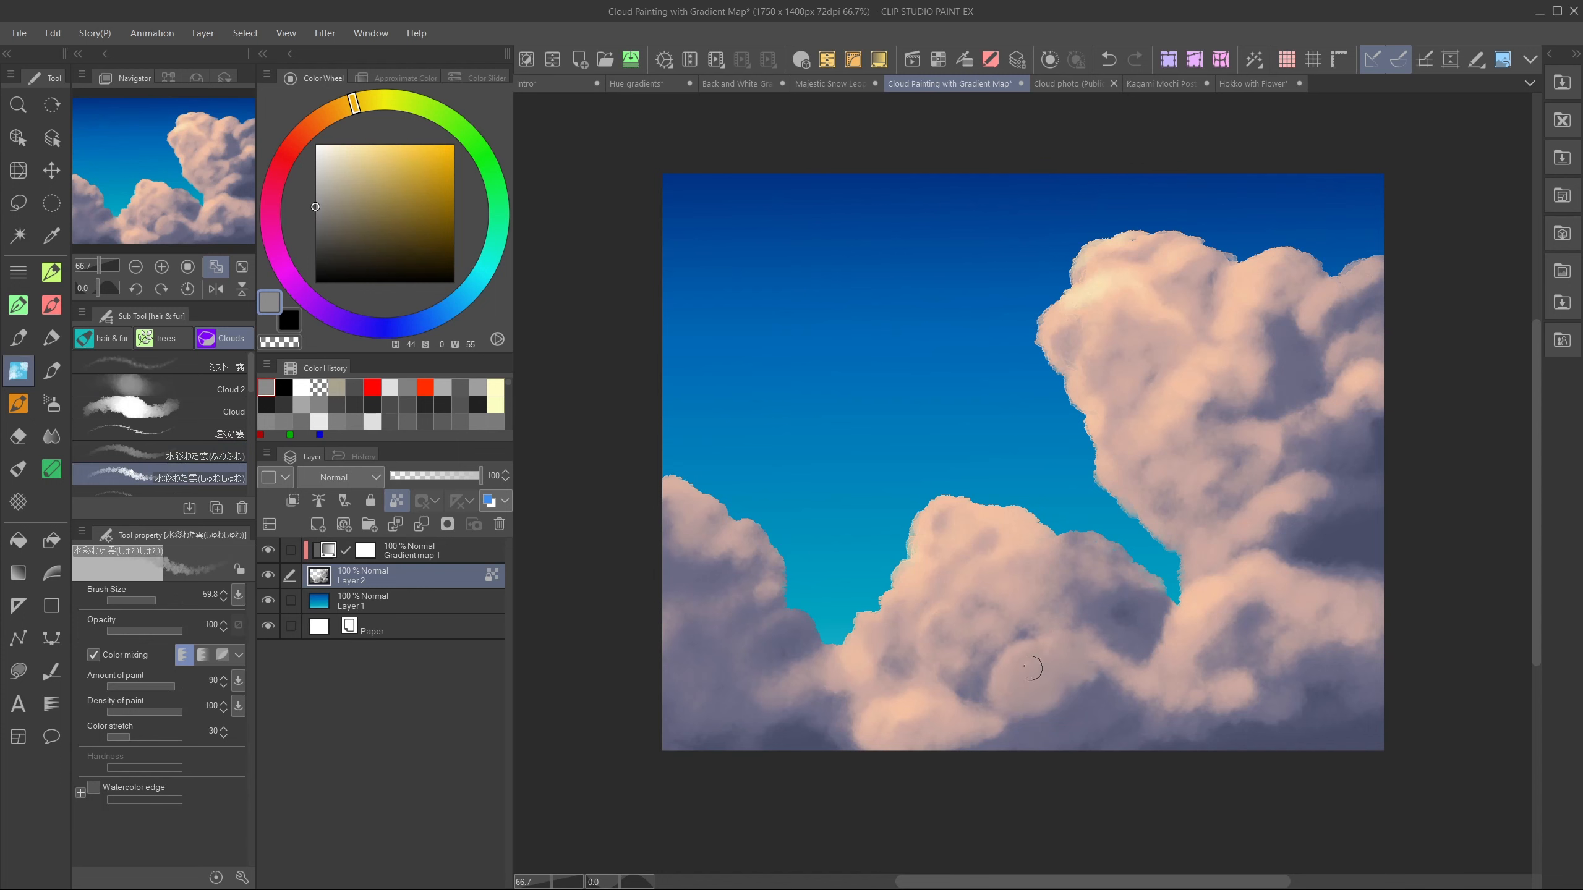
pyautogui.click(159, 407)
pyautogui.moveTo(1106, 701); pyautogui.dragTo(997, 745)
pyautogui.moveTo(1277, 682); pyautogui.dragTo(1169, 742)
pyautogui.moveTo(1377, 648); pyautogui.dragTo(1202, 727)
pyautogui.moveTo(1374, 446); pyautogui.dragTo(1284, 521)
pyautogui.click(315, 244)
pyautogui.moveTo(1374, 689); pyautogui.dragTo(1328, 745)
# - Soften the billow edges on the tower's right side with the Clouds Blending brush
pyautogui.click(52, 437)
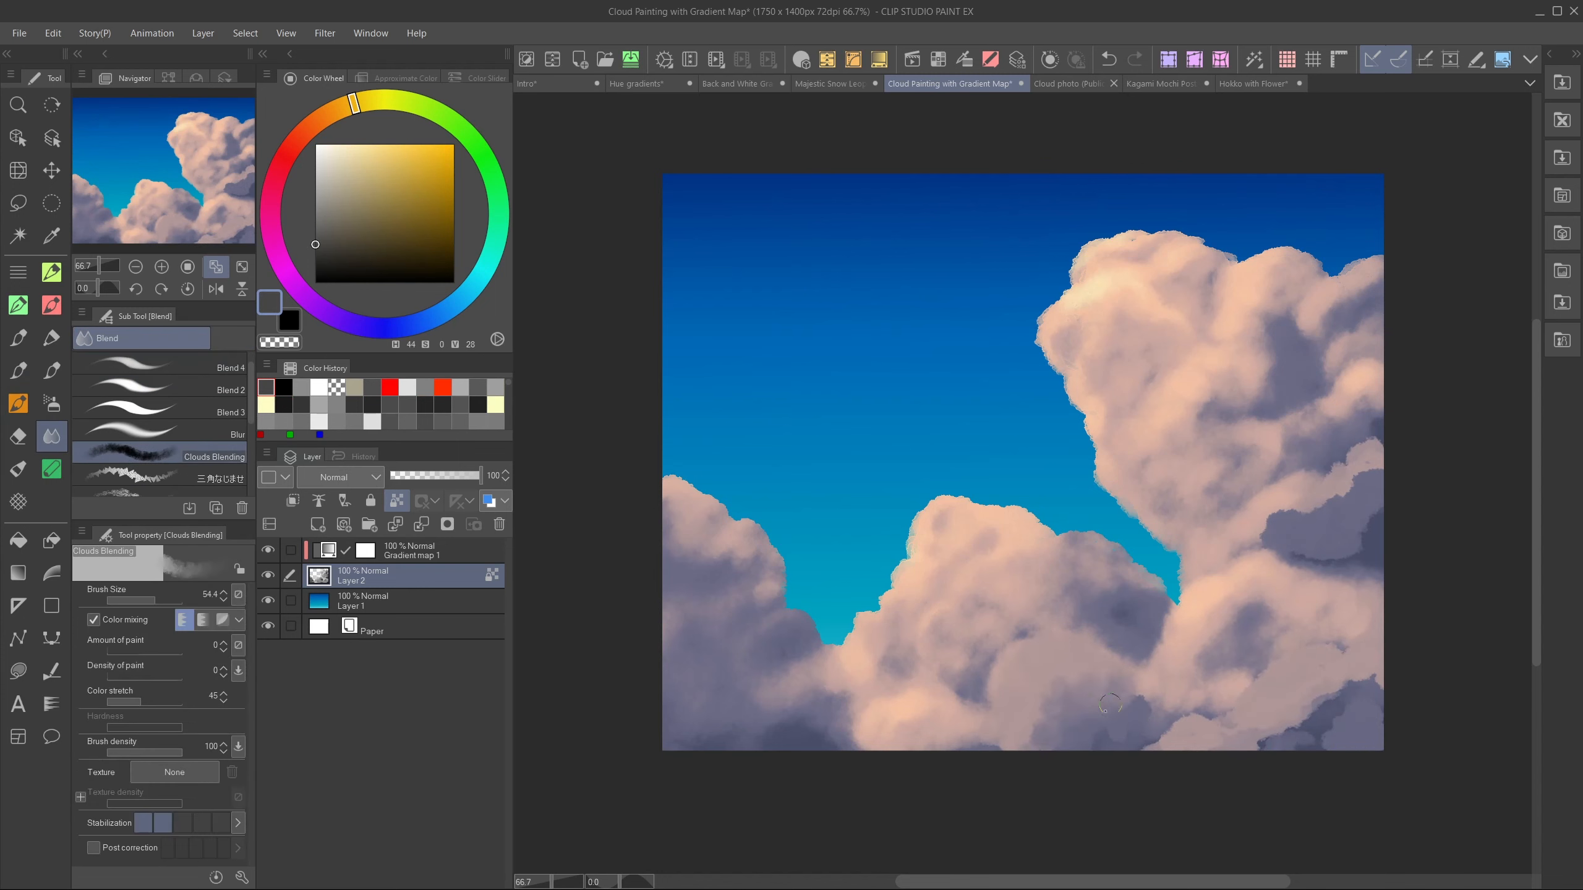
pyautogui.moveTo(1268, 293); pyautogui.dragTo(1203, 424)
pyautogui.moveTo(1271, 521); pyautogui.dragTo(1340, 508)
pyautogui.moveTo(1371, 471)
pyautogui.mouseDown()
pyautogui.moveTo(1302, 520)
pyautogui.moveTo(1373, 573)
pyautogui.mouseUp()
pyautogui.moveTo(1374, 446); pyautogui.dragTo(1340, 489)
pyautogui.moveTo(1315, 312); pyautogui.dragTo(1262, 361)
pyautogui.moveTo(1371, 269); pyautogui.dragTo(1299, 330)
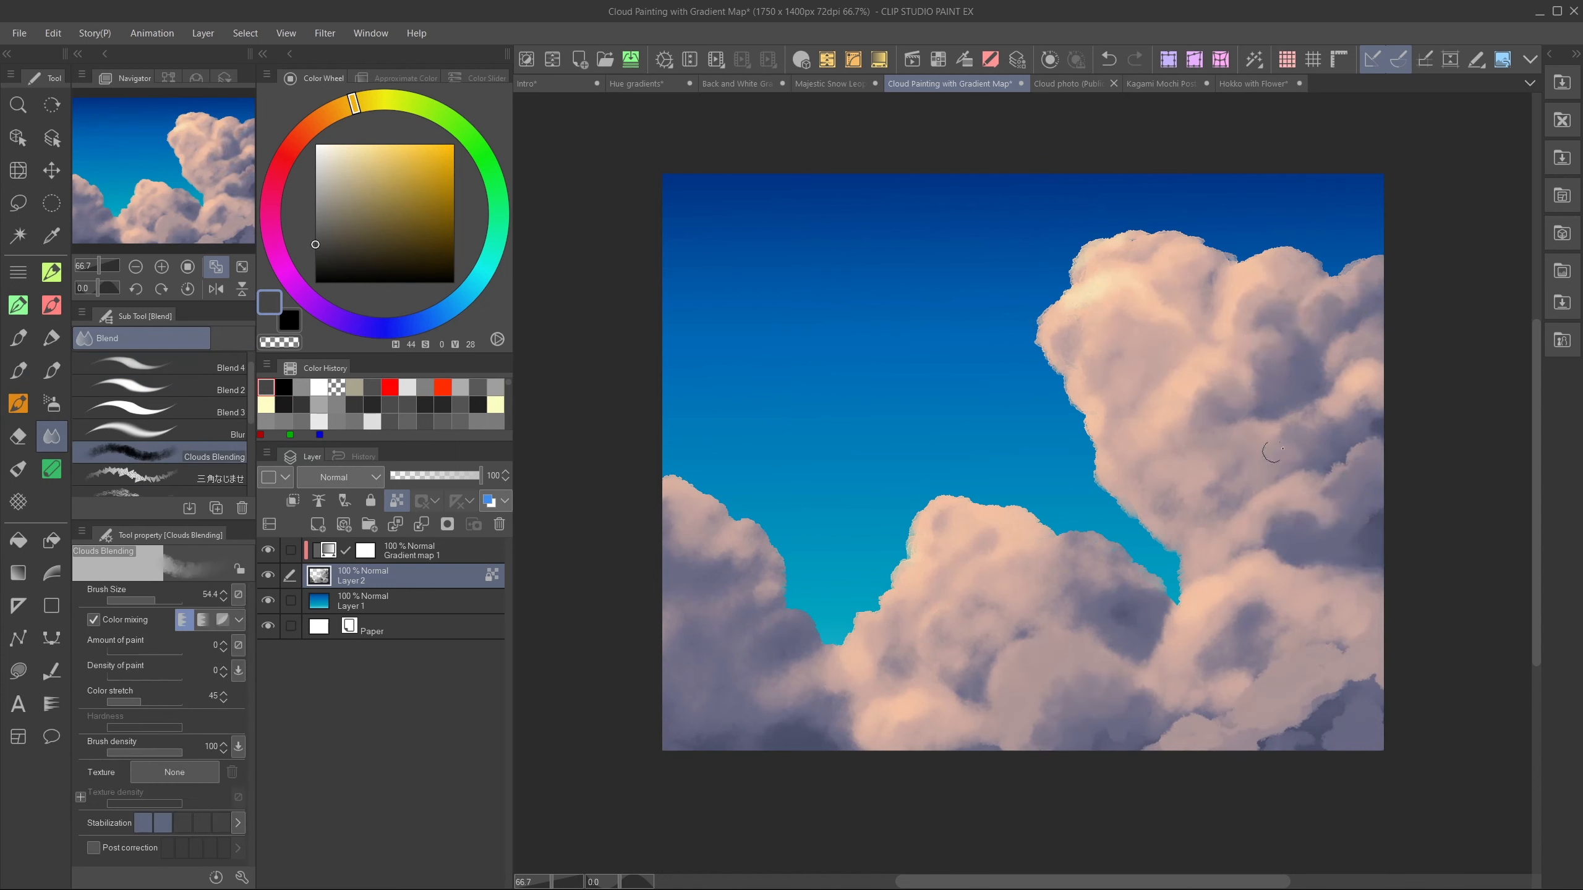
# - Blend the shading in the tower's middle and left side and across the central mound
pyautogui.moveTo(1265, 446); pyautogui.dragTo(1184, 418)
pyautogui.moveTo(1208, 395); pyautogui.dragTo(1168, 404)
pyautogui.moveTo(1115, 358); pyautogui.dragTo(1098, 415)
pyautogui.moveTo(1000, 523); pyautogui.dragTo(972, 559)
pyautogui.moveTo(1022, 636); pyautogui.dragTo(981, 602)
pyautogui.moveTo(935, 573); pyautogui.dragTo(903, 595)
pyautogui.moveTo(1053, 542); pyautogui.dragTo(1100, 583)
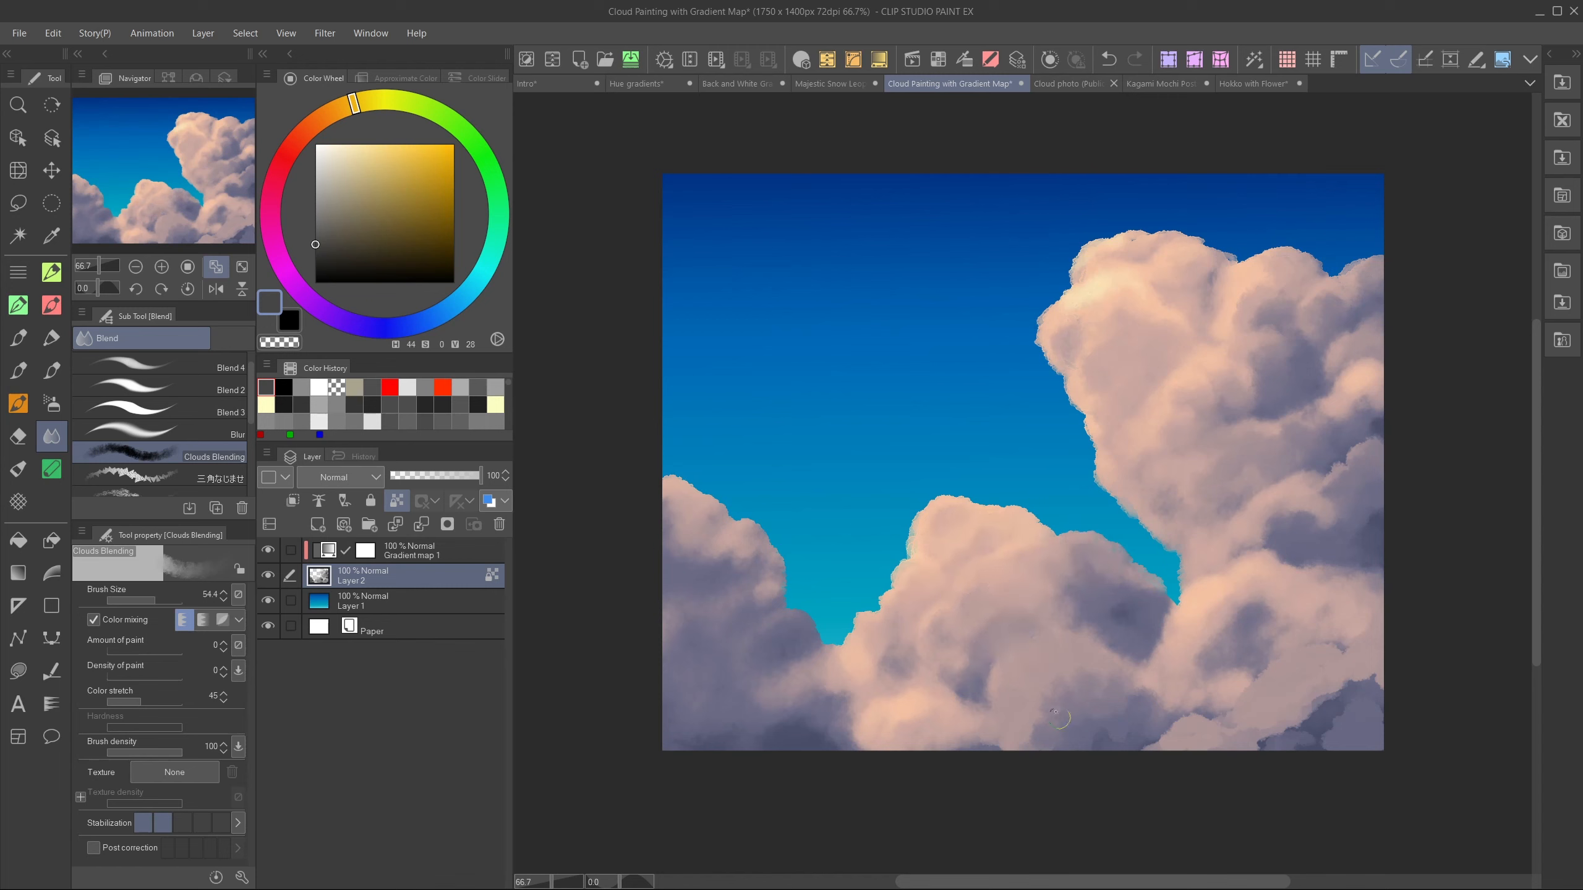
# - Blend the hard-edged patches in the lower right, lower centre and left clouds
pyautogui.moveTo(1059, 677); pyautogui.dragTo(1025, 717)
pyautogui.moveTo(844, 742); pyautogui.dragTo(761, 698)
pyautogui.moveTo(767, 692); pyautogui.dragTo(856, 654)
pyautogui.moveTo(1321, 513); pyautogui.dragTo(1265, 539)
pyautogui.moveTo(1250, 614)
pyautogui.mouseDown()
pyautogui.moveTo(1206, 652)
pyautogui.moveTo(1249, 611)
pyautogui.mouseUp()
pyautogui.moveTo(1374, 676); pyautogui.dragTo(1253, 742)
pyautogui.moveTo(685, 508); pyautogui.dragTo(757, 548)
pyautogui.moveTo(835, 662); pyautogui.dragTo(754, 704)
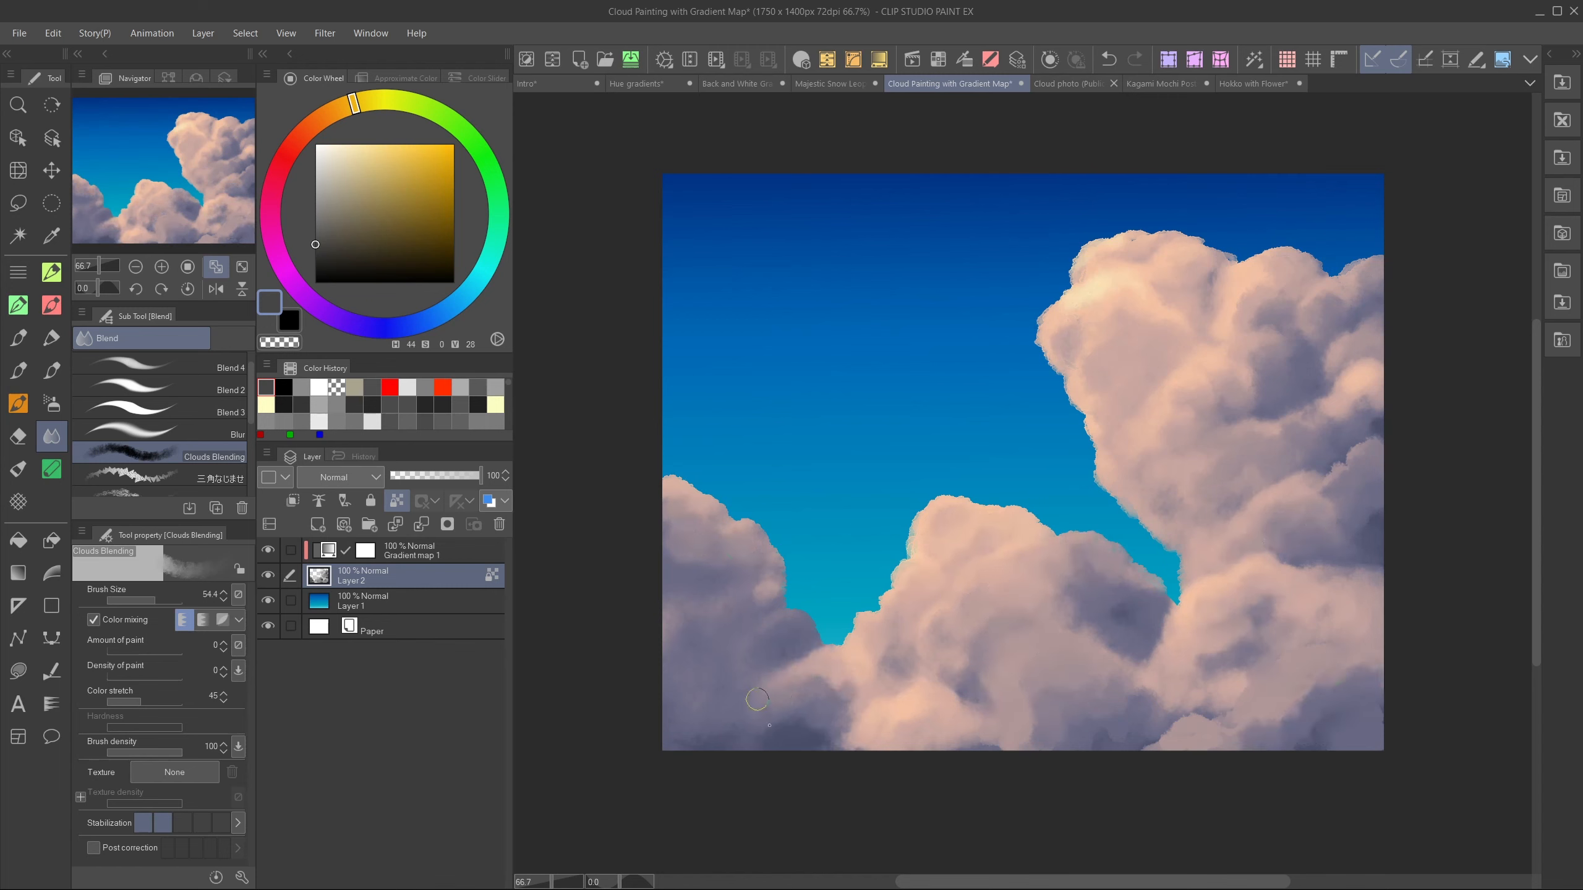
pyautogui.moveTo(845, 735); pyautogui.dragTo(813, 745)
pyautogui.moveTo(1175, 608); pyautogui.dragTo(1142, 675)
# - Paint fine white highlights on the central mound and lower right billows with the 水彩わた雲(ふわふわ) brush
pyautogui.click(18, 371)
pyautogui.click(315, 144)
pyautogui.moveTo(1216, 631); pyautogui.dragTo(1187, 656)
pyautogui.moveTo(939, 577); pyautogui.dragTo(898, 601)
pyautogui.moveTo(1031, 628); pyautogui.dragTo(982, 678)
pyautogui.moveTo(1007, 652)
pyautogui.mouseDown()
pyautogui.moveTo(1056, 626)
pyautogui.moveTo(985, 609)
pyautogui.mouseUp()
pyautogui.moveTo(1256, 681); pyautogui.dragTo(1320, 646)
pyautogui.moveTo(1152, 747); pyautogui.dragTo(1201, 716)
pyautogui.moveTo(1069, 710)
pyautogui.mouseDown()
pyautogui.moveTo(1111, 695)
pyautogui.moveTo(1086, 689)
pyautogui.mouseUp()
pyautogui.press('x')
pyautogui.press('x')
# - Refine the folds on the tower's right half, alternating the cloud brush with Clouds Blending
pyautogui.click(52, 436)
pyautogui.click(18, 371)
pyautogui.moveTo(1220, 345); pyautogui.dragTo(1190, 366)
pyautogui.click(52, 436)
pyautogui.moveTo(1275, 420)
pyautogui.mouseDown()
pyautogui.moveTo(1220, 437)
pyautogui.moveTo(1223, 497)
pyautogui.mouseUp()
# - Highlight the central mound's upper rim in white and lighten the left cloud with the Cloud 2 brush
pyautogui.click(18, 370)
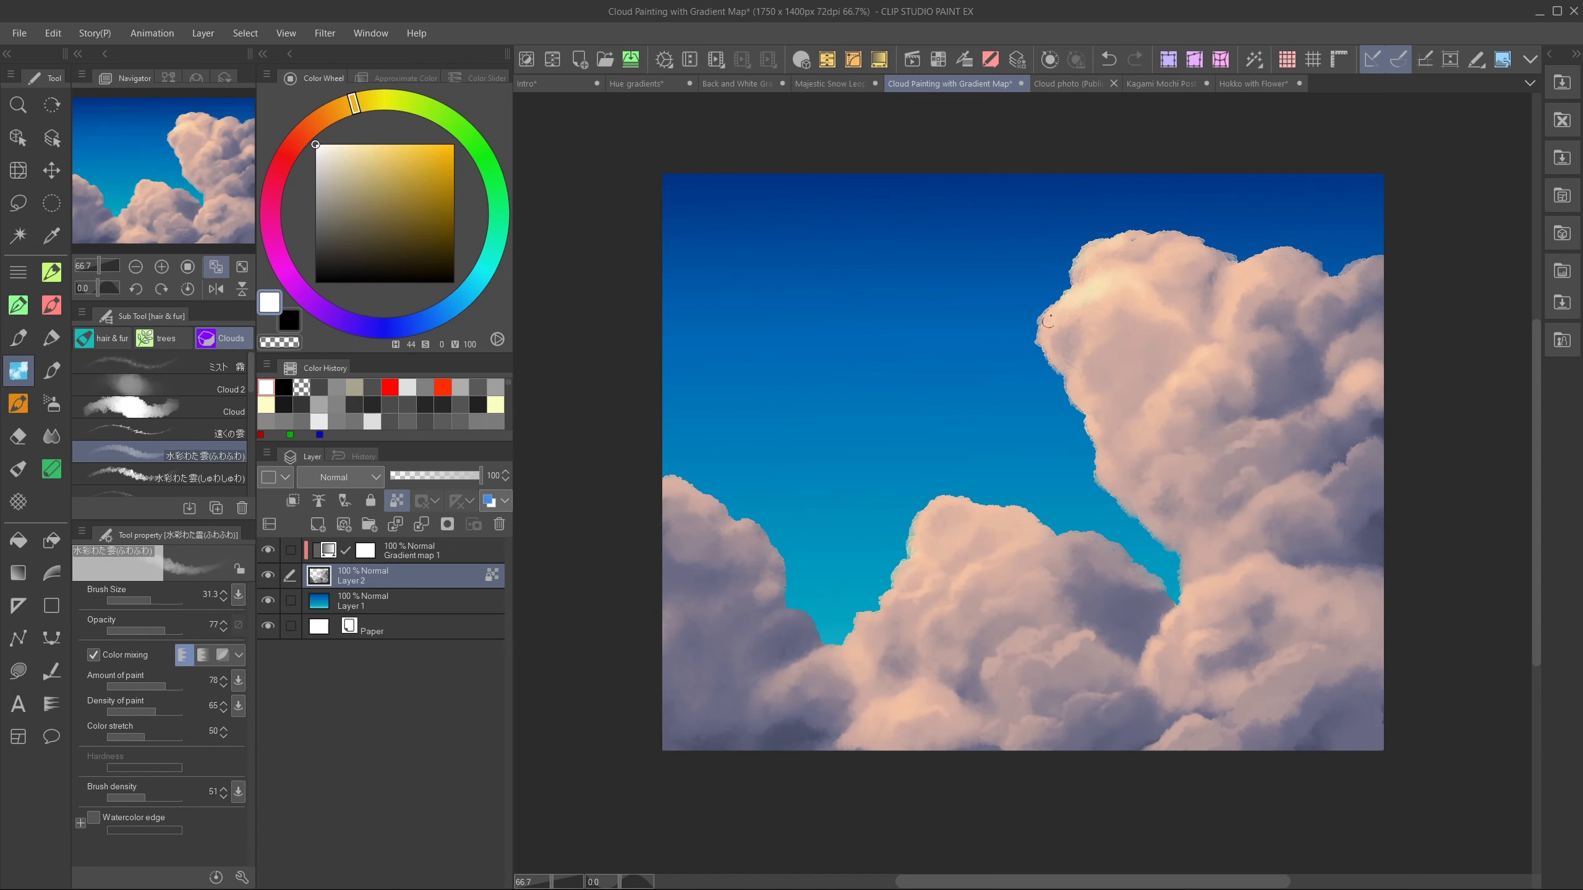
pyautogui.moveTo(914, 546); pyautogui.dragTo(964, 507)
pyautogui.moveTo(991, 507); pyautogui.dragTo(1048, 543)
pyautogui.moveTo(1032, 626); pyautogui.dragTo(995, 653)
pyautogui.click(159, 388)
pyautogui.moveTo(689, 616); pyautogui.dragTo(777, 565)
pyautogui.moveTo(666, 723); pyautogui.dragTo(744, 676)
# - Smooth the lower clouds with Clouds Blending, and reselect the 水彩わた雲(ふわふわ) brush
pyautogui.click(52, 437)
pyautogui.moveTo(1171, 689); pyautogui.dragTo(1112, 723)
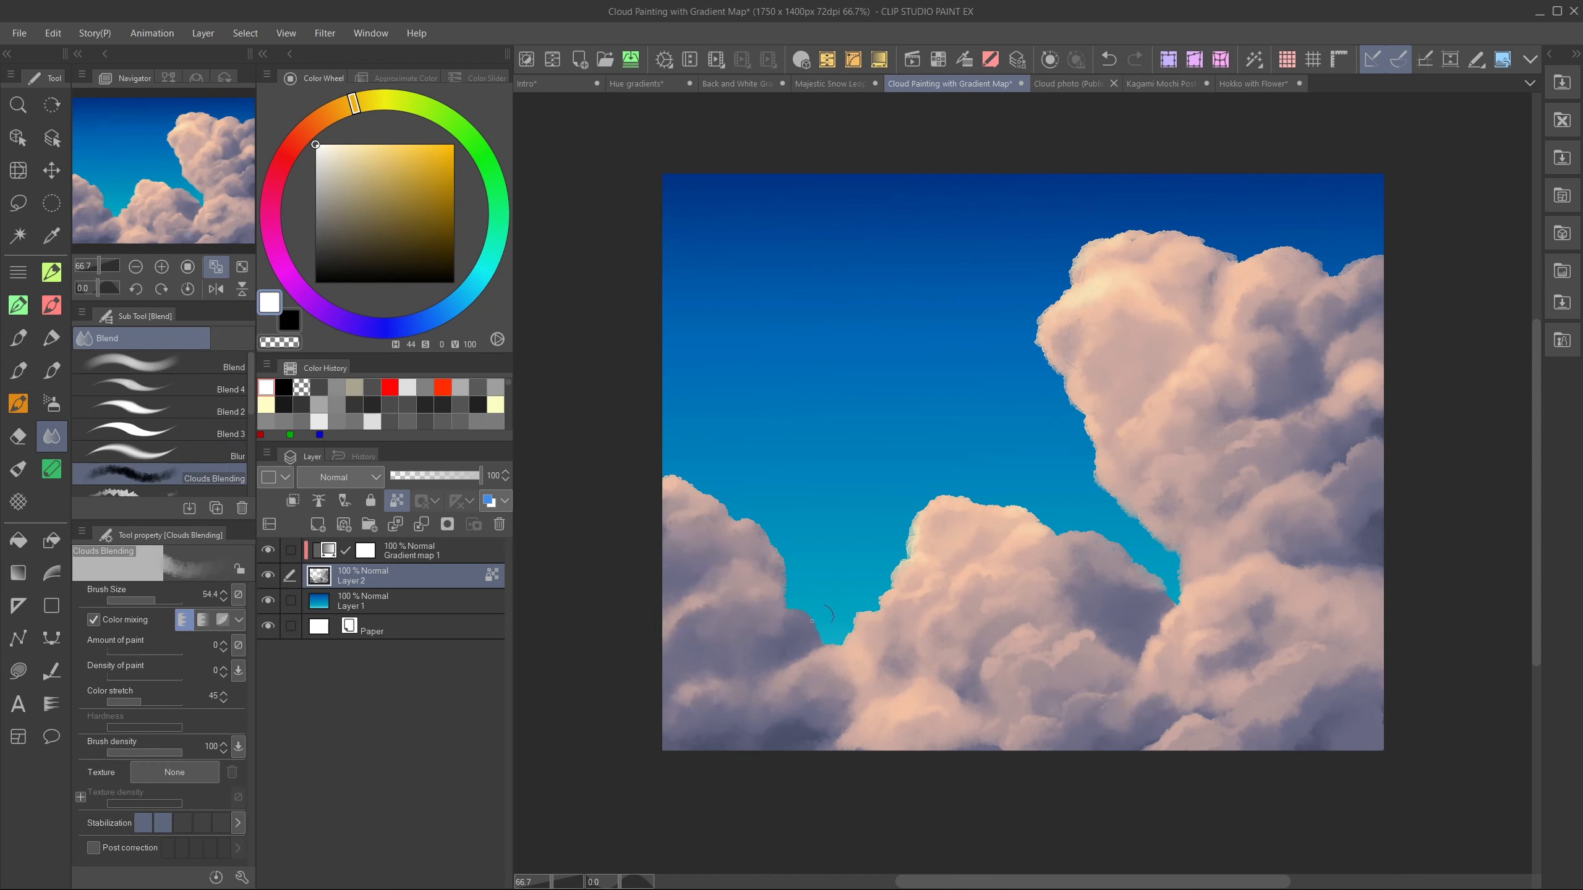
pyautogui.click(18, 371)
pyautogui.click(51, 437)
pyautogui.moveTo(776, 695); pyautogui.dragTo(813, 738)
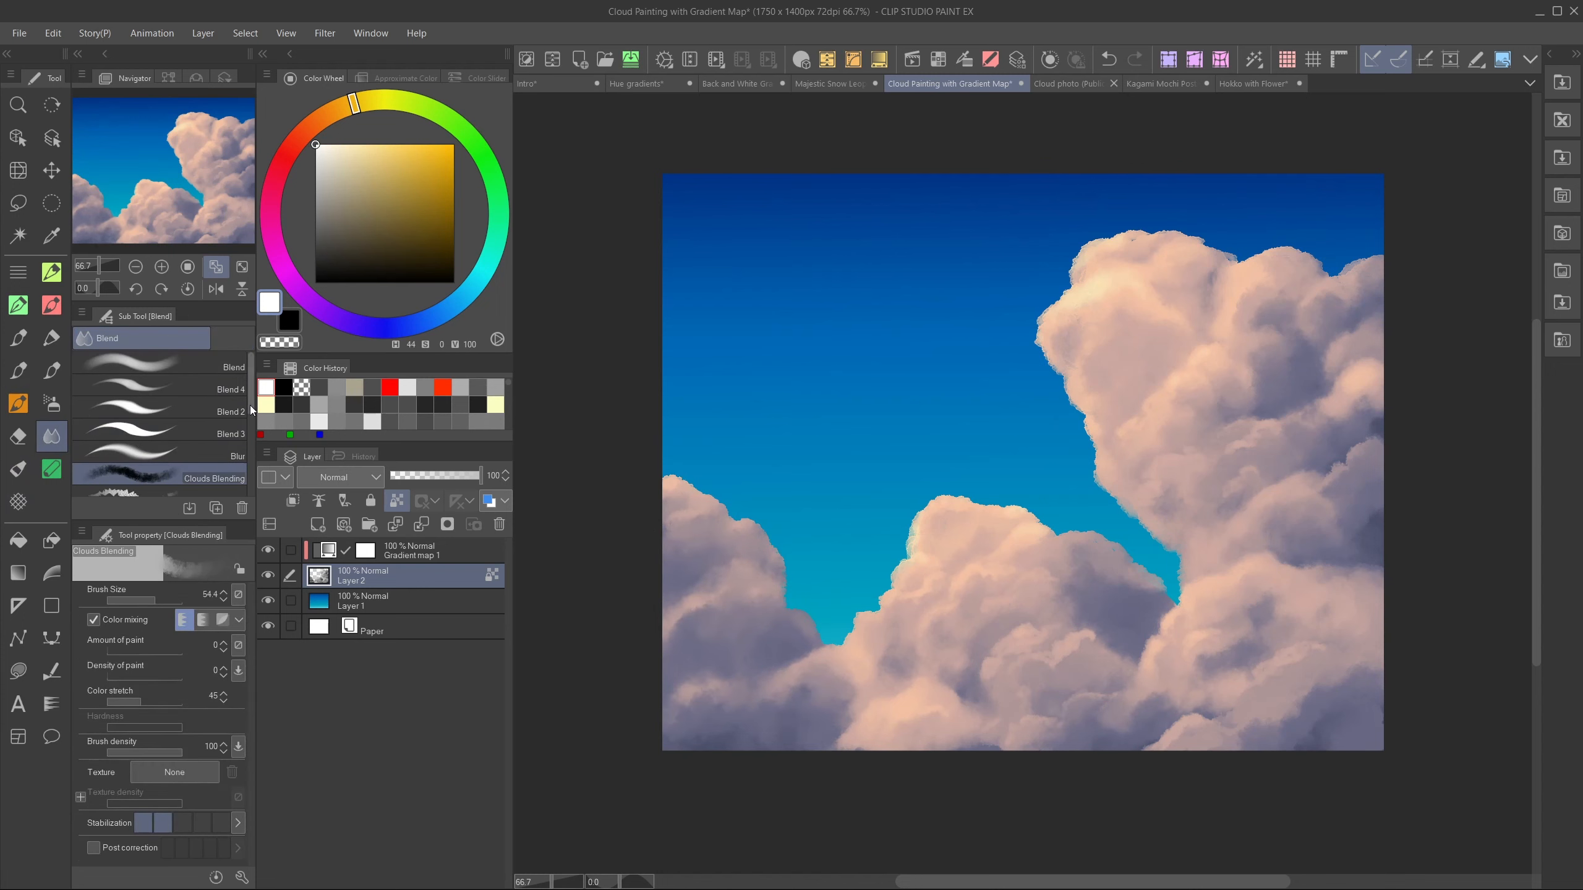
pyautogui.click(18, 371)
pyautogui.click(160, 453)
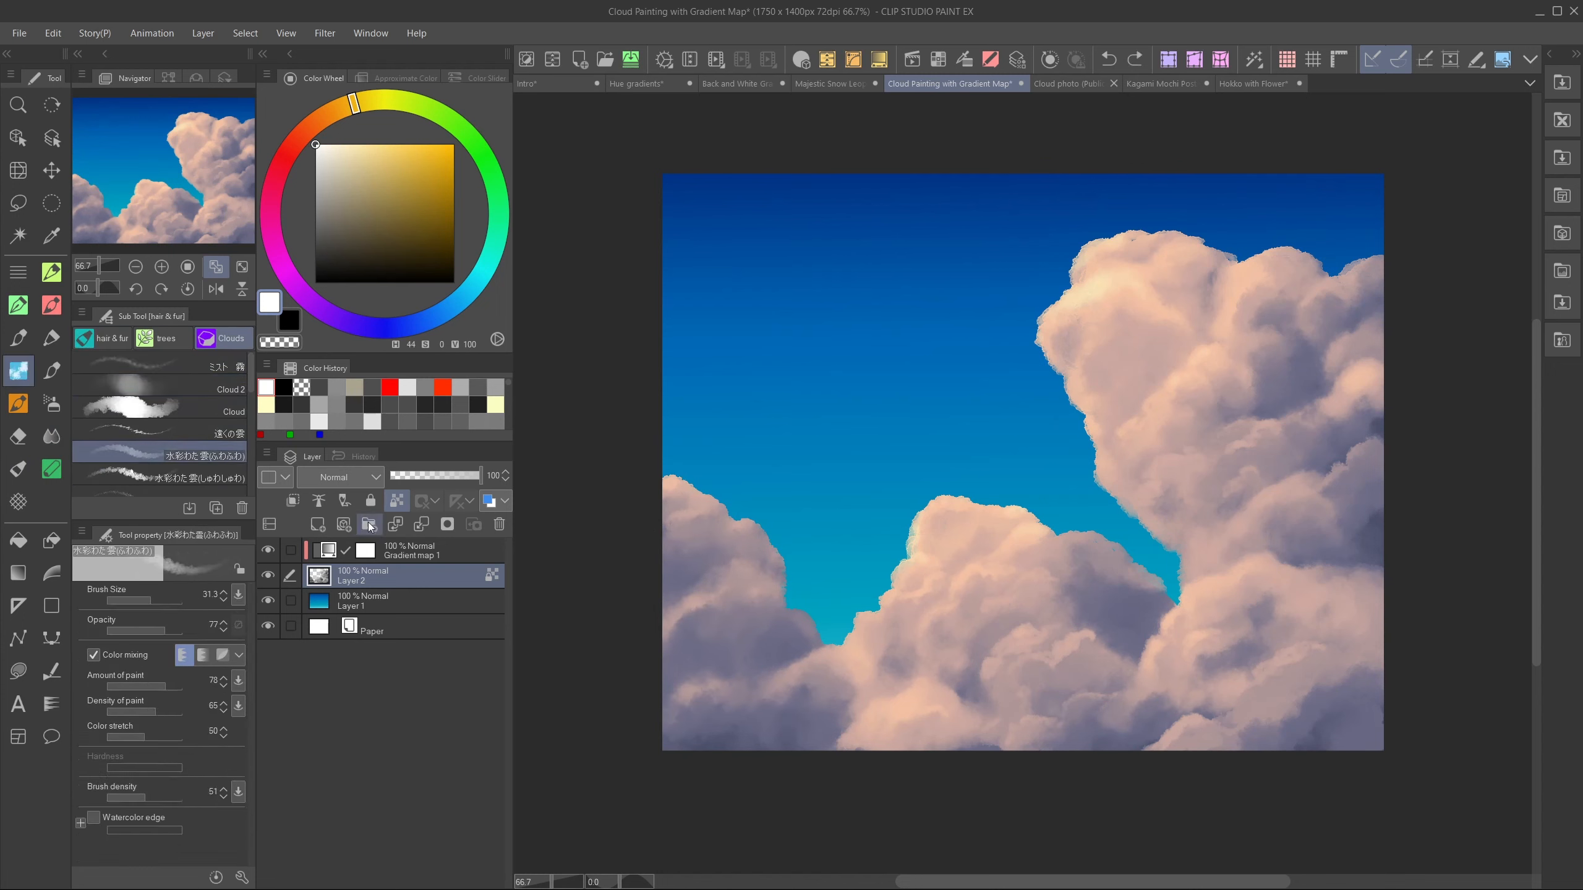
# - Group Layer 2 in a new unclipped folder under the gradient map and add a raster layer beneath it in the folder
pyautogui.click(369, 524)
pyautogui.moveTo(413, 602)
pyautogui.mouseDown()
pyautogui.moveTo(416, 581)
pyautogui.moveTo(412, 639)
pyautogui.mouseUp()
pyautogui.click(413, 577)
pyautogui.click(293, 501)
pyautogui.click(407, 606)
pyautogui.click(319, 524)
# - Paint thin white wisps in the sky gap between the left cloud and the central mound on Layer 3, enlarging the brush
pyautogui.press(']')
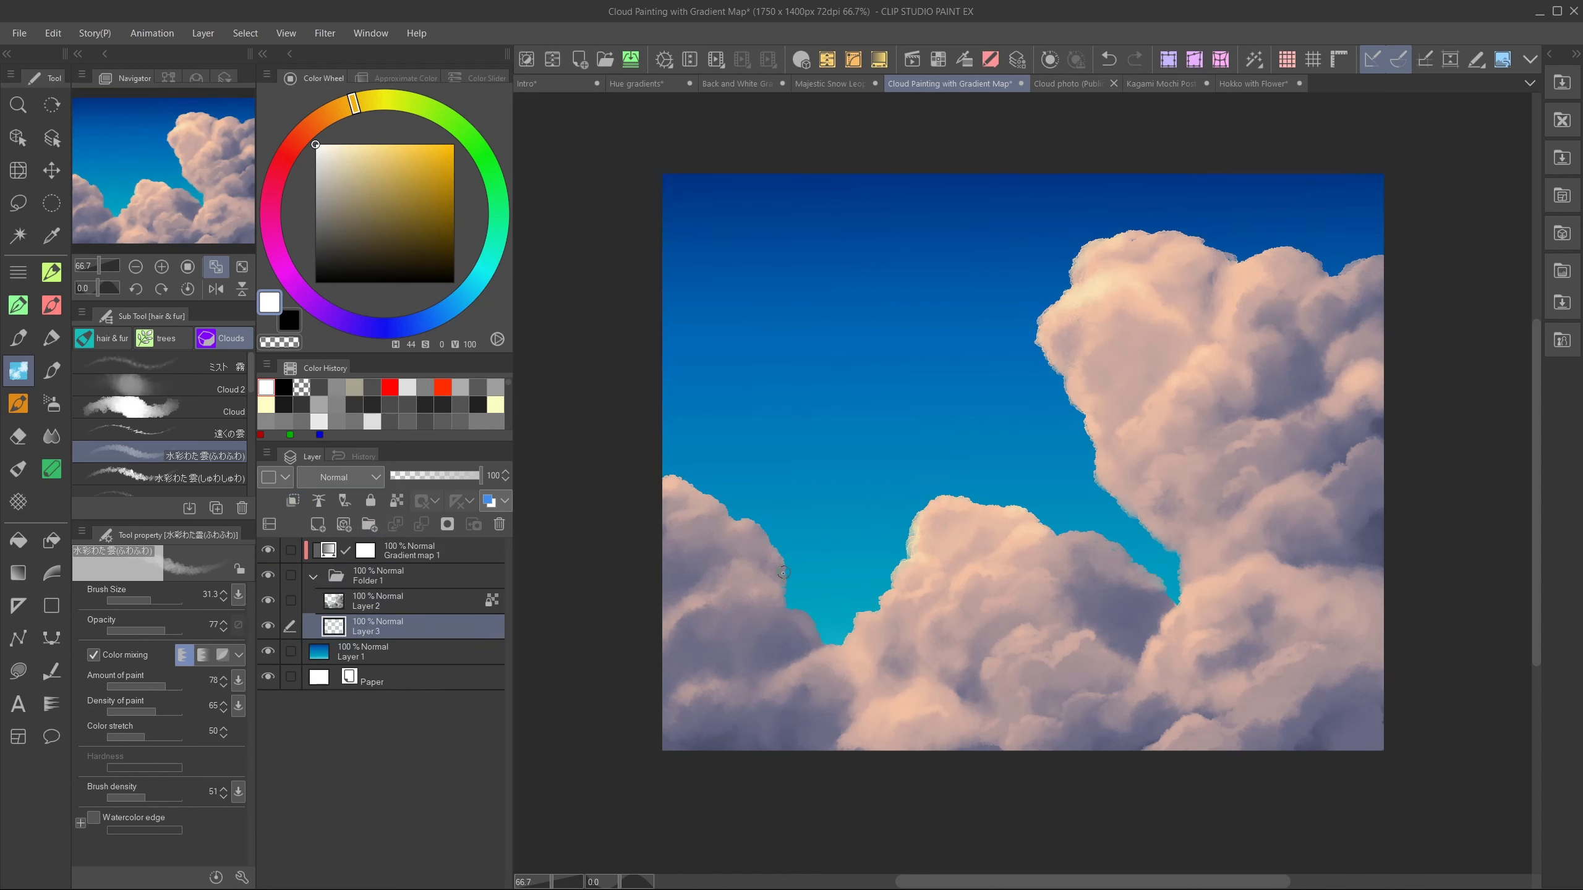
pyautogui.hotkey('ctrl', 'z')
pyautogui.moveTo(787, 584)
pyautogui.mouseDown()
pyautogui.moveTo(869, 594)
pyautogui.moveTo(873, 611)
pyautogui.mouseUp()
pyautogui.hotkey('ctrl', 'z')
pyautogui.moveTo(817, 613); pyautogui.dragTo(869, 619)
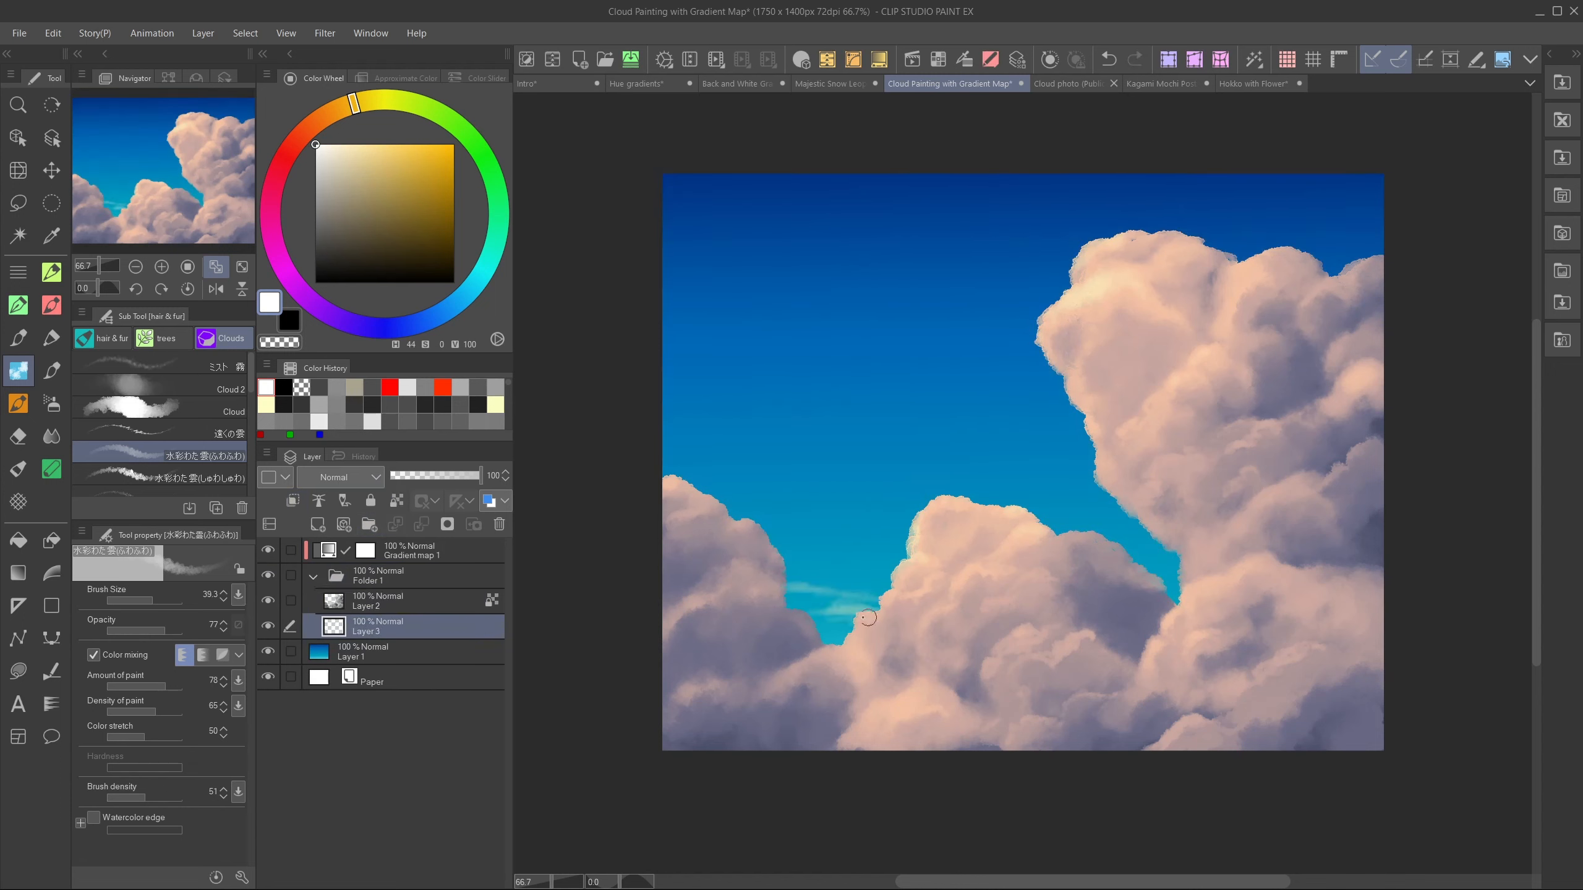
pyautogui.moveTo(837, 552)
pyautogui.mouseDown()
pyautogui.moveTo(918, 560)
pyautogui.moveTo(903, 549)
pyautogui.mouseUp()
pyautogui.press(']')
pyautogui.press(']')
pyautogui.moveTo(873, 553); pyautogui.dragTo(910, 560)
pyautogui.moveTo(800, 558); pyautogui.dragTo(836, 554)
pyautogui.moveTo(772, 527); pyautogui.dragTo(809, 531)
# - Paint white wisps between the central mound and the tower, and soften the wisps with Clouds Blending
pyautogui.moveTo(1106, 501); pyautogui.dragTo(985, 497)
pyautogui.moveTo(1064, 528); pyautogui.dragTo(1105, 523)
pyautogui.moveTo(1135, 554); pyautogui.dragTo(1175, 565)
pyautogui.press('j')
pyautogui.moveTo(869, 561); pyautogui.dragTo(846, 560)
pyautogui.moveTo(1059, 492); pyautogui.dragTo(1005, 487)
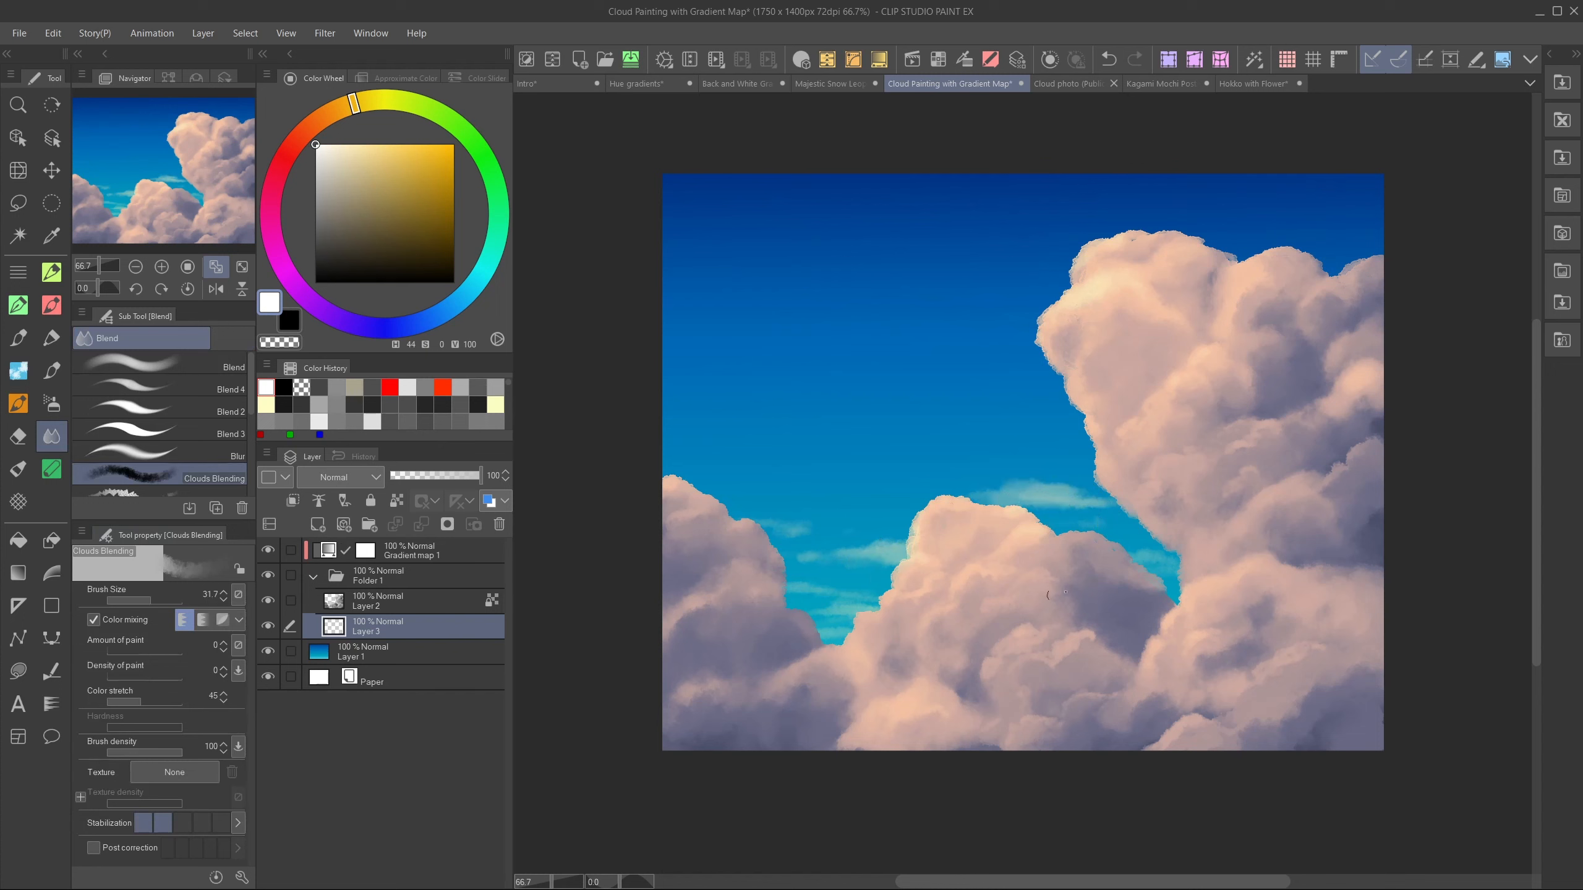
# - Brush a long white streak across the upper sky with the 水彩わた雲(しゅわしゅわ) brush, and thin it out with transparent colour
pyautogui.press('b')
pyautogui.moveTo(1053, 382)
pyautogui.mouseDown()
pyautogui.moveTo(671, 284)
pyautogui.moveTo(842, 308)
pyautogui.moveTo(1049, 378)
pyautogui.mouseUp()
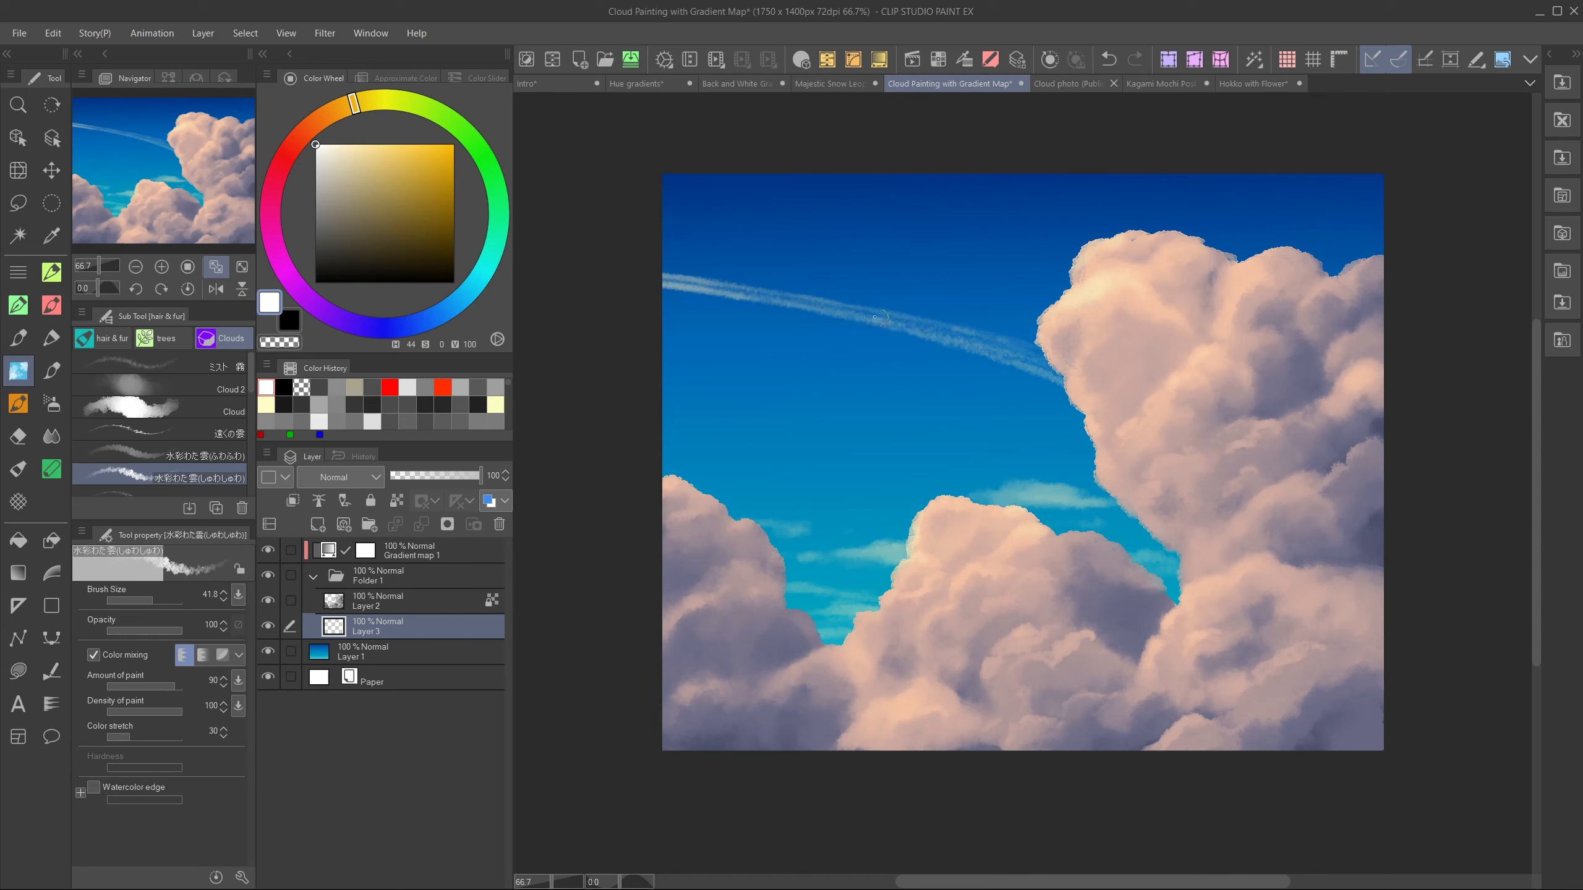
pyautogui.moveTo(748, 288)
pyautogui.mouseDown()
pyautogui.moveTo(848, 302)
pyautogui.moveTo(982, 353)
pyautogui.moveTo(943, 330)
pyautogui.mouseUp()
pyautogui.press('c')
pyautogui.press('c')
pyautogui.press('c')
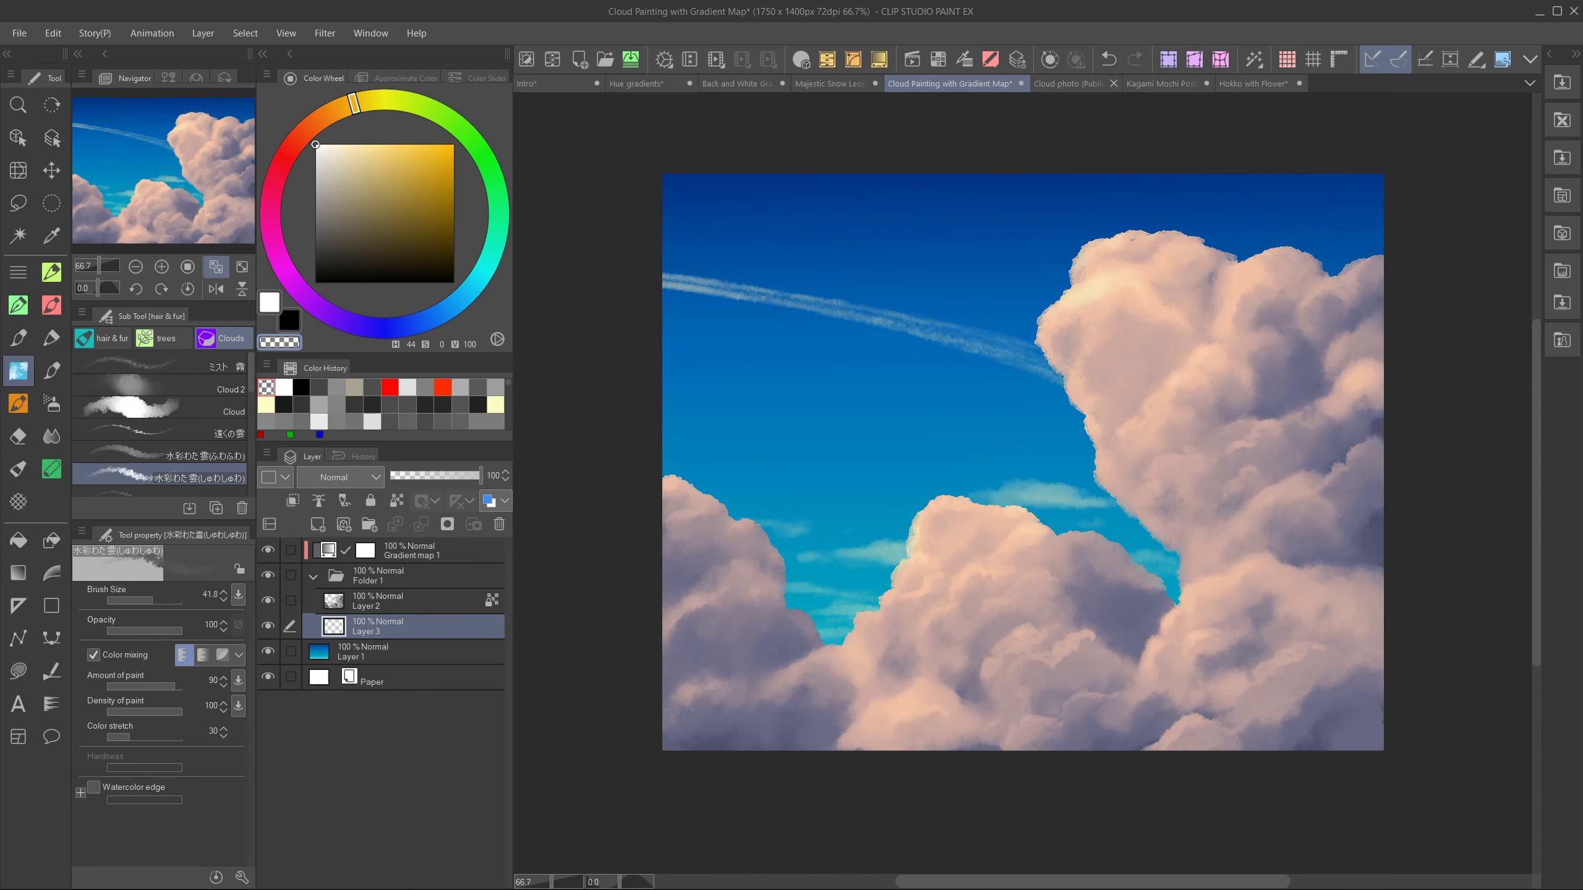
pyautogui.press('c')
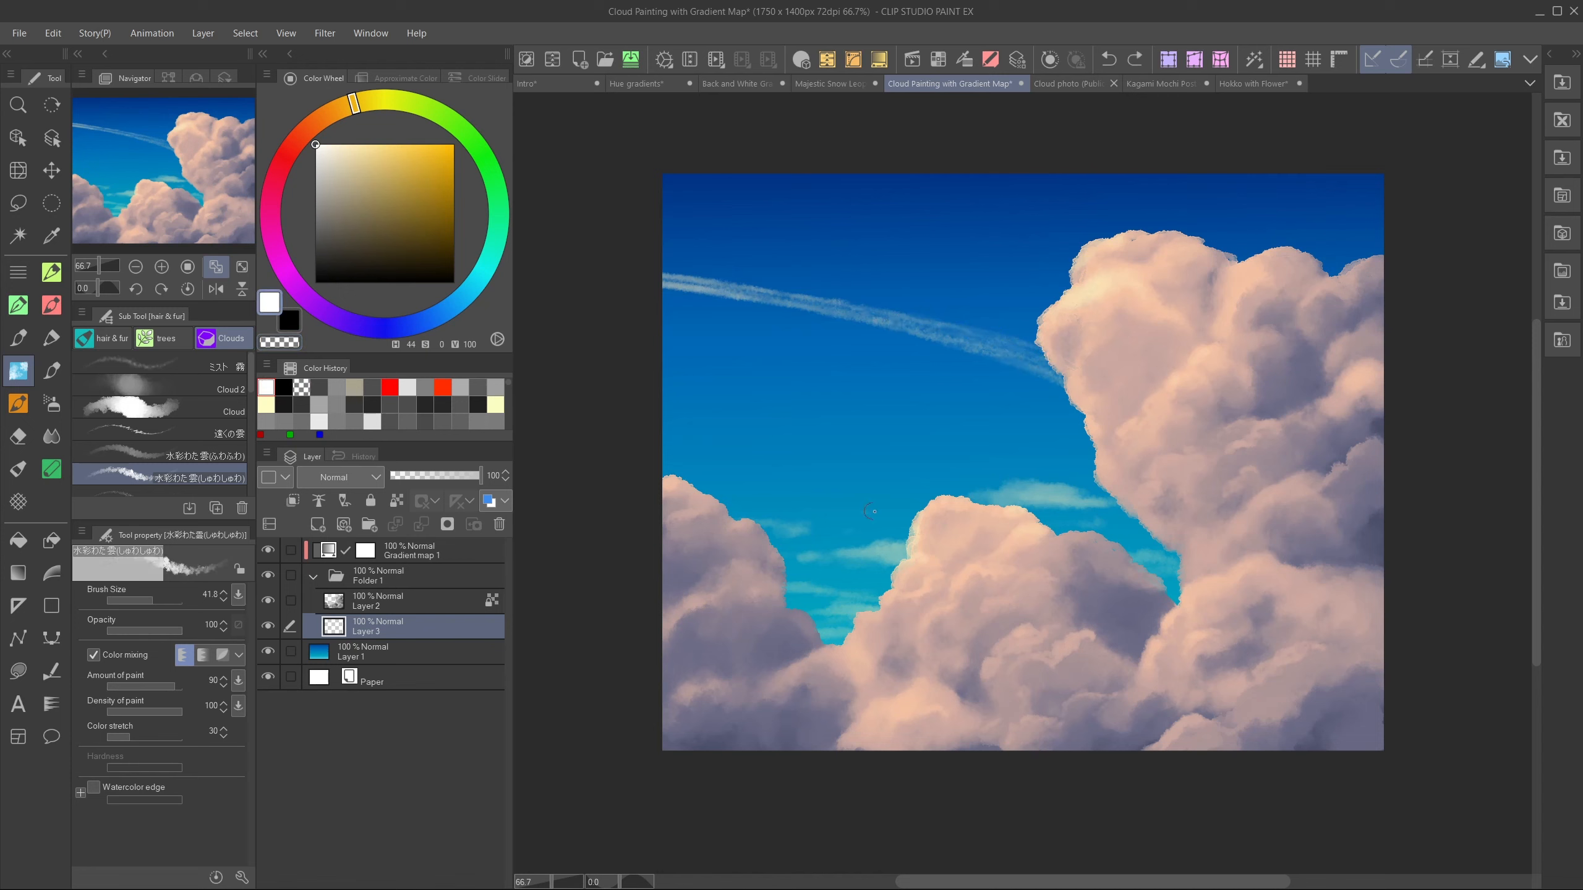
# - Add faint white wisps to the lower sky around the central mound and beside the tower
pyautogui.moveTo(876, 512); pyautogui.dragTo(915, 513)
pyautogui.moveTo(1130, 551); pyautogui.dragTo(1175, 553)
pyautogui.moveTo(1150, 538); pyautogui.dragTo(1123, 533)
pyautogui.moveTo(860, 582); pyautogui.dragTo(888, 583)
pyautogui.moveTo(1019, 443); pyautogui.dragTo(1097, 456)
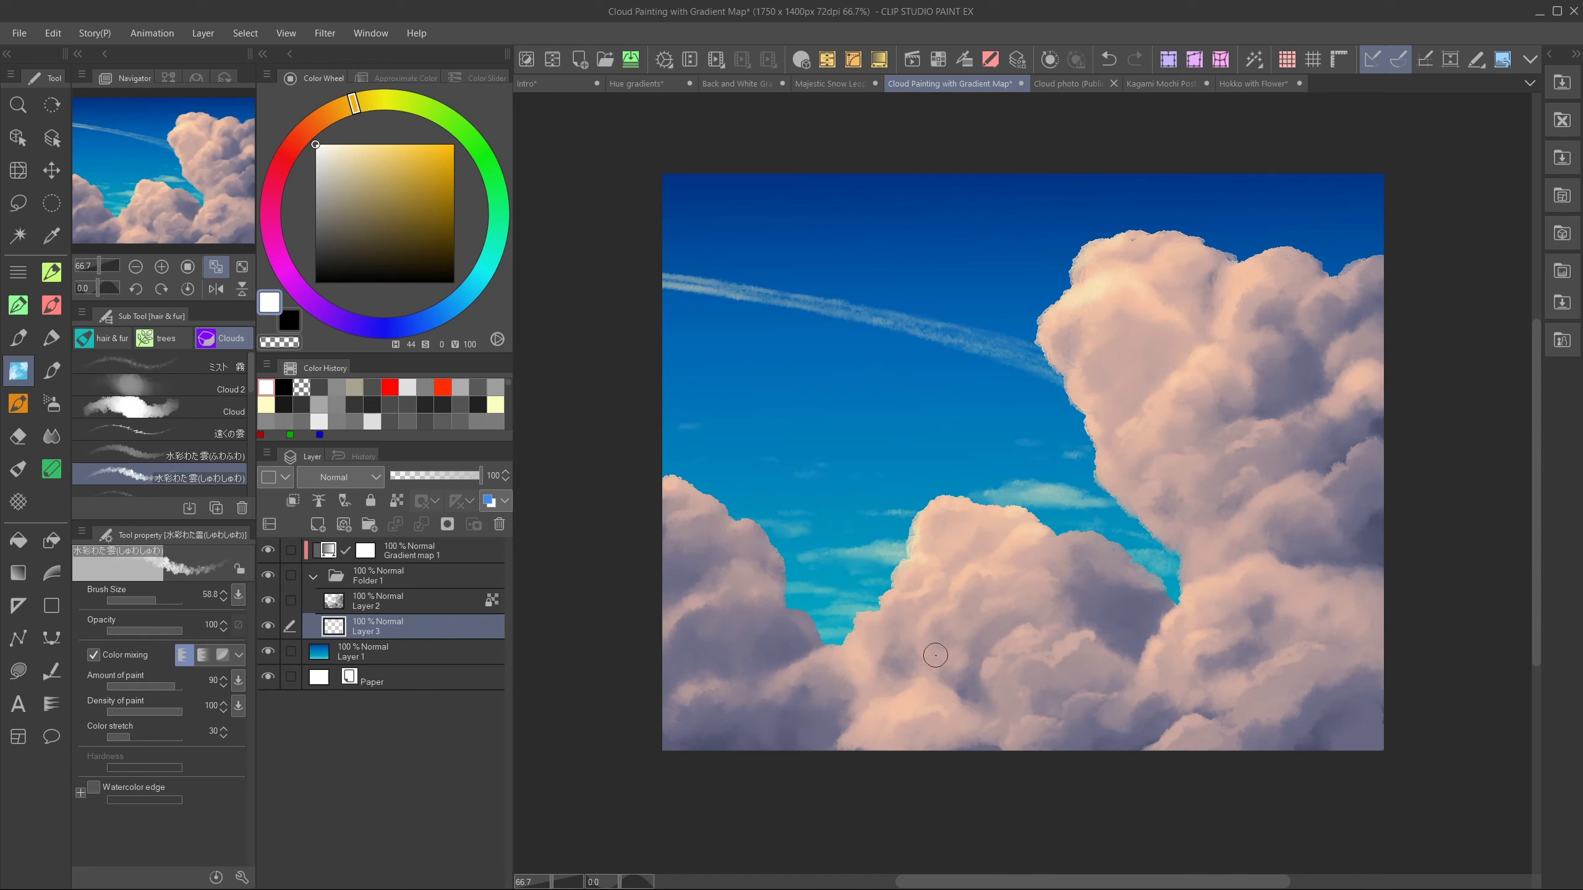
# - Toggle the visibility of the gradient map and the sky layer to compare the greyscale clouds with the coloured result
pyautogui.click(268, 550)
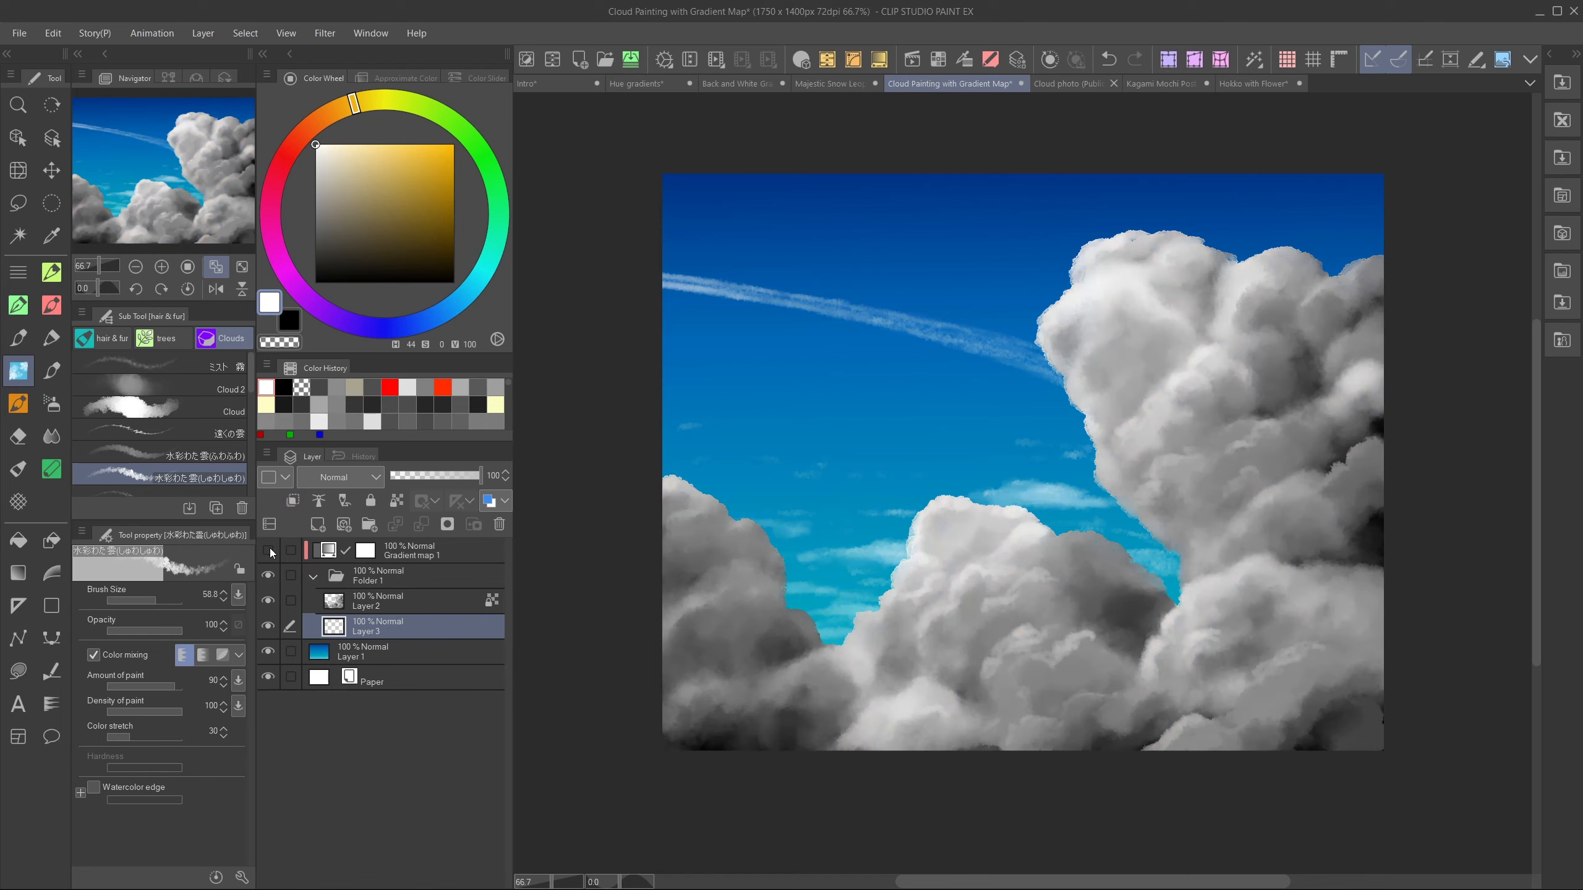
pyautogui.click(268, 651)
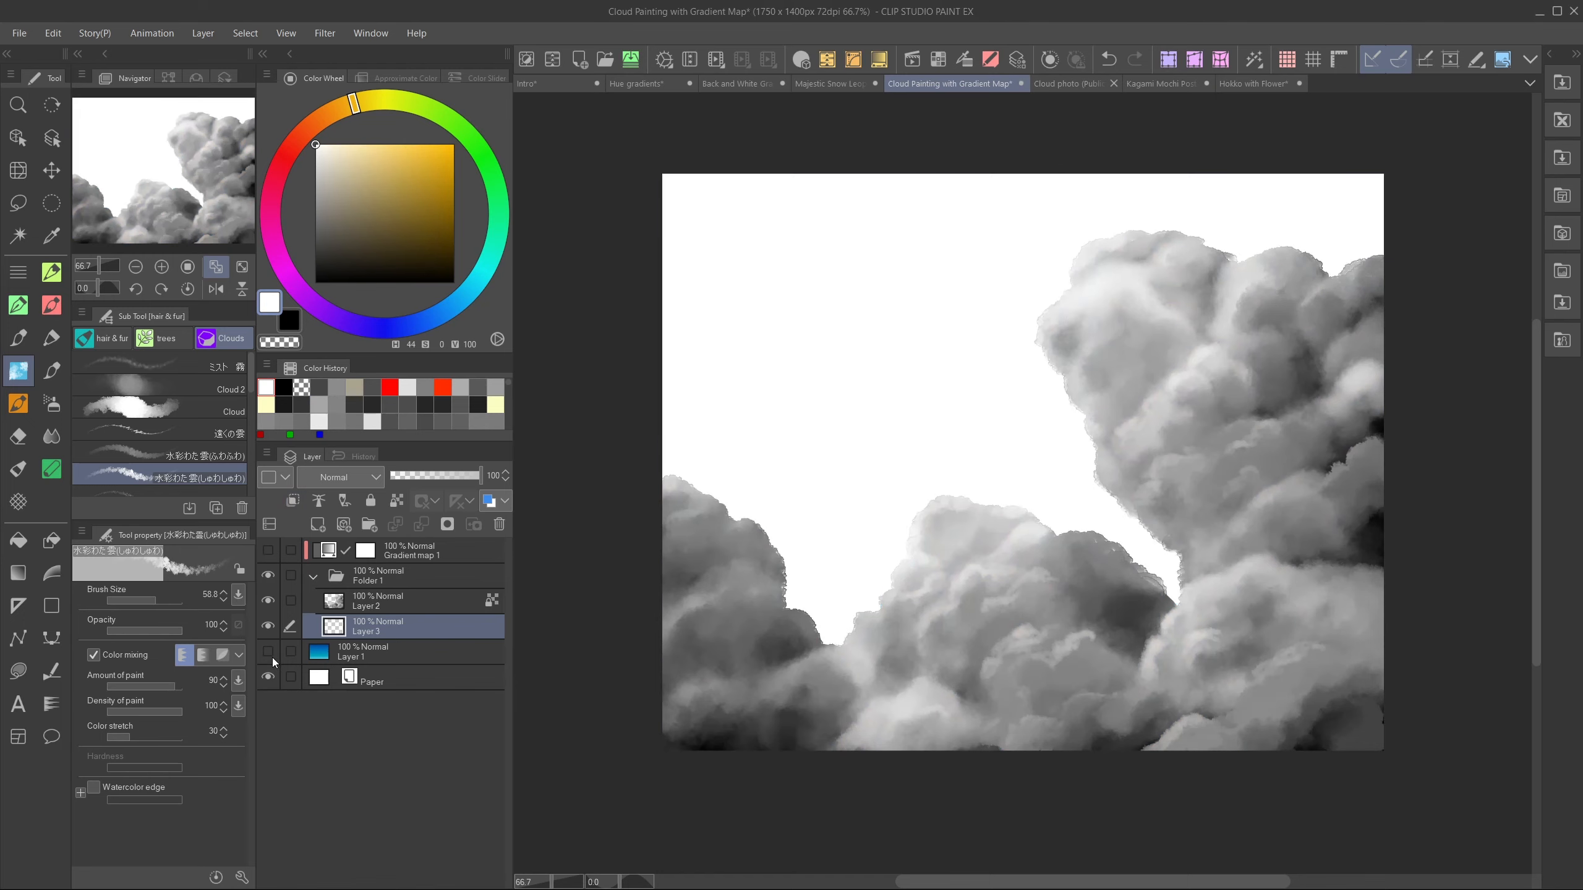
pyautogui.click(268, 652)
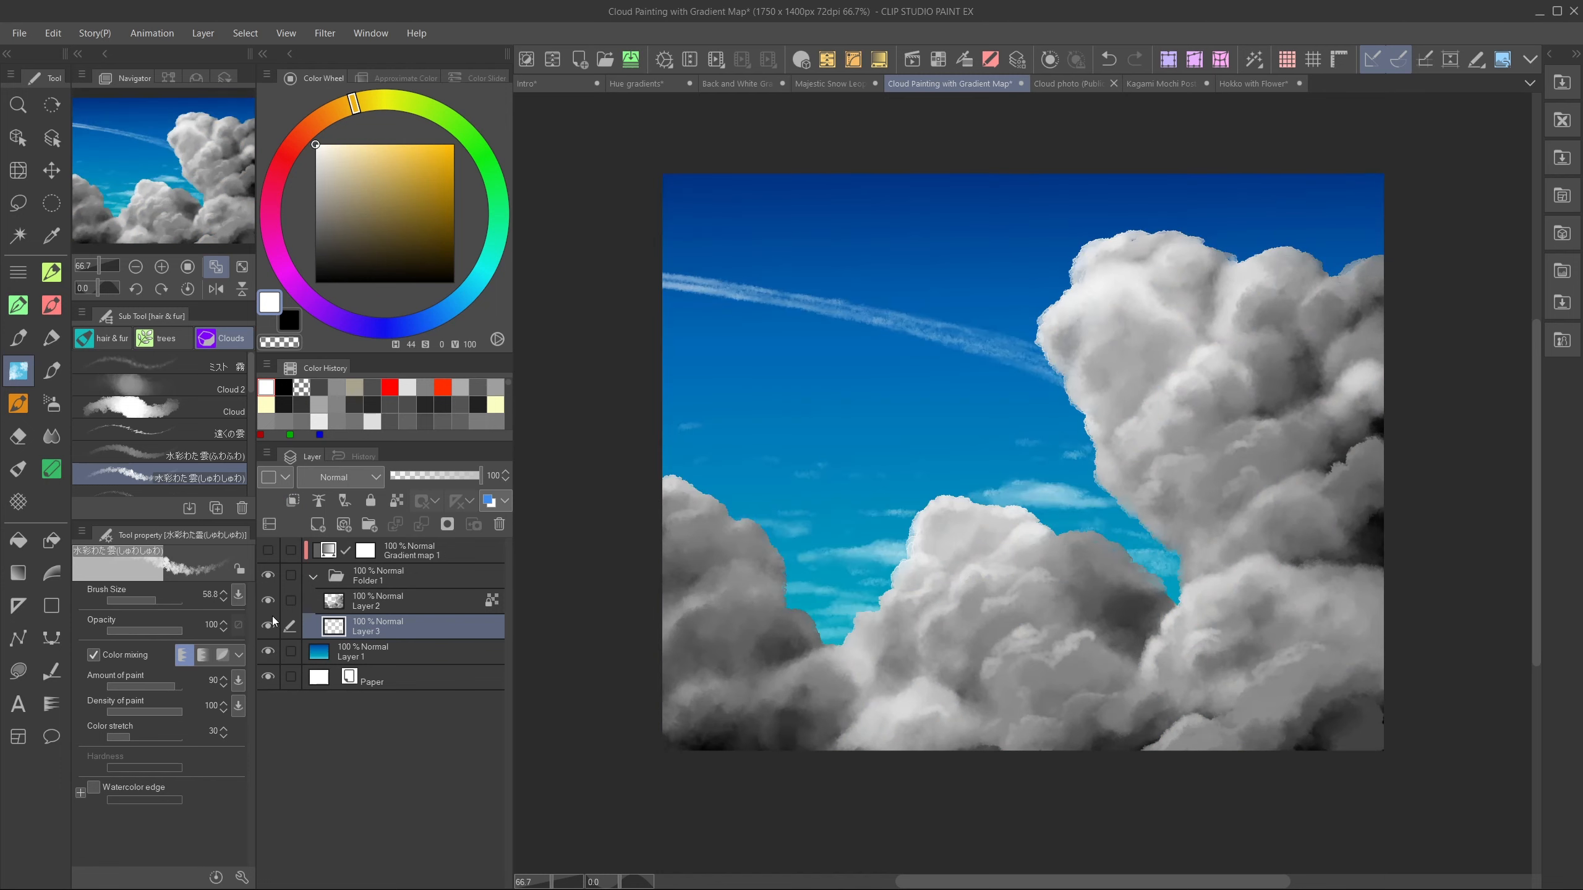
pyautogui.click(269, 551)
pyautogui.click(268, 551)
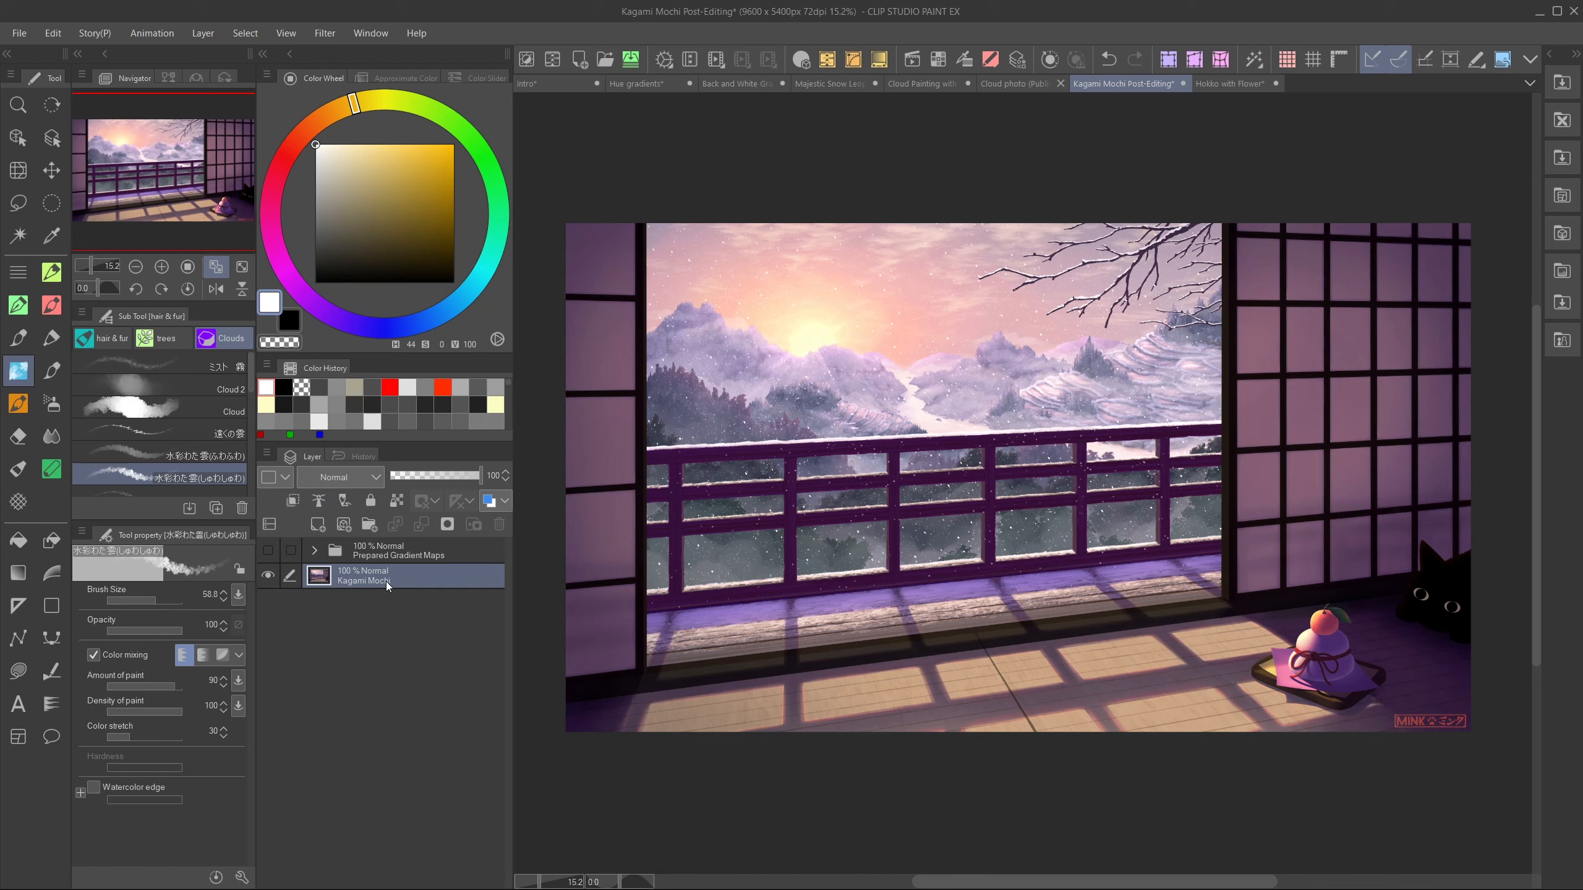
# - Add a gradient map correction layer above the Kagami Mochi layer and set its black node to blue 001EFF
pyautogui.rightClick(386, 582)
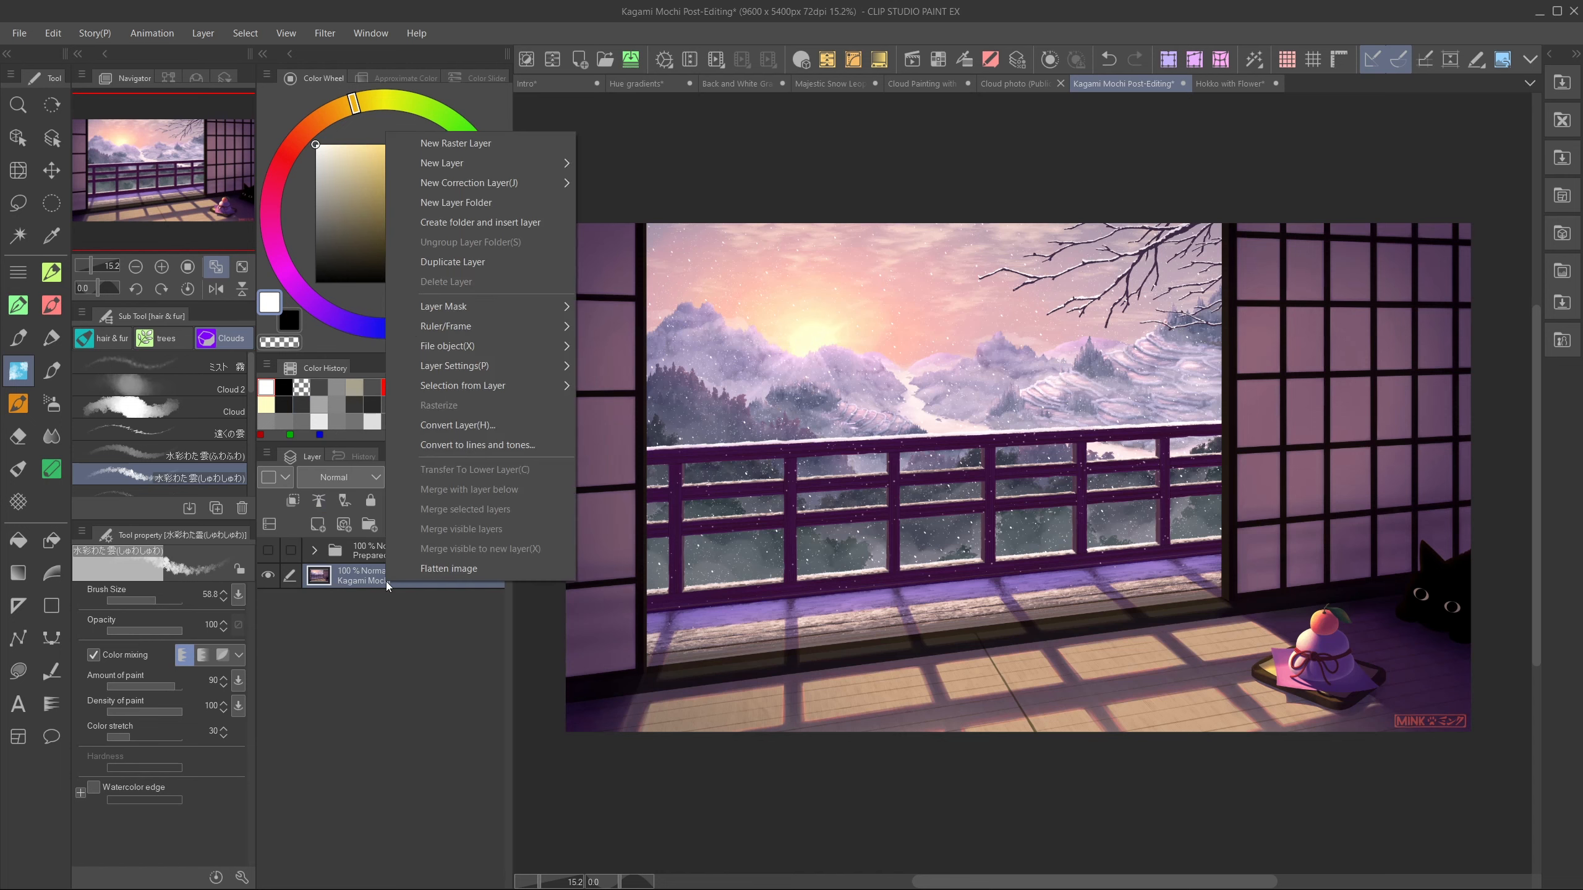
pyautogui.moveTo(536, 182)
pyautogui.click(683, 345)
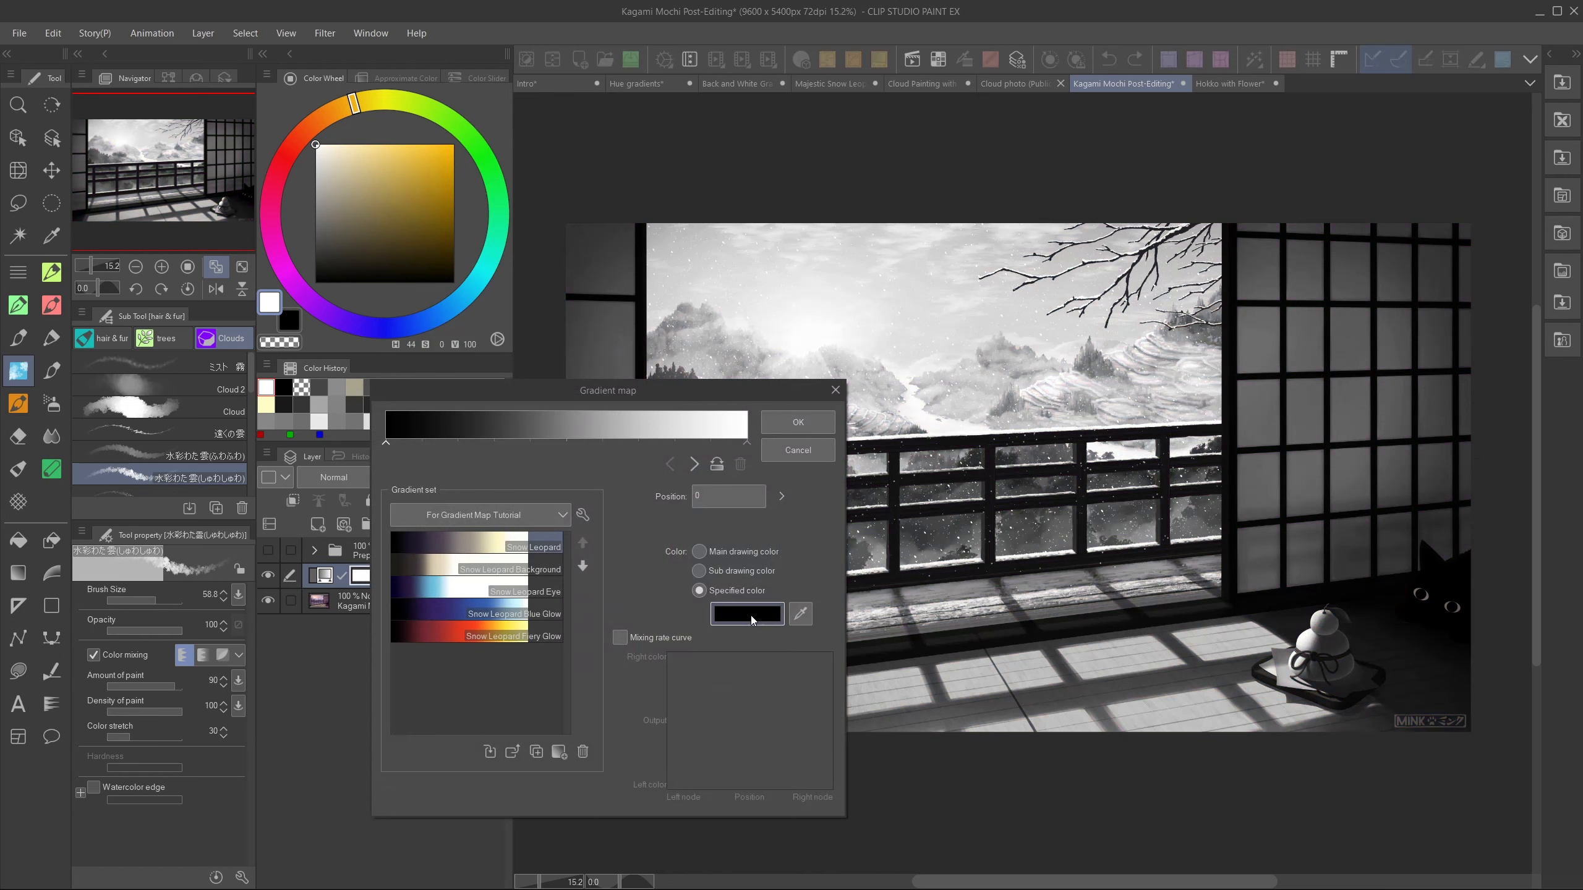
pyautogui.click(750, 614)
pyautogui.click(599, 547)
pyautogui.click(575, 467)
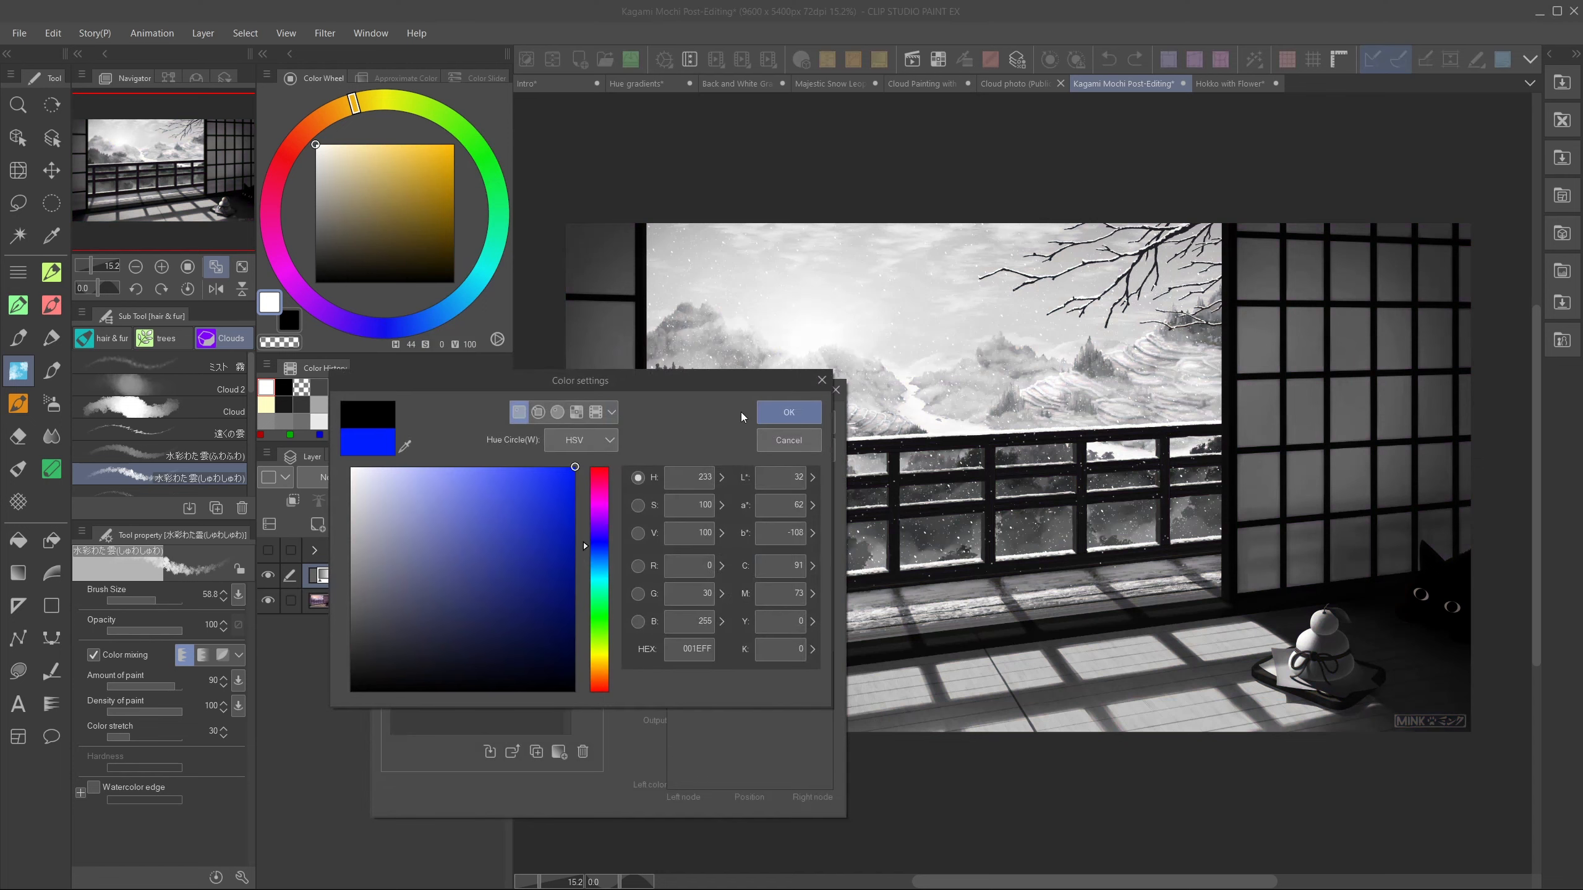
pyautogui.click(766, 412)
# - Move the white node to position 55, bend the blue node's mixing rate curve downward, and apply the gradient map
pyautogui.moveTo(753, 393); pyautogui.dragTo(282, 471)
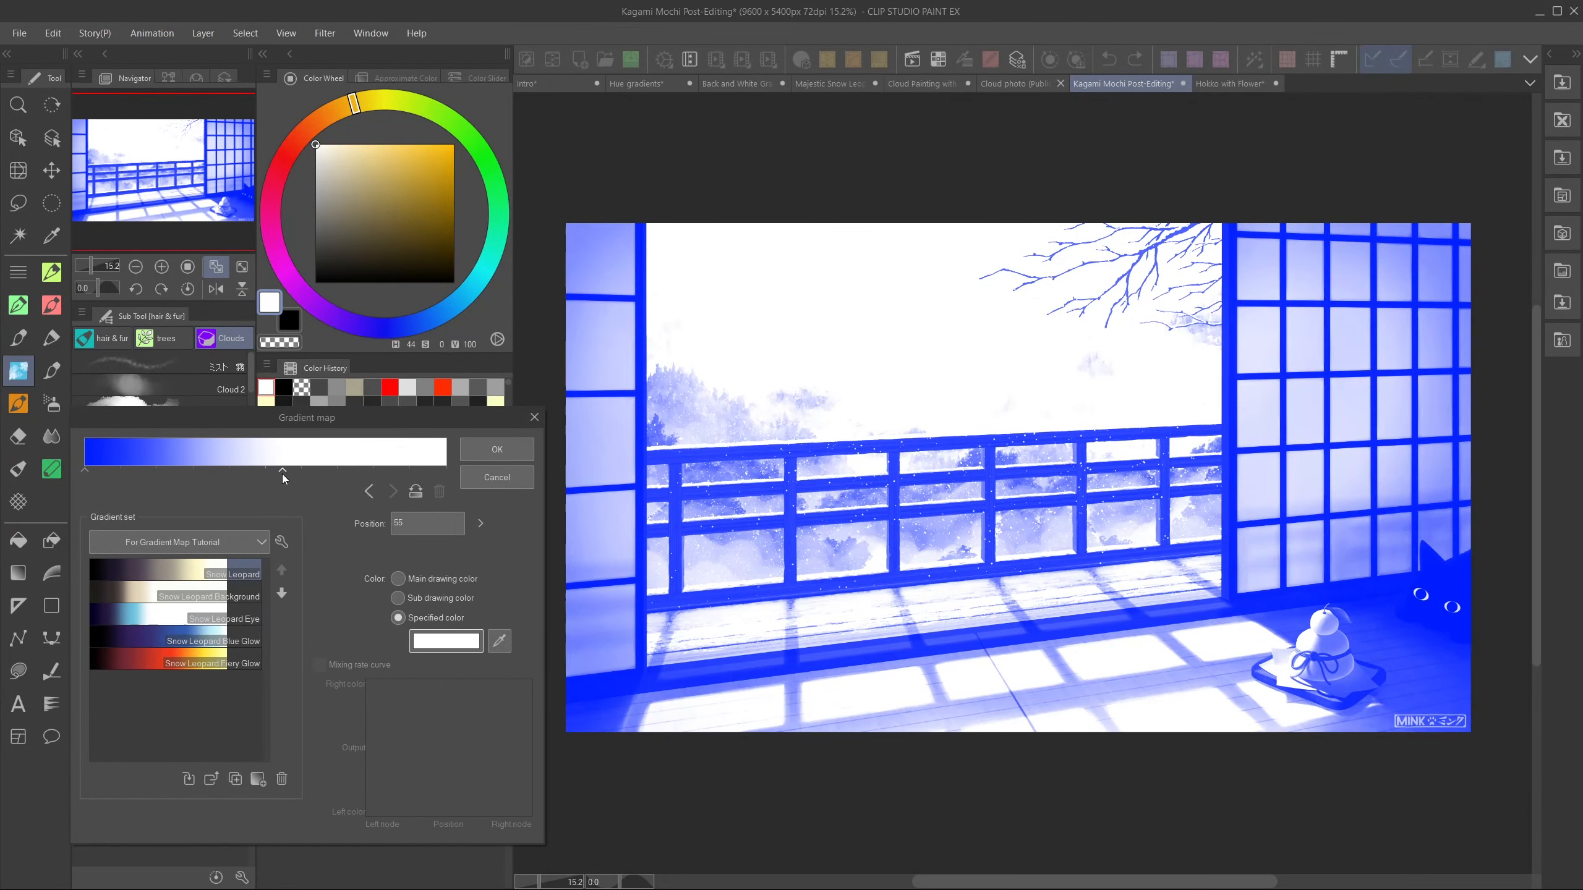
pyautogui.click(369, 491)
pyautogui.click(319, 665)
pyautogui.moveTo(492, 694); pyautogui.dragTo(457, 770)
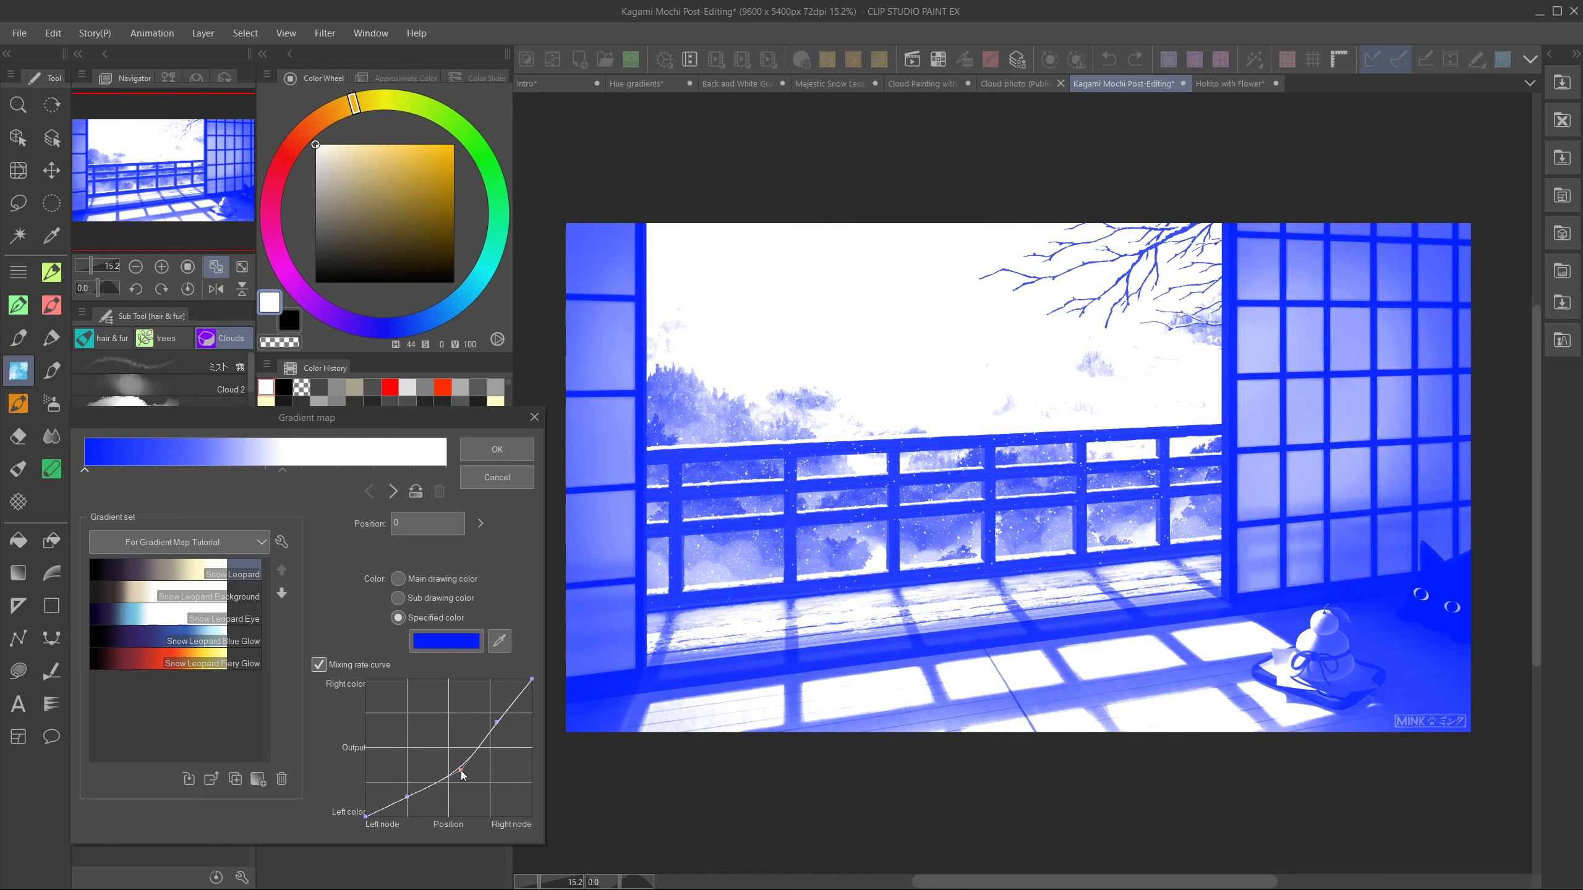
pyautogui.click(490, 451)
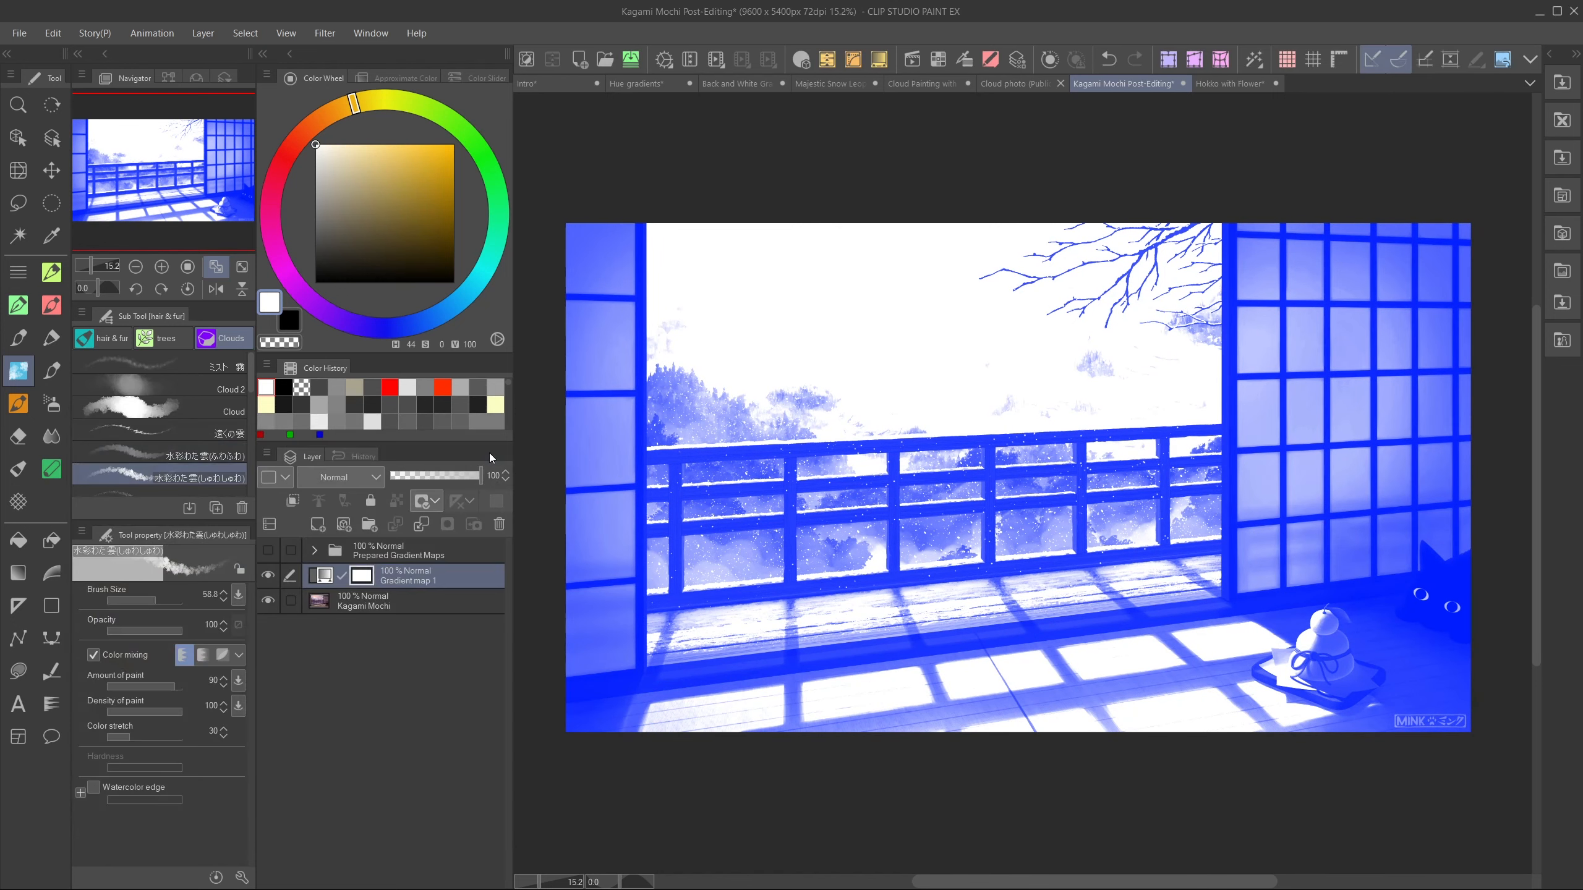
# - Set the blue gradient map layer to Multiply at 50% opacity
pyautogui.click(328, 479)
pyautogui.click(334, 44)
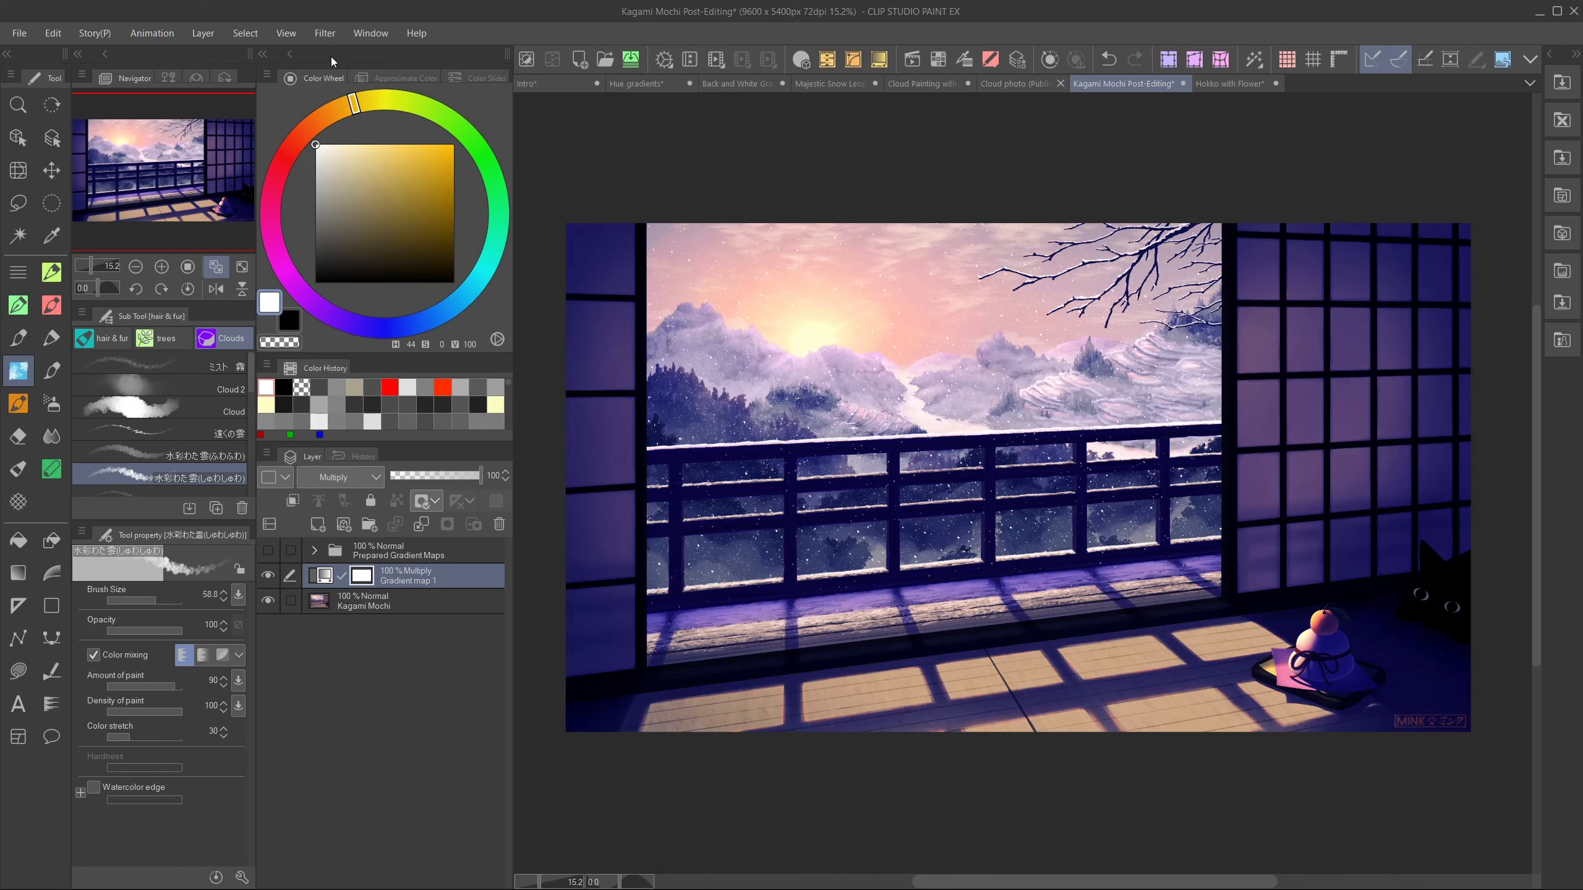
pyautogui.moveTo(480, 475); pyautogui.dragTo(436, 484)
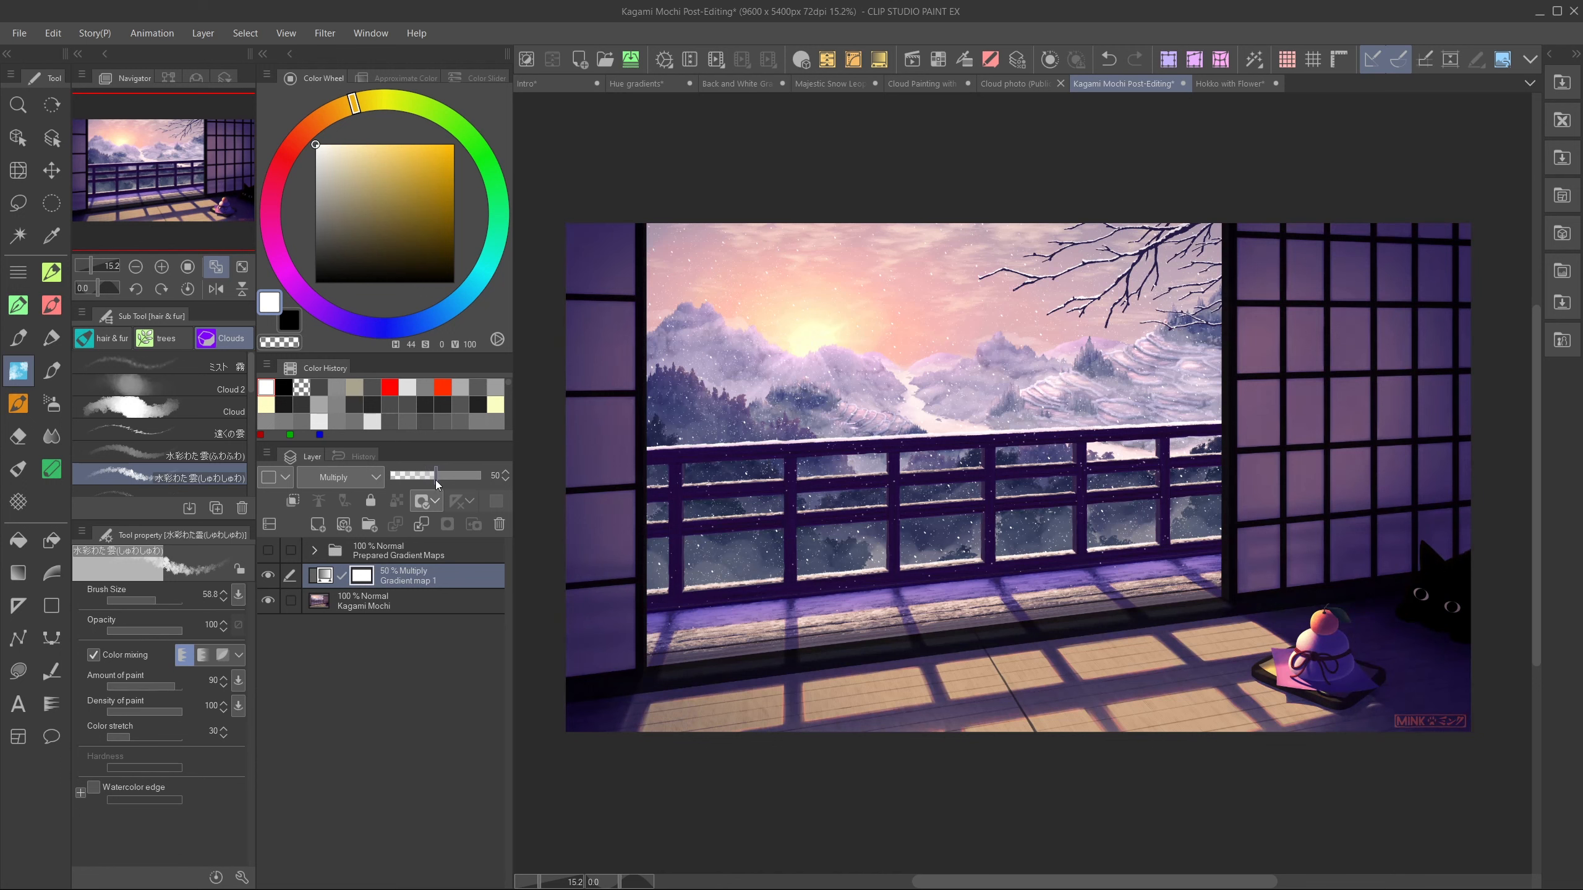
# - Add a second gradient map layer above the first and give it a bright yellow node at position 90
pyautogui.rightClick(428, 572)
pyautogui.moveTo(561, 178)
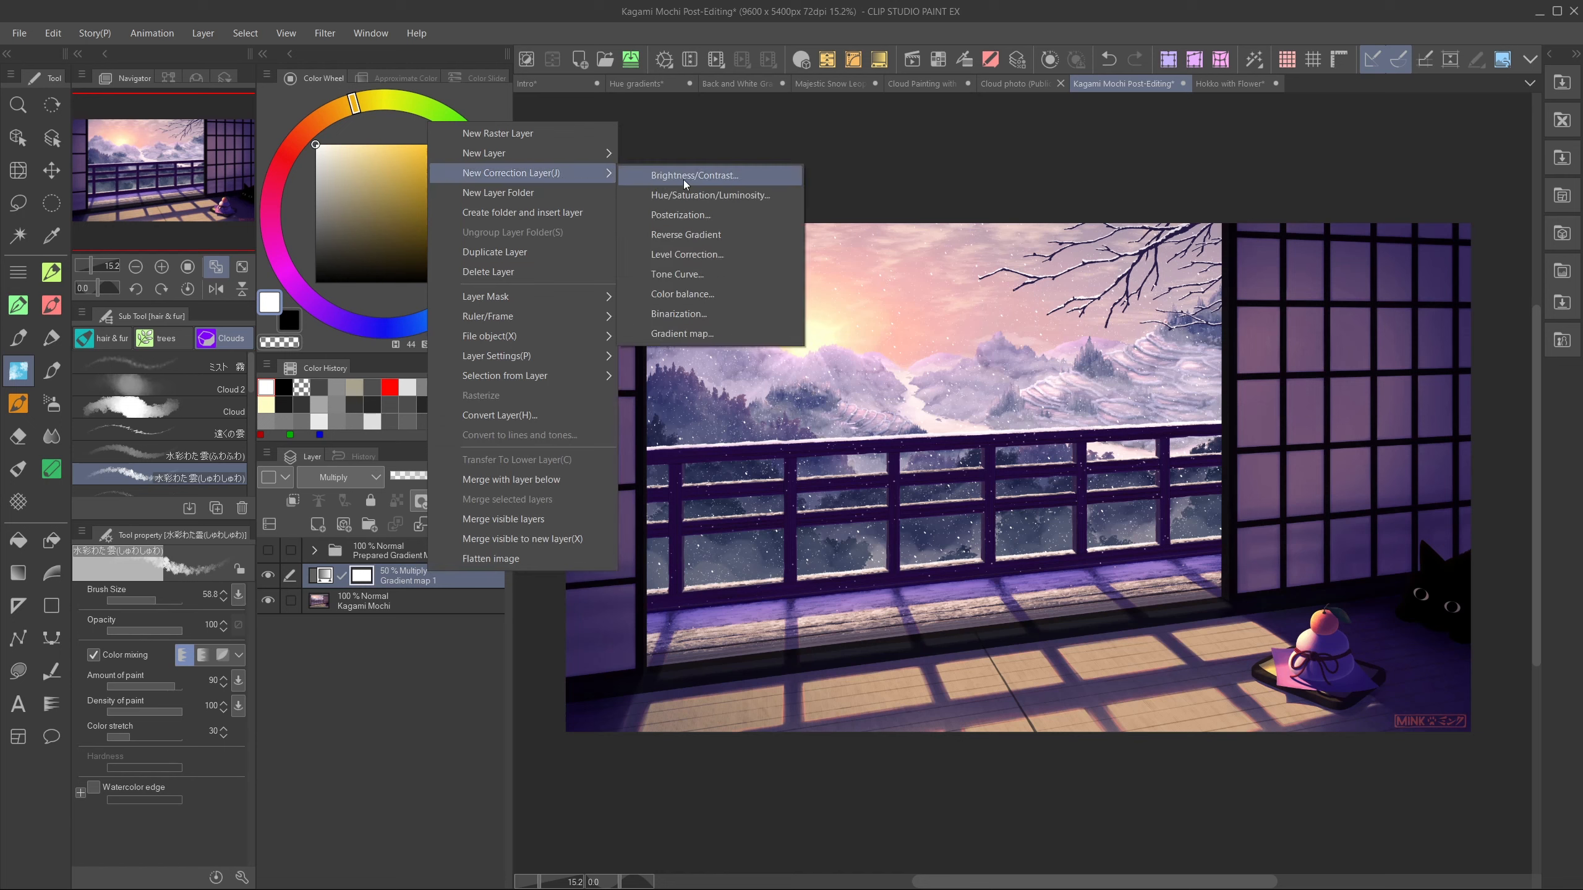
pyautogui.click(715, 336)
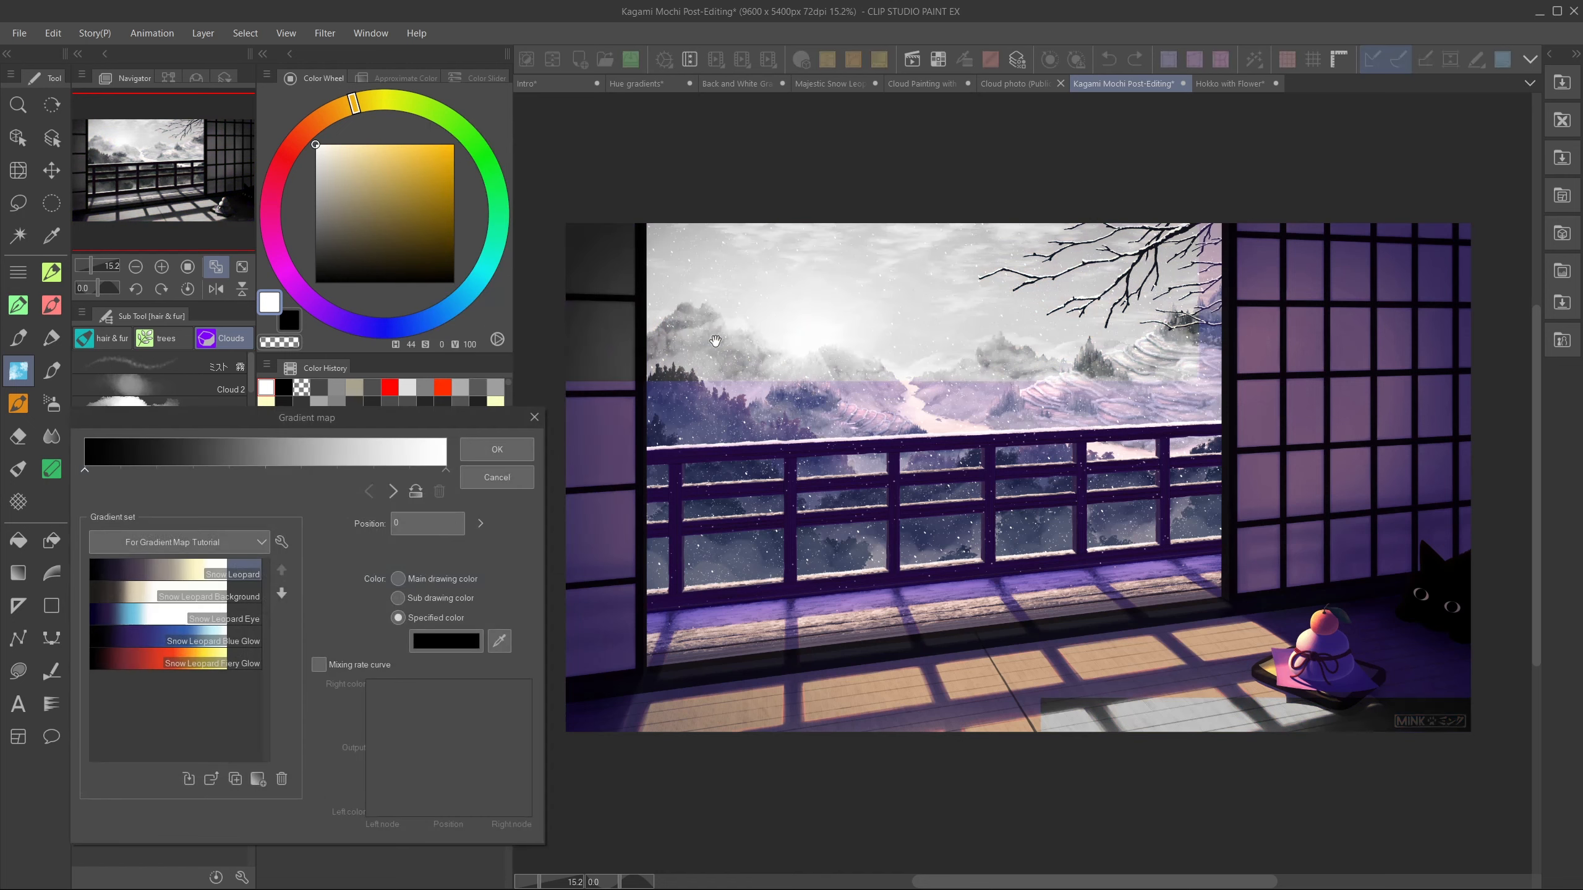
pyautogui.click(408, 469)
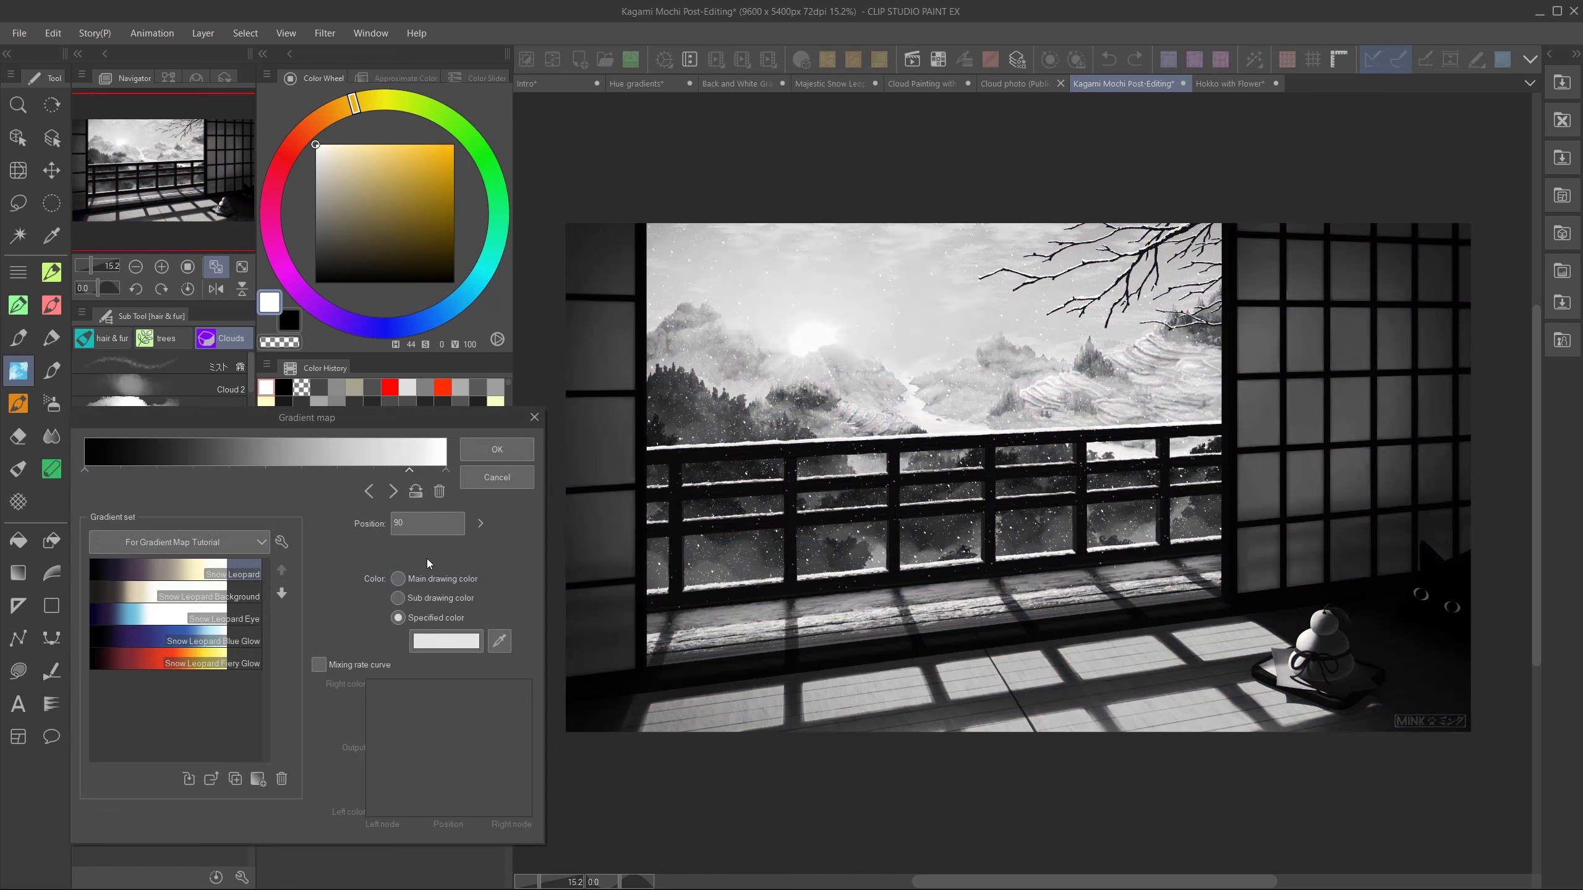
pyautogui.click(452, 643)
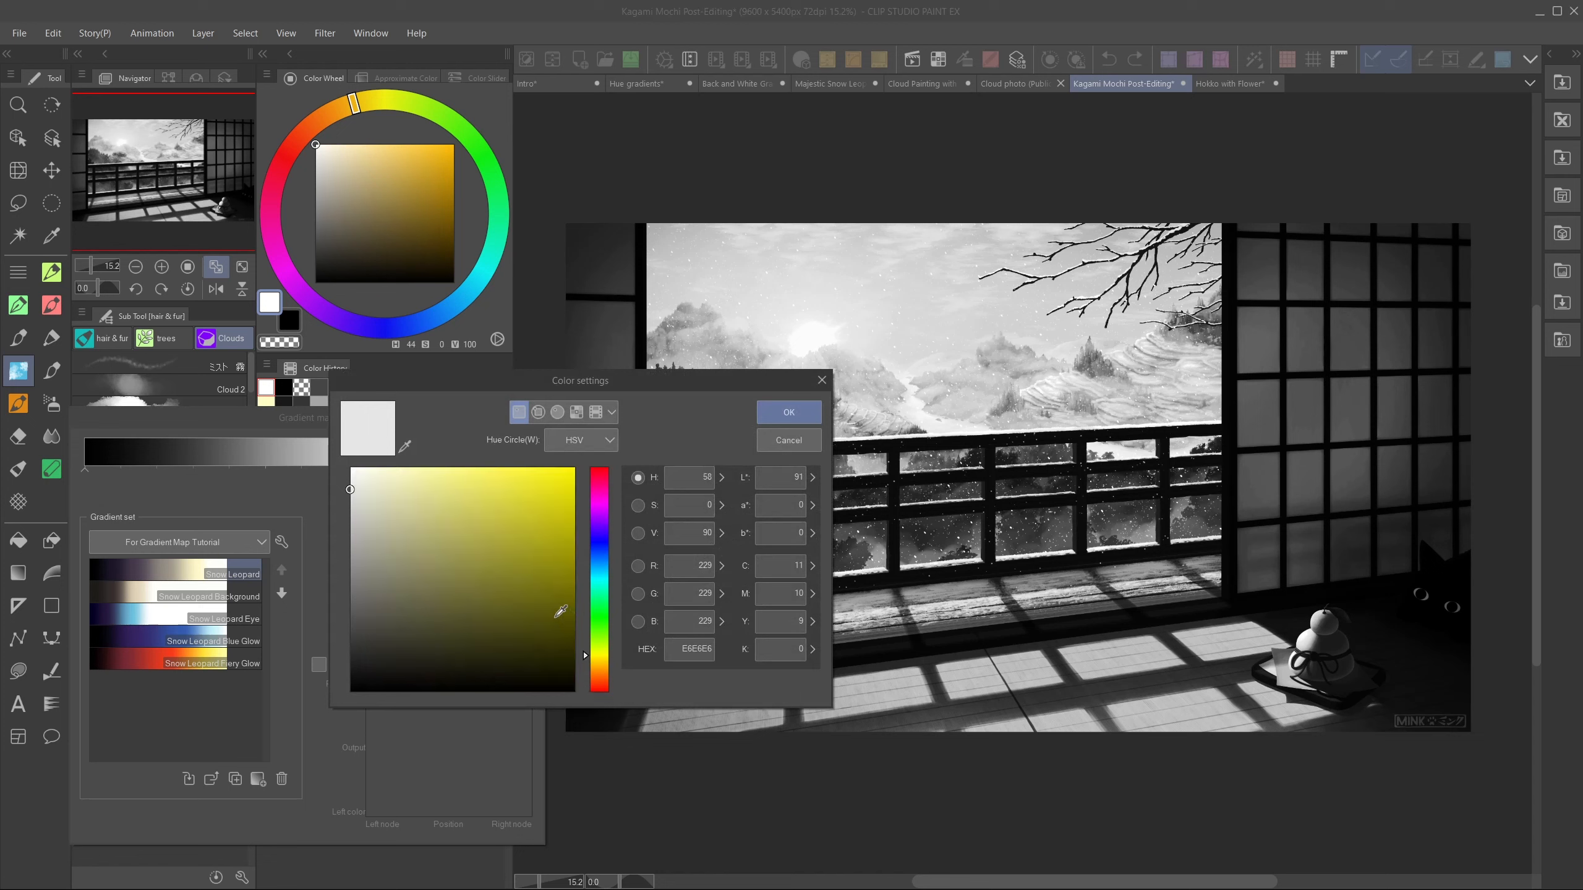
pyautogui.moveTo(416, 475); pyautogui.dragTo(435, 466)
pyautogui.moveTo(559, 445); pyautogui.dragTo(585, 441)
pyautogui.click(775, 416)
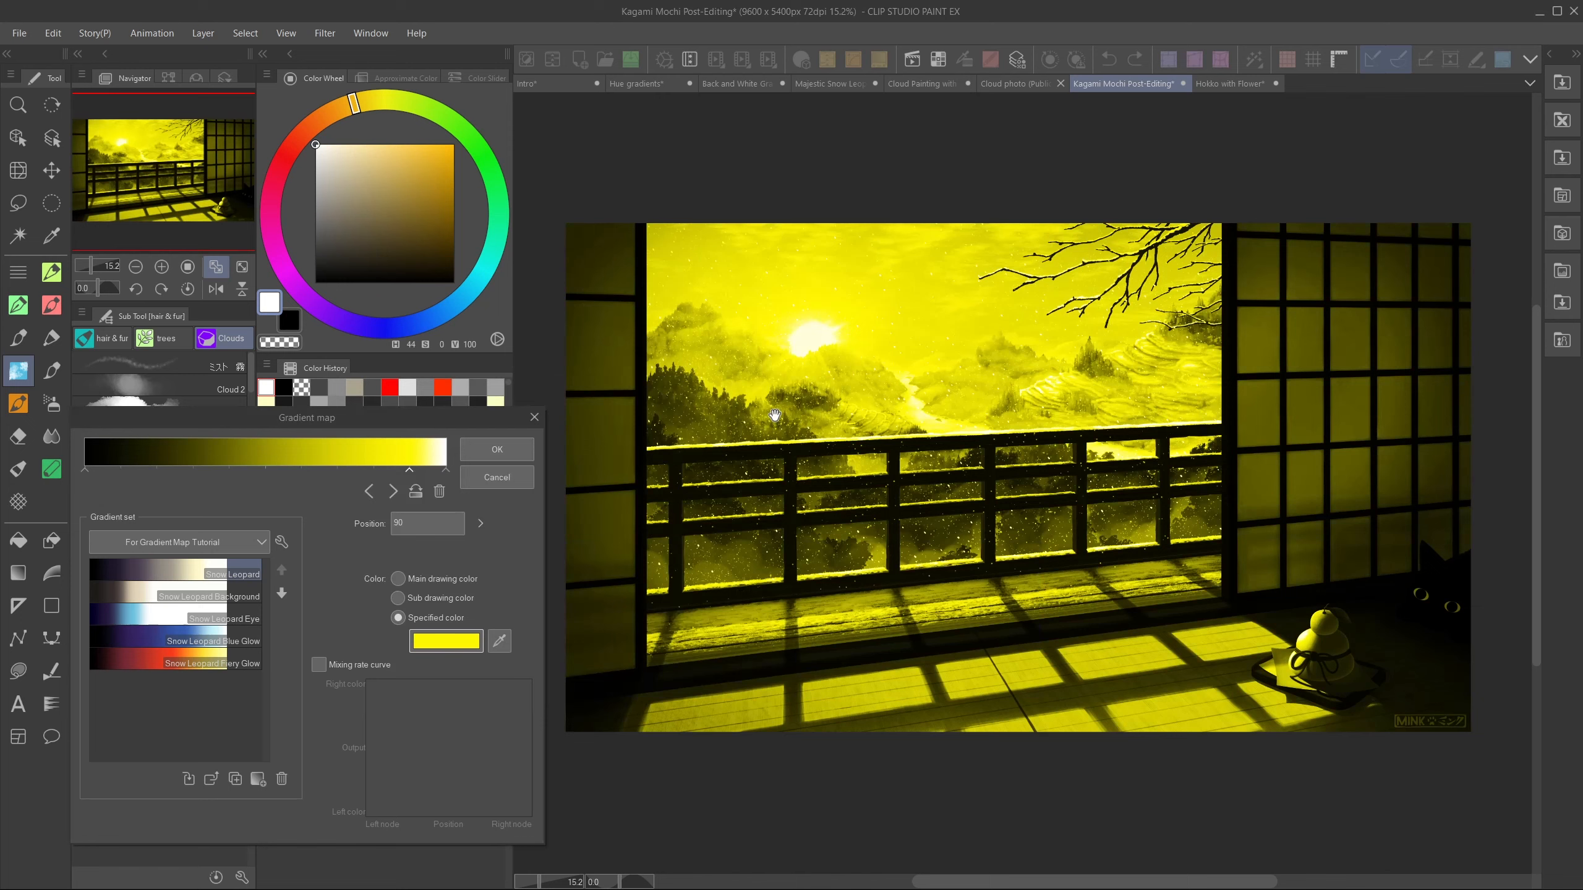
# - Move the black node to position 49 and the yellow node to 89, give the black node an S-shaped mixing rate curve, and apply
pyautogui.moveTo(85, 470); pyautogui.dragTo(262, 475)
pyautogui.moveTo(409, 473); pyautogui.dragTo(403, 477)
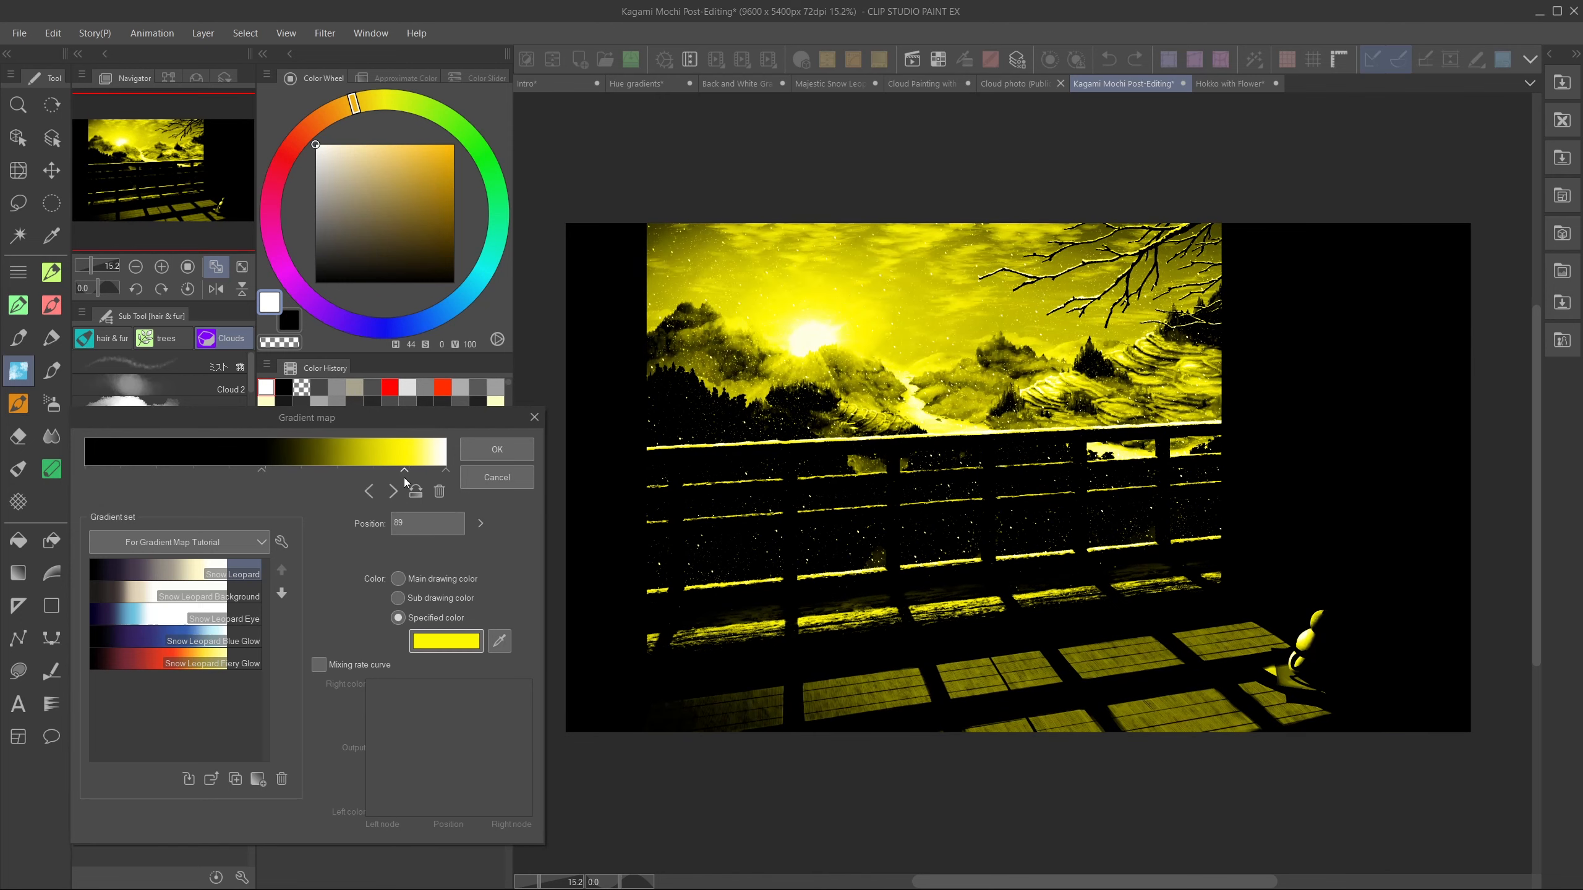
pyautogui.click(319, 665)
pyautogui.moveTo(486, 693); pyautogui.dragTo(406, 804)
pyautogui.click(261, 471)
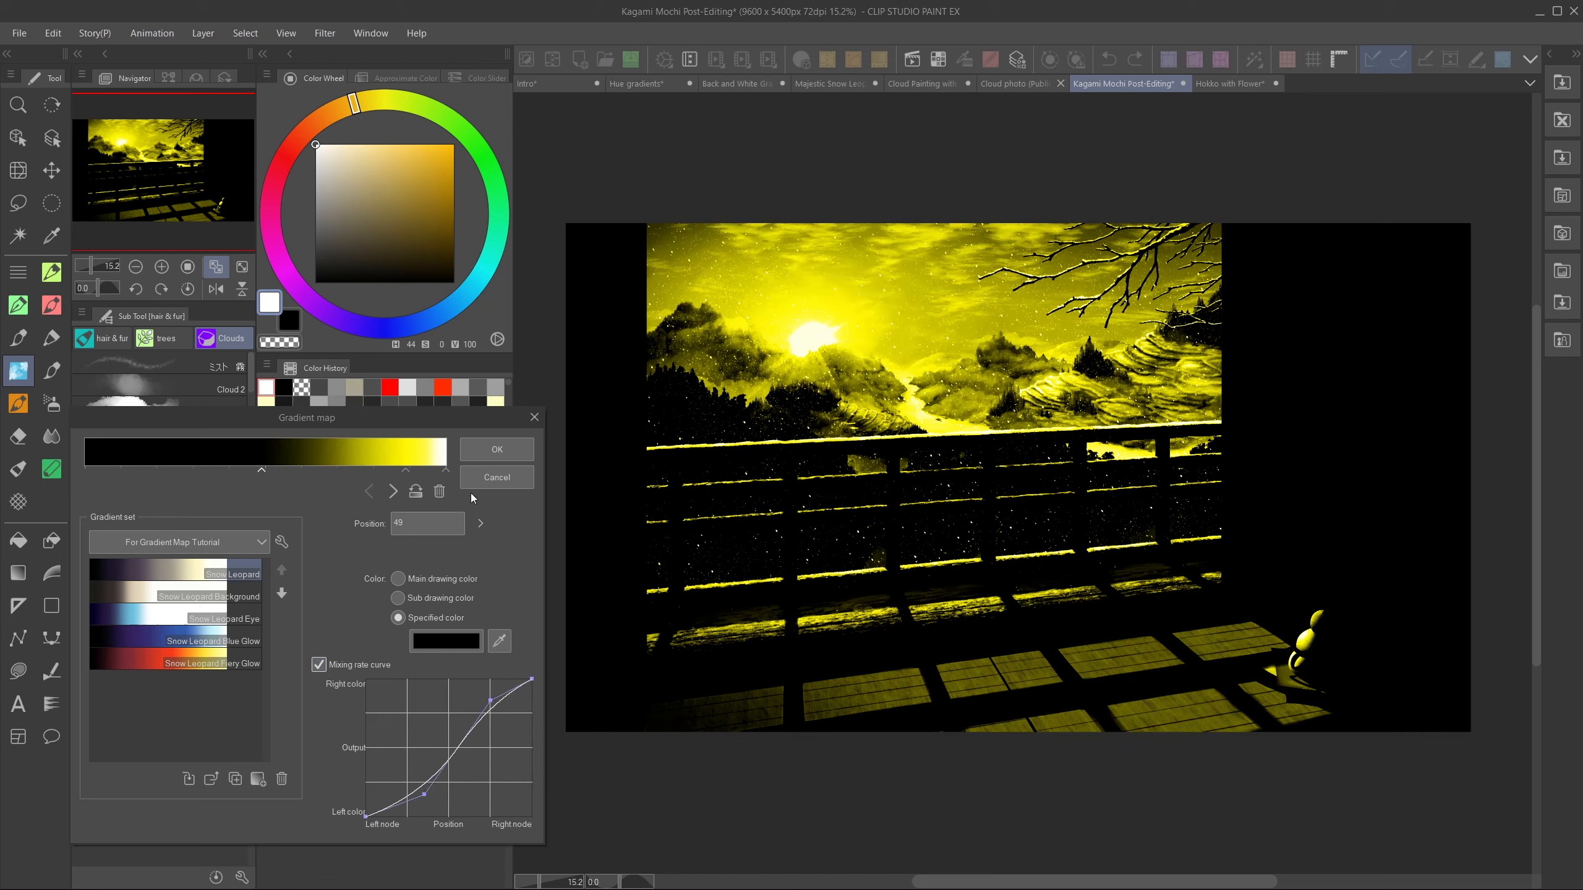
pyautogui.click(497, 449)
# - Set the yellow gradient map layer to Screen at 27% opacity, and toggle its visibility to compare
pyautogui.click(346, 482)
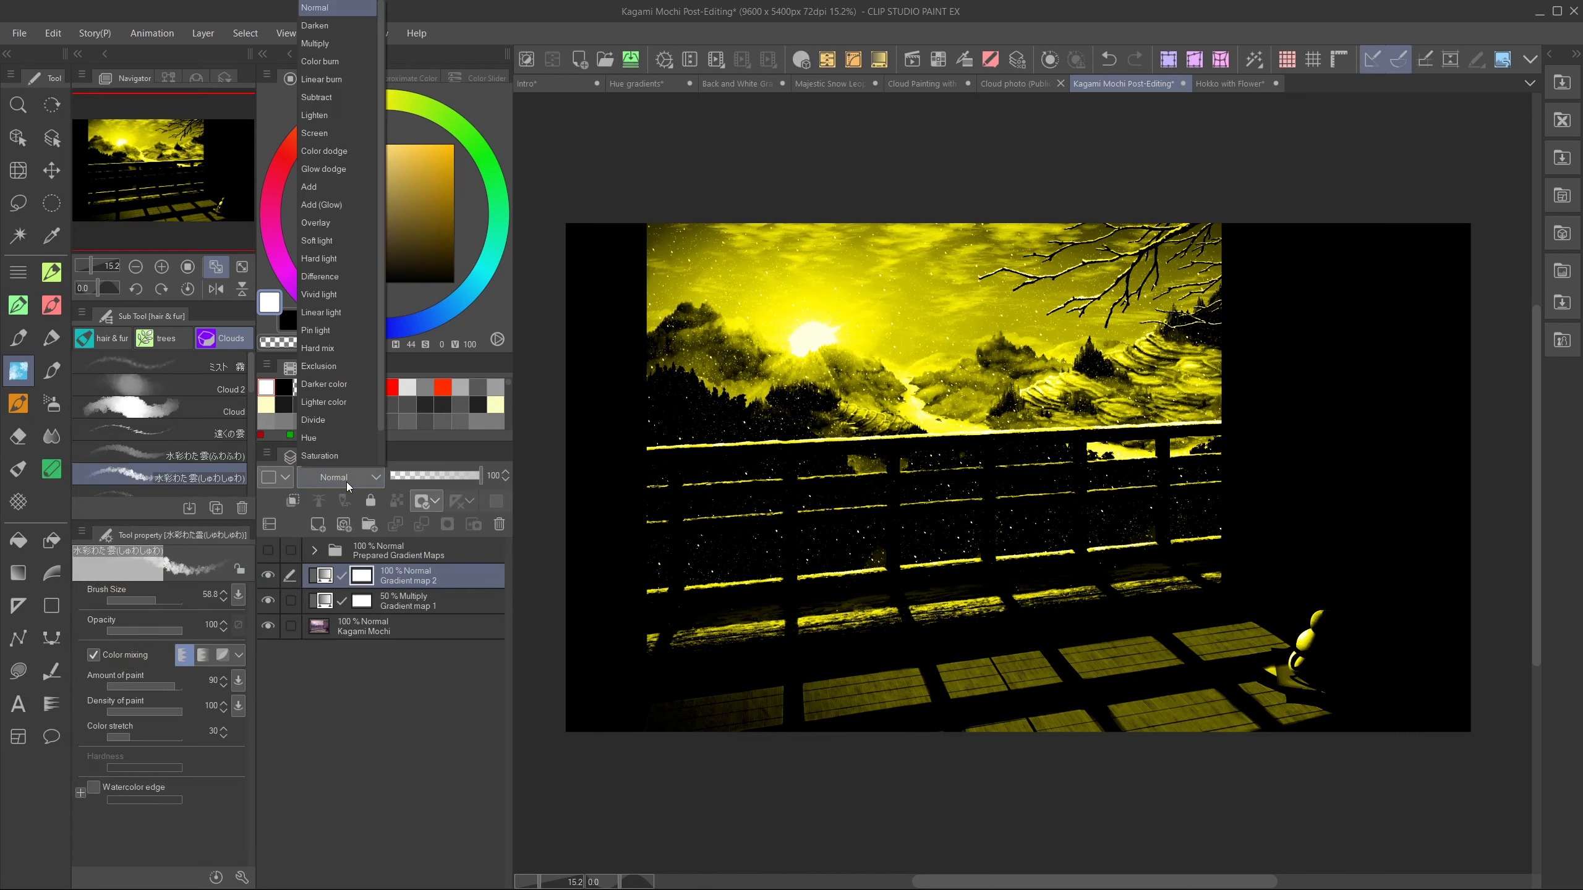
pyautogui.click(329, 135)
pyautogui.moveTo(477, 475); pyautogui.dragTo(373, 474)
pyautogui.click(406, 475)
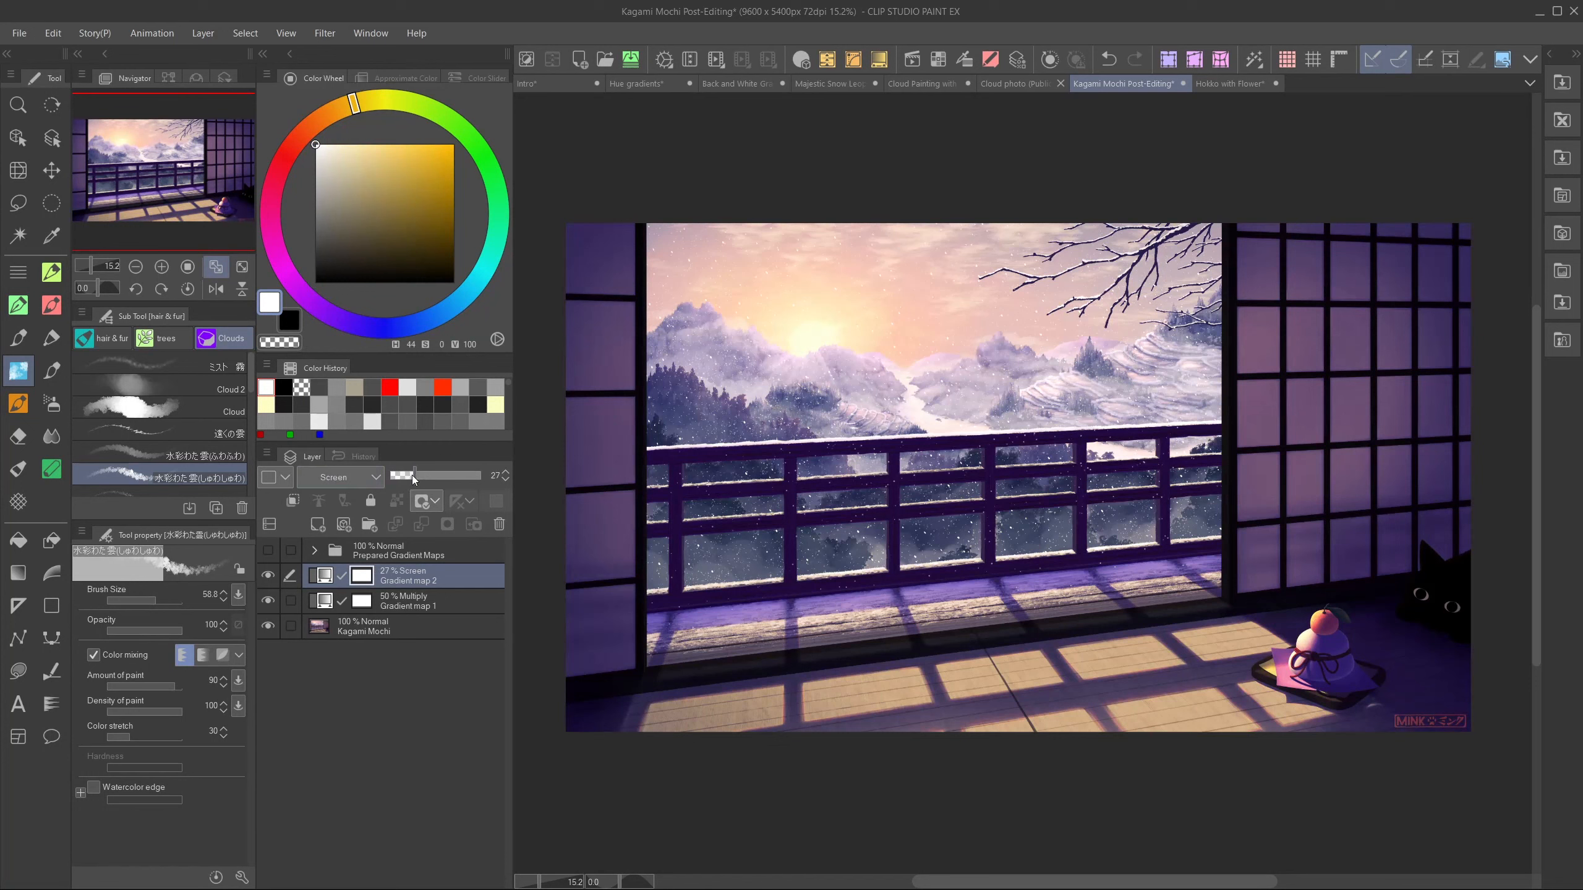
pyautogui.click(270, 576)
pyautogui.click(271, 576)
# - Add a third gradient map layer above the yellow one and set its black node to white FFFFFF
pyautogui.rightClick(415, 578)
pyautogui.moveTo(517, 178)
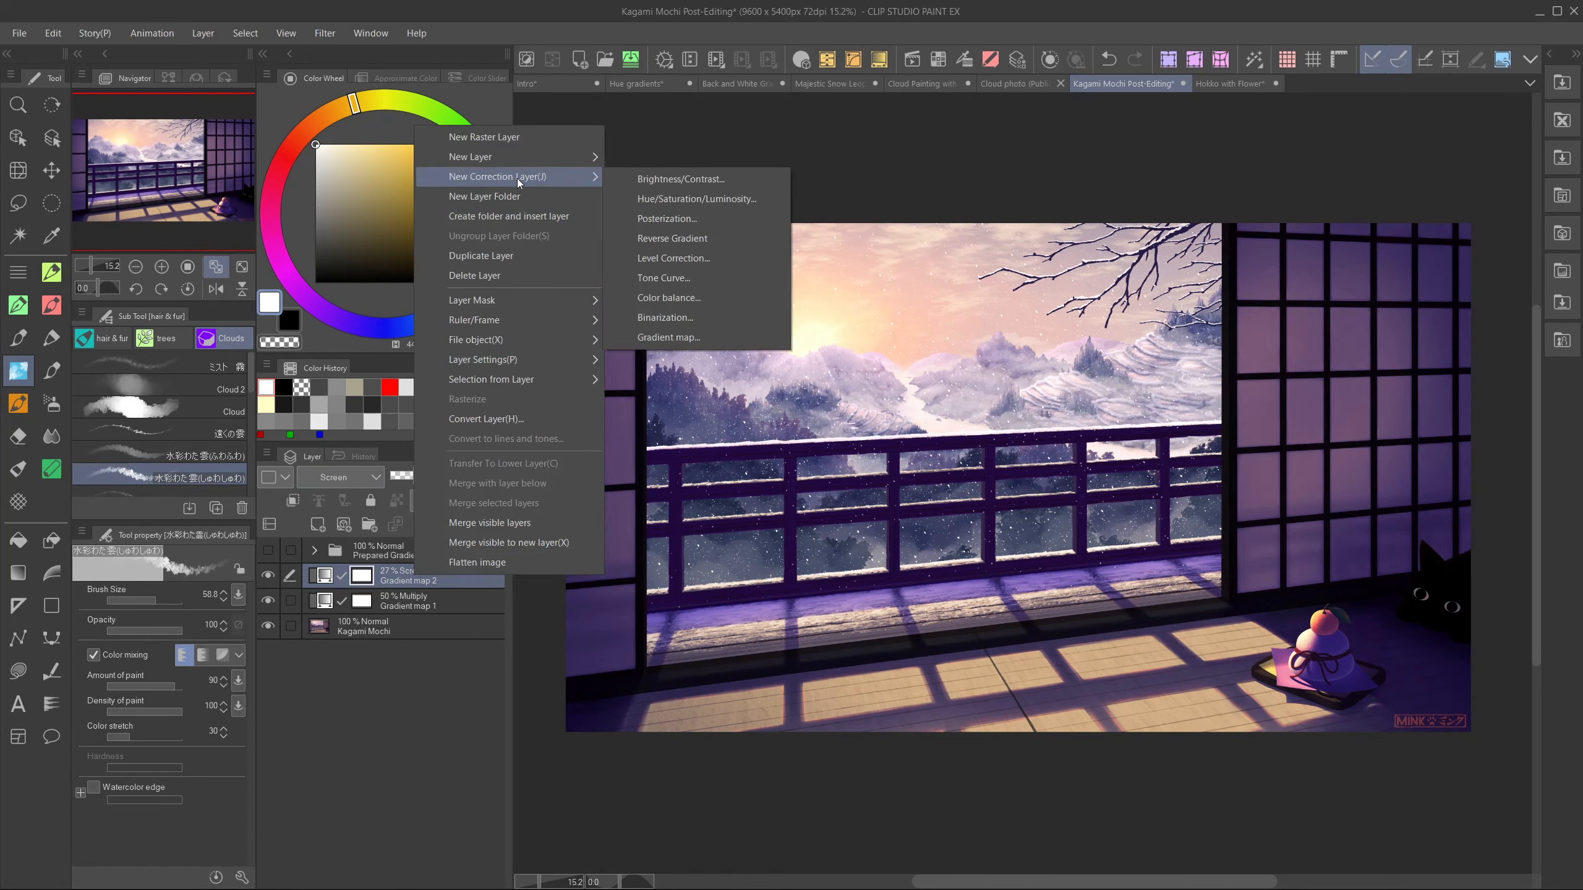
pyautogui.click(705, 340)
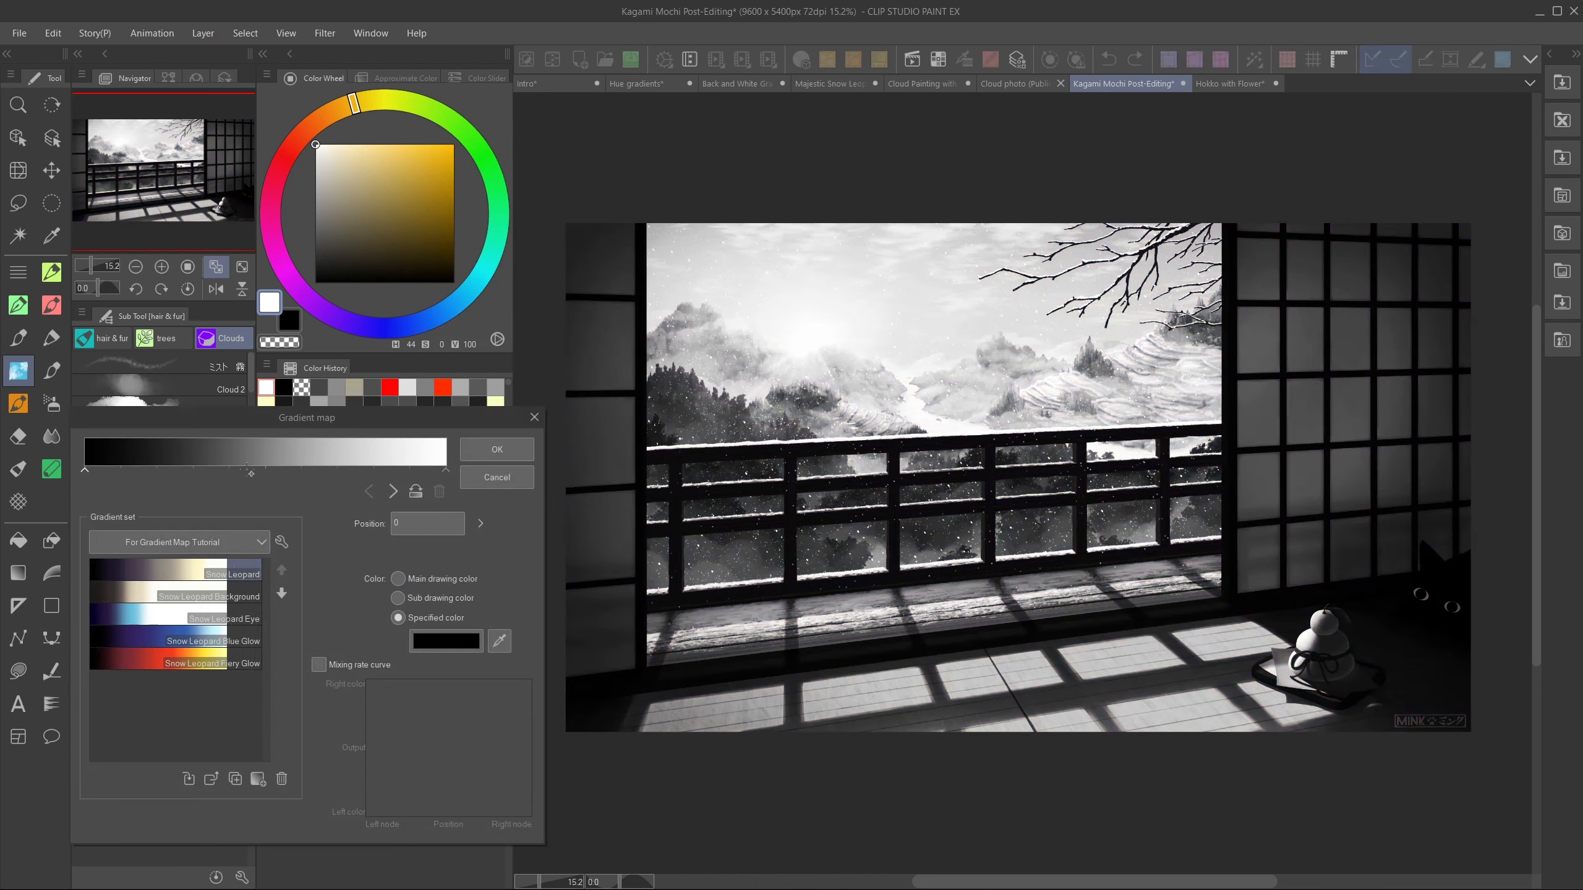
pyautogui.click(446, 641)
pyautogui.moveTo(508, 615); pyautogui.dragTo(284, 393)
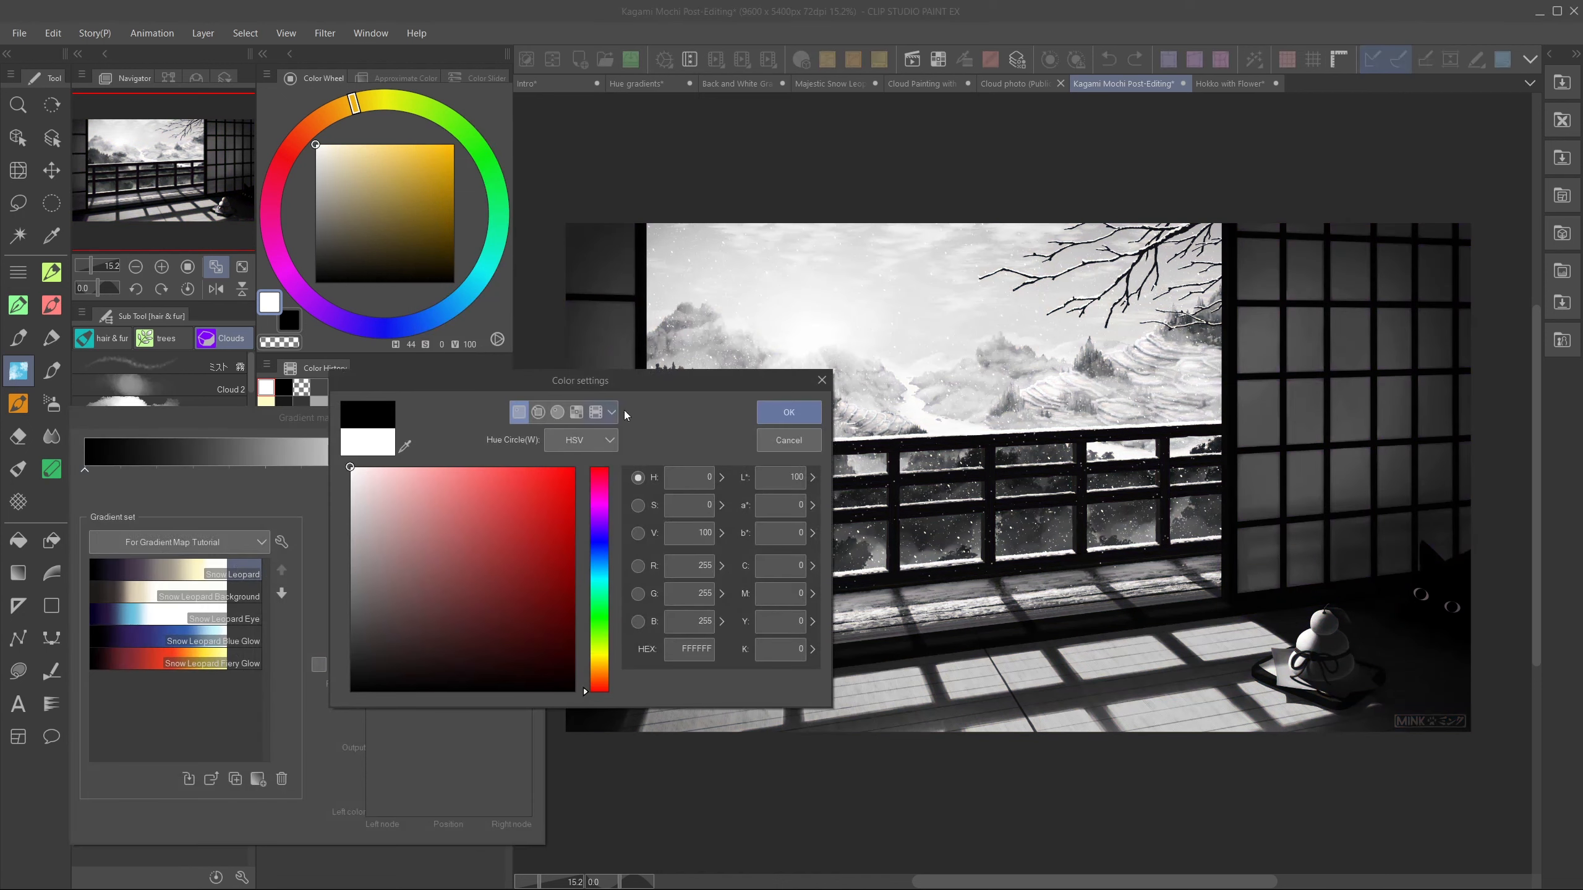
pyautogui.click(785, 413)
# - Add a node at position 44 in the white gradient and colour it bright cyan
pyautogui.click(242, 469)
pyautogui.click(423, 634)
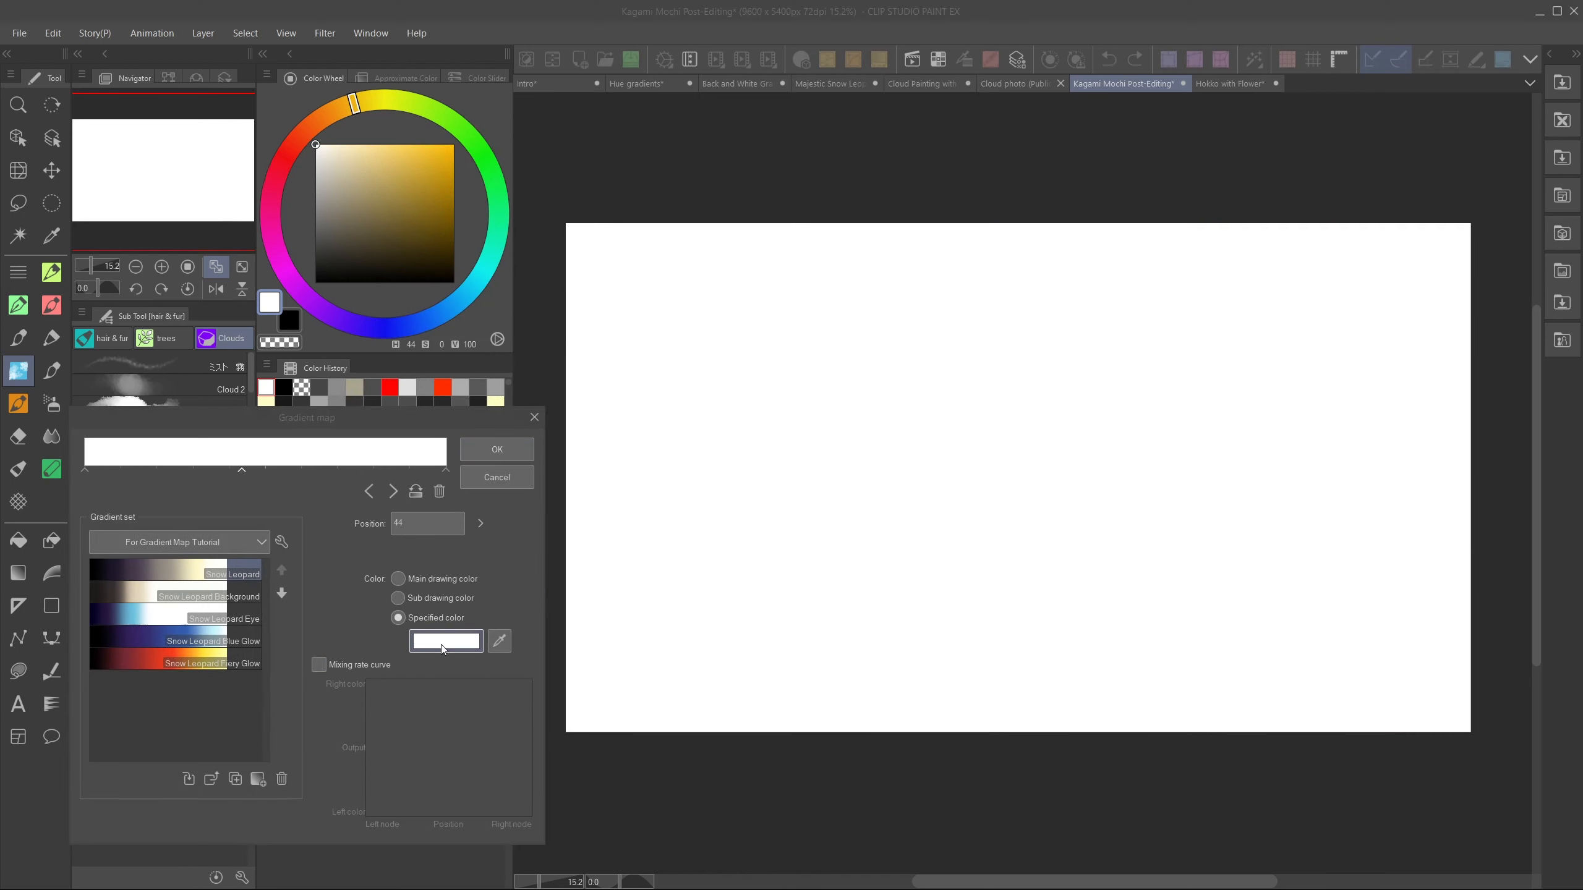
pyautogui.click(600, 579)
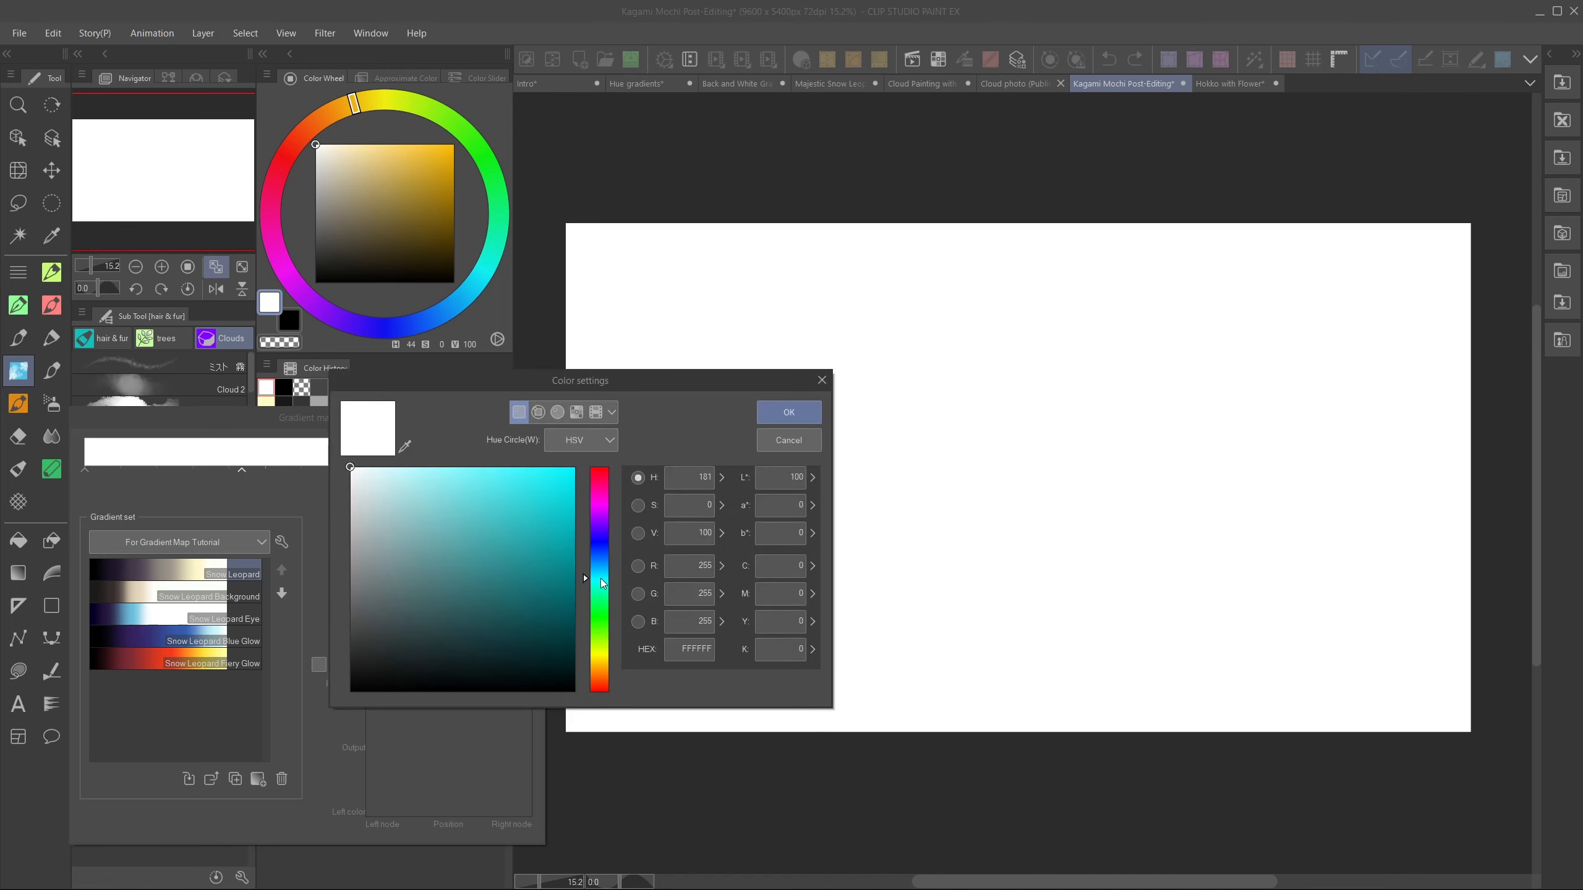
pyautogui.moveTo(551, 531); pyautogui.dragTo(575, 469)
pyautogui.click(788, 413)
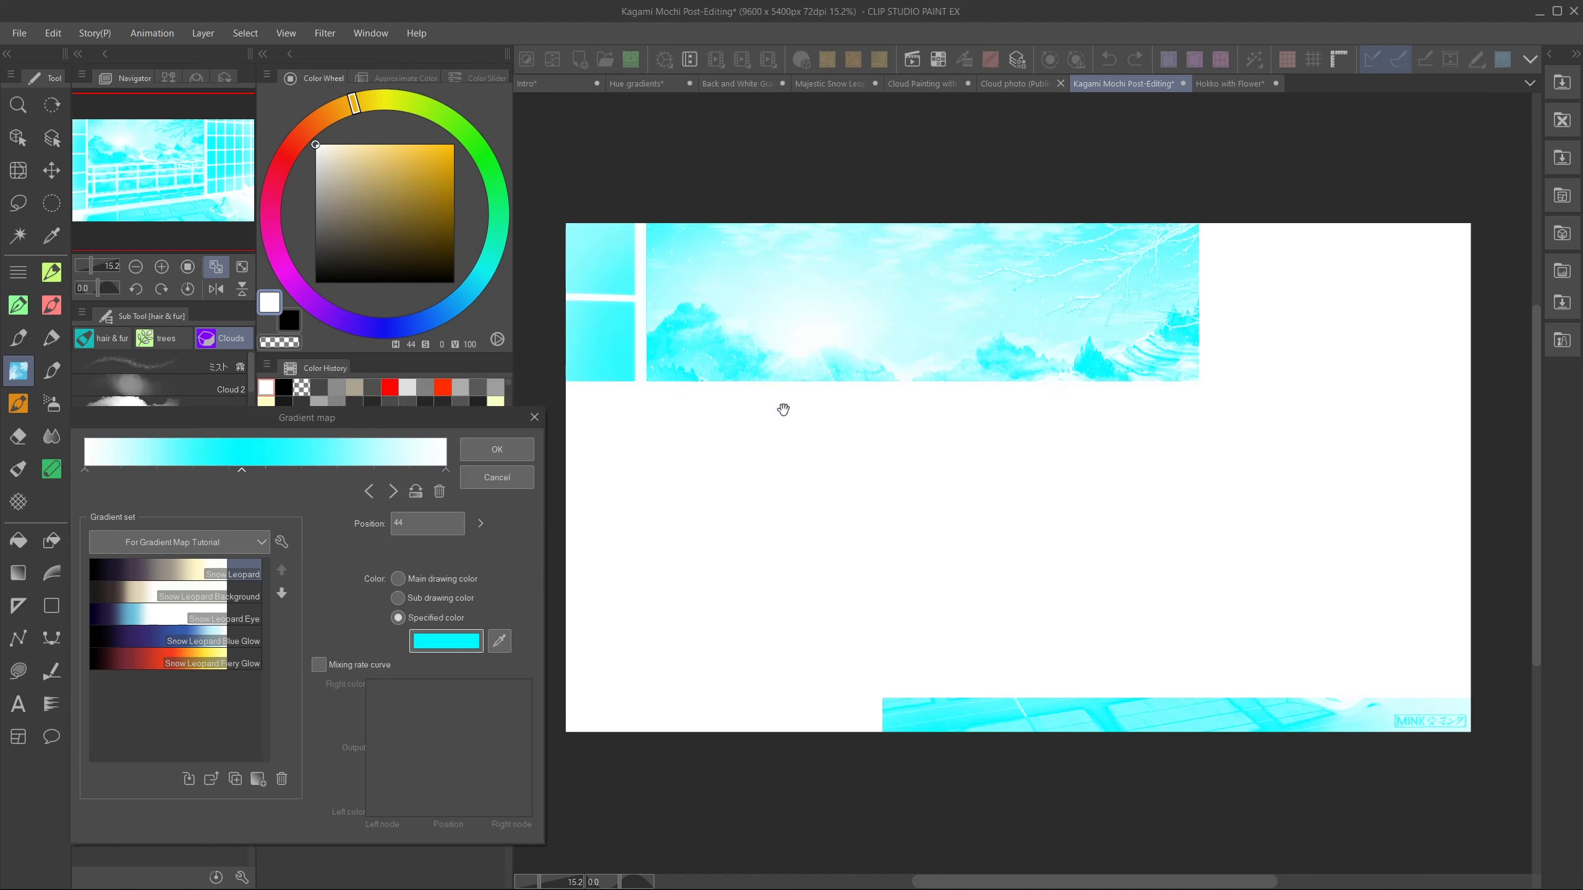
# - Move the outer white nodes inward on both sides of the cyan node
pyautogui.click(90, 471)
pyautogui.moveTo(94, 473); pyautogui.dragTo(159, 471)
pyautogui.moveTo(346, 468); pyautogui.dragTo(336, 471)
pyautogui.moveTo(242, 472)
pyautogui.mouseDown()
pyautogui.moveTo(218, 471)
pyautogui.moveTo(241, 473)
pyautogui.mouseUp()
pyautogui.moveTo(337, 472); pyautogui.dragTo(356, 474)
pyautogui.click(241, 474)
# - Give the cyan node a custom mixing rate curve and apply the gradient map
pyautogui.click(319, 665)
pyautogui.moveTo(480, 721); pyautogui.dragTo(463, 689)
pyautogui.moveTo(411, 776)
pyautogui.mouseDown()
pyautogui.moveTo(407, 806)
pyautogui.moveTo(426, 778)
pyautogui.mouseUp()
pyautogui.click(491, 452)
# - Set the cyan gradient map layer's blending mode to Multiply and lower its opacity to 18%
pyautogui.click(368, 477)
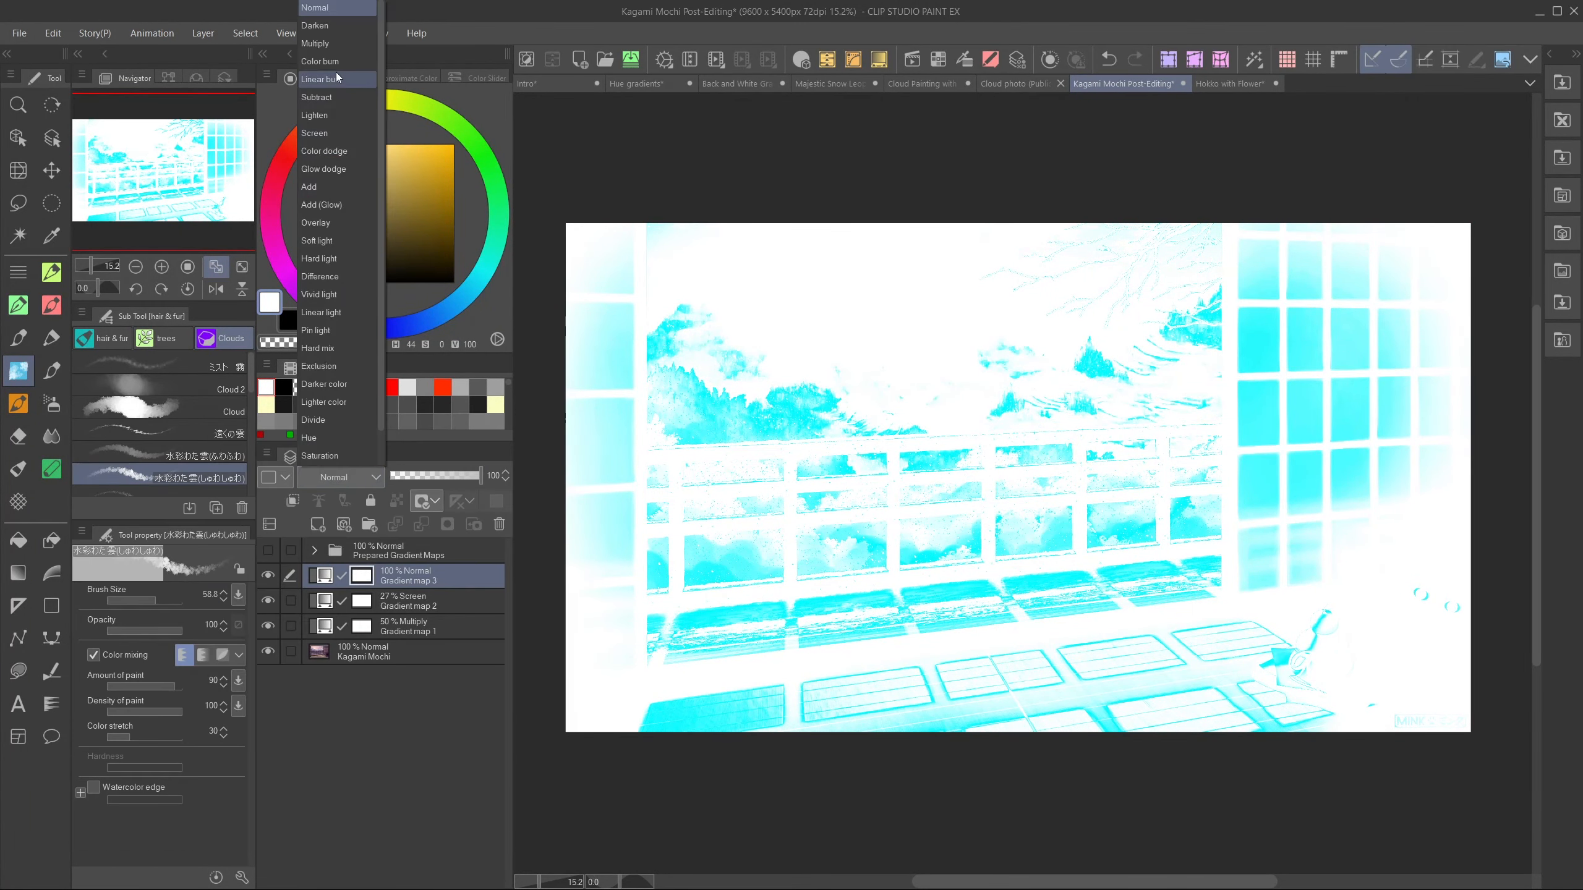
pyautogui.click(334, 45)
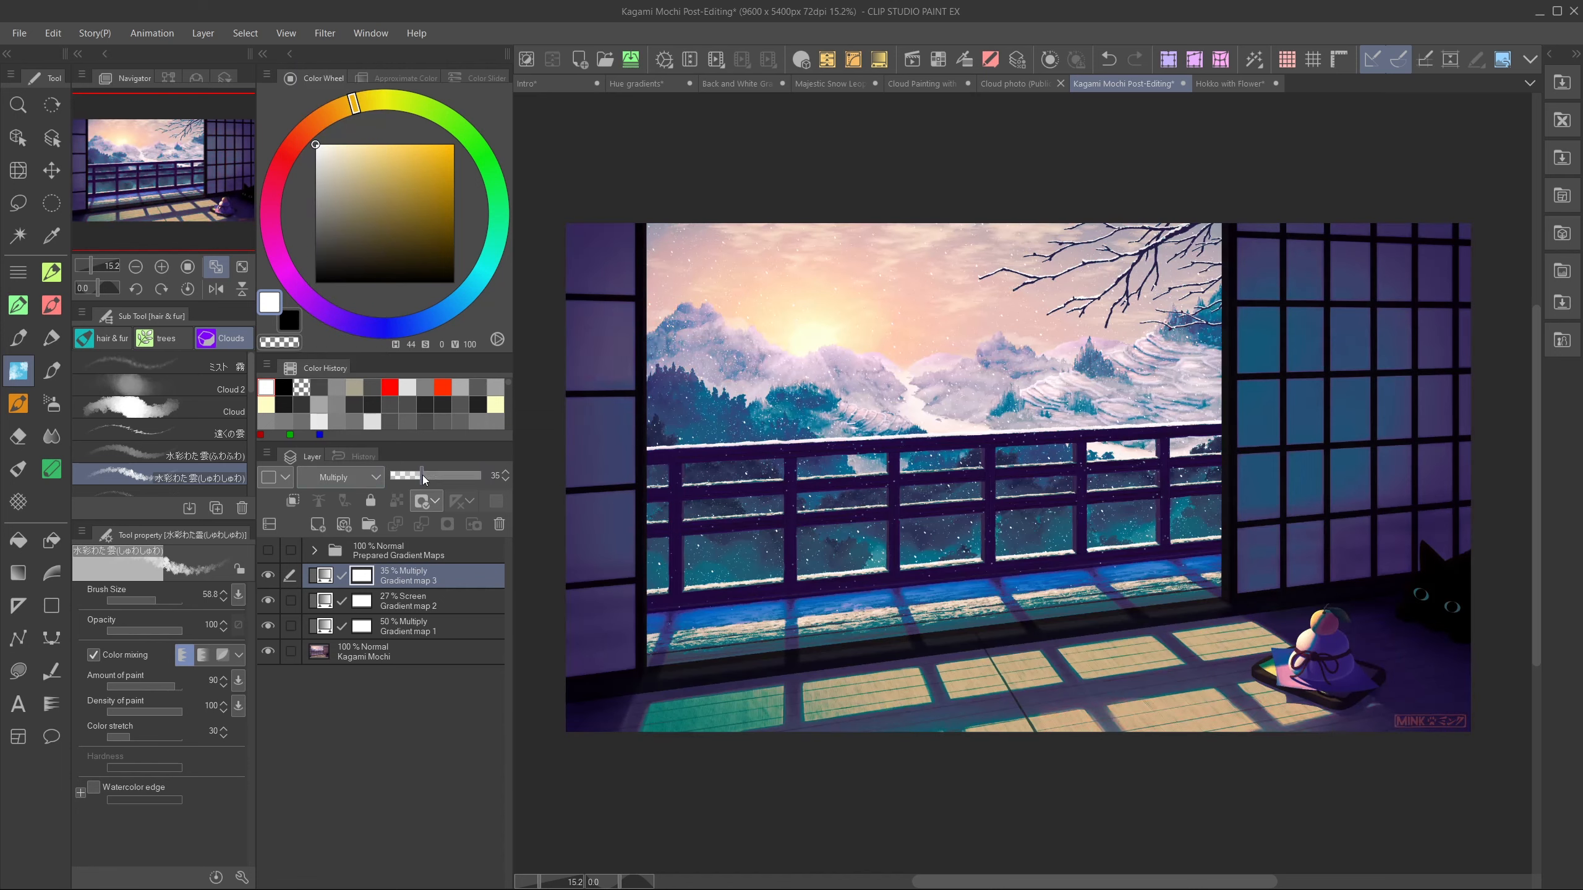
pyautogui.moveTo(423, 474); pyautogui.dragTo(402, 478)
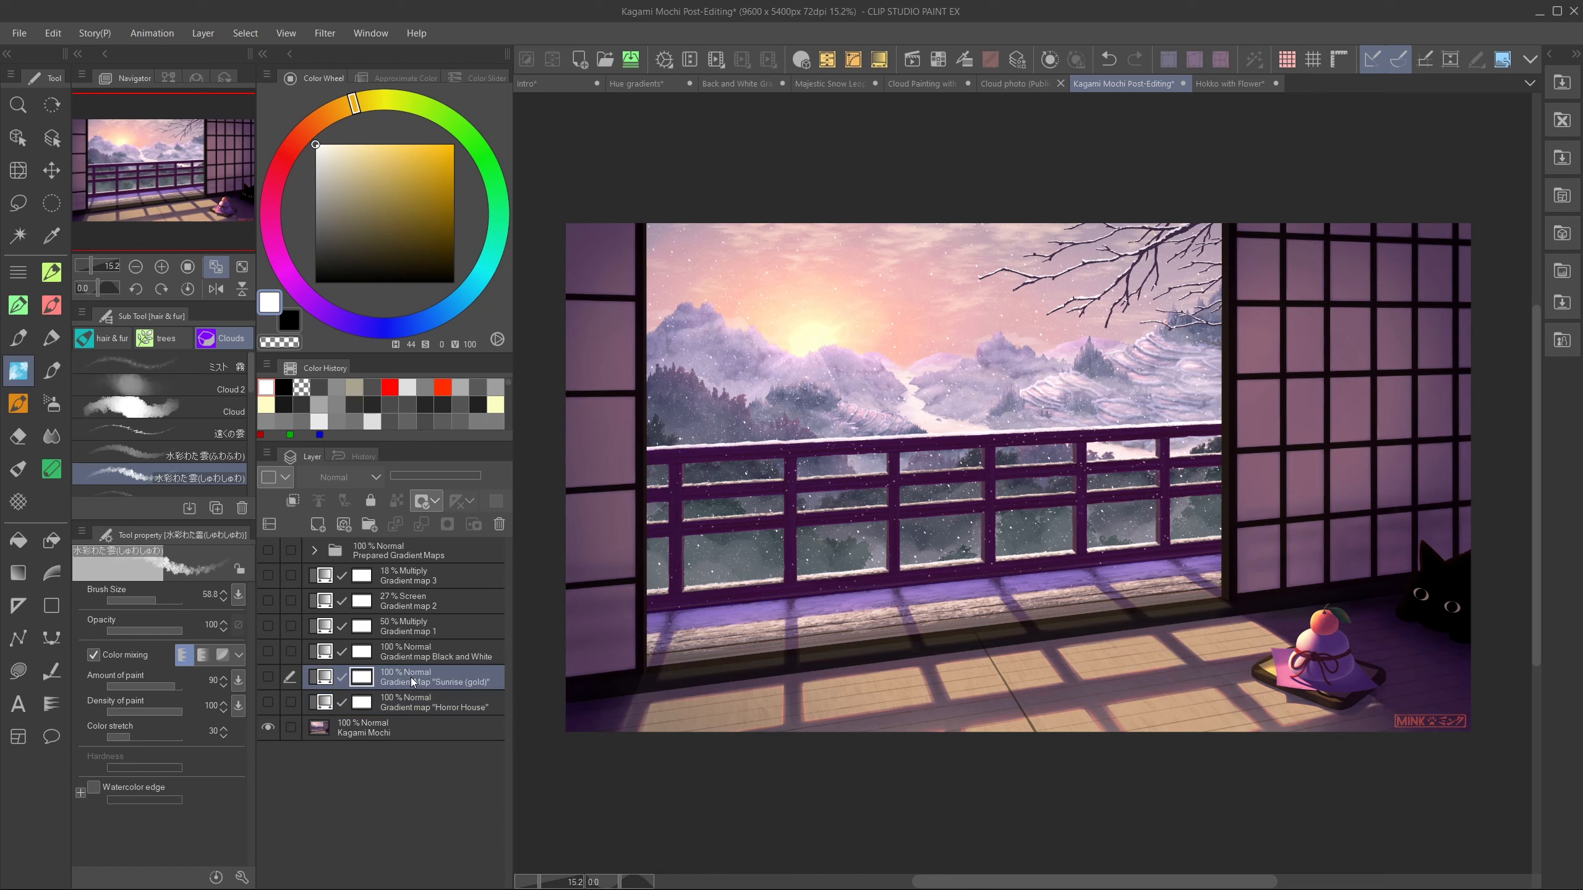
# - Preview the "Sunrise (gold)" and "Horror House" gradient map layers one at a time, hiding each again
pyautogui.click(269, 677)
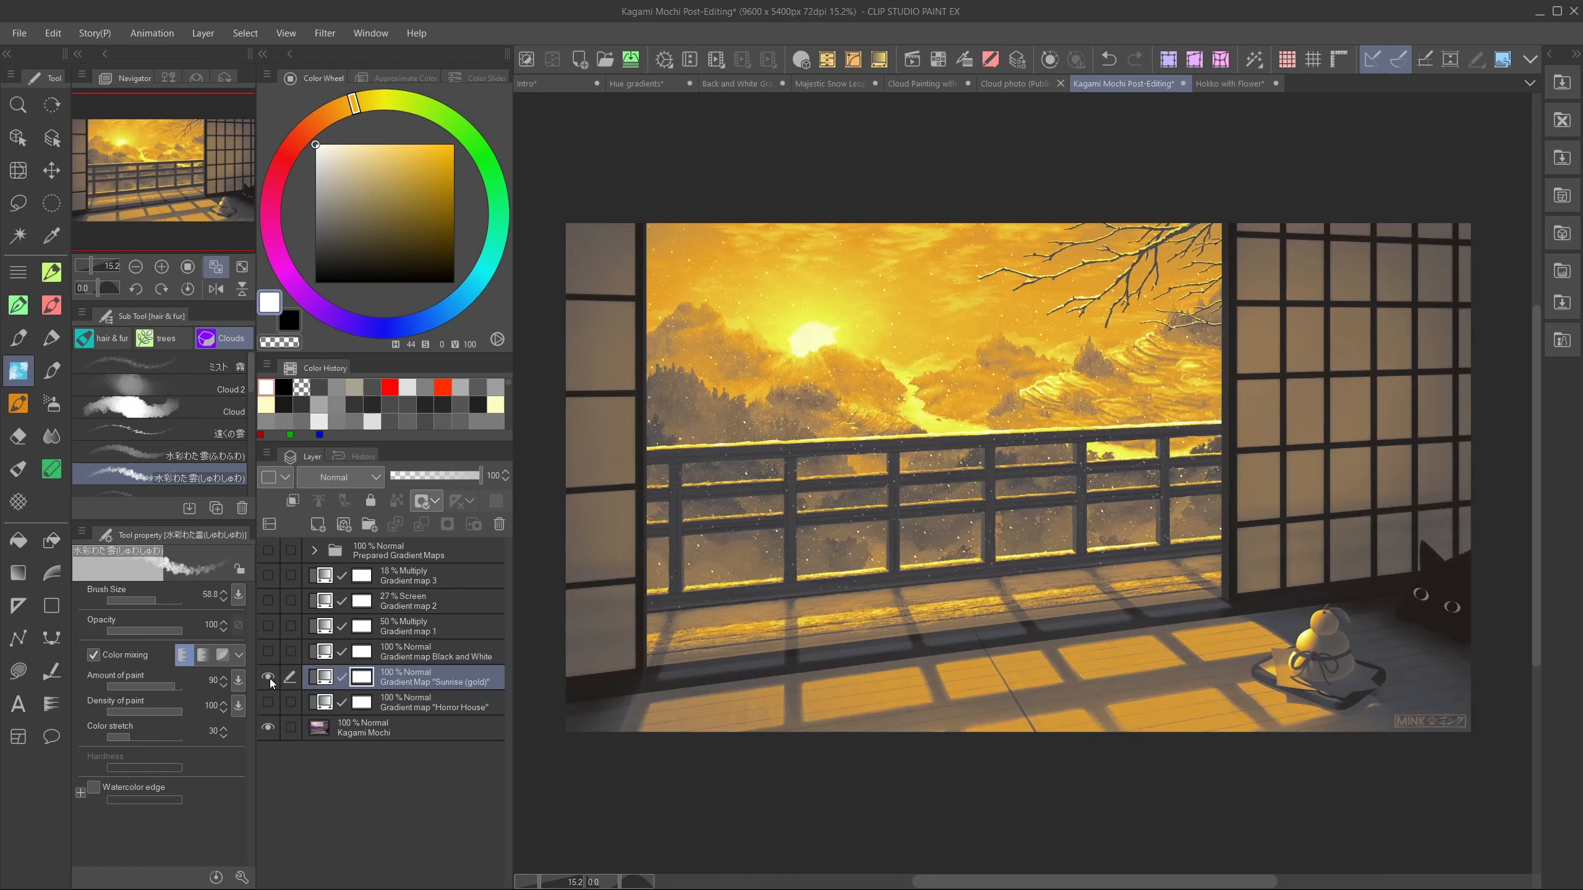
pyautogui.click(269, 678)
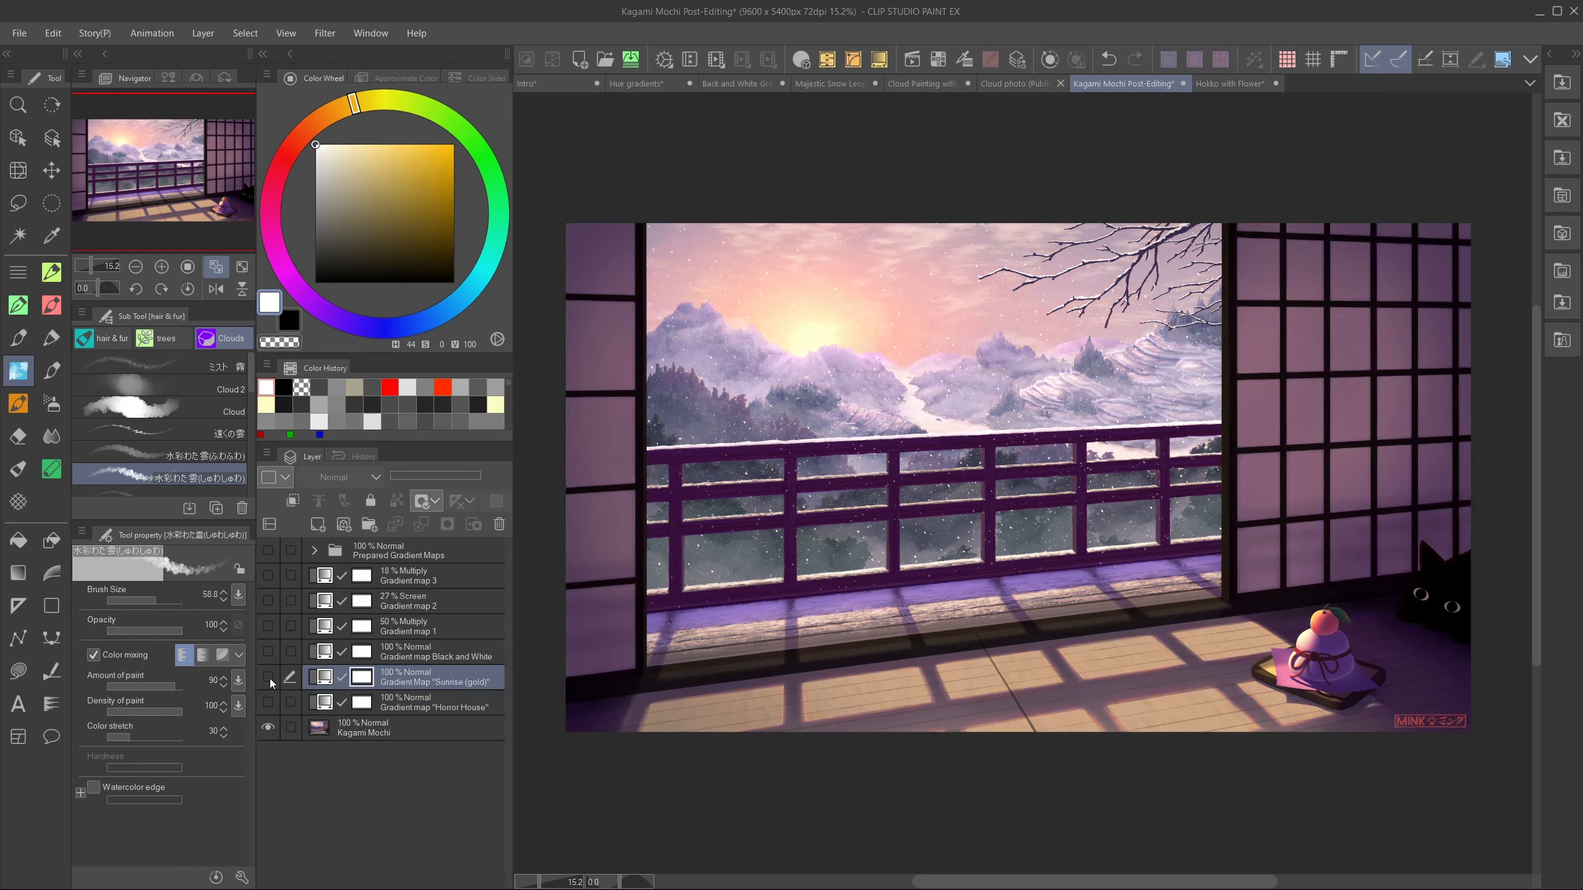
pyautogui.click(268, 703)
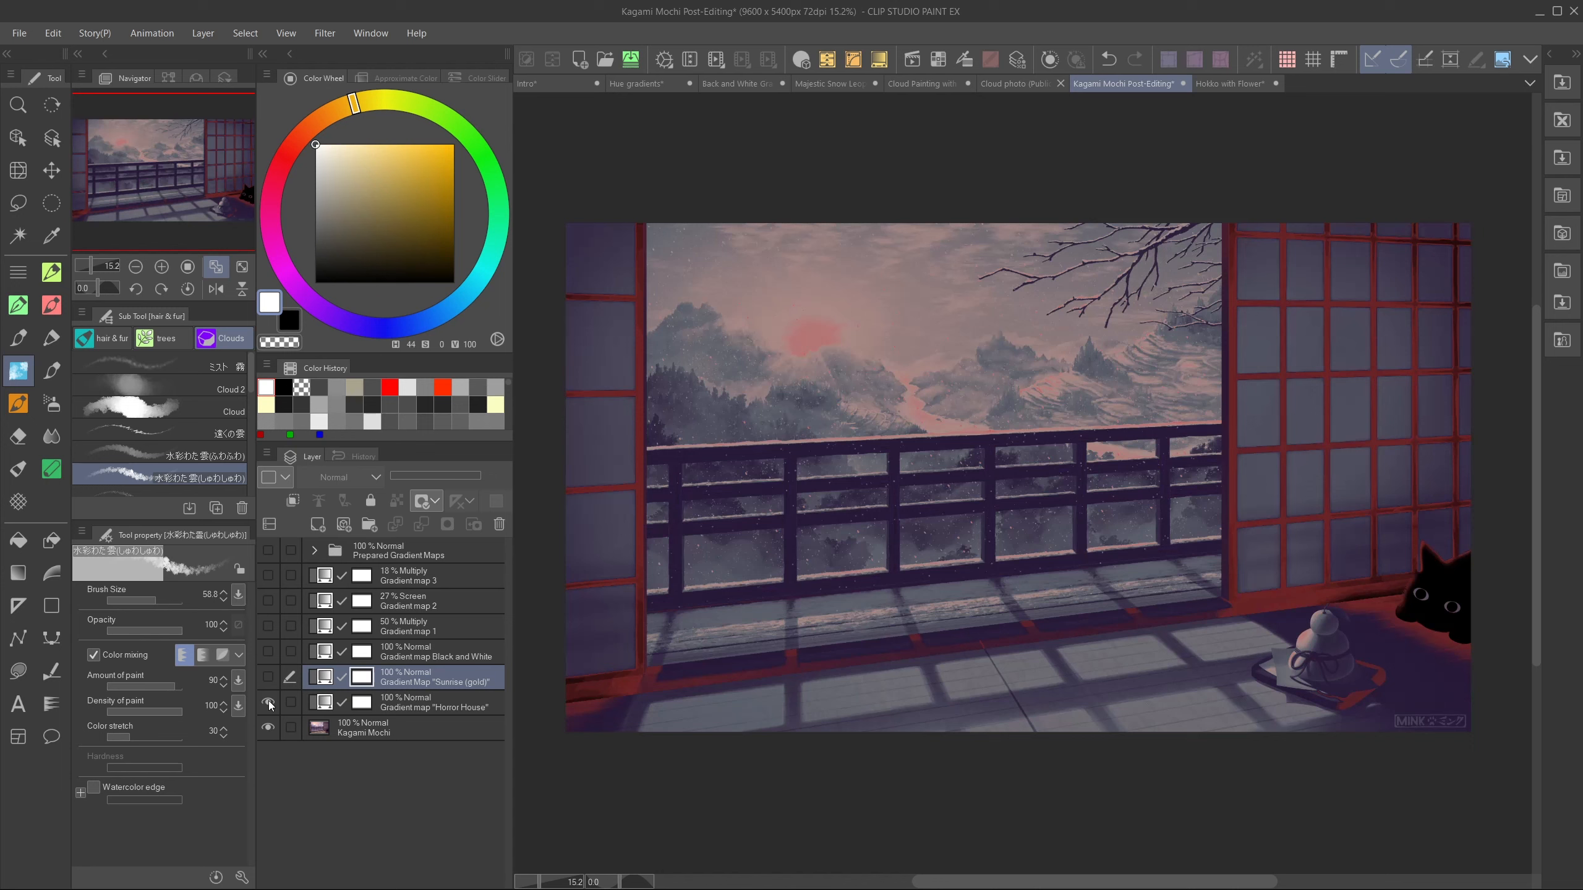
pyautogui.click(269, 702)
# - Show the Black and White gradient map layer and compare its gradient with and without the mixing rate curve
pyautogui.click(268, 652)
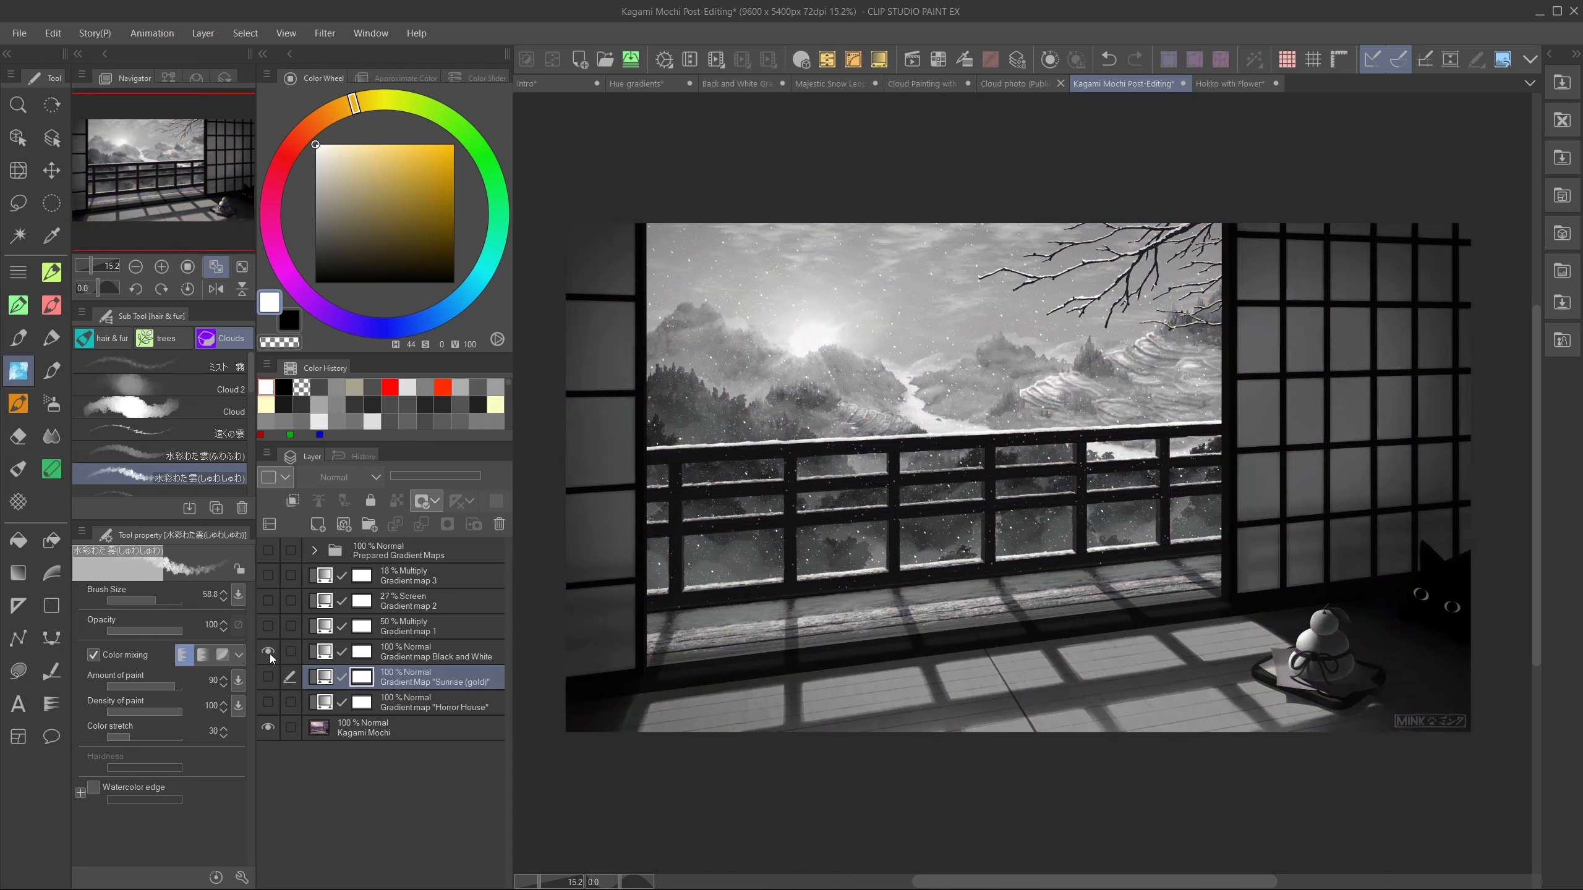
pyautogui.doubleClick(316, 655)
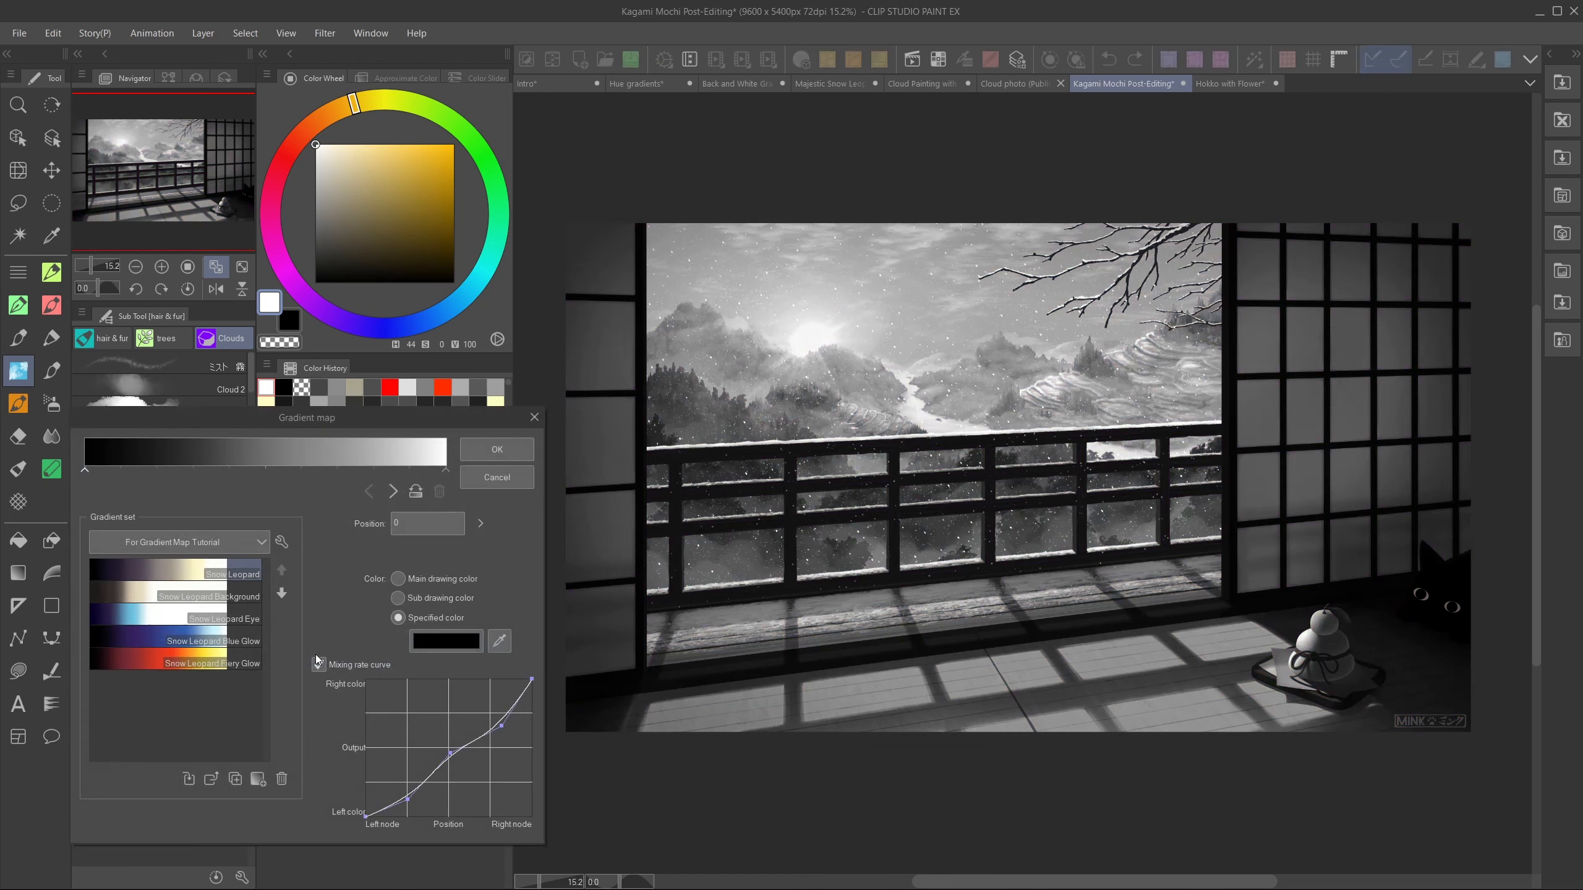
pyautogui.click(317, 659)
pyautogui.click(319, 665)
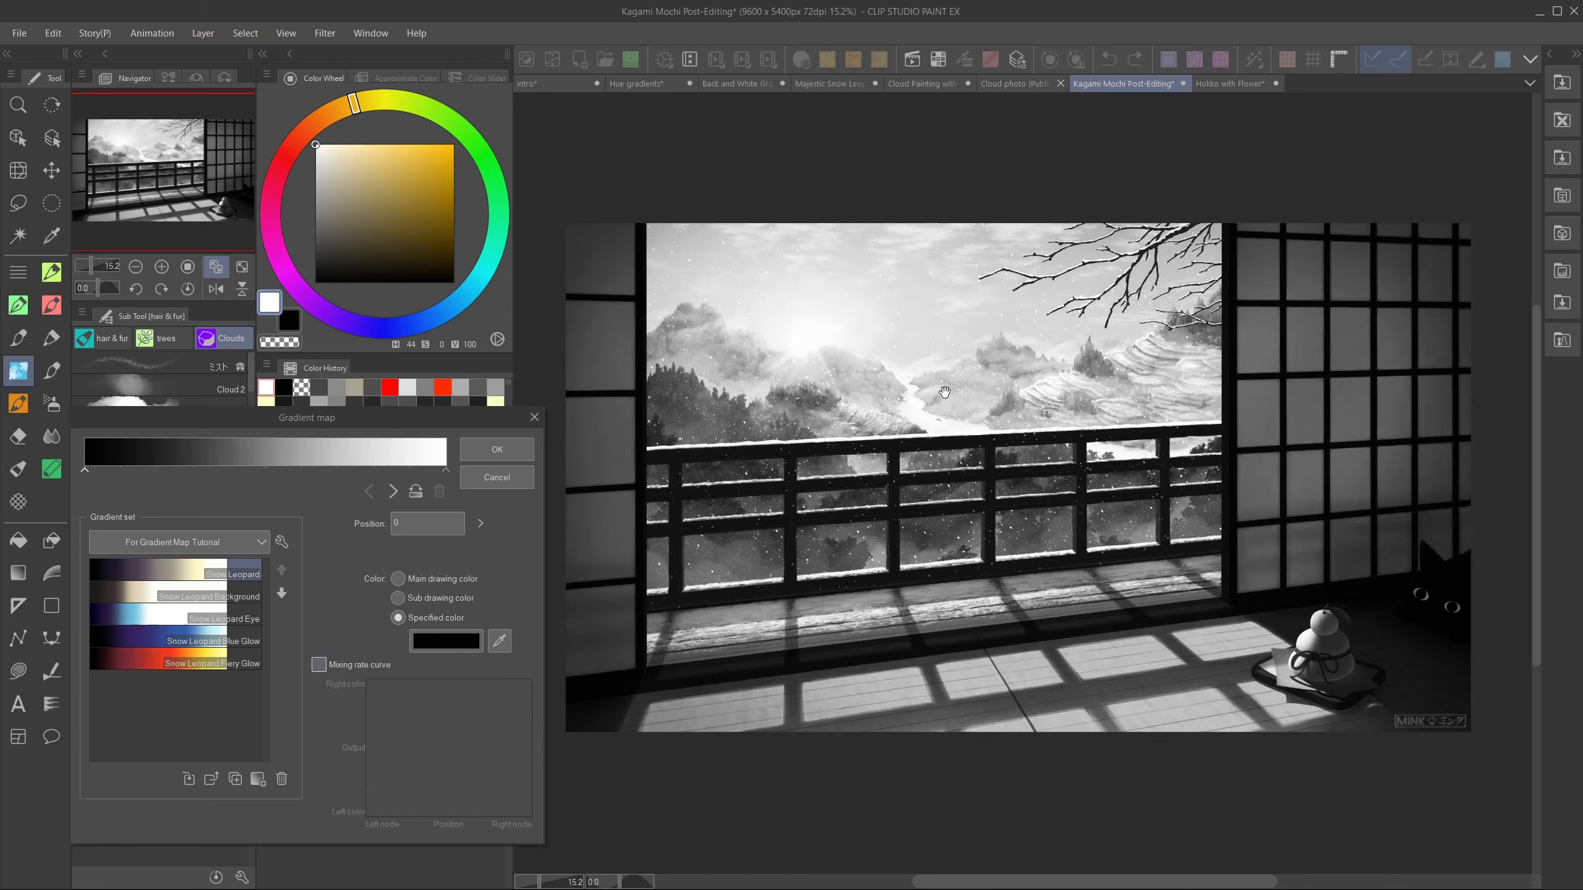
pyautogui.click(318, 664)
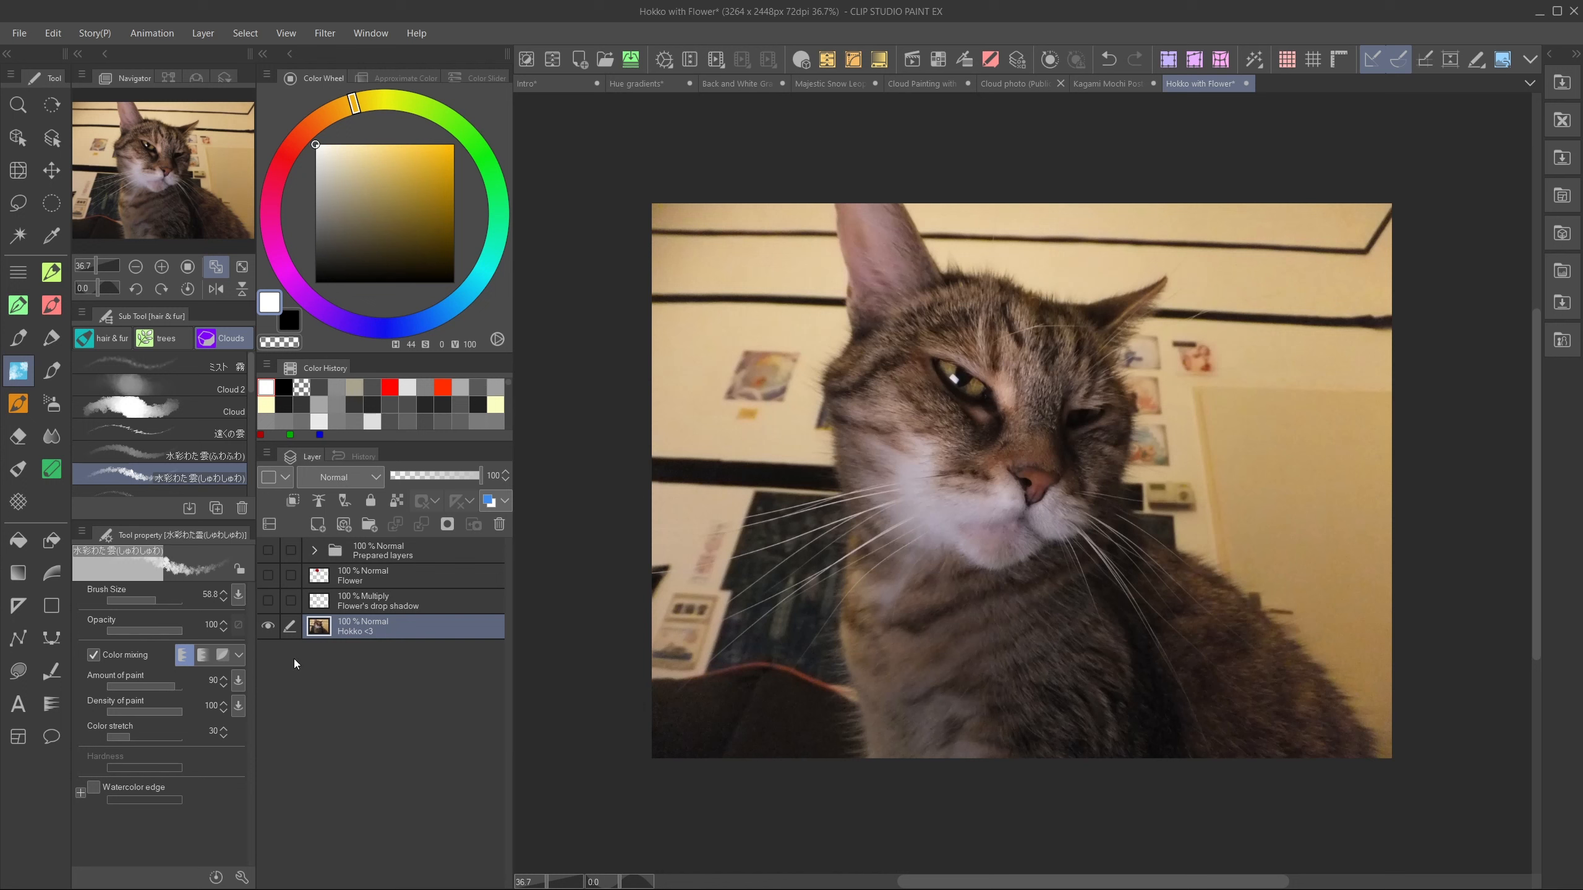
# - In the Hokko with Flower image, show the Flower layer and its drop shadow layer
pyautogui.click(267, 575)
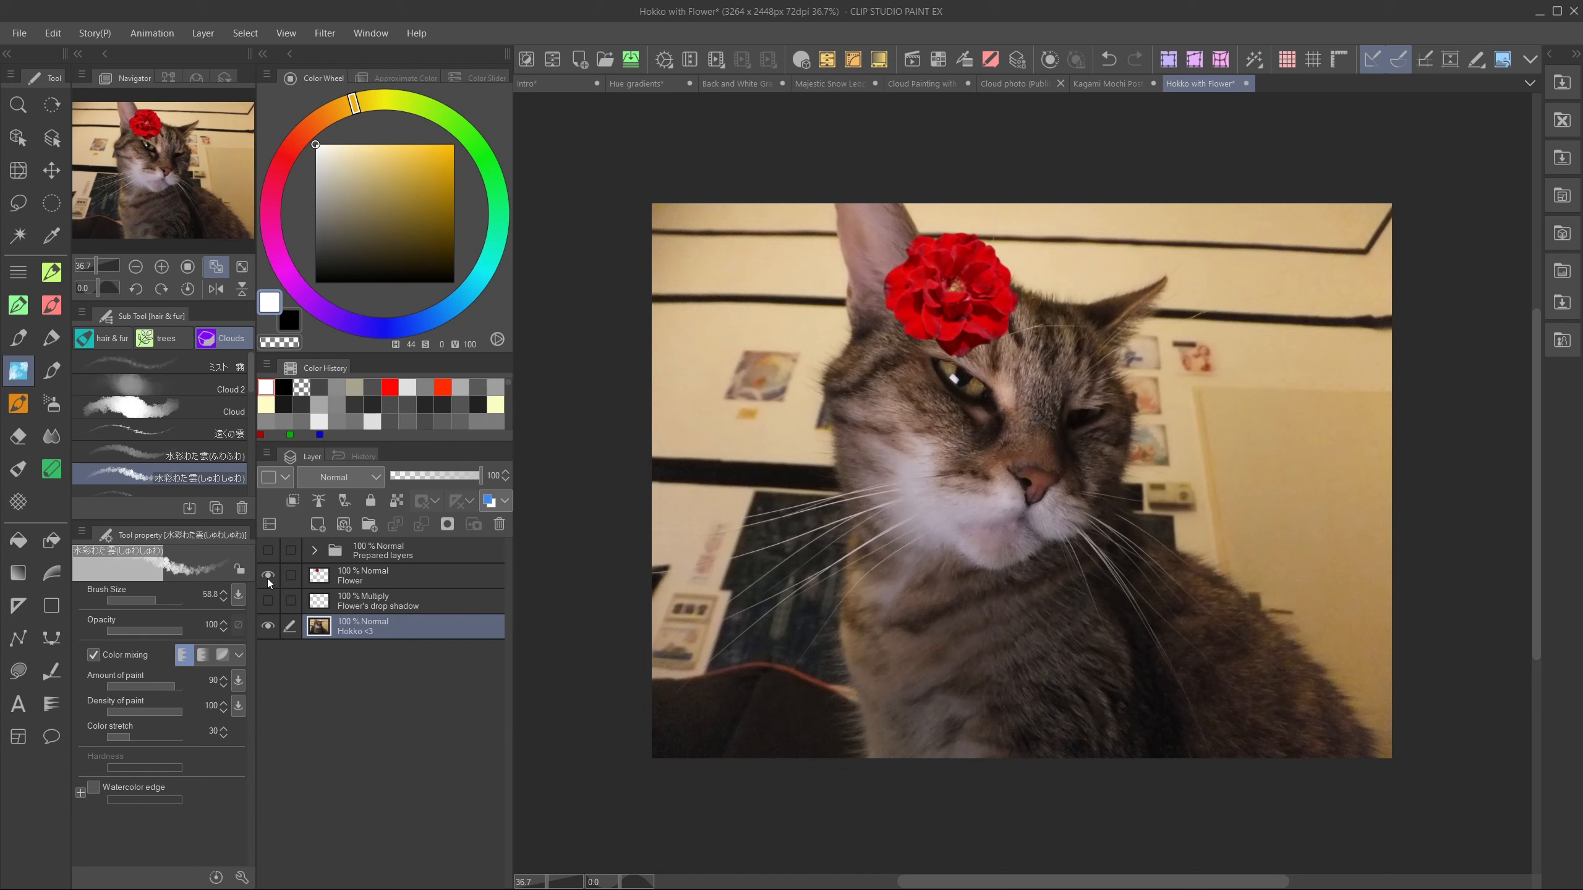
pyautogui.click(268, 600)
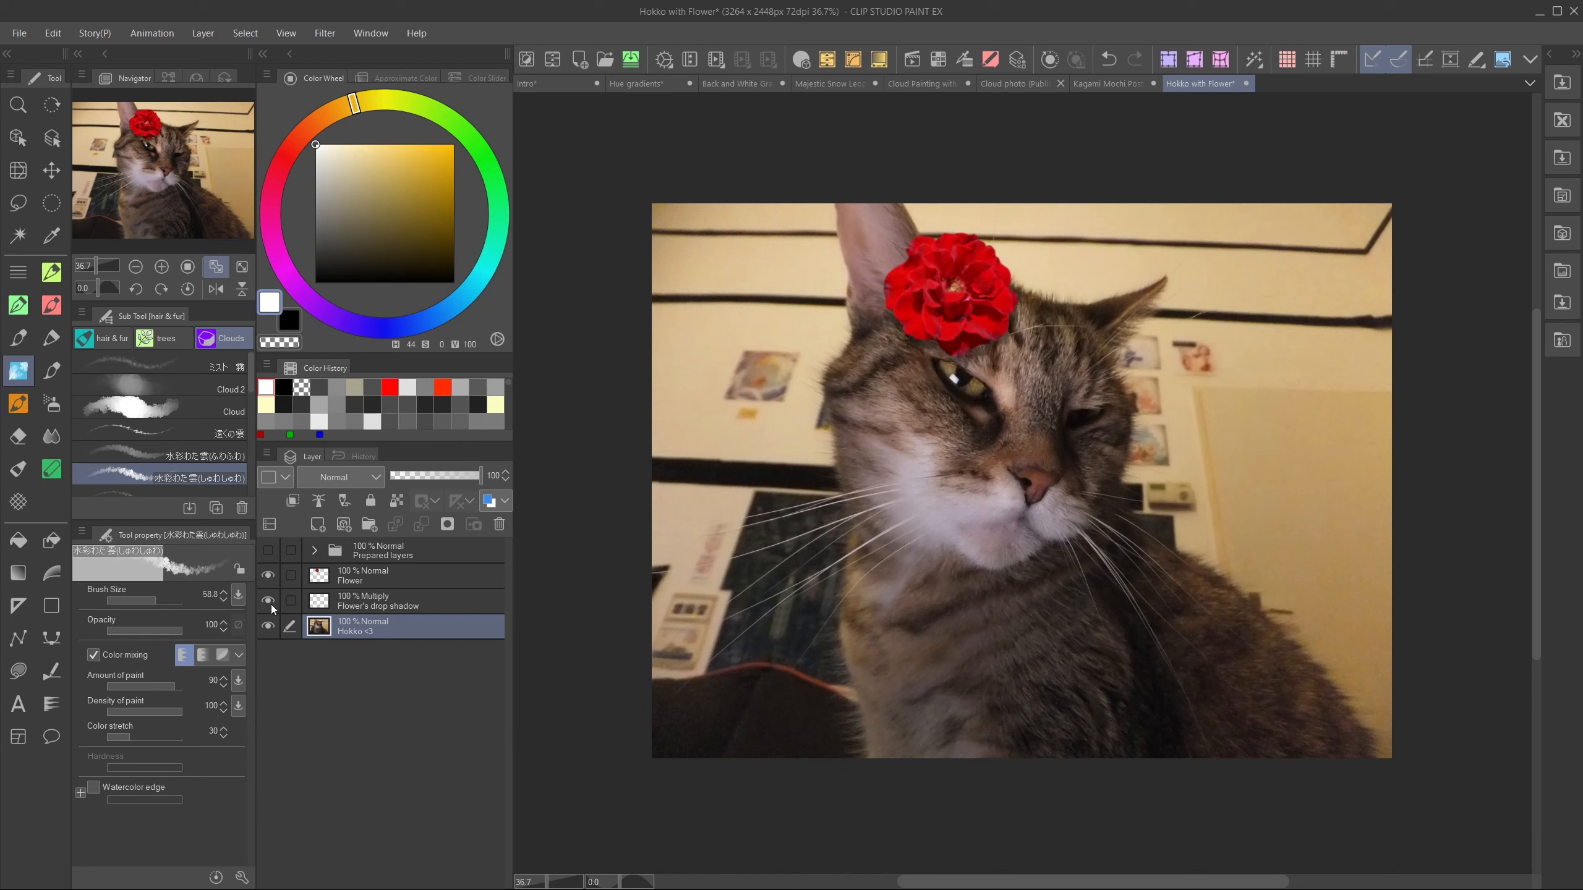
pyautogui.click(269, 602)
pyautogui.click(269, 602)
# - Add a pale cream fill layer clipped to the Flower layer, with Color blending mode and 64% opacity
pyautogui.click(390, 577)
pyautogui.rightClick(399, 578)
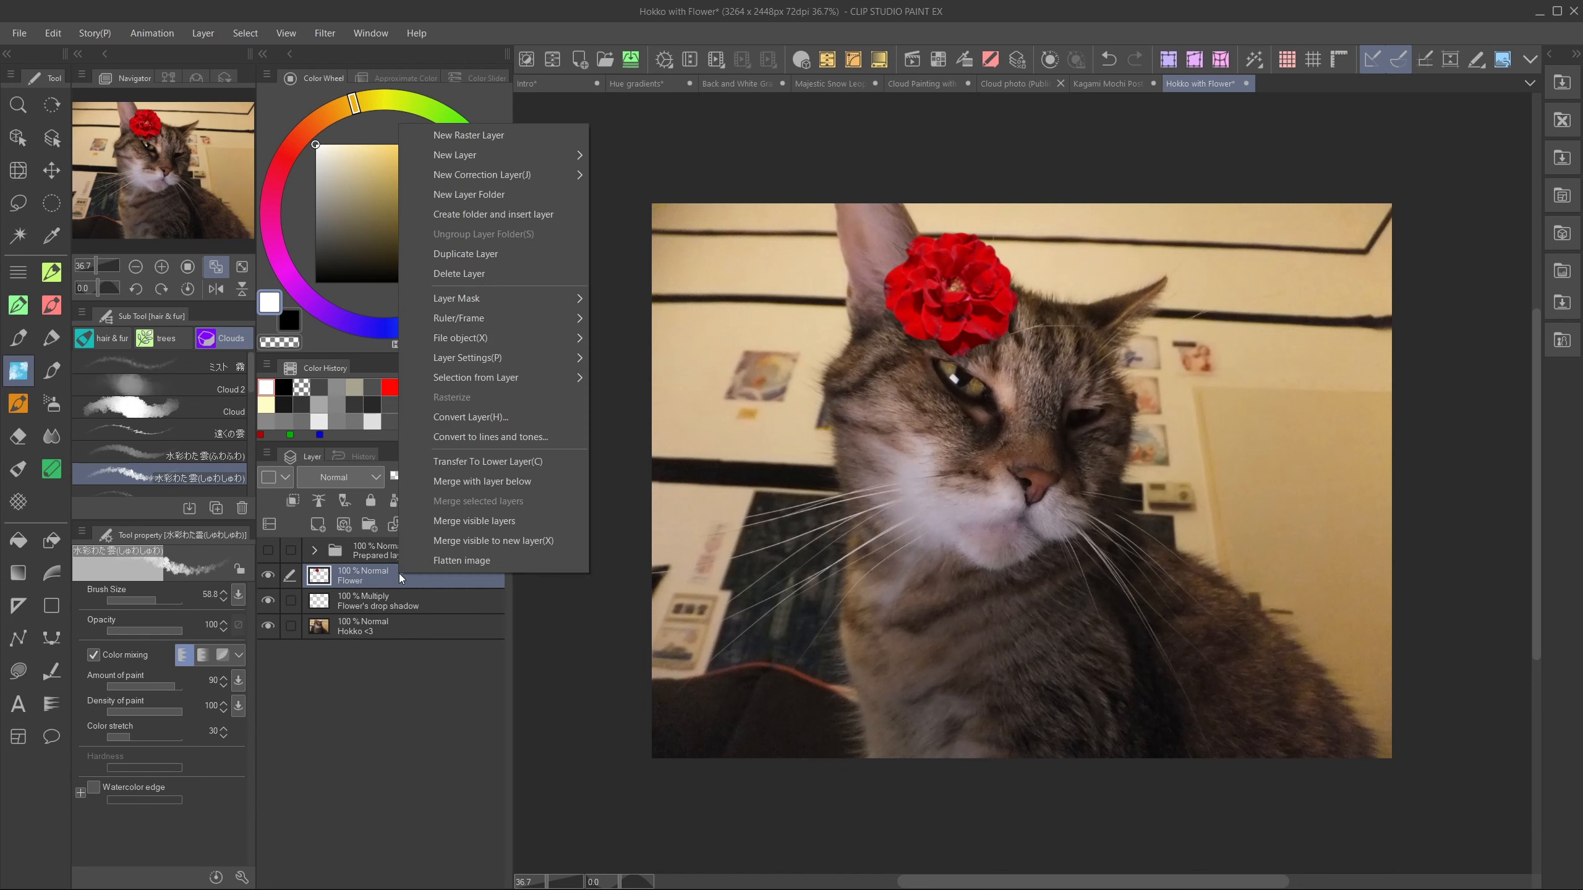
pyautogui.moveTo(512, 155)
pyautogui.click(651, 214)
pyautogui.click(353, 476)
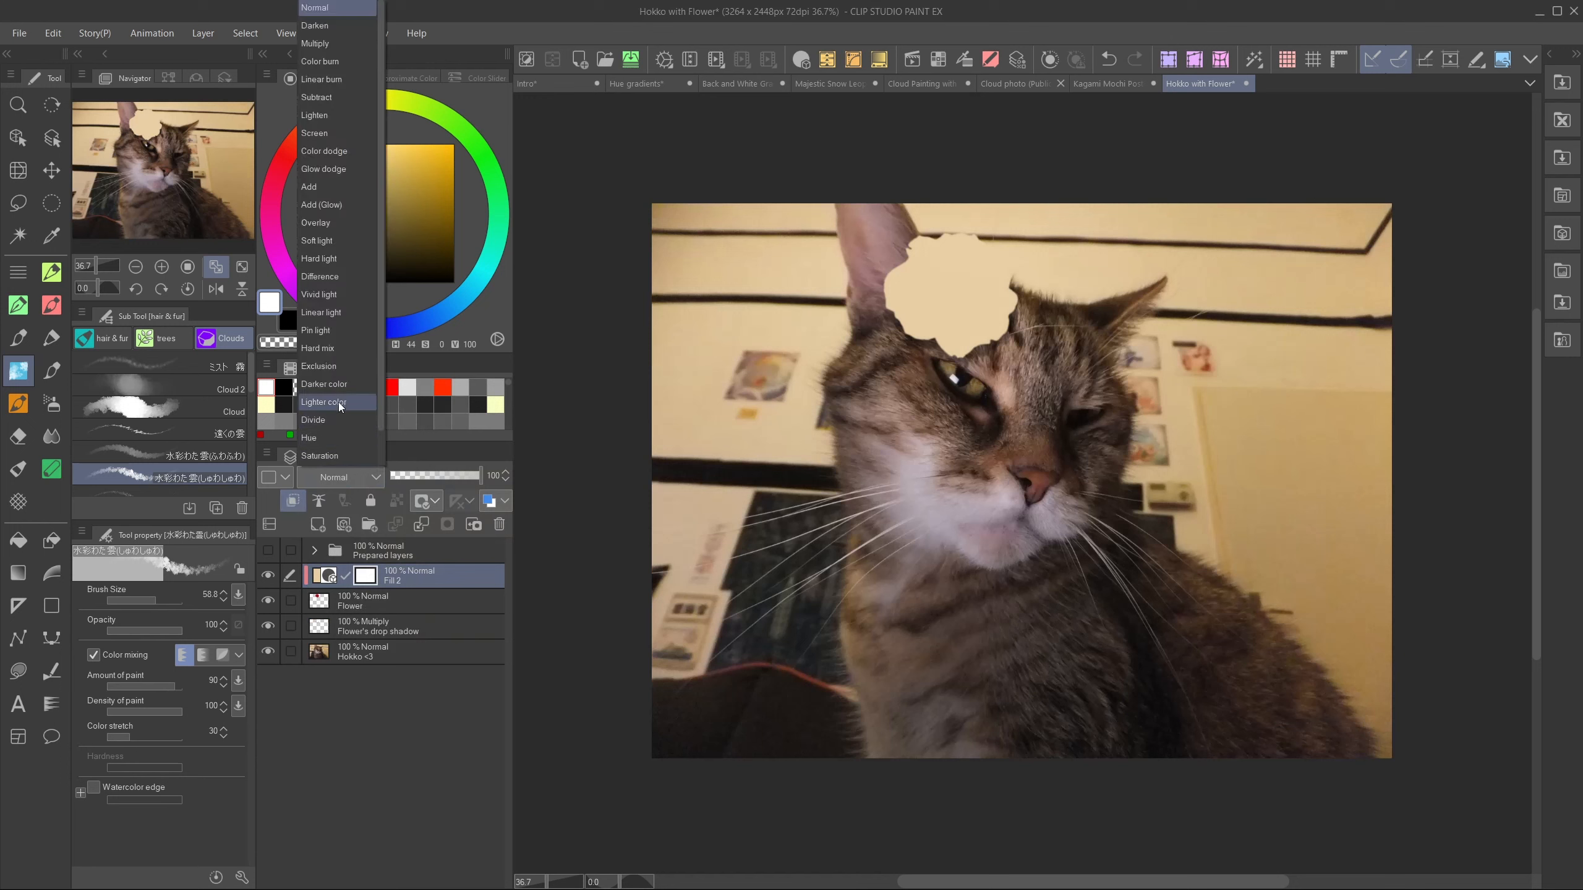
pyautogui.scroll(-1, 331, 426)
pyautogui.click(325, 438)
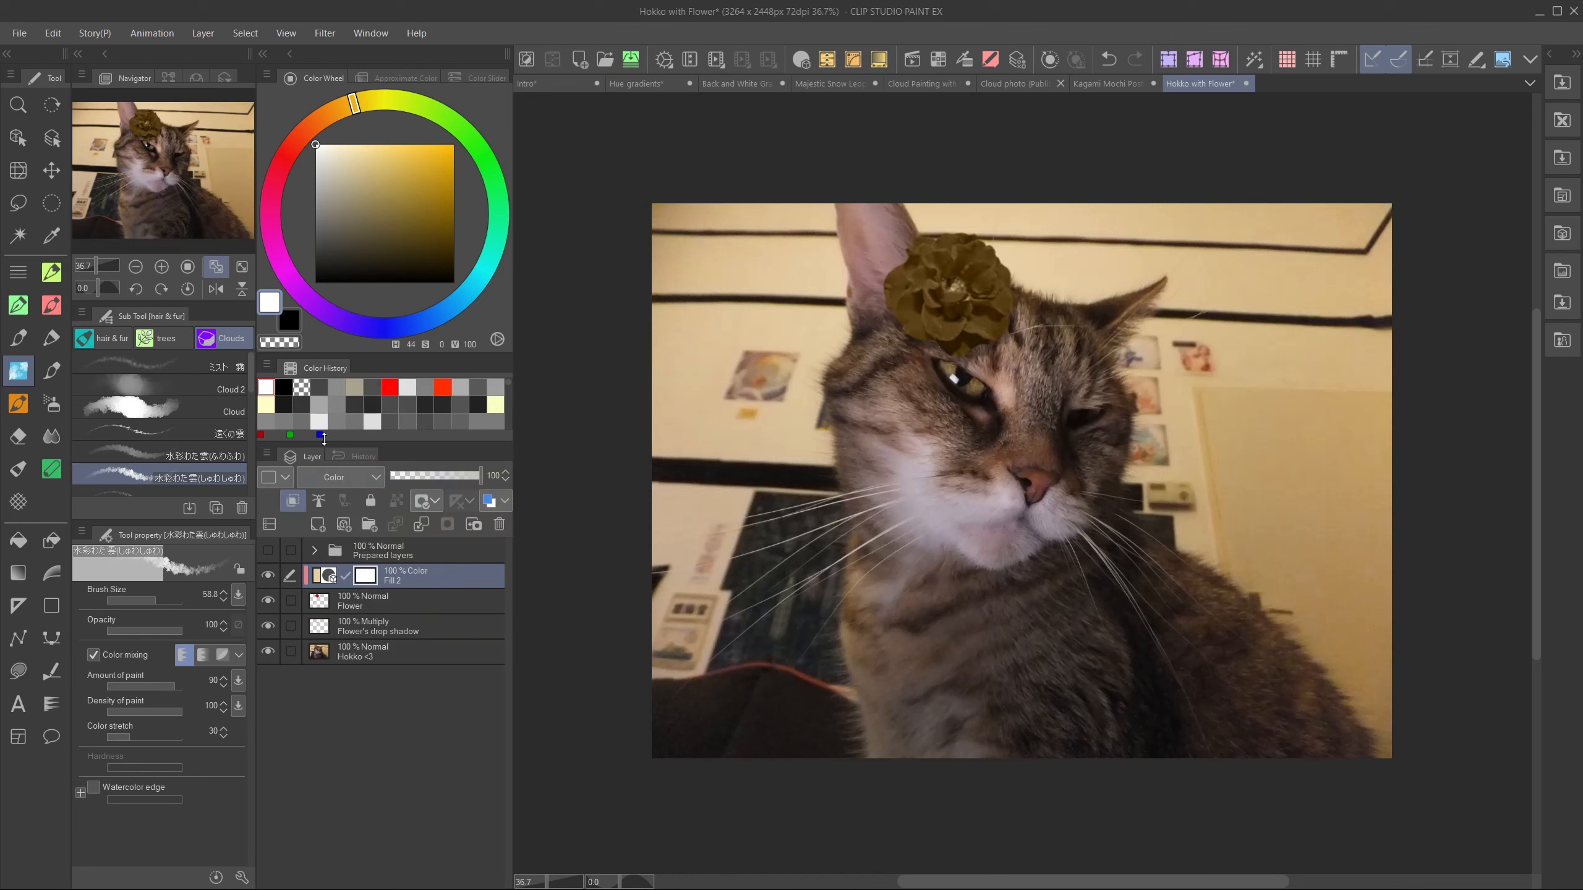
pyautogui.click(456, 478)
pyautogui.moveTo(456, 477); pyautogui.dragTo(449, 478)
# - Add a clipped tone curve correction layer above the fill, raising the highlights and lowering the shadows of the flower
pyautogui.rightClick(434, 580)
pyautogui.moveTo(546, 179)
pyautogui.click(683, 277)
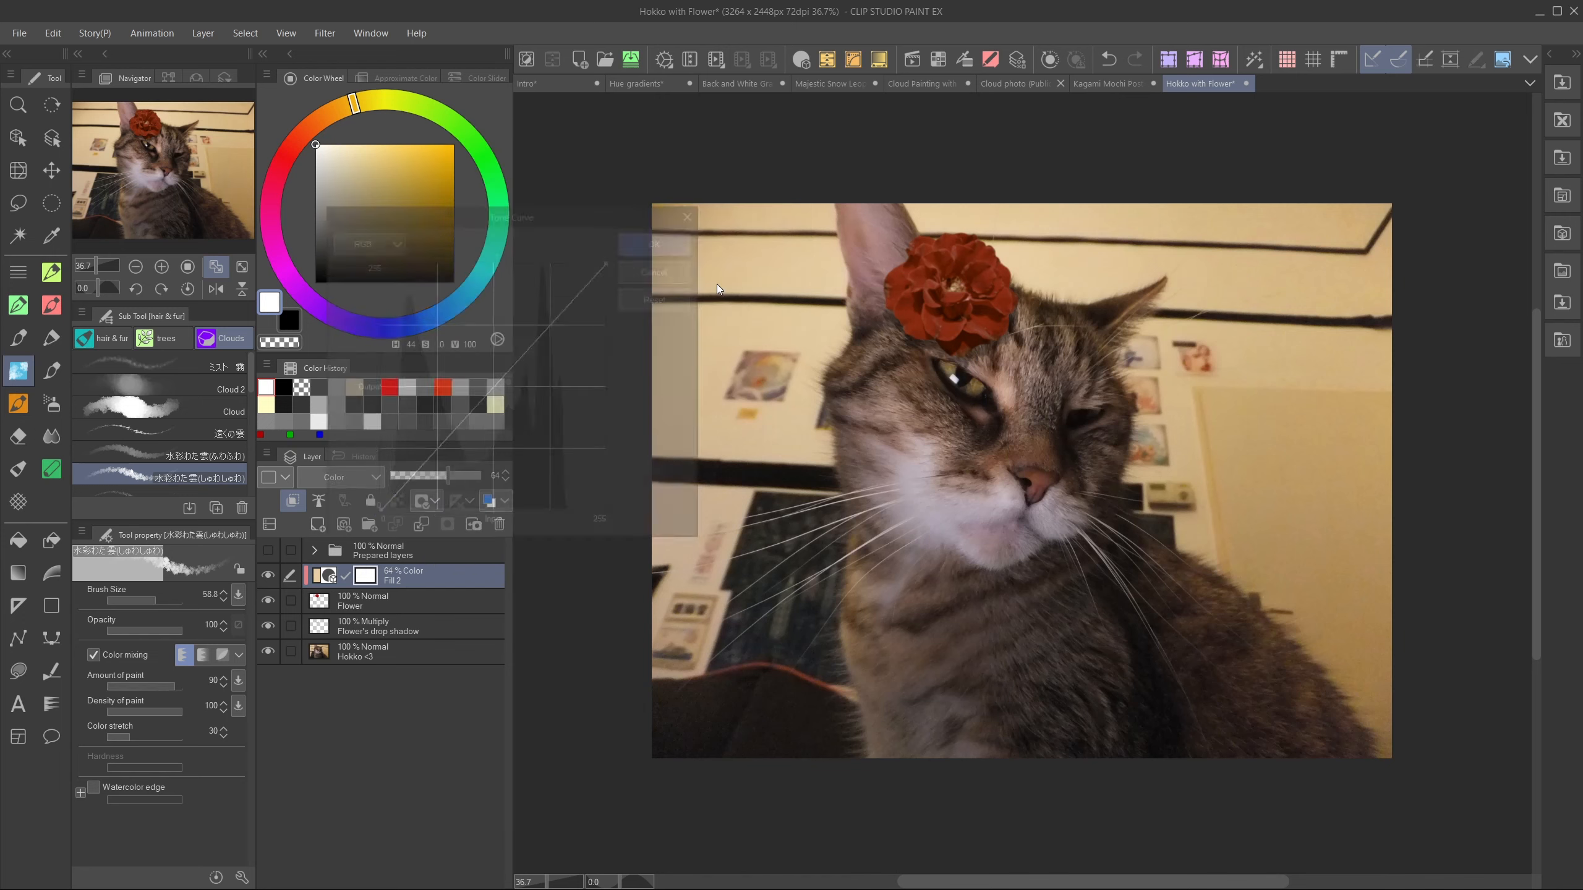
pyautogui.moveTo(559, 315); pyautogui.dragTo(544, 263)
pyautogui.moveTo(443, 412); pyautogui.dragTo(445, 456)
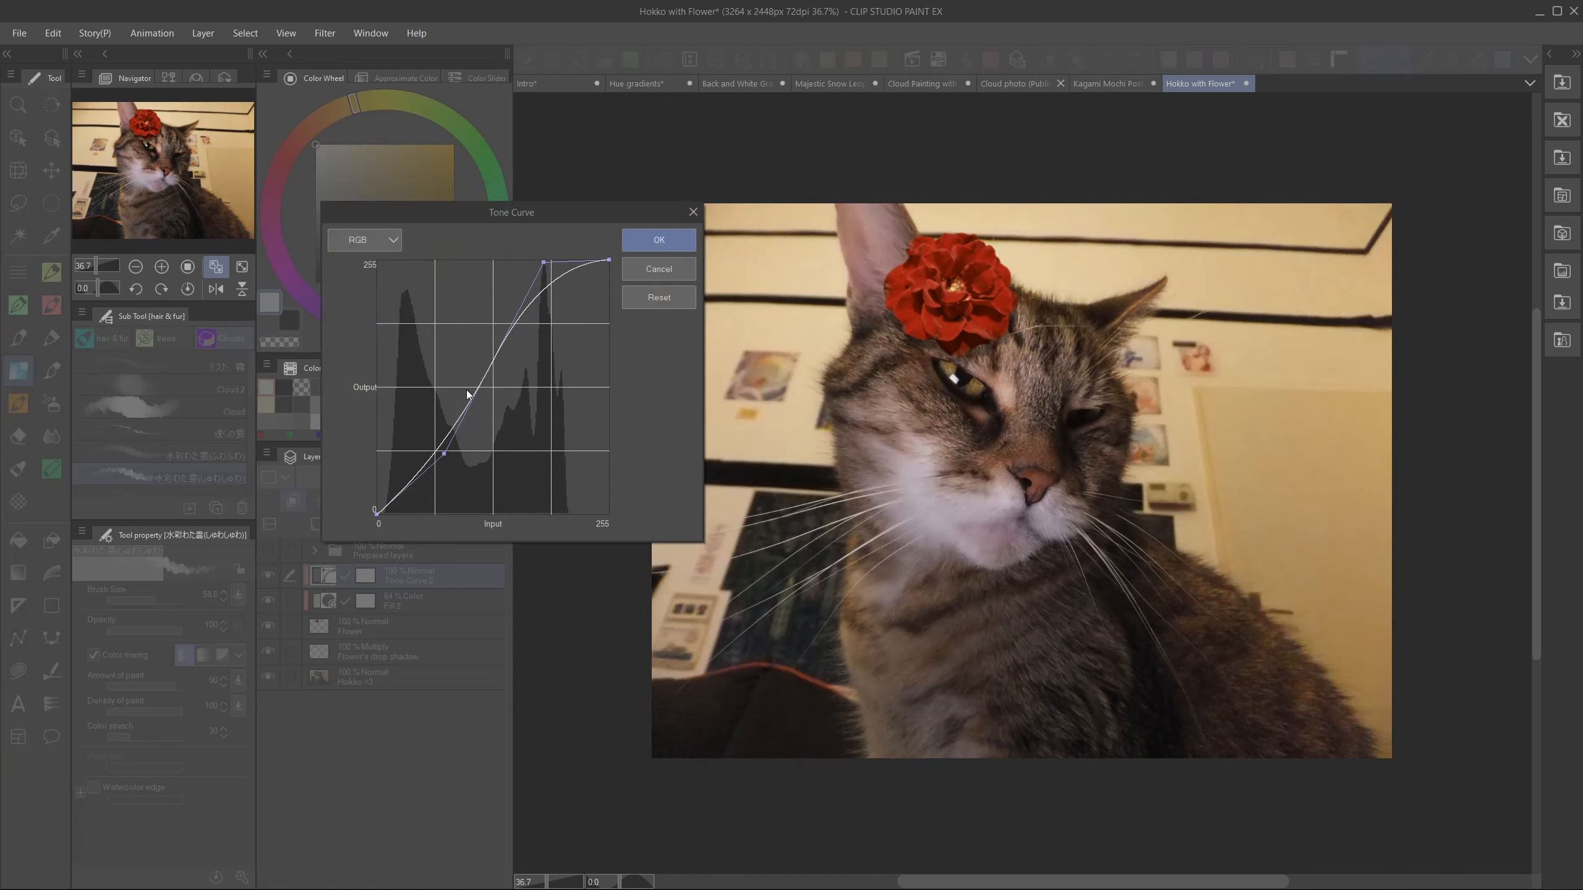
pyautogui.moveTo(544, 263); pyautogui.dragTo(550, 278)
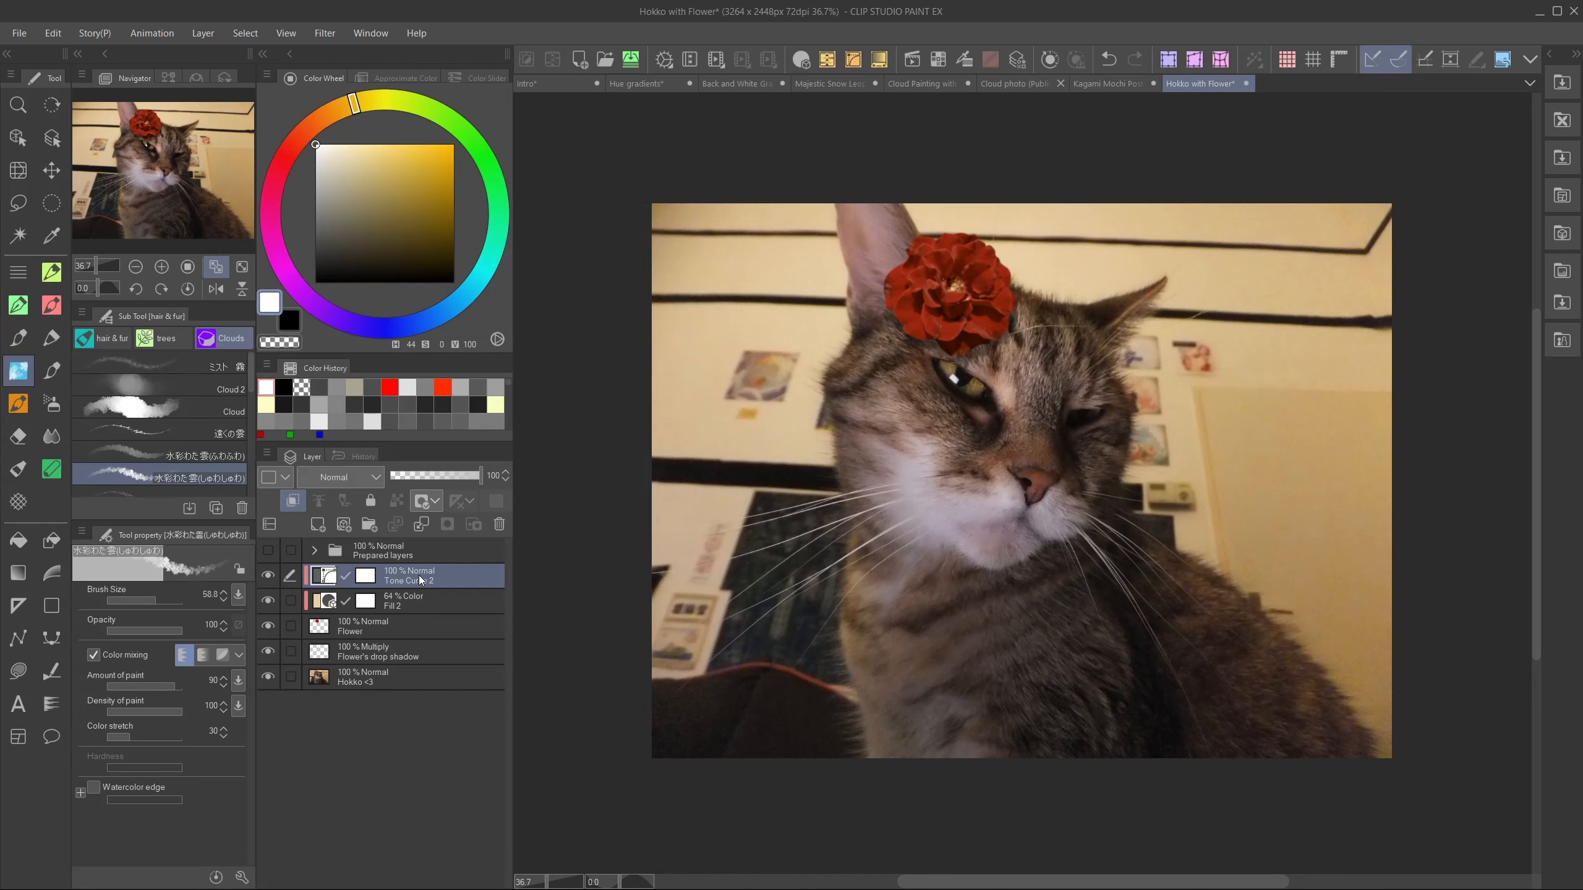
# - Add a clipped Hue/Saturation/Luminosity correction layer above the tone curve with saturation 21
pyautogui.rightClick(419, 575)
pyautogui.moveTo(538, 188)
pyautogui.click(679, 256)
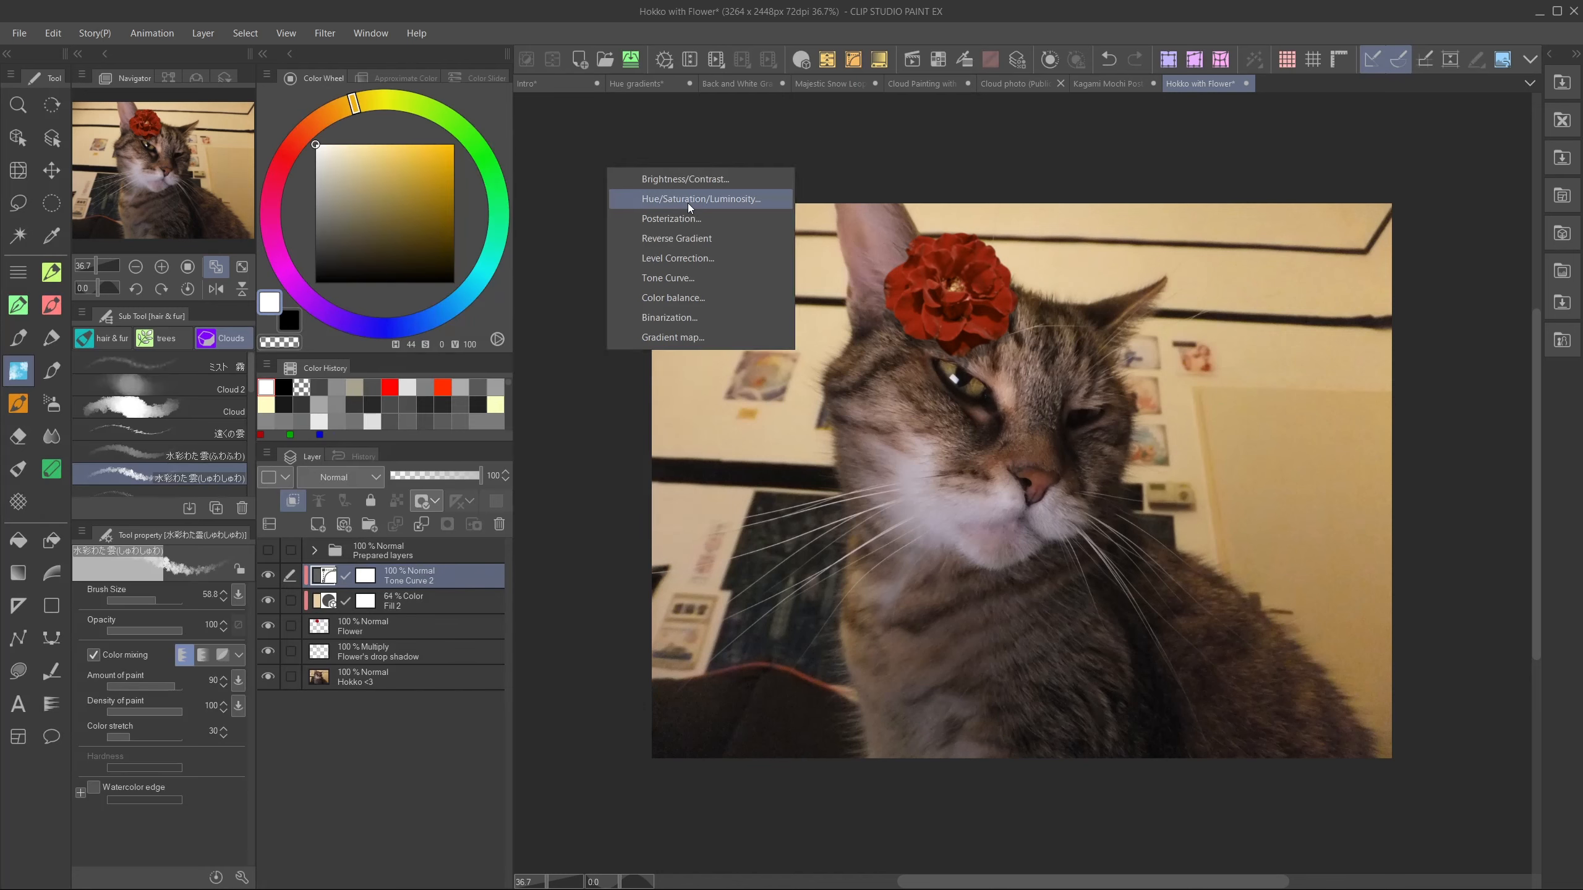
pyautogui.press('Return')
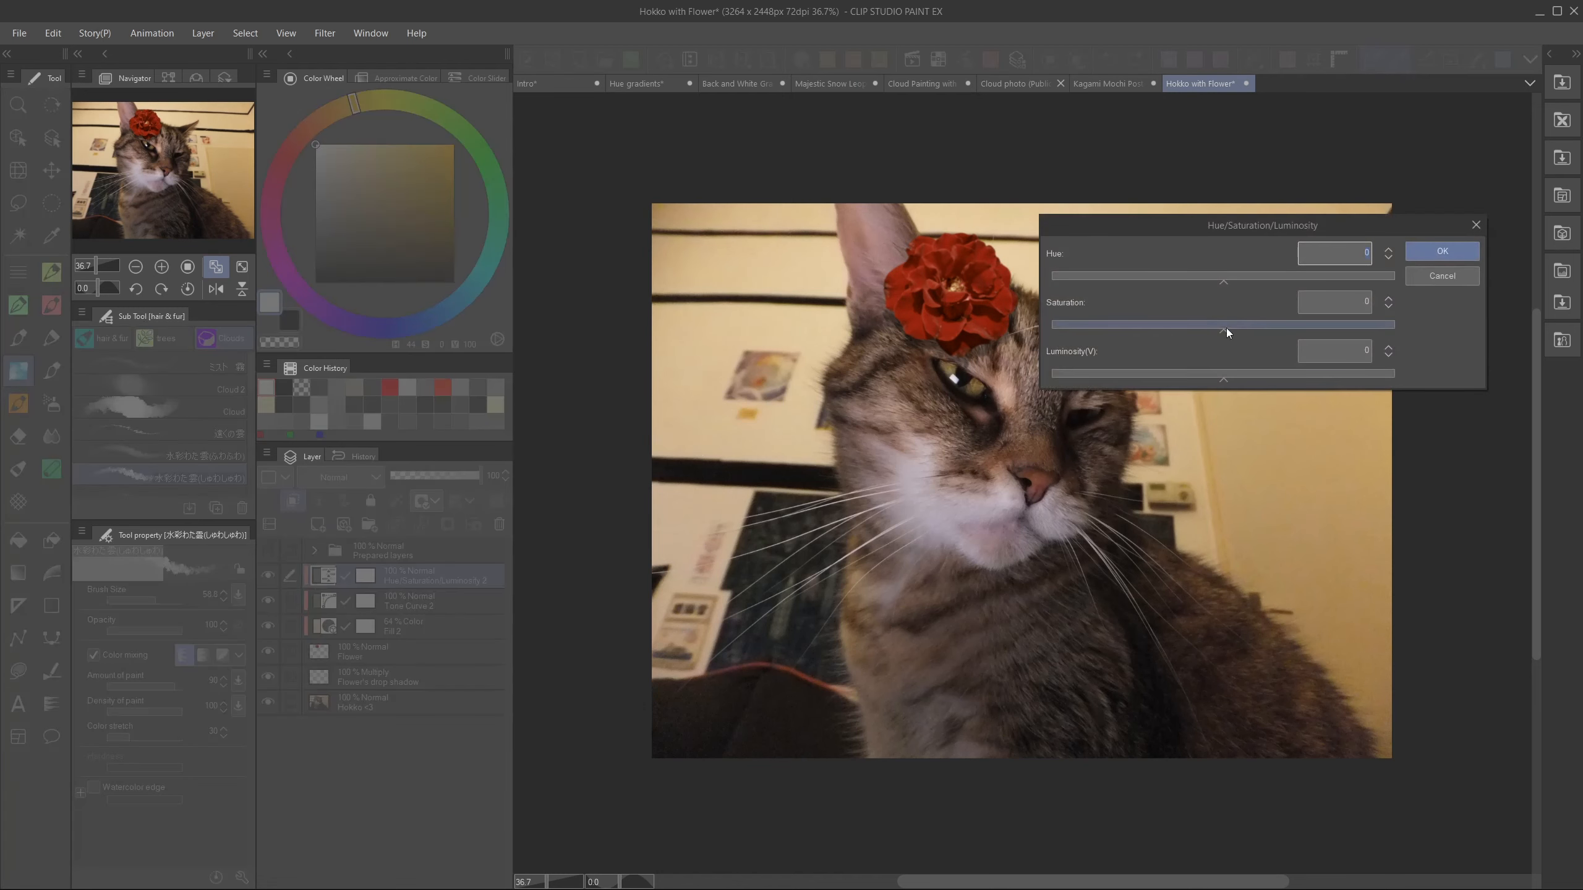
pyautogui.moveTo(1227, 325); pyautogui.dragTo(1261, 324)
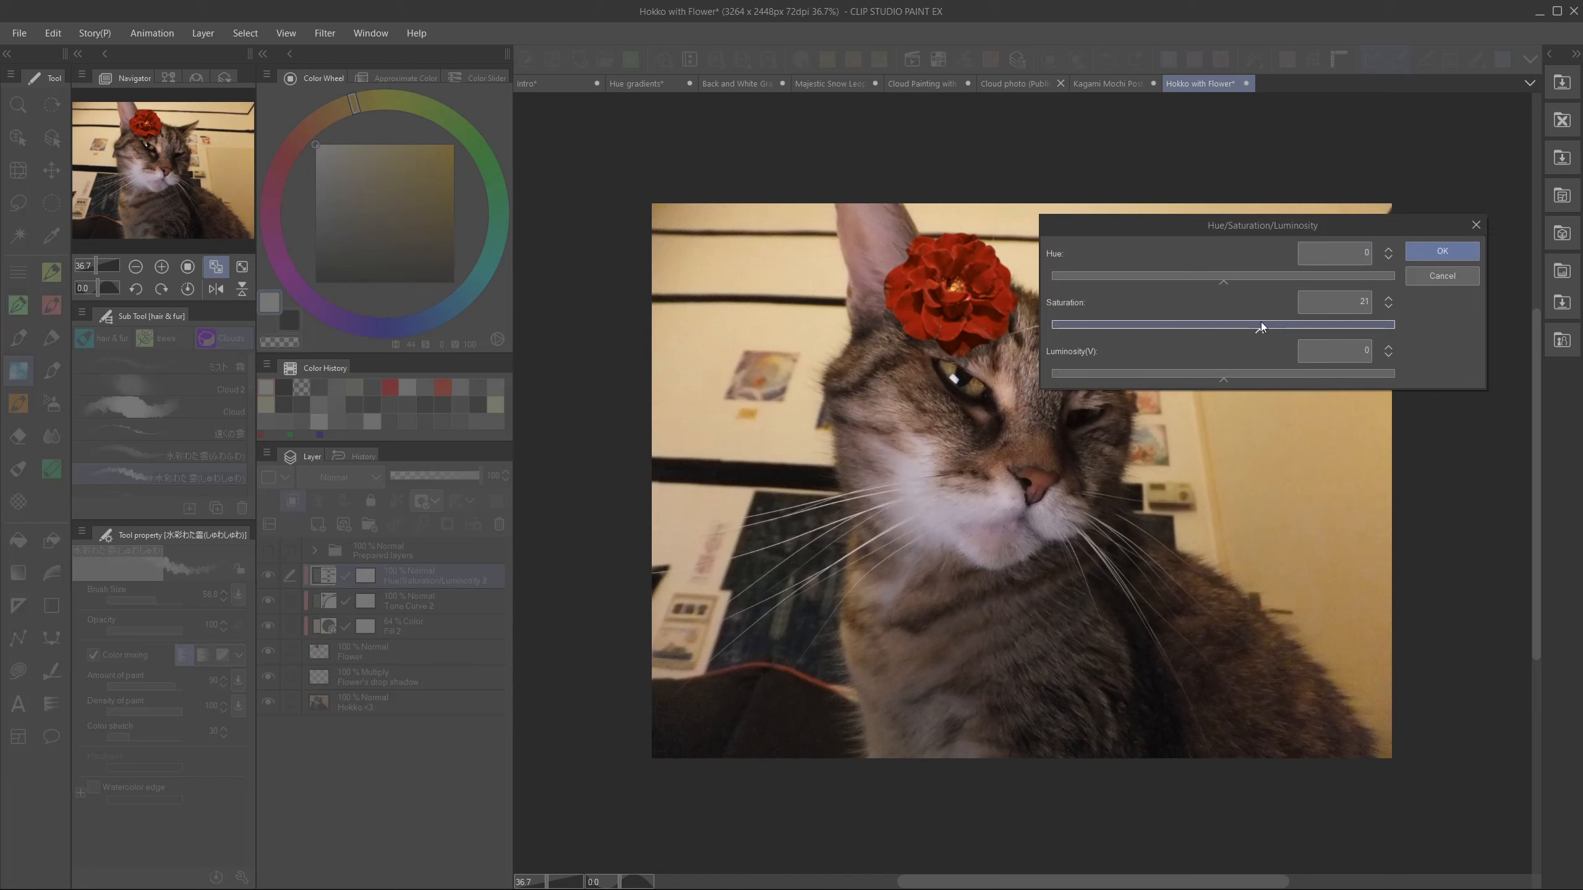
pyautogui.click(1442, 251)
# - Set the fill layer's opacity to 76% and increase the flower's saturation further in the Hue/Saturation/Luminosity layer
pyautogui.click(411, 626)
pyautogui.moveTo(447, 476); pyautogui.dragTo(462, 484)
pyautogui.doubleClick(324, 576)
pyautogui.moveTo(1263, 325); pyautogui.dragTo(1289, 333)
pyautogui.press('Return')
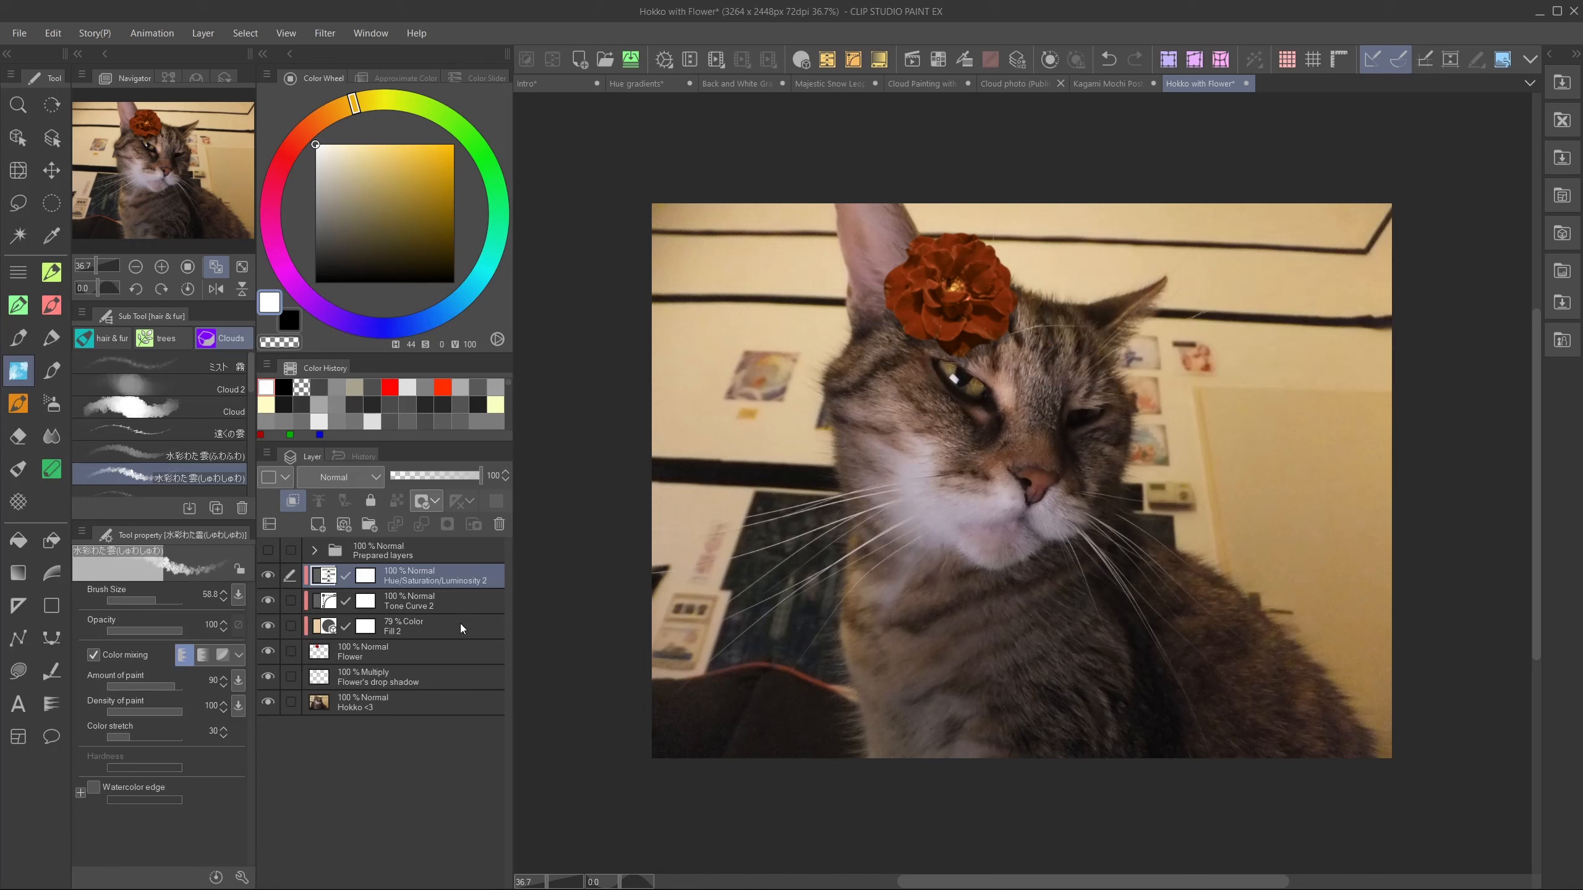
pyautogui.click(461, 628)
pyautogui.click(460, 475)
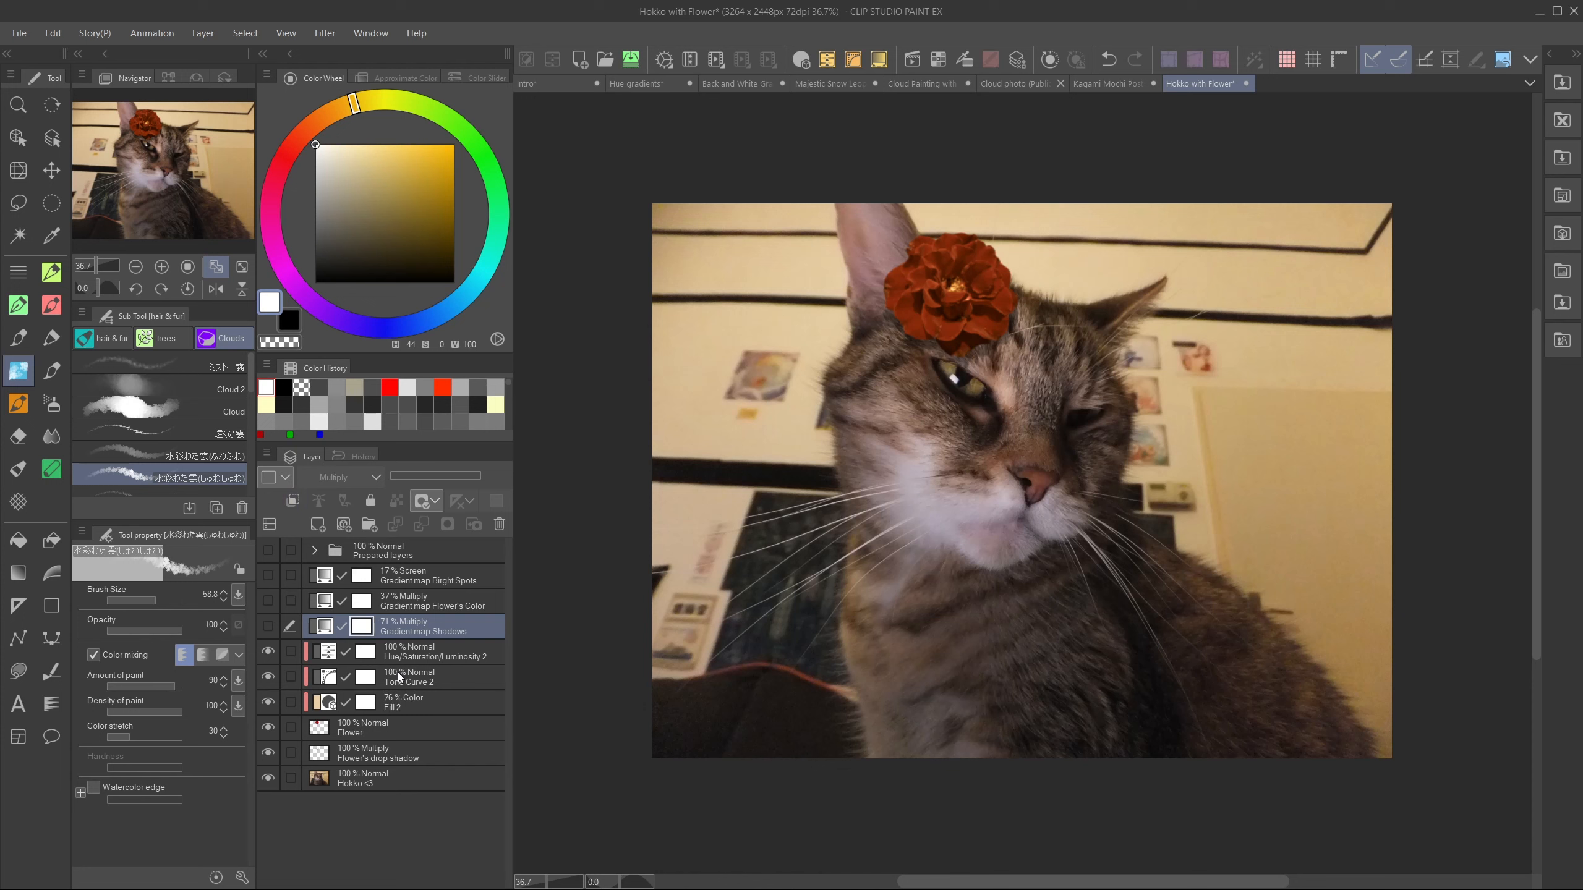
# - Show the Shadows gradient map layer and inspect its blue-to-white gradient
pyautogui.click(268, 625)
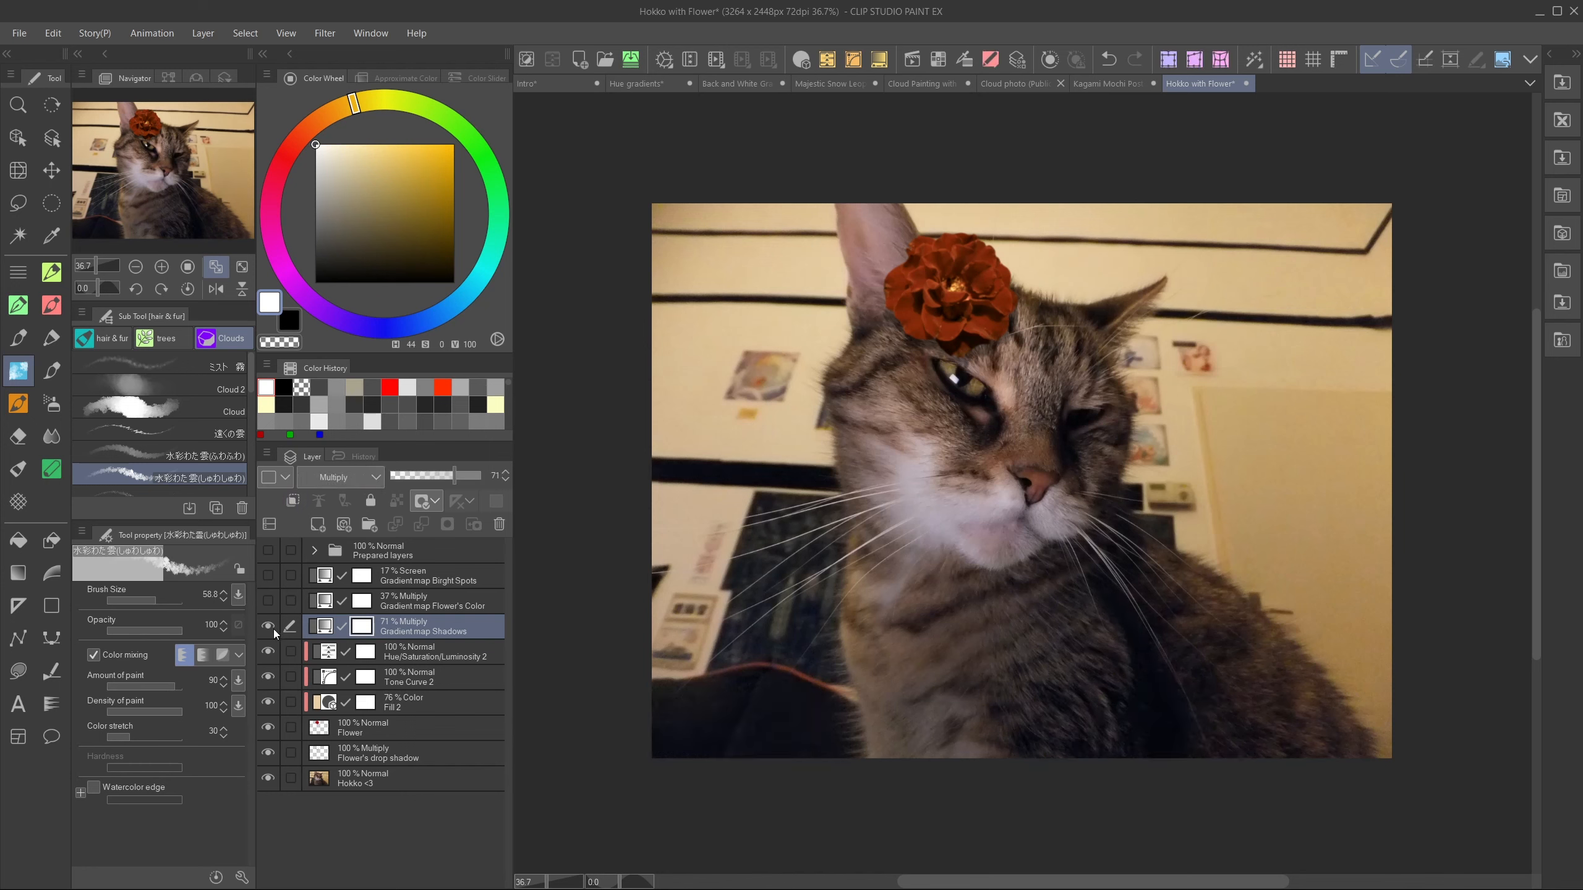
pyautogui.doubleClick(314, 628)
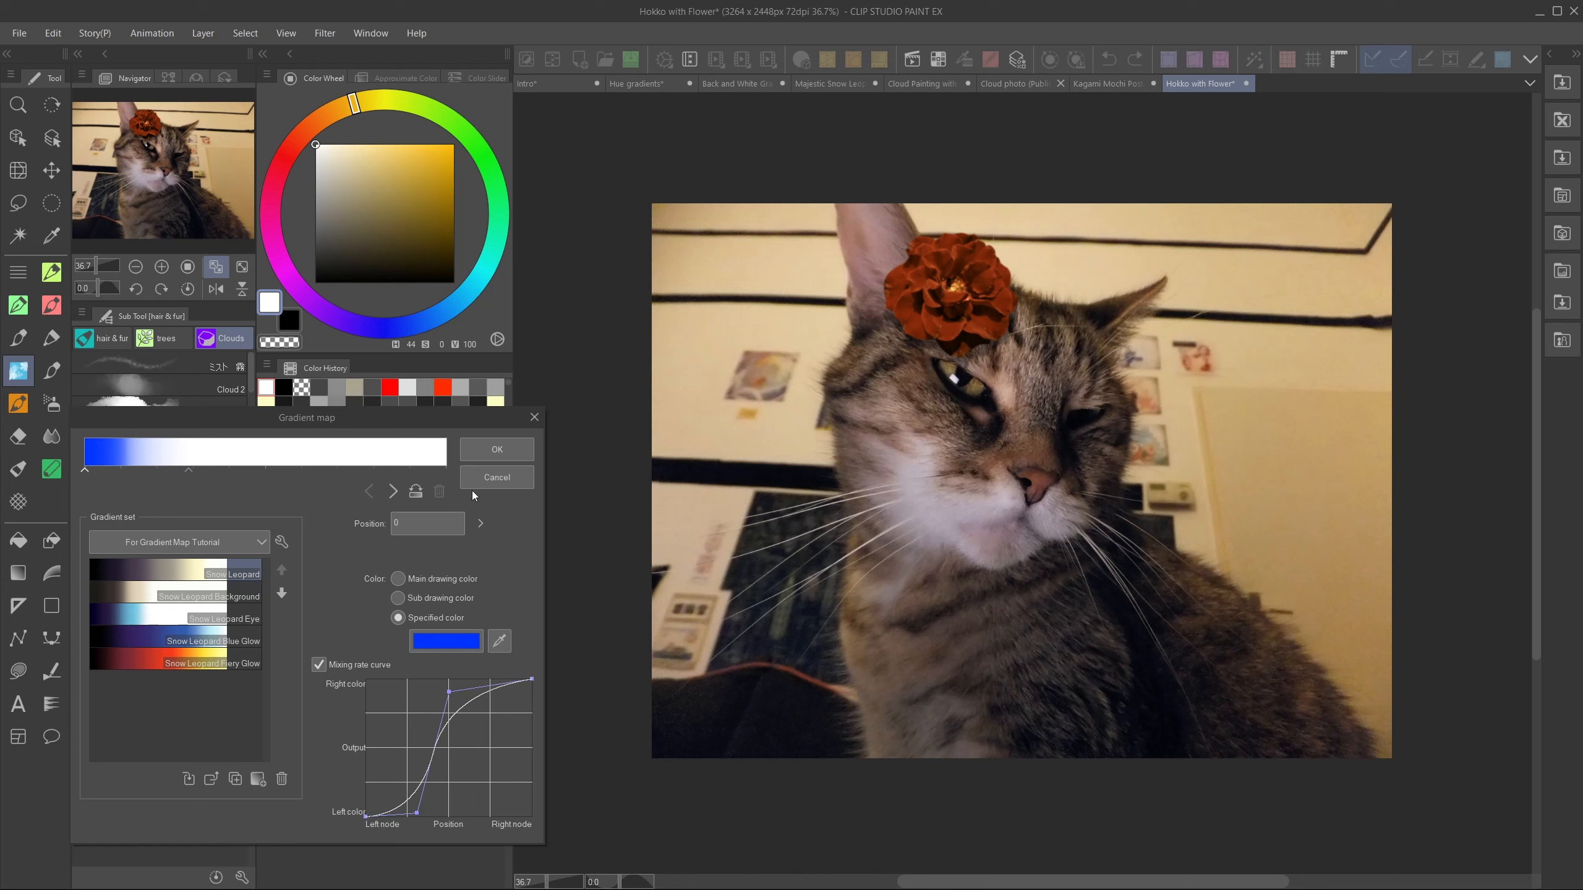
pyautogui.click(496, 449)
# - Show the Flower's Color gradient map layer and inspect the red node and its mixing rate curve
pyautogui.click(267, 600)
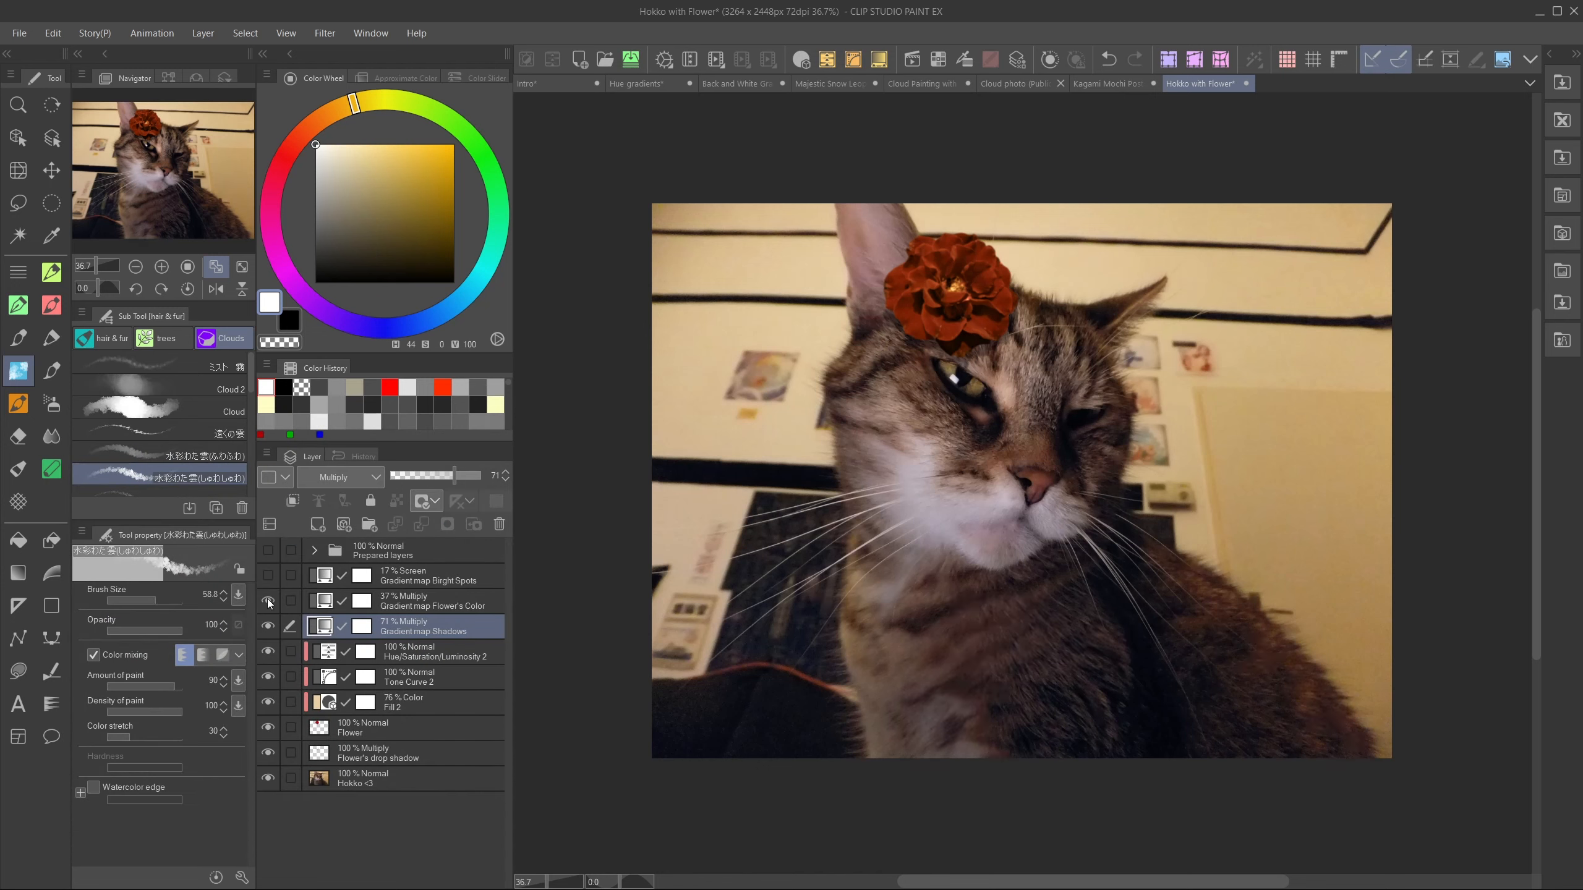
pyautogui.doubleClick(321, 606)
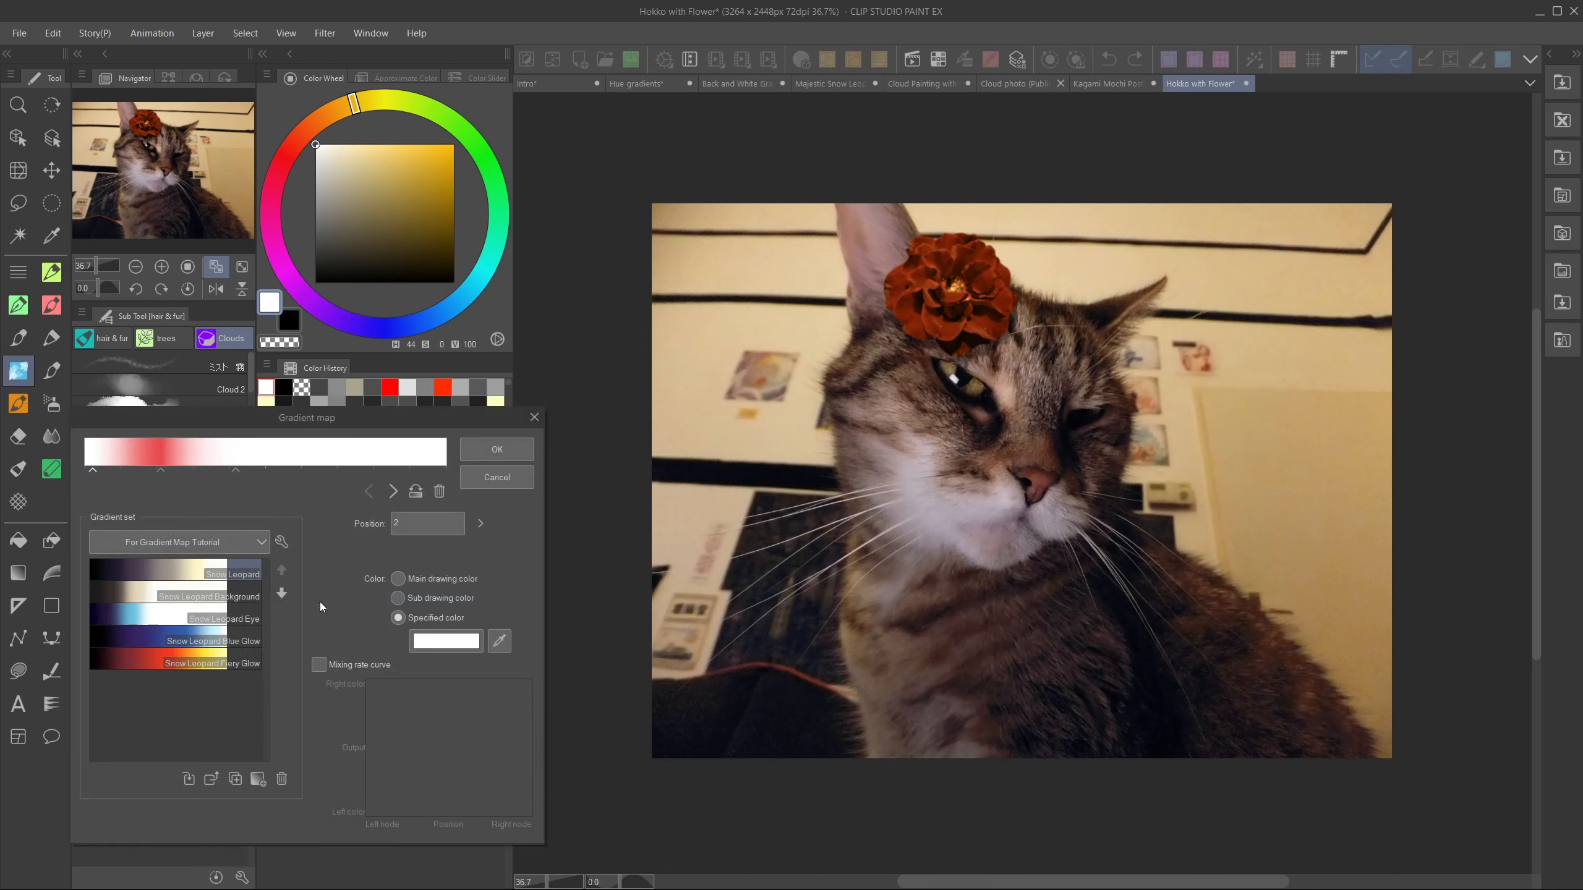
pyautogui.click(160, 471)
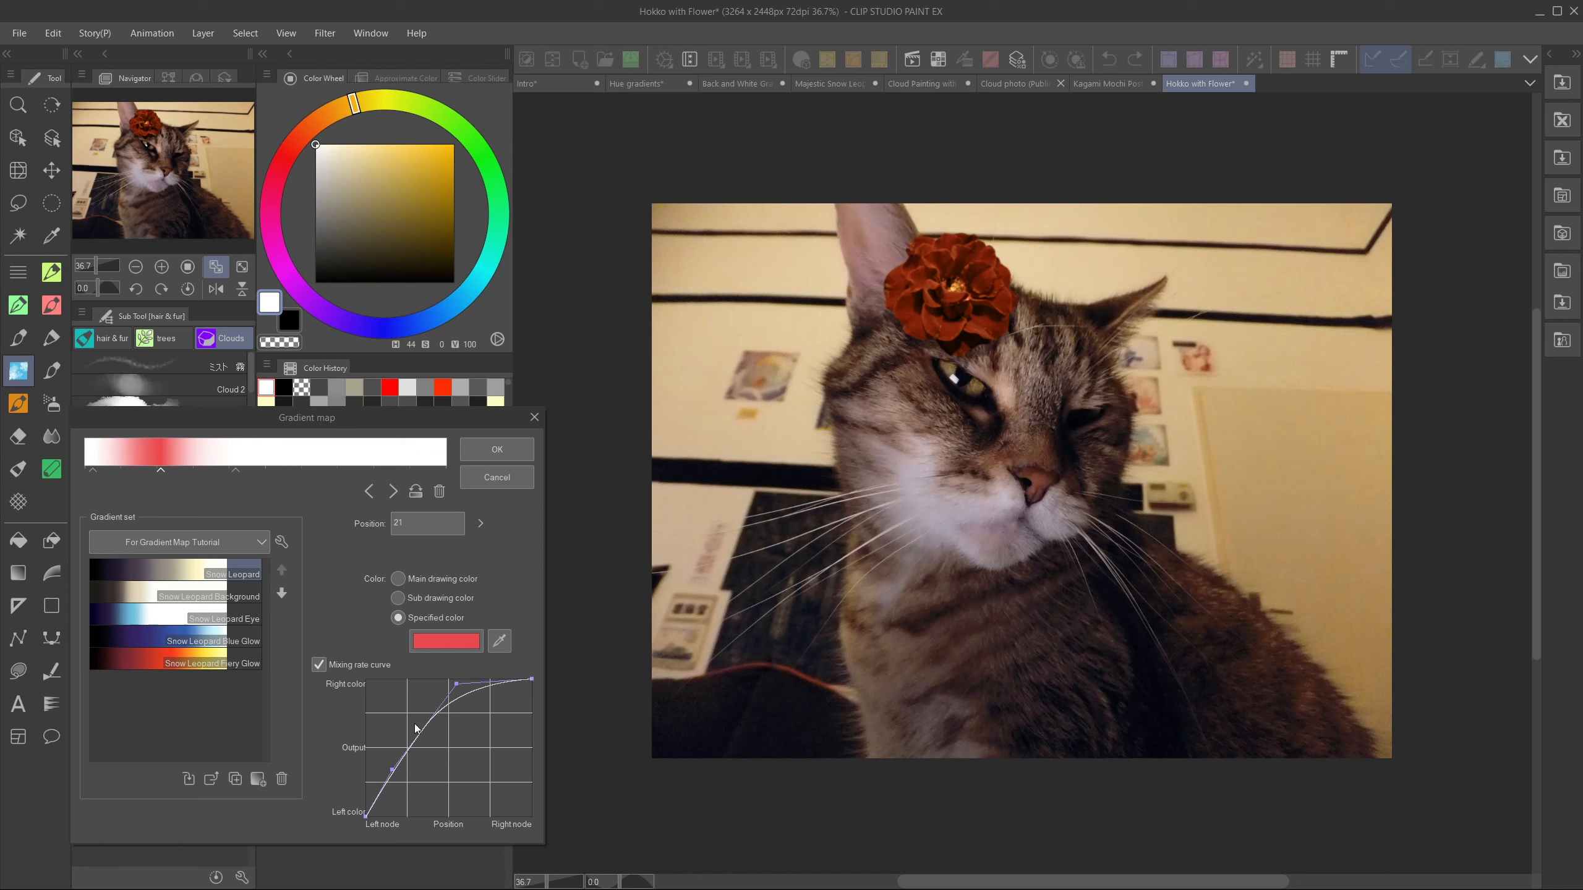
pyautogui.click(496, 460)
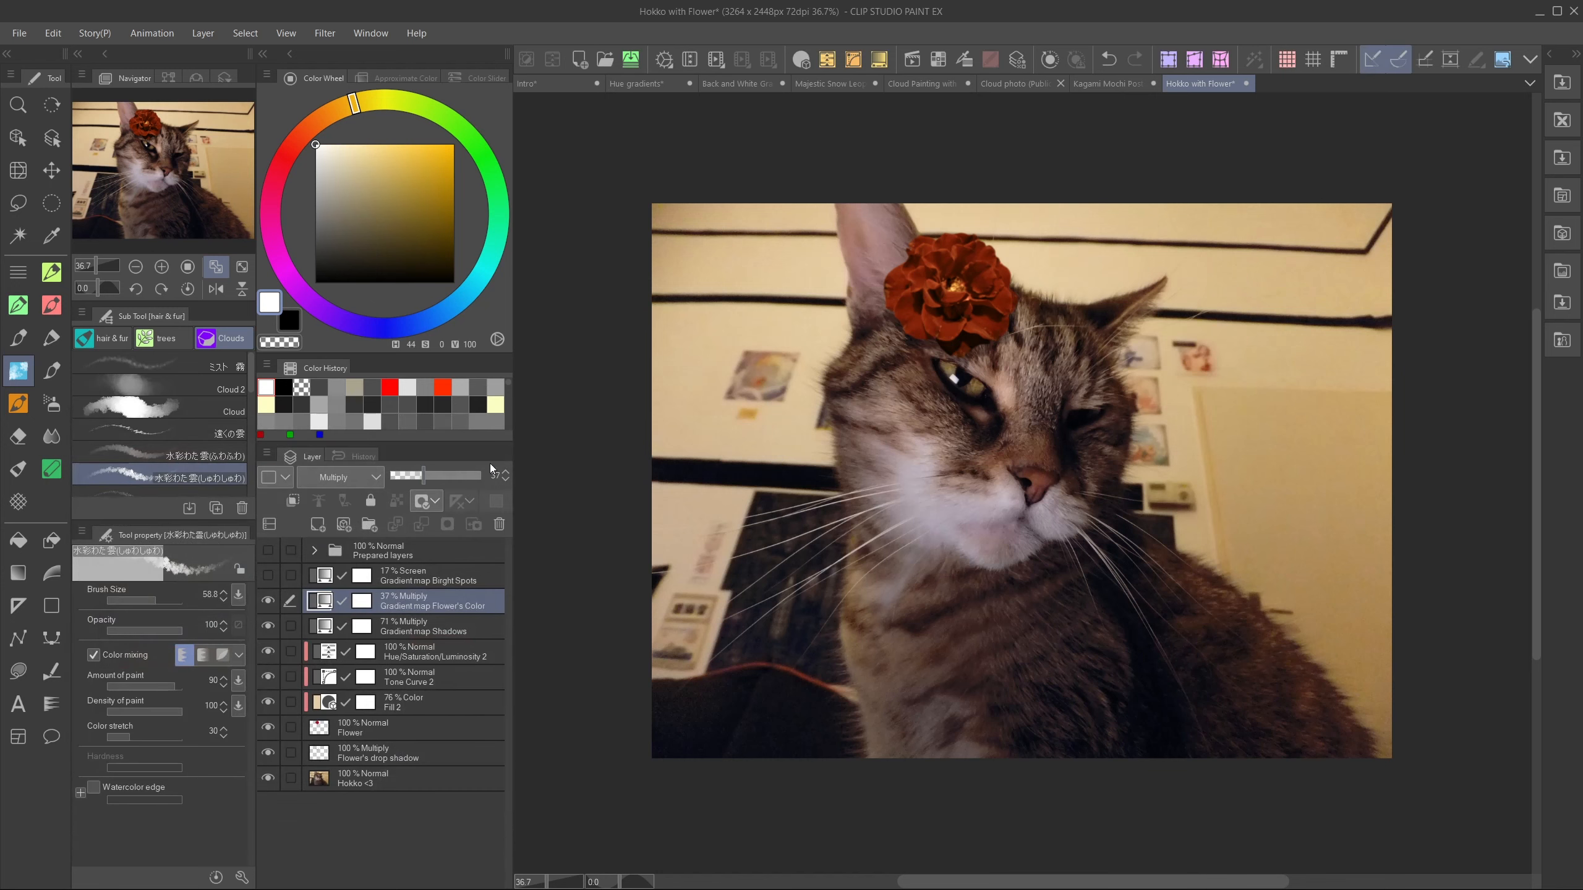
# - Show the Bright Spots gradient map layer, inspect its gradient, and toggle the visibility of the correction layers below it
pyautogui.click(267, 575)
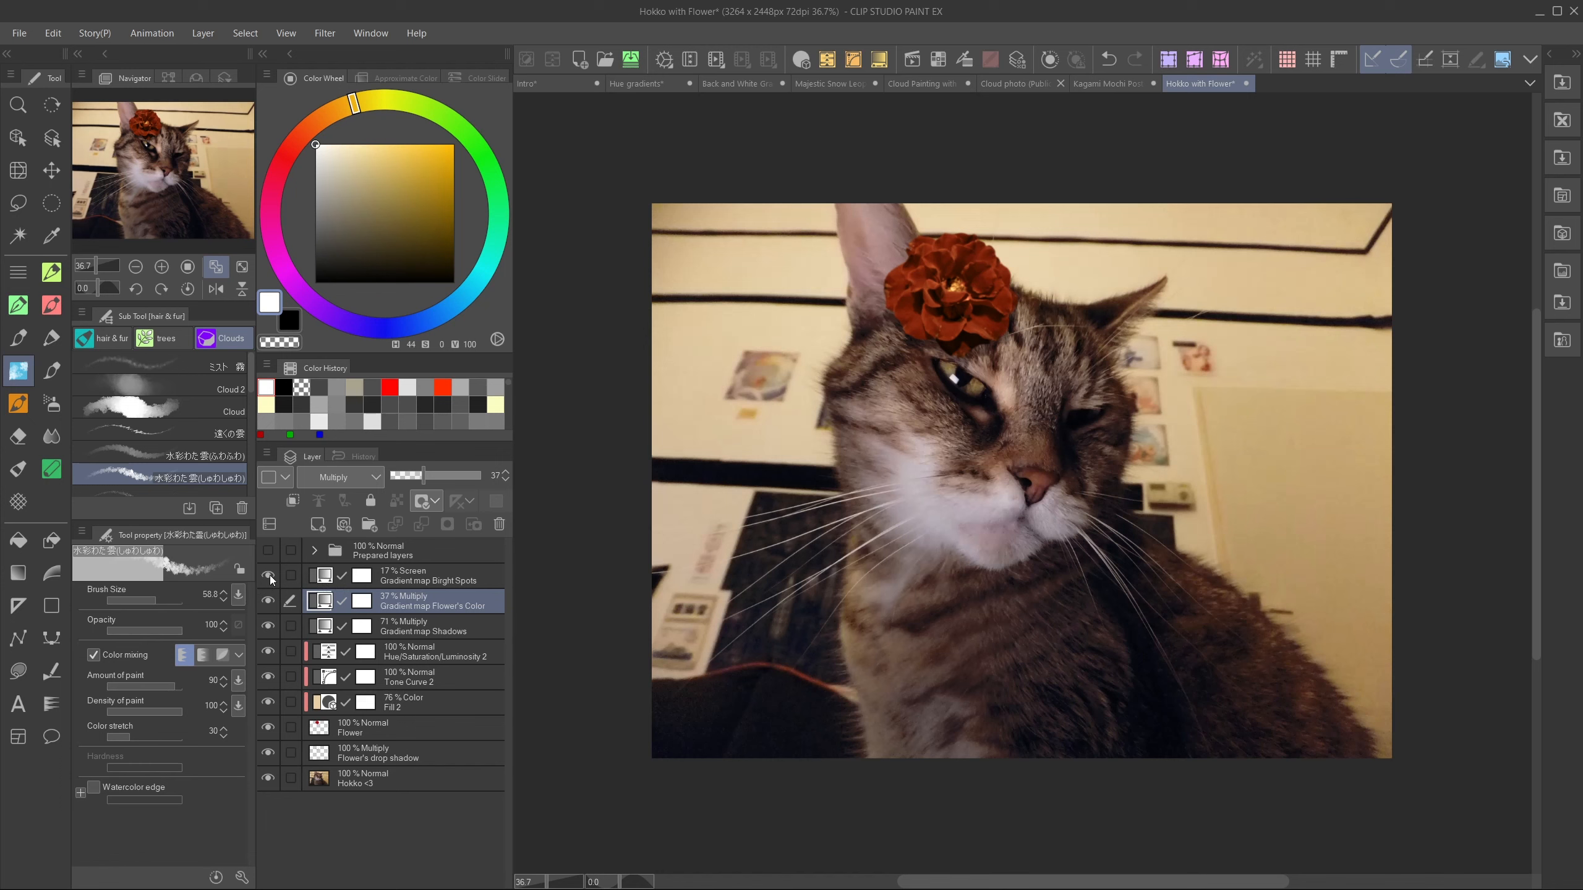
pyautogui.doubleClick(318, 579)
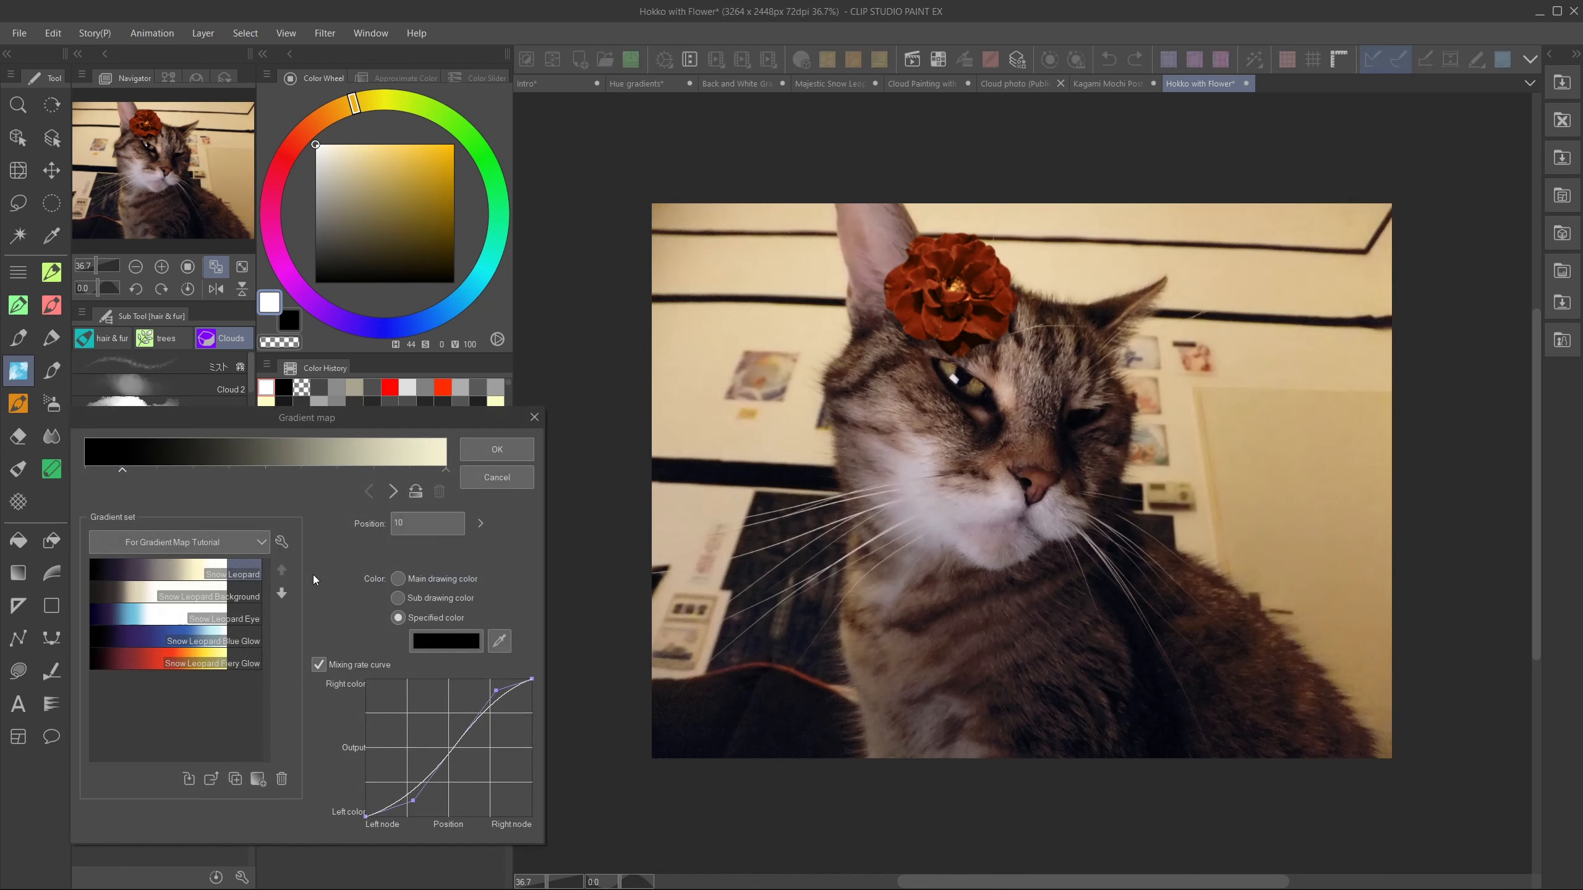
pyautogui.click(505, 453)
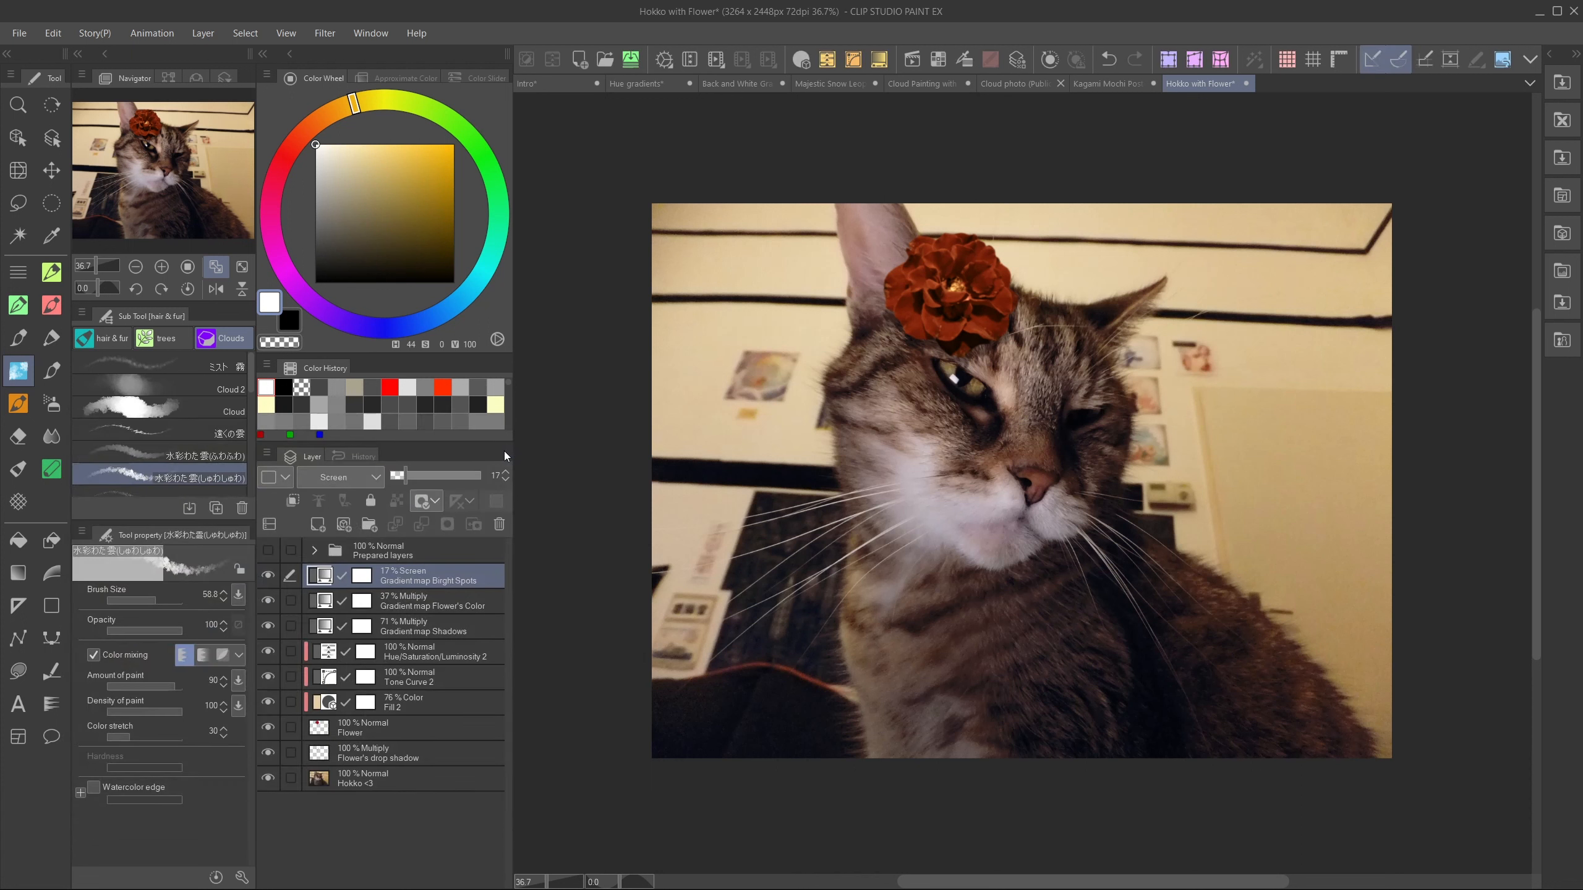
pyautogui.moveTo(267, 625); pyautogui.dragTo(272, 709)
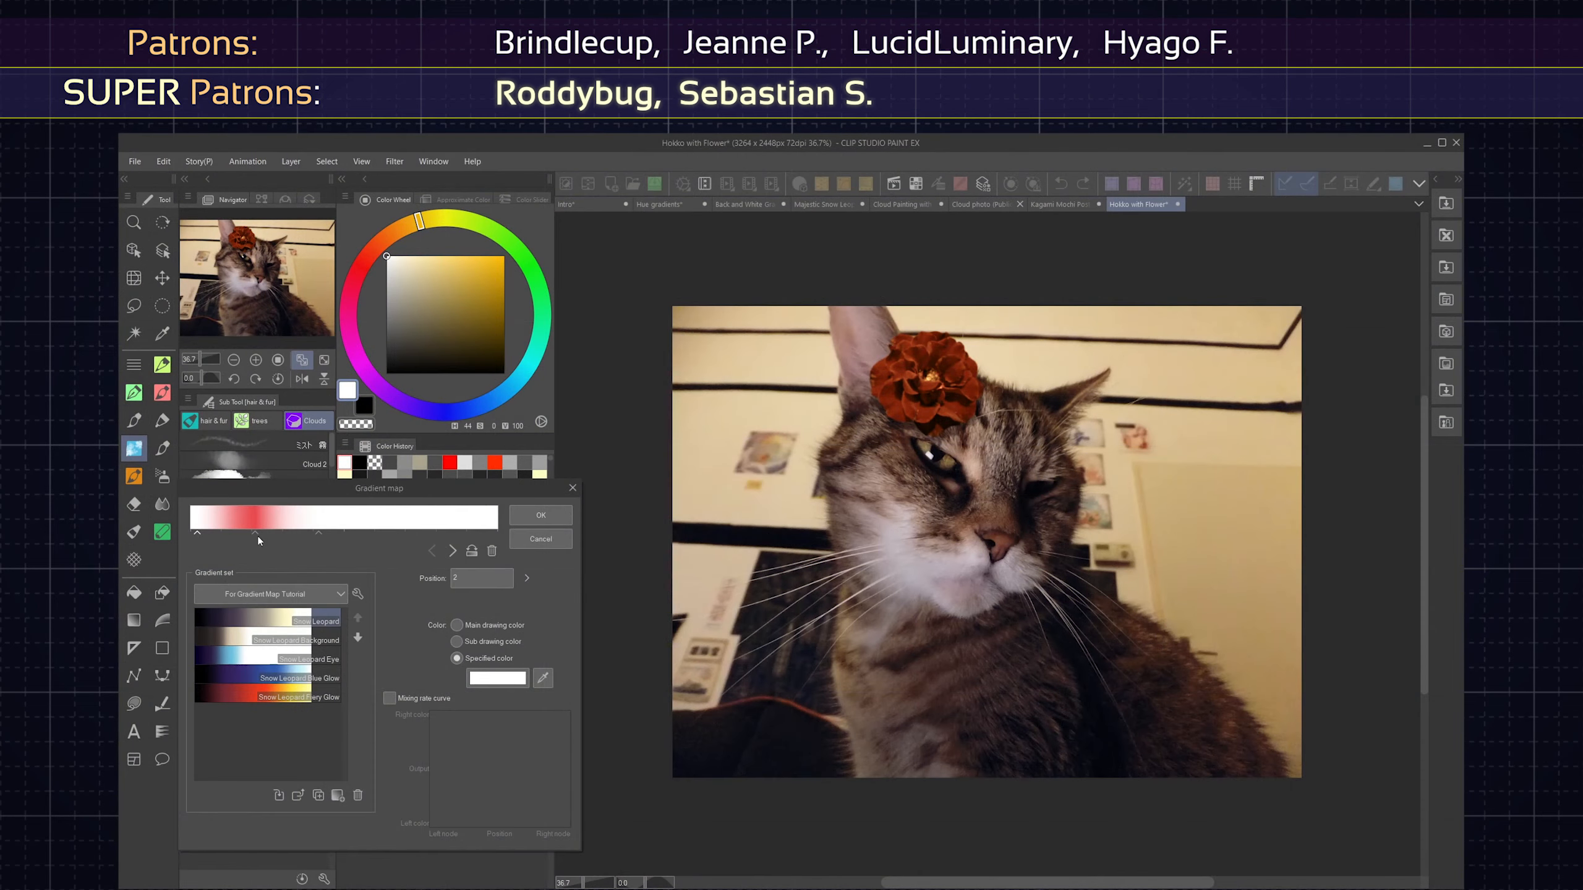
# - Recolour the gradient map's red node to a muted purple with hue 307, saturation 32 and value 54
pyautogui.click(256, 534)
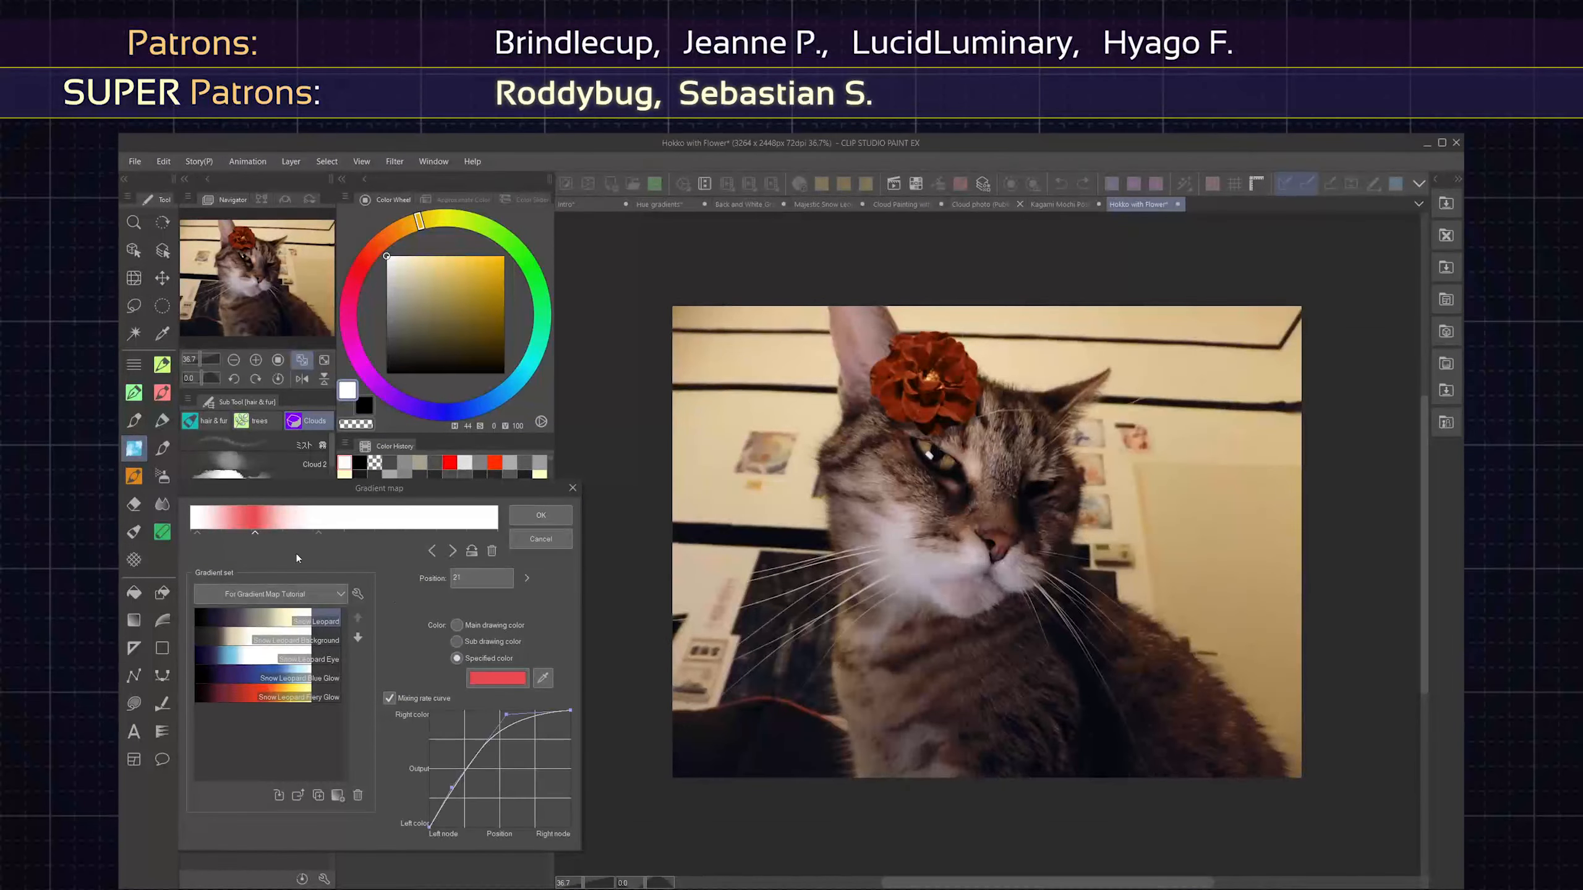
pyautogui.click(518, 683)
pyautogui.click(547, 612)
pyautogui.click(460, 592)
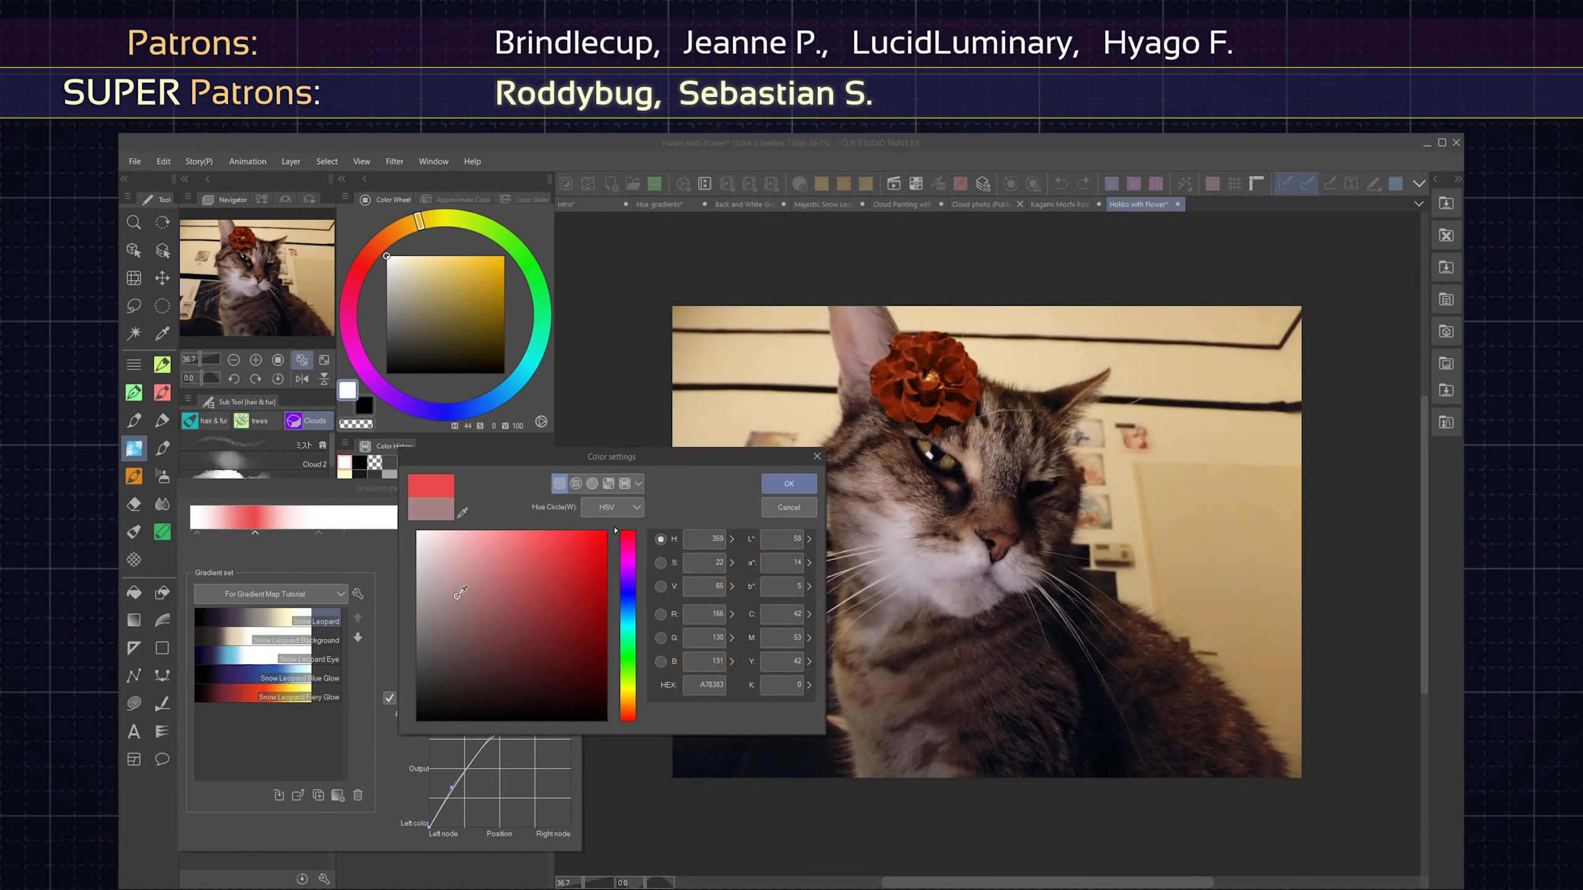
pyautogui.click(516, 563)
pyautogui.click(513, 642)
pyautogui.click(571, 623)
pyautogui.click(628, 559)
pyautogui.click(514, 562)
pyautogui.click(476, 618)
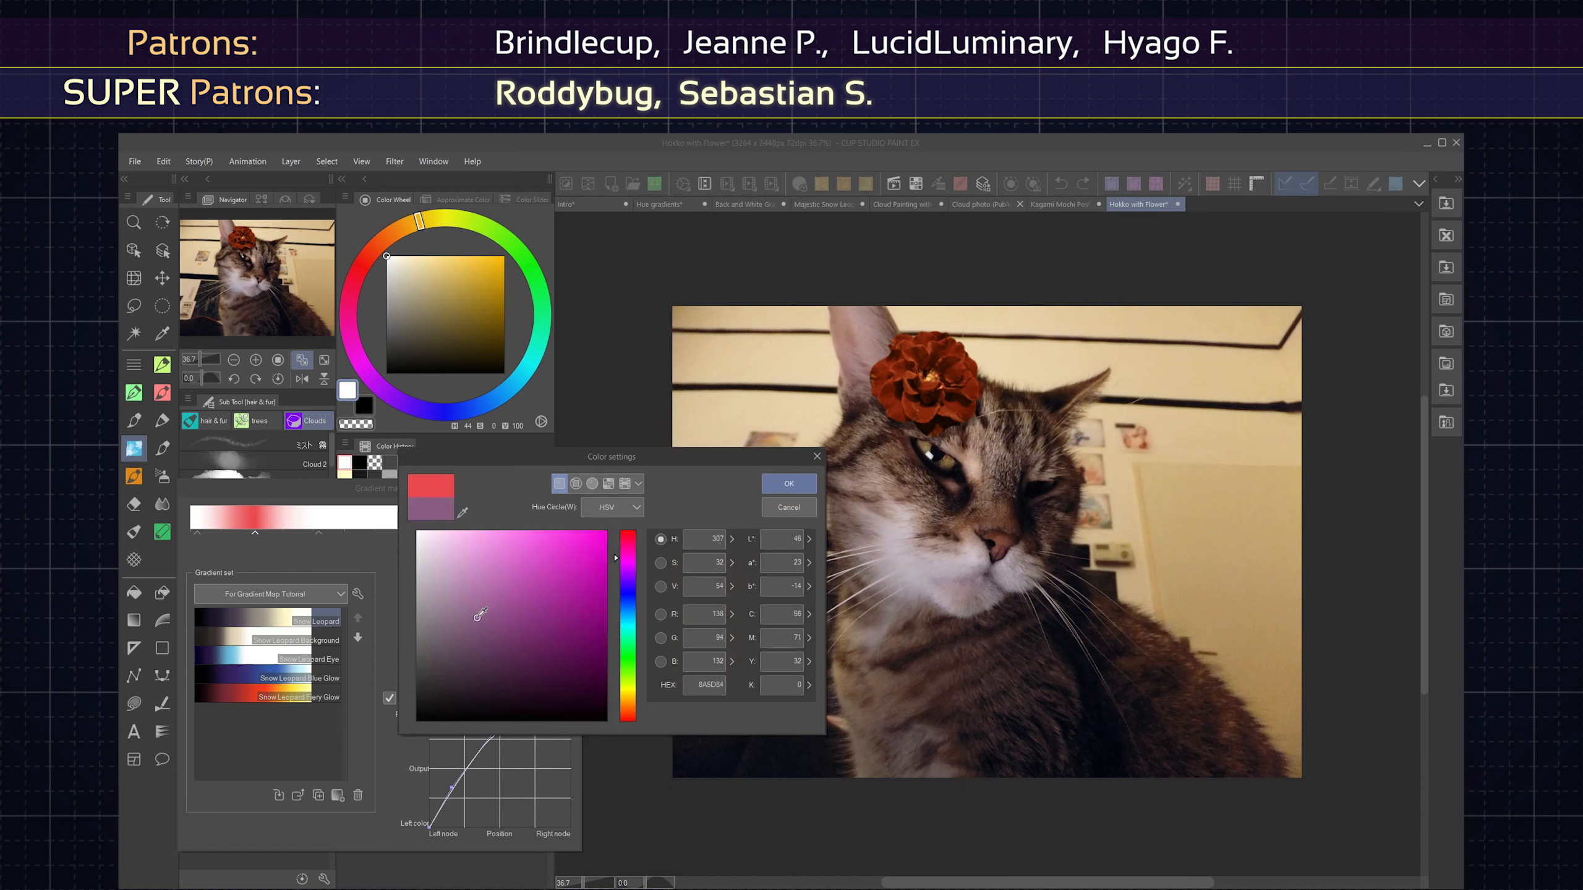
pyautogui.click(786, 482)
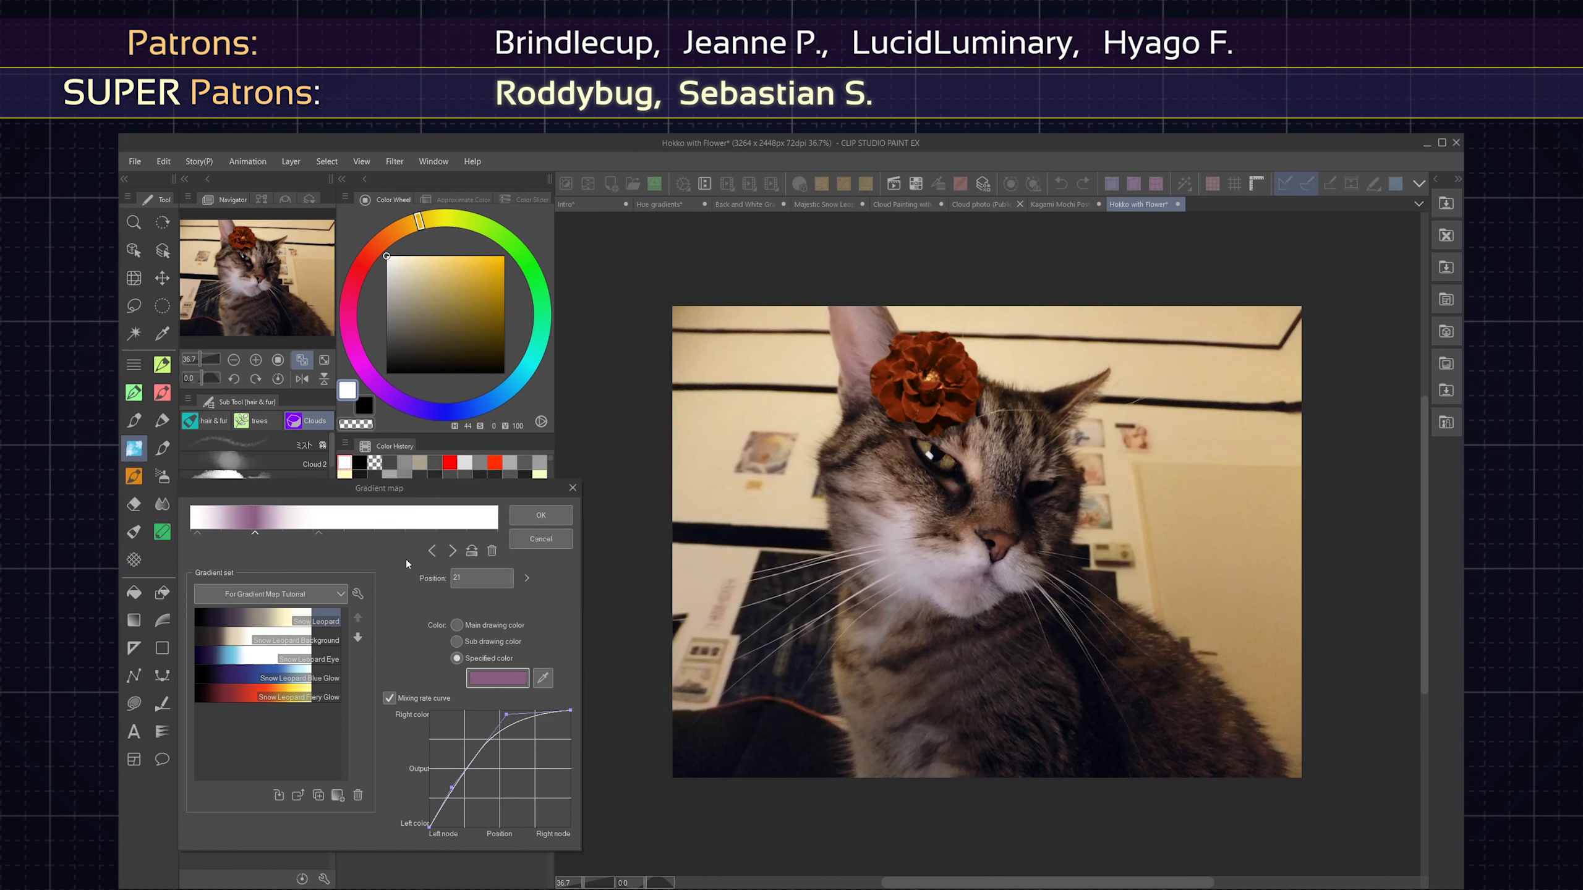
# - Darken the same gradient node to a deep, fully saturated purple at hue 307
pyautogui.click(497, 678)
pyautogui.click(607, 668)
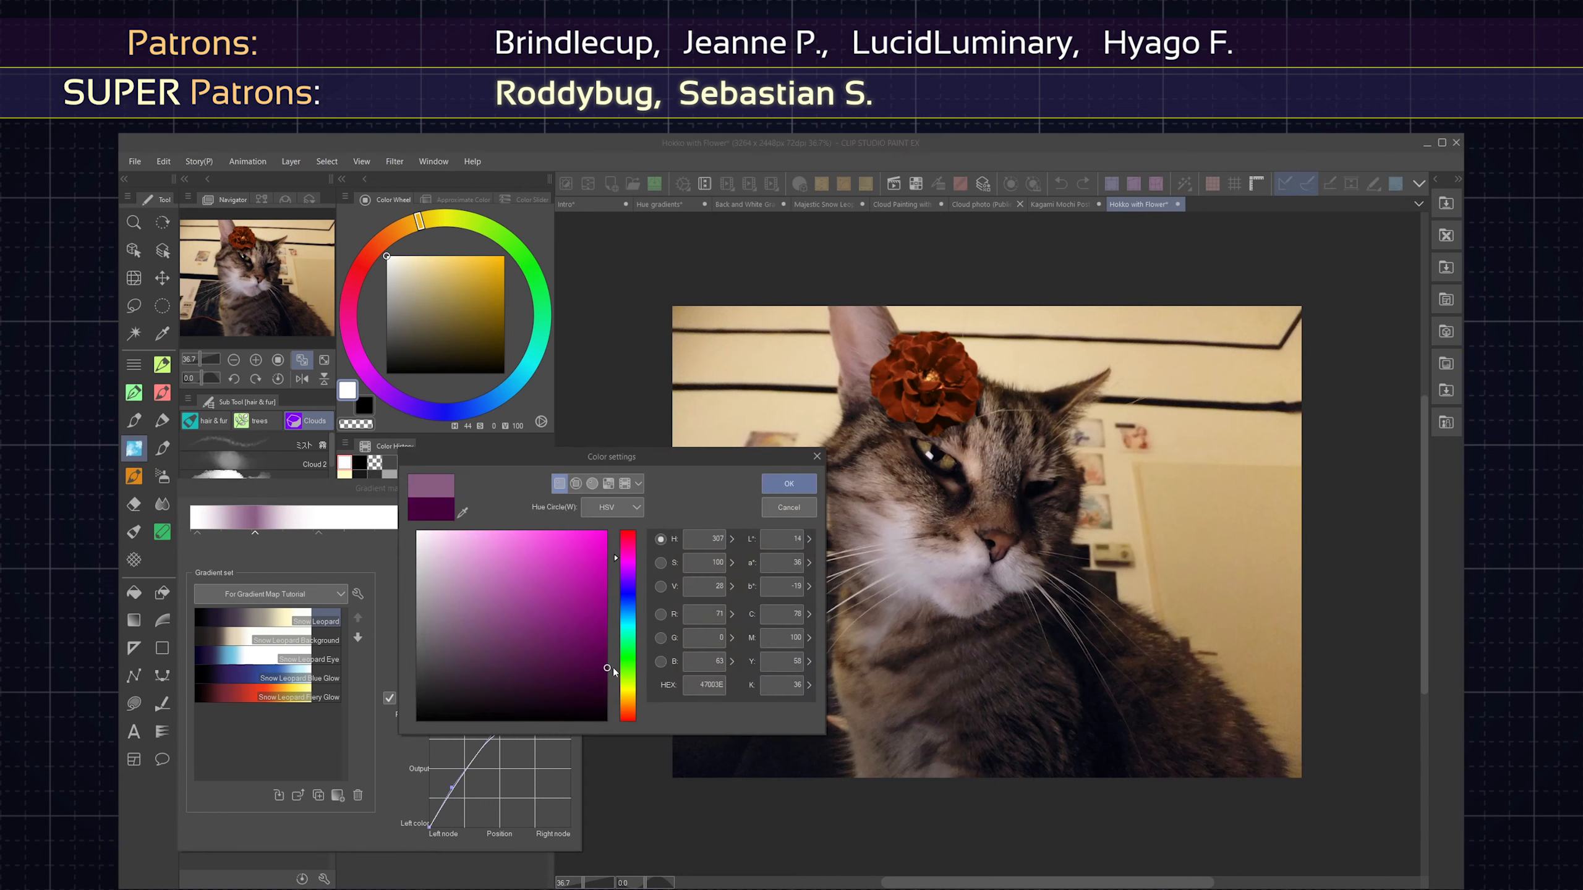
pyautogui.click(797, 489)
# - Change the gradient node's colour to a pale blue and apply the gradient map
pyautogui.click(507, 685)
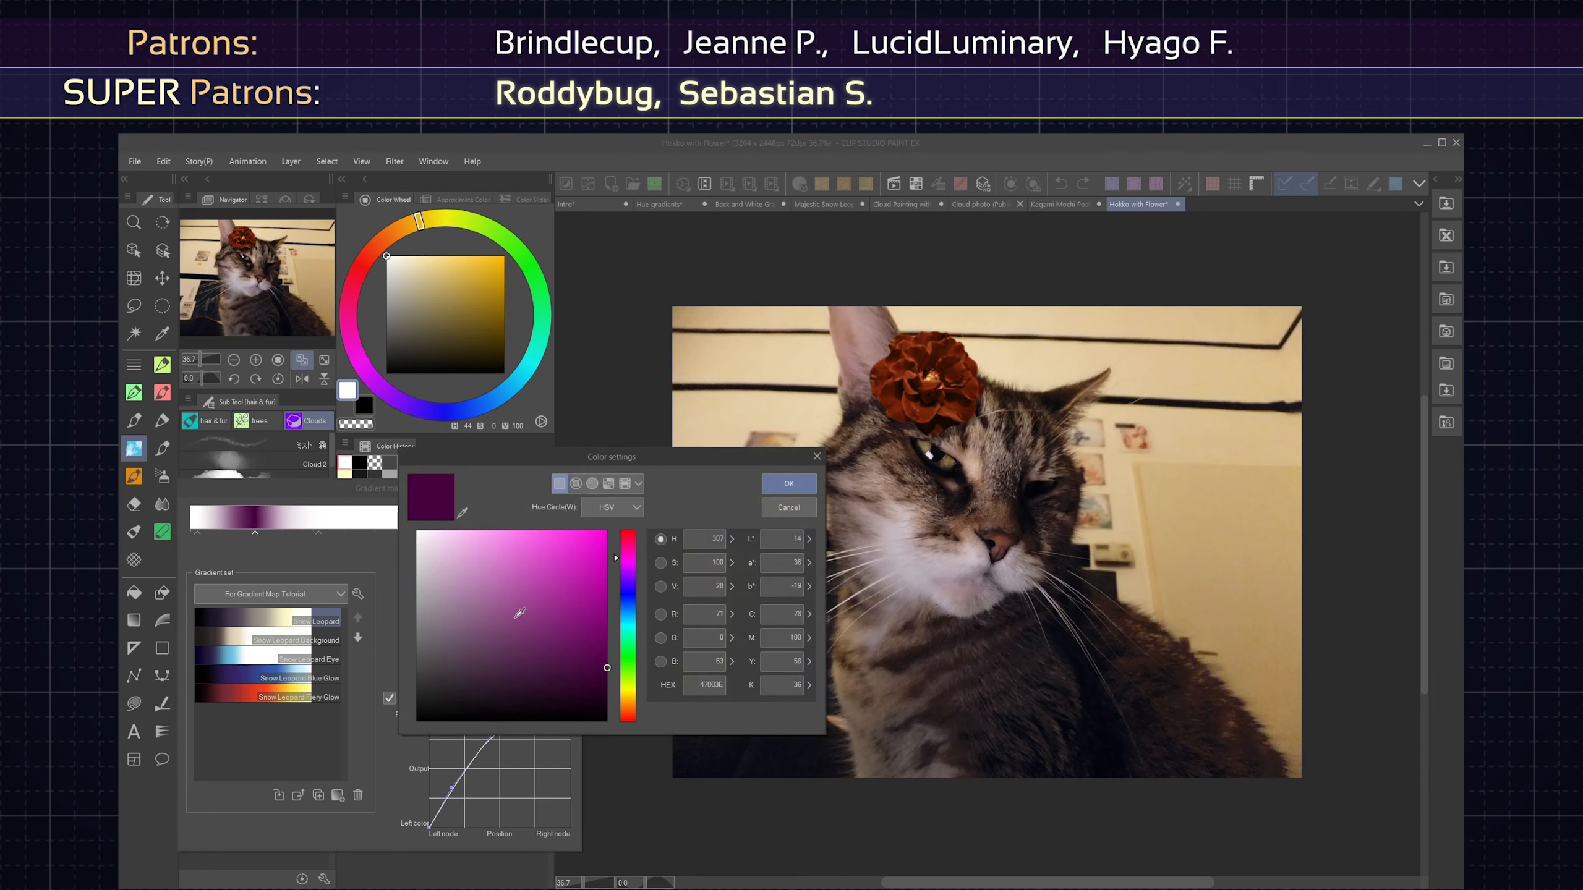
pyautogui.click(469, 528)
pyautogui.click(629, 599)
pyautogui.click(771, 486)
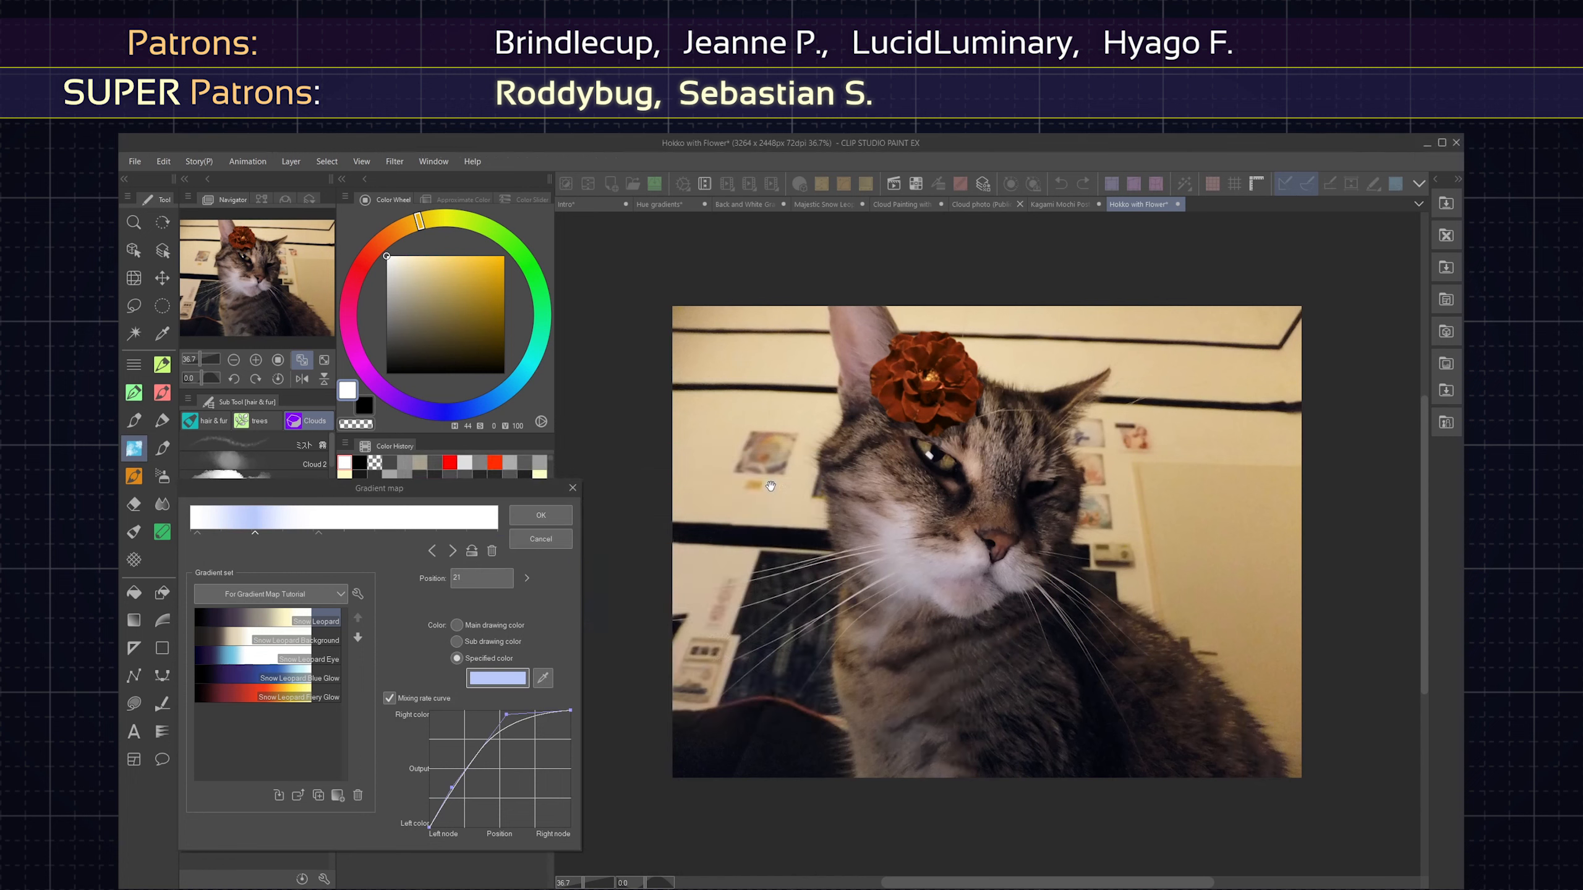
pyautogui.click(540, 515)
# - Recolour the fill layer directly above the Flower layer to a dark violet
pyautogui.click(395, 731)
pyautogui.doubleClick(394, 731)
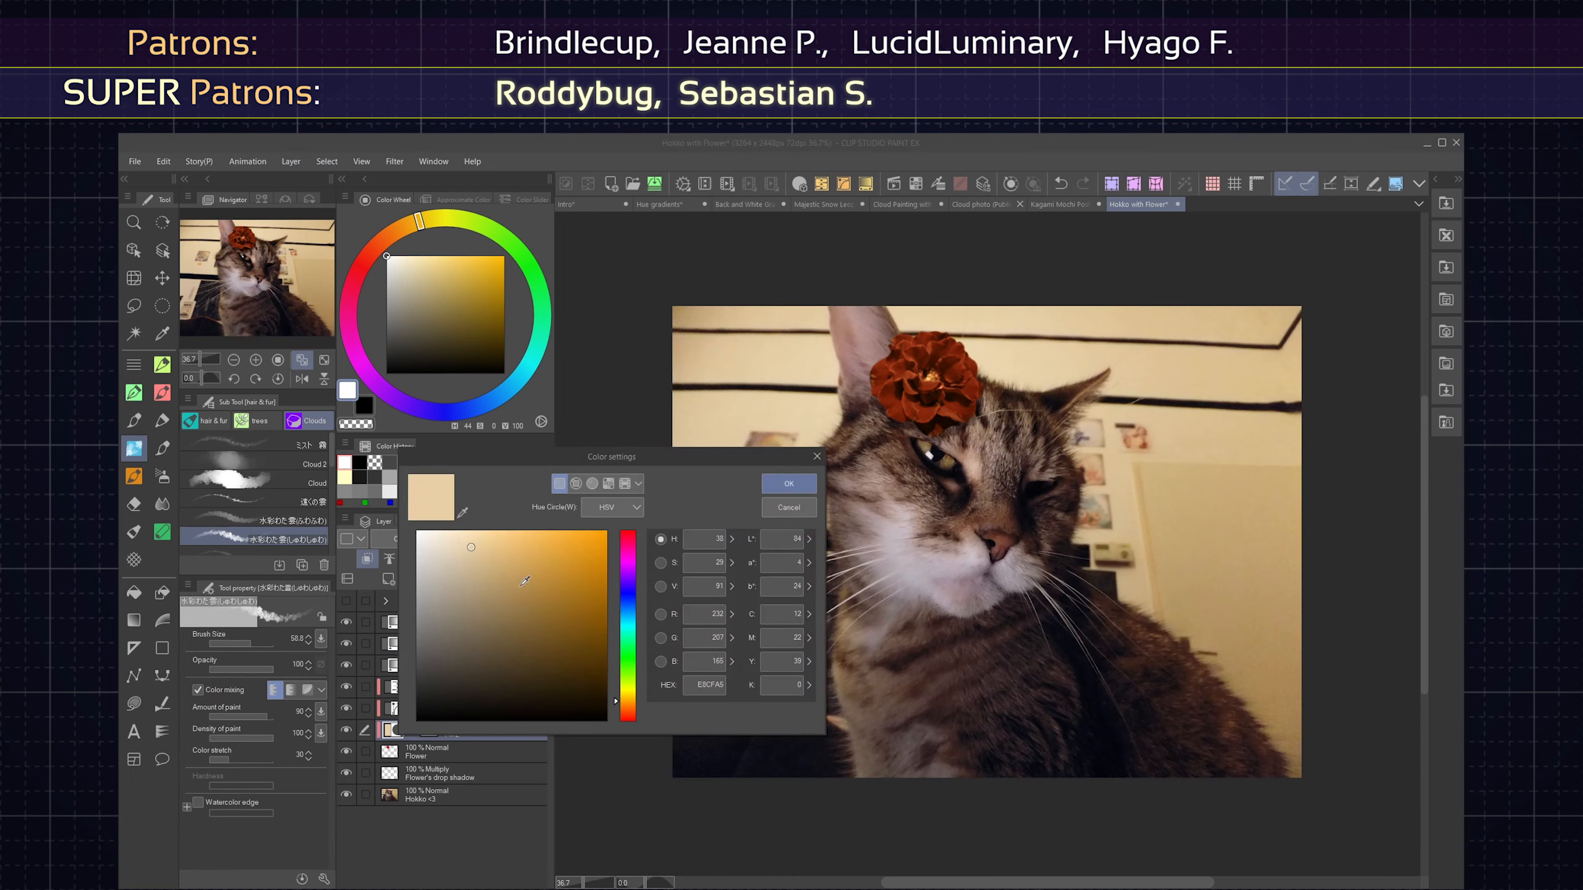
pyautogui.click(560, 560)
pyautogui.click(536, 642)
pyautogui.click(447, 611)
pyautogui.click(550, 630)
pyautogui.click(628, 583)
pyautogui.click(788, 484)
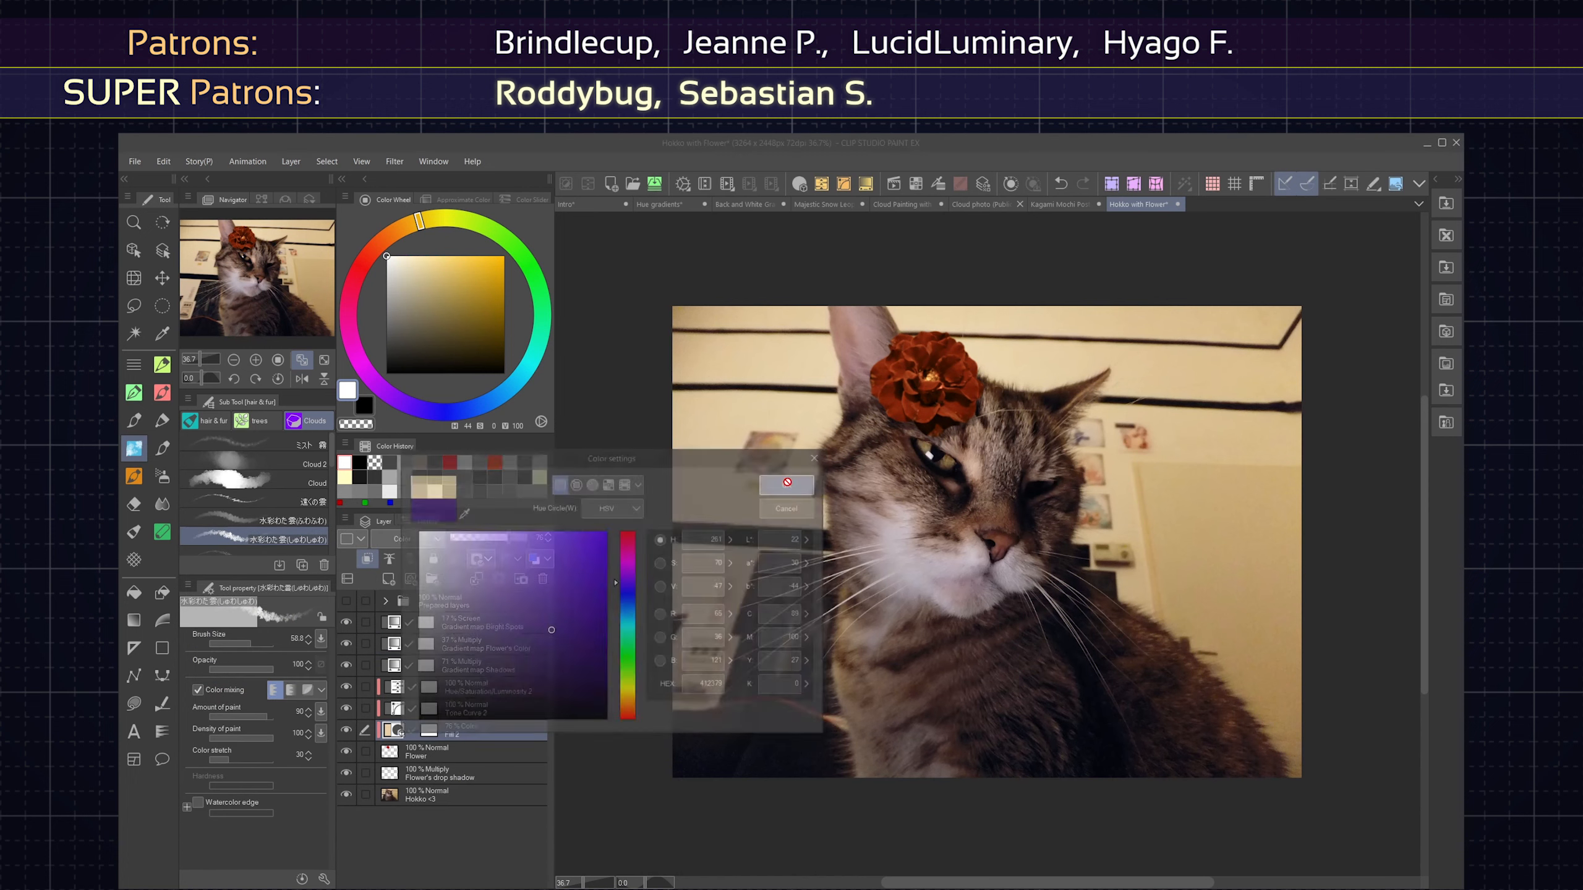